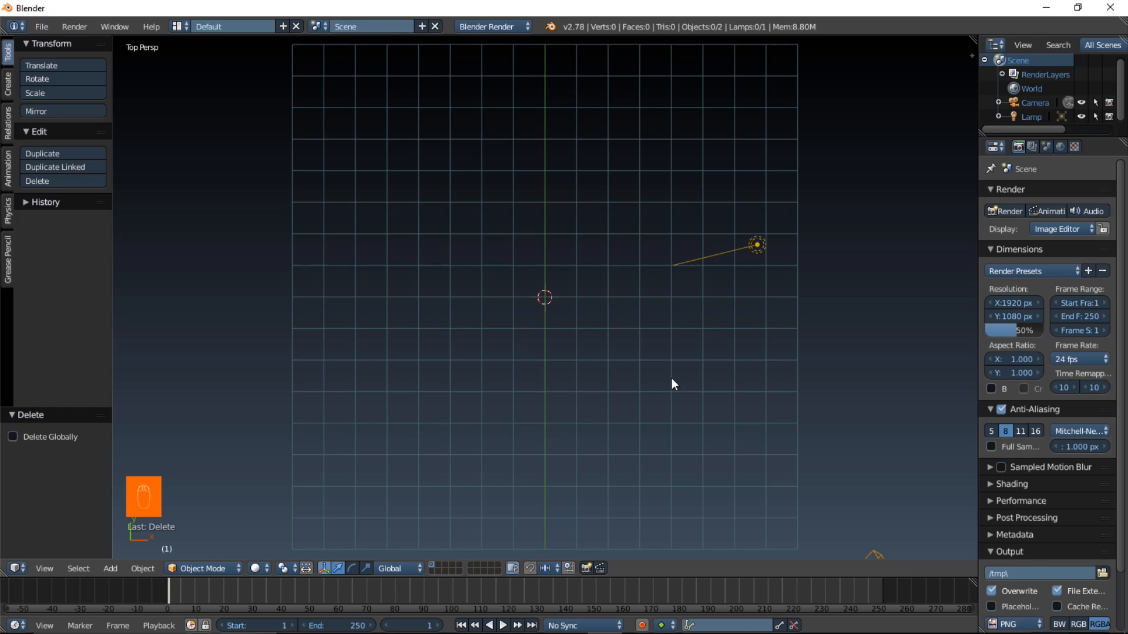
Align the camera to the current top view and delete the lamp from the scene
key("ctrl+alt+KP_0")
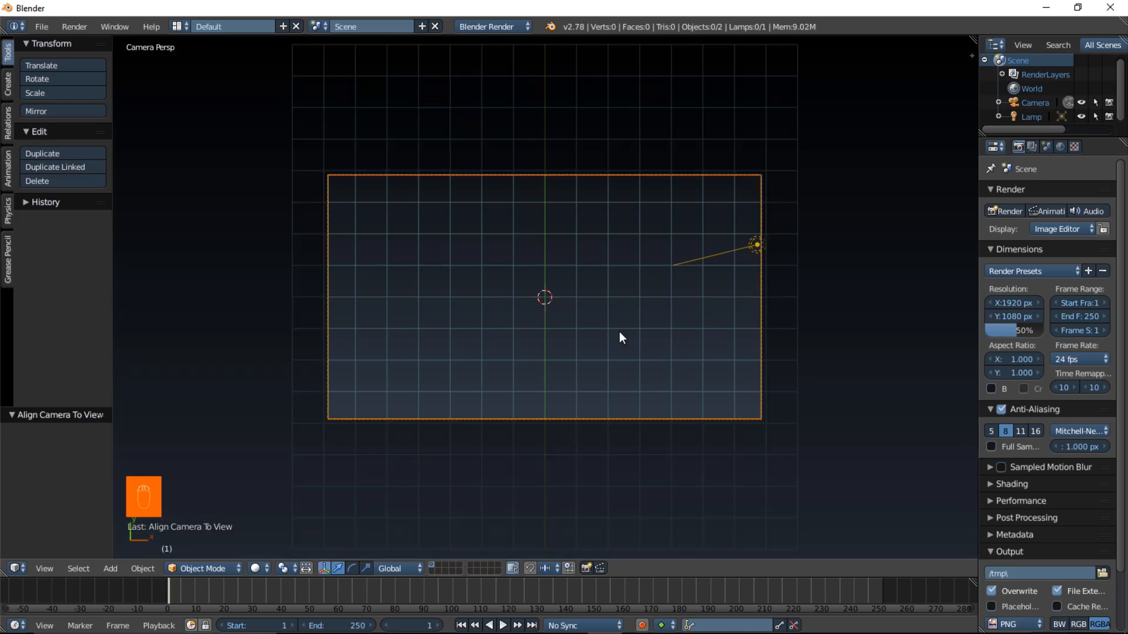
scroll(596, 348, "up", 1)
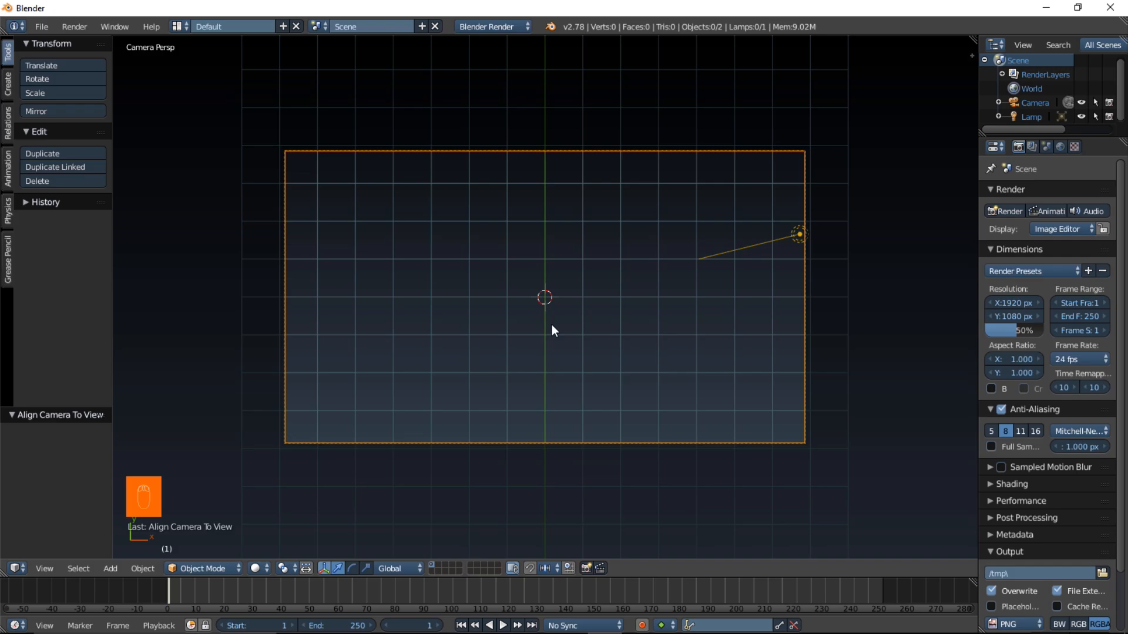
right_click(792, 235)
key("x")
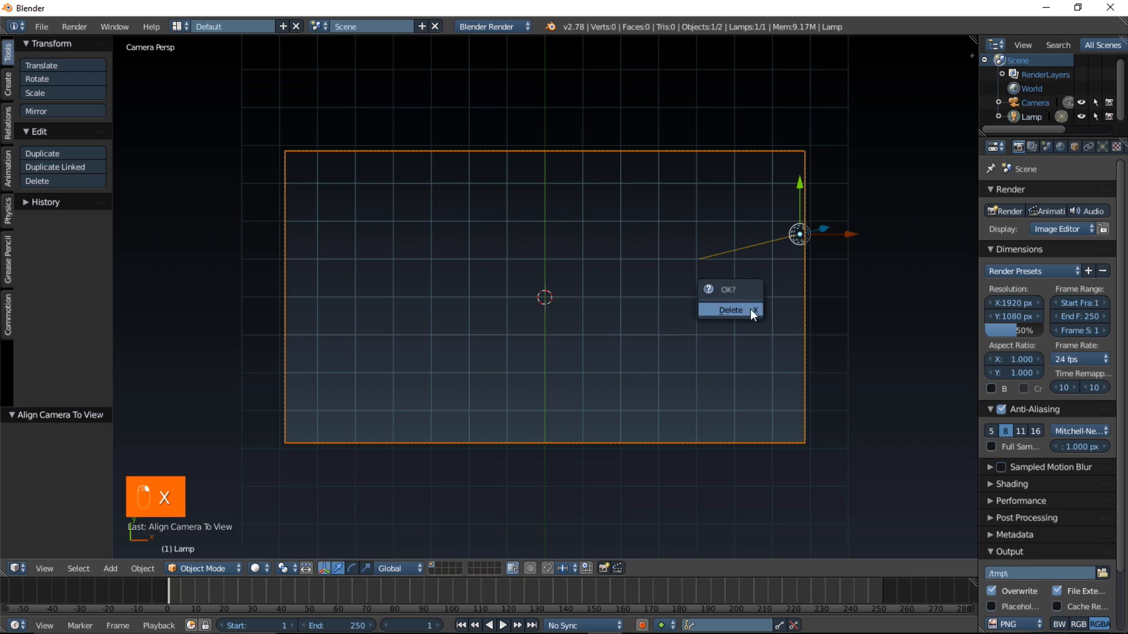
left_click(749, 309)
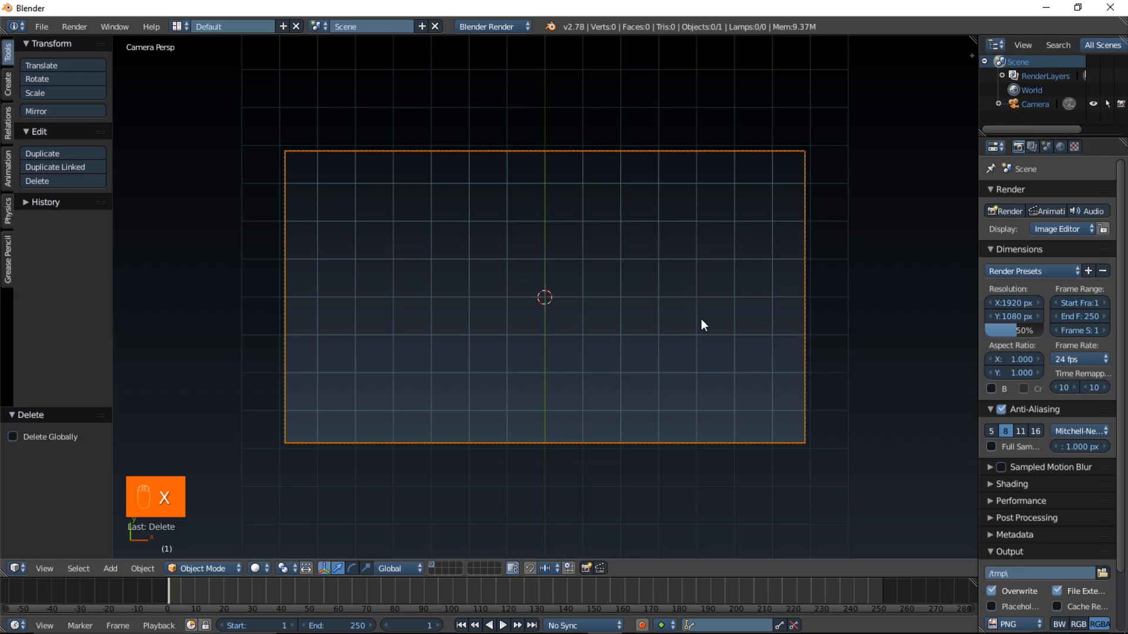
Turn off the grid floor with its X and Y axes, the relationship lines and the selection outline in the viewport display
key("n")
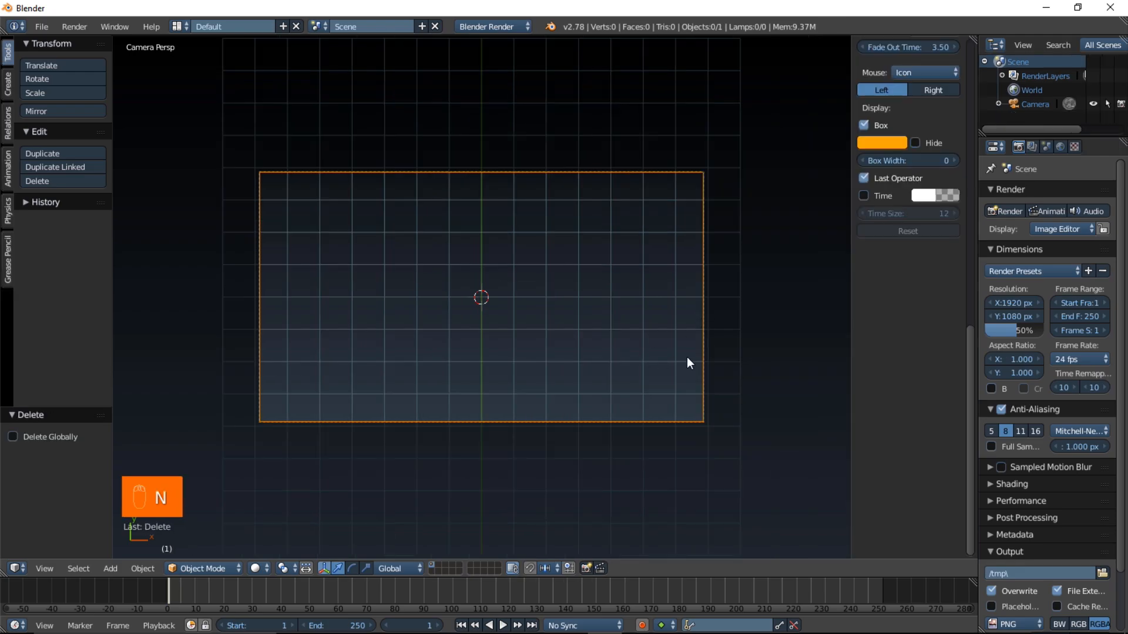
scroll(880, 411, "up", 15)
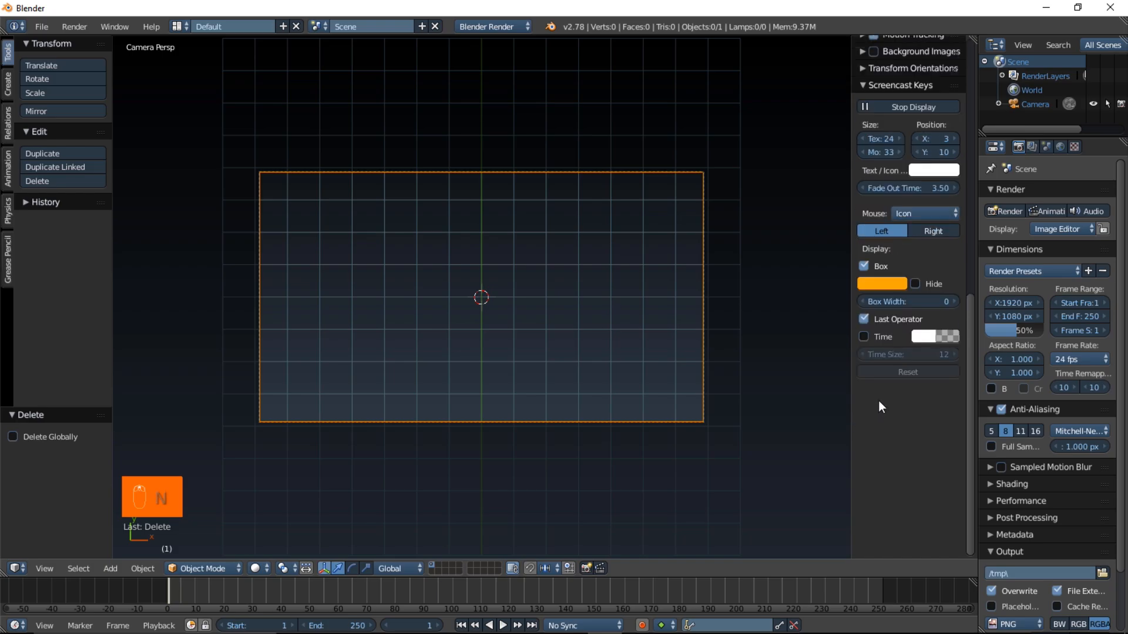
scroll(879, 401, "up", 8)
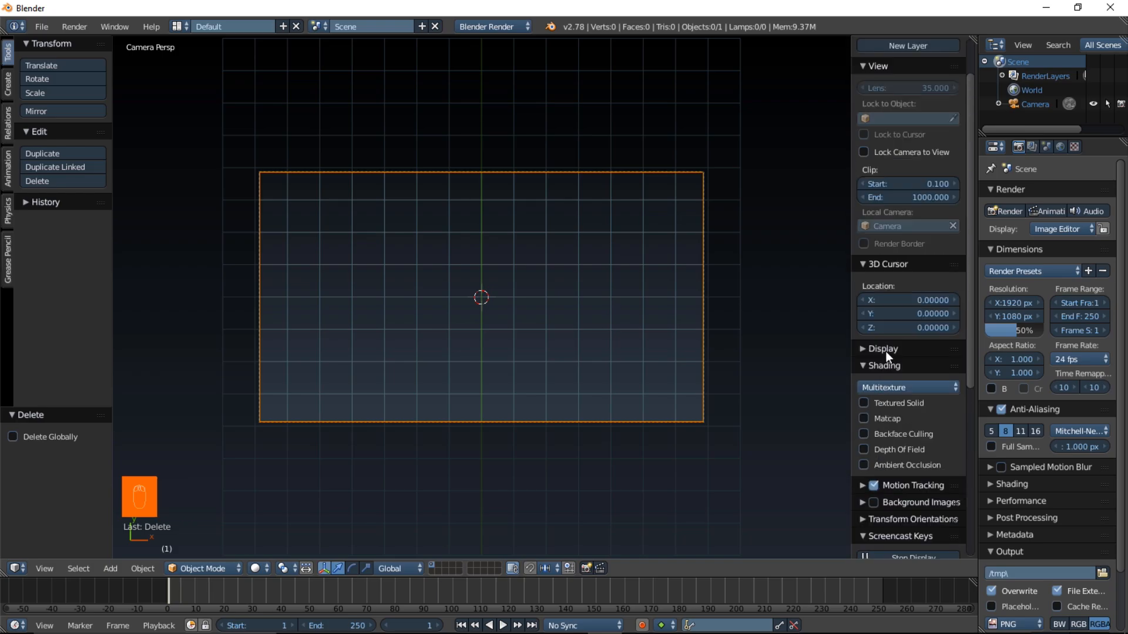
left_click(886, 351)
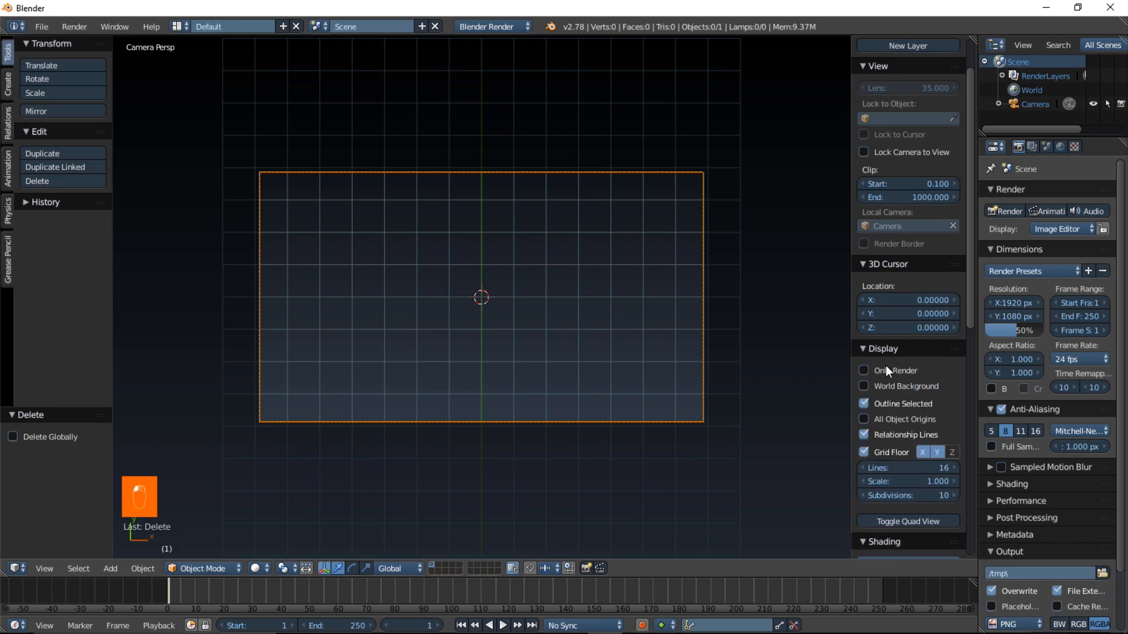
scroll(887, 370, "down", 2)
left_click(924, 395)
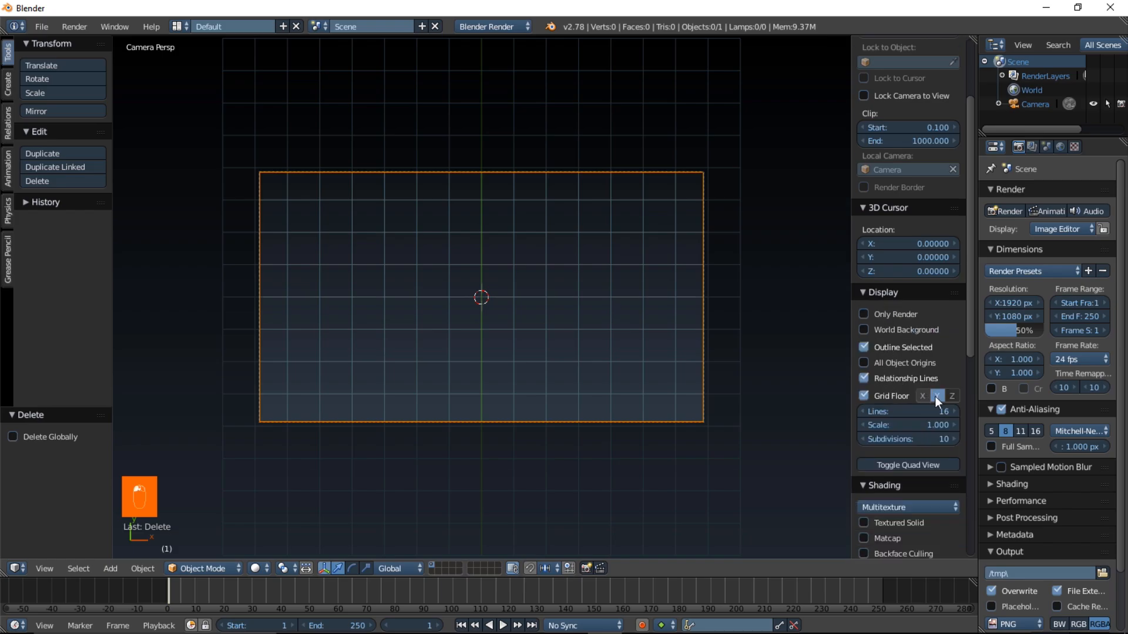
left_click(937, 397)
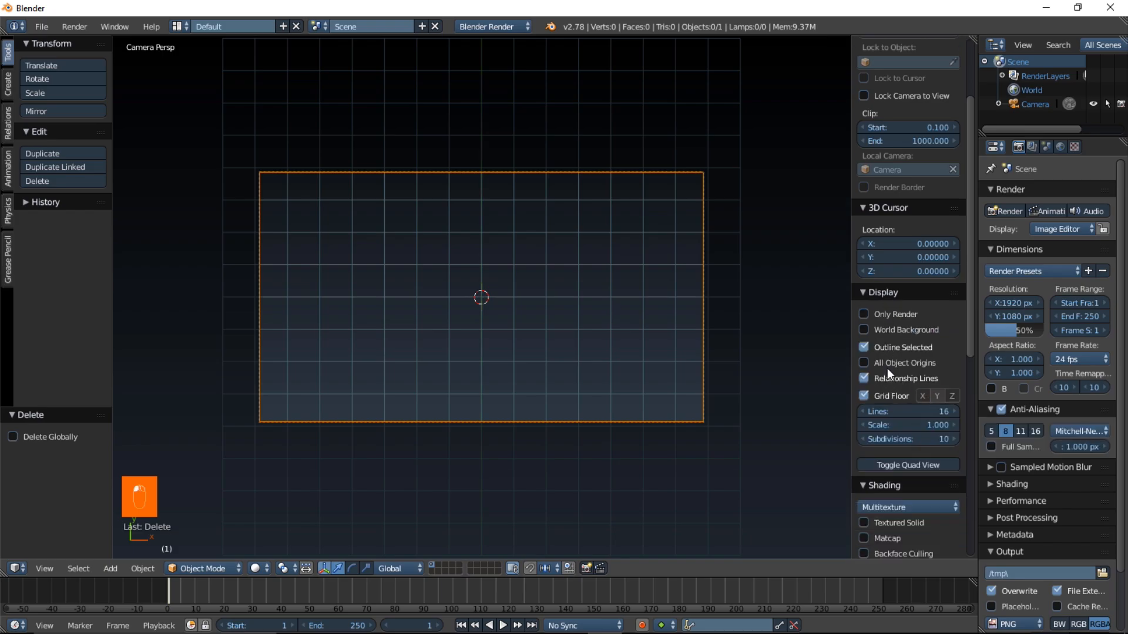
left_click(864, 396)
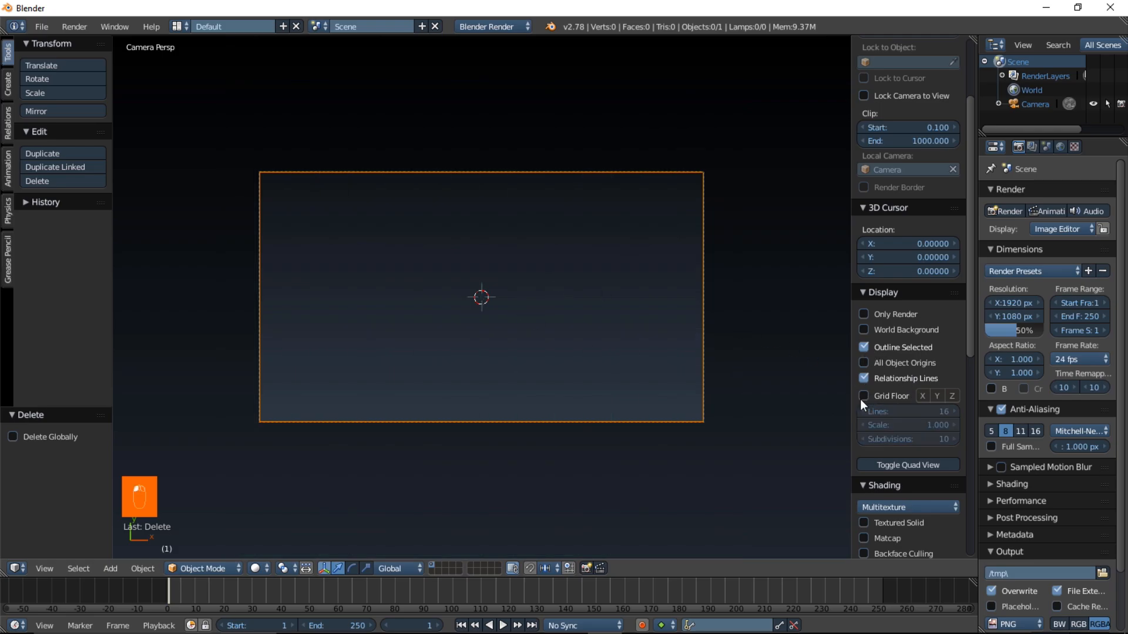
left_click(865, 377)
left_click(862, 346)
key("n")
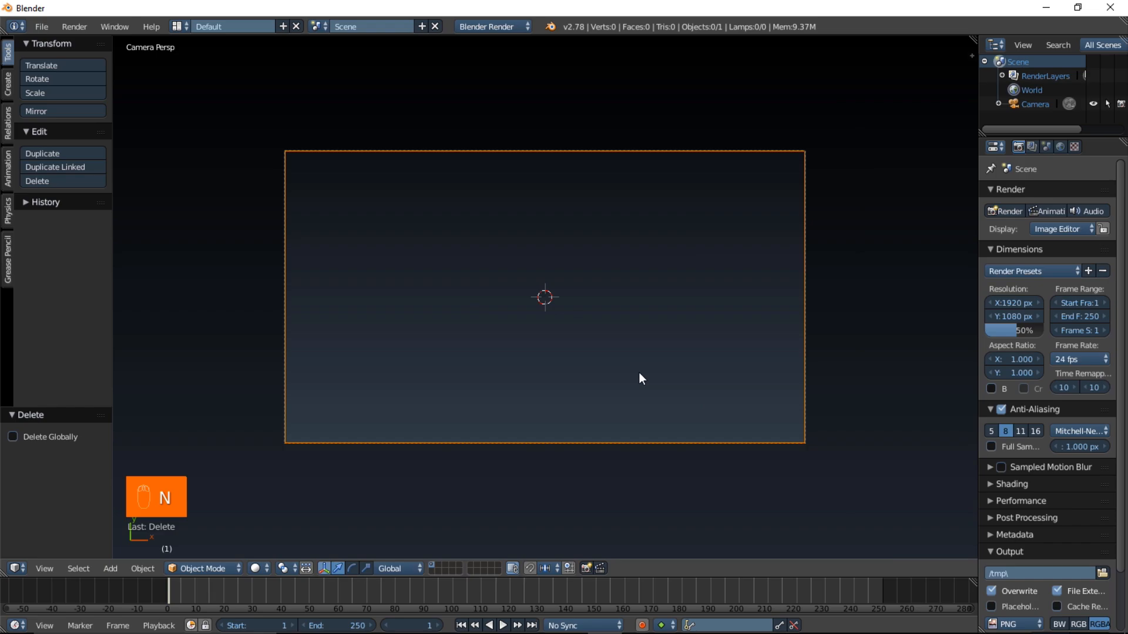
Add a text object at the 3D cursor in the camera view
scroll(639, 374, "up", 1)
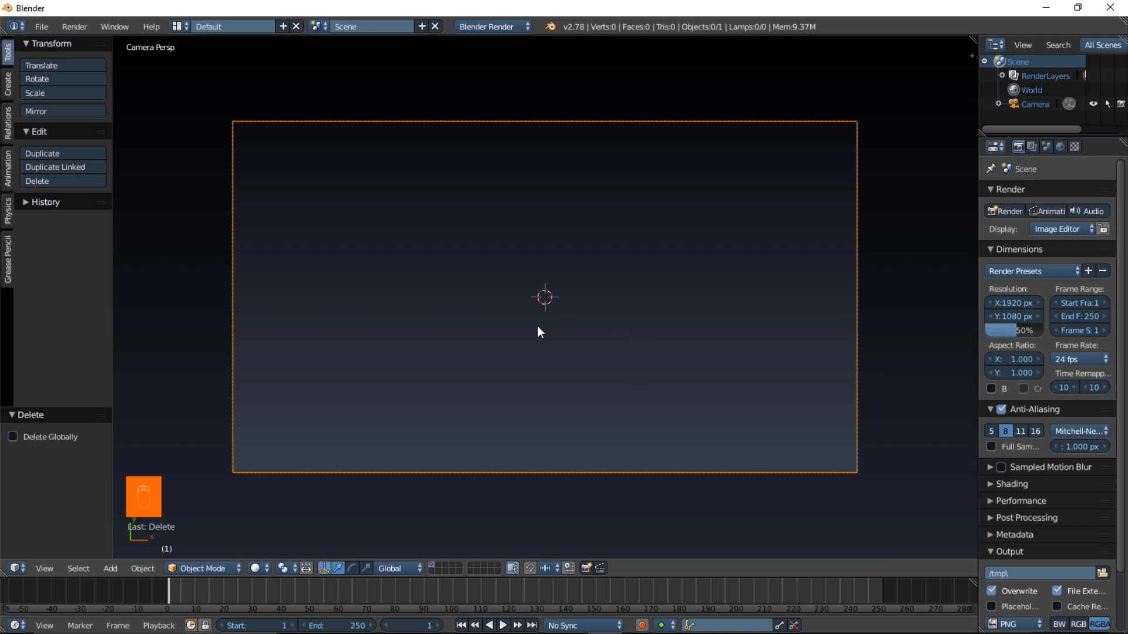
key("shift+a")
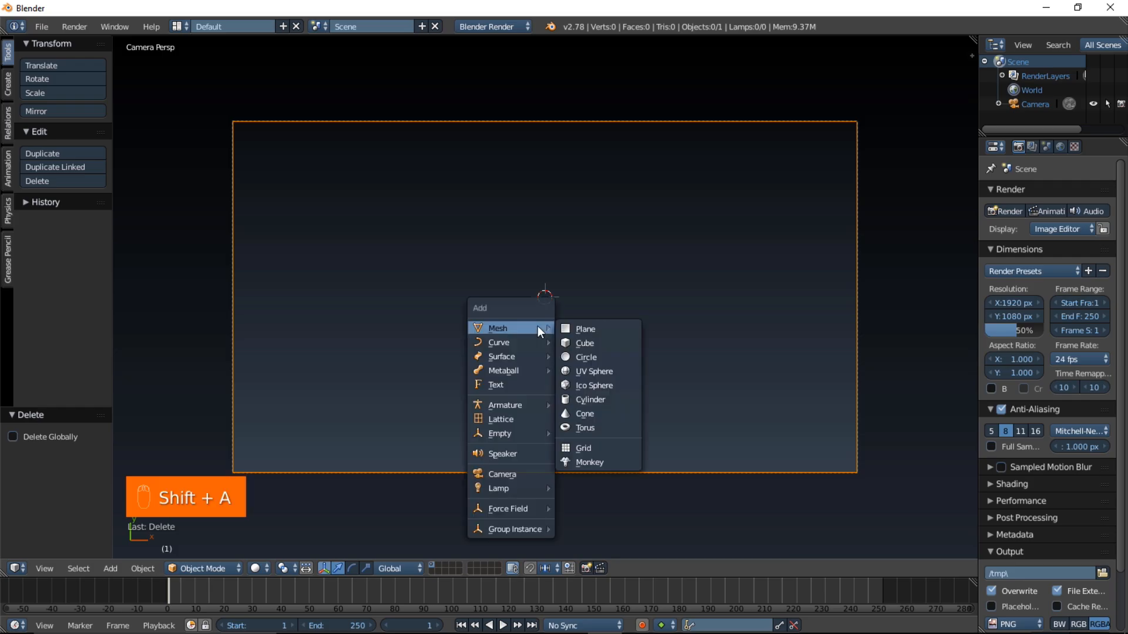
left_click(513, 383)
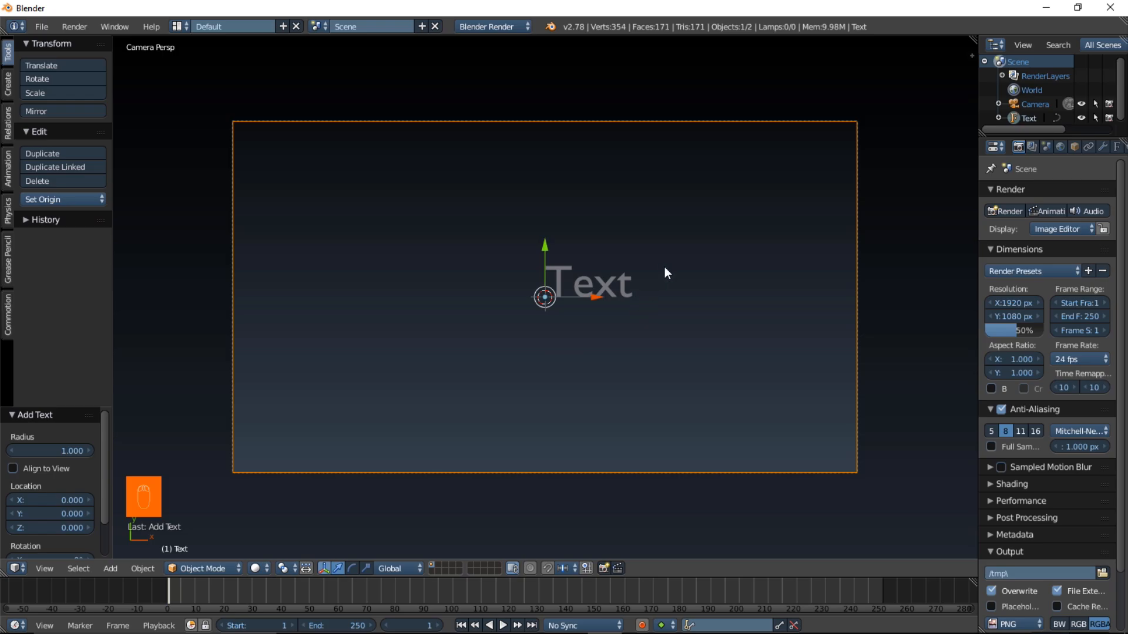
Replace the text object's default content with a single capital D
key("Tab")
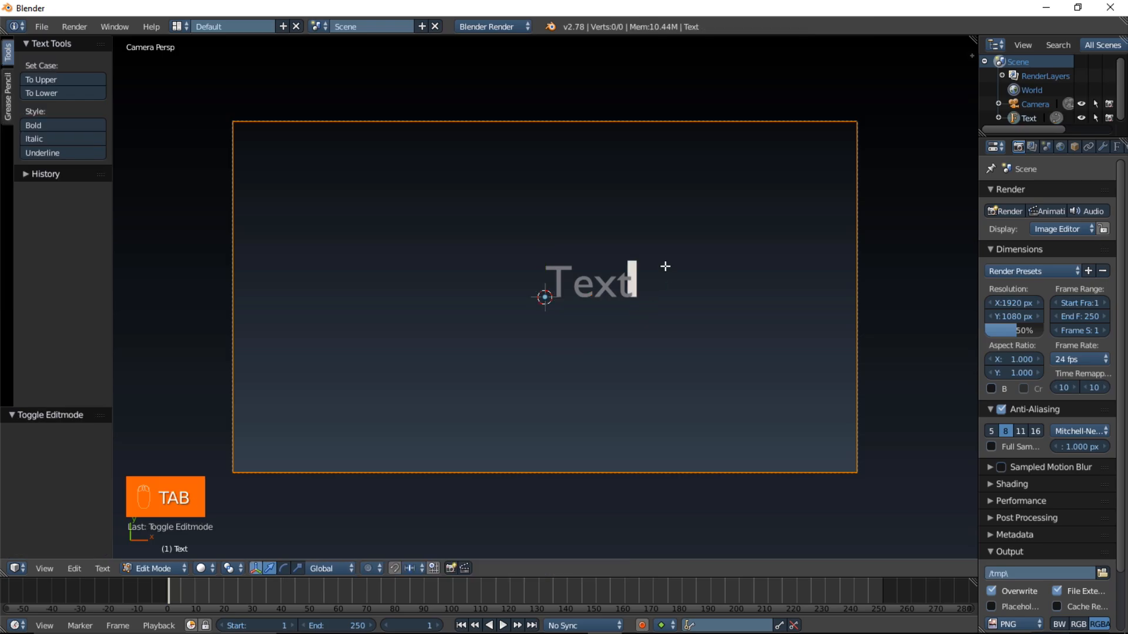
key("BackSpace")
key("BackSpace")
key("BackSpace")
key("BackSpace")
key("BackSpace")
key("BackSpace")
key("BackSpace")
key("BackSpace")
key("BackSpace")
key("BackSpace")
key("Caps_Lock")
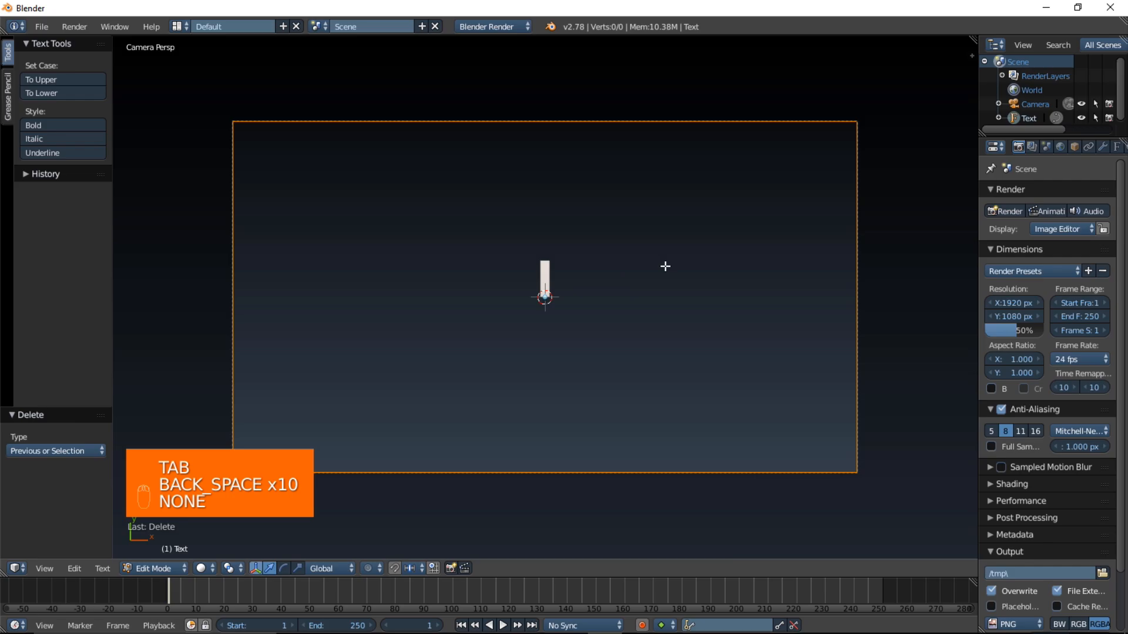
type("D")
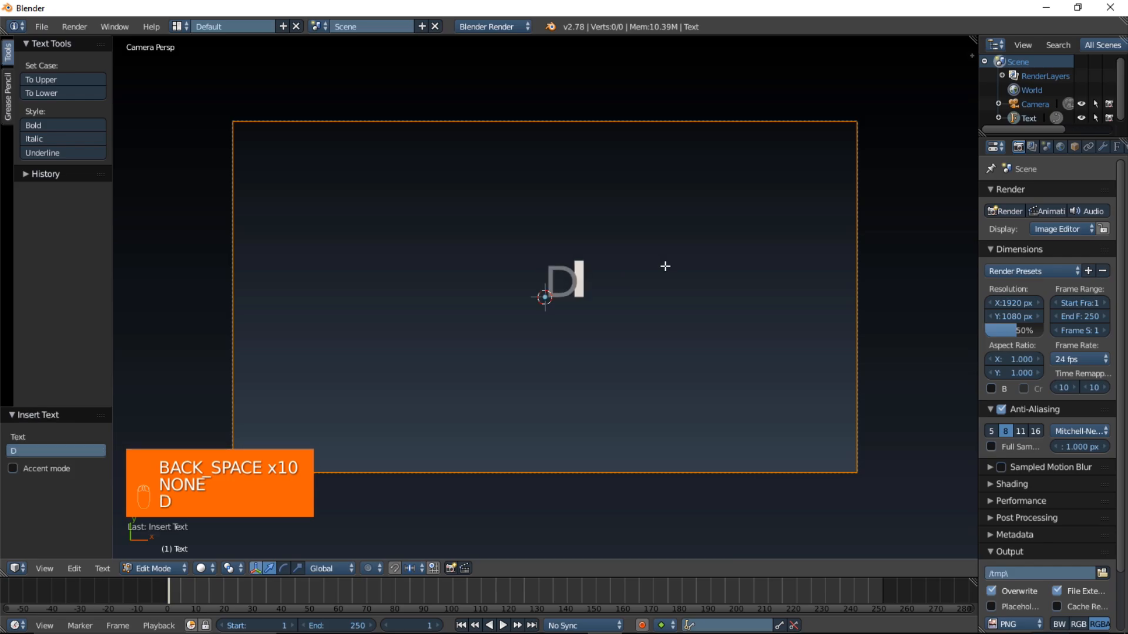
key("Tab")
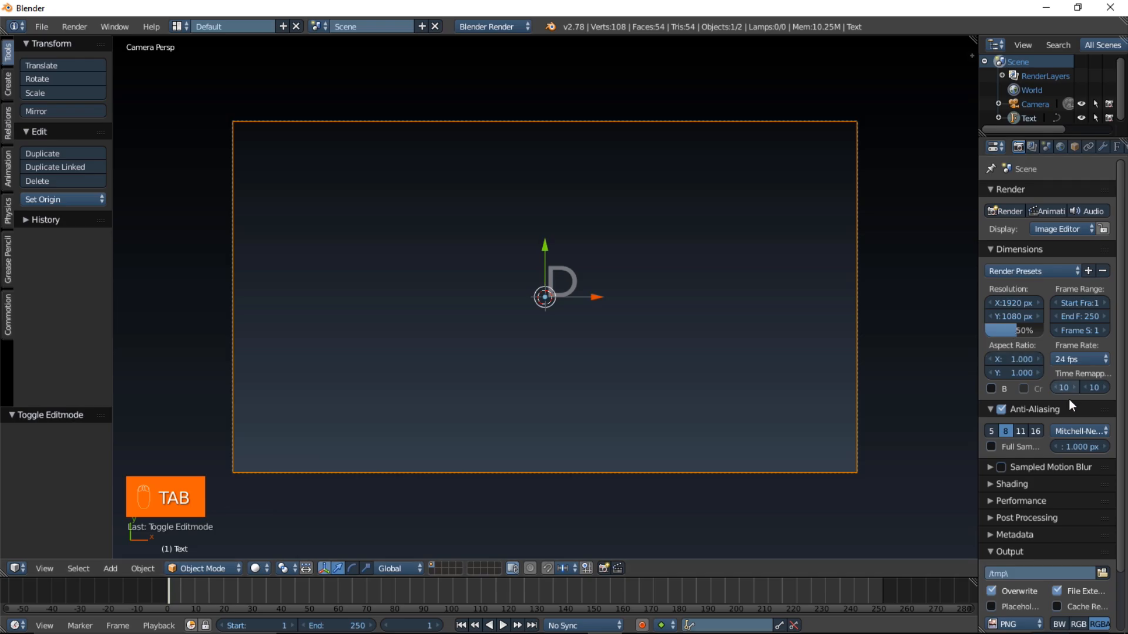
Load Arrows.otf from the Blender text folder as the text object's regular font, filtering the files by "arrow"
scroll(1091, 150, "down", 2)
scroll(1092, 150, "down", 1)
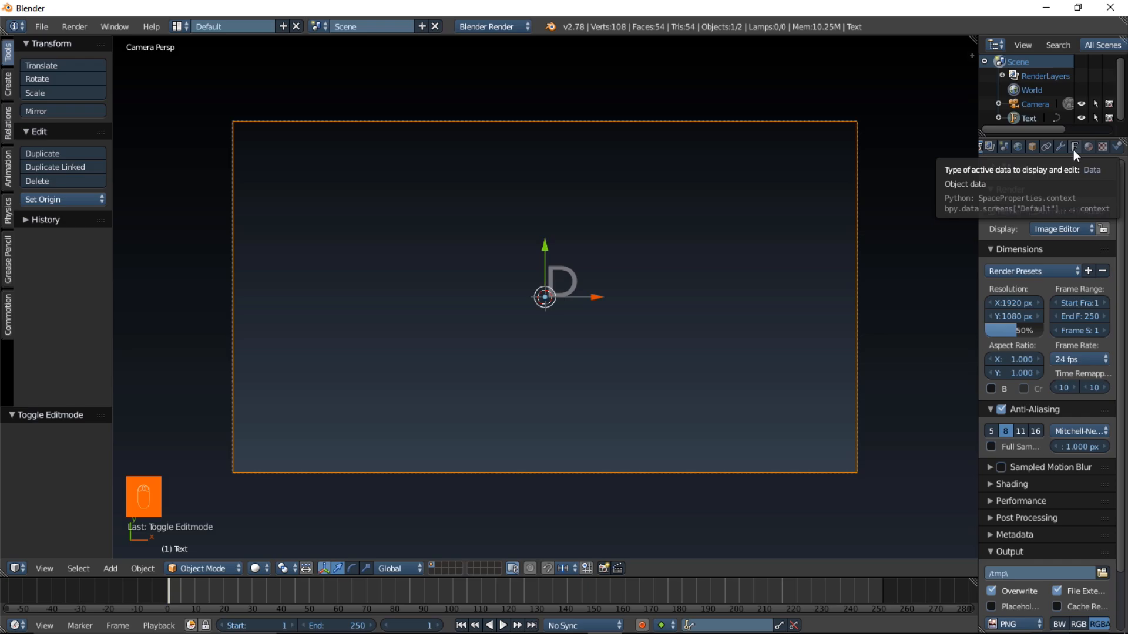
left_click(1073, 147)
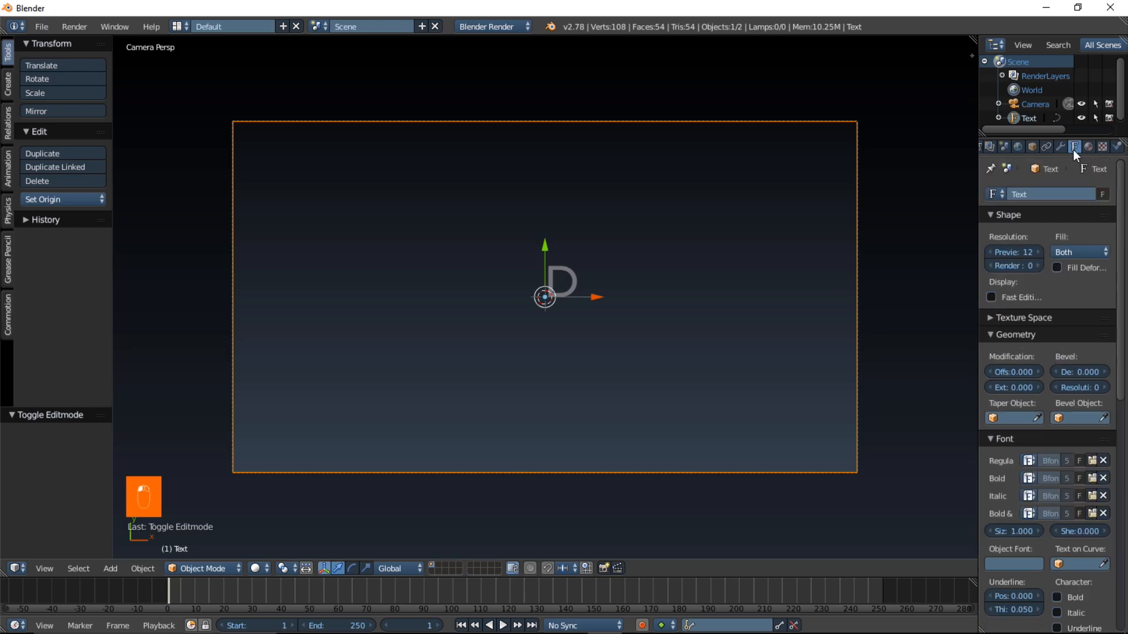
left_click(1091, 462)
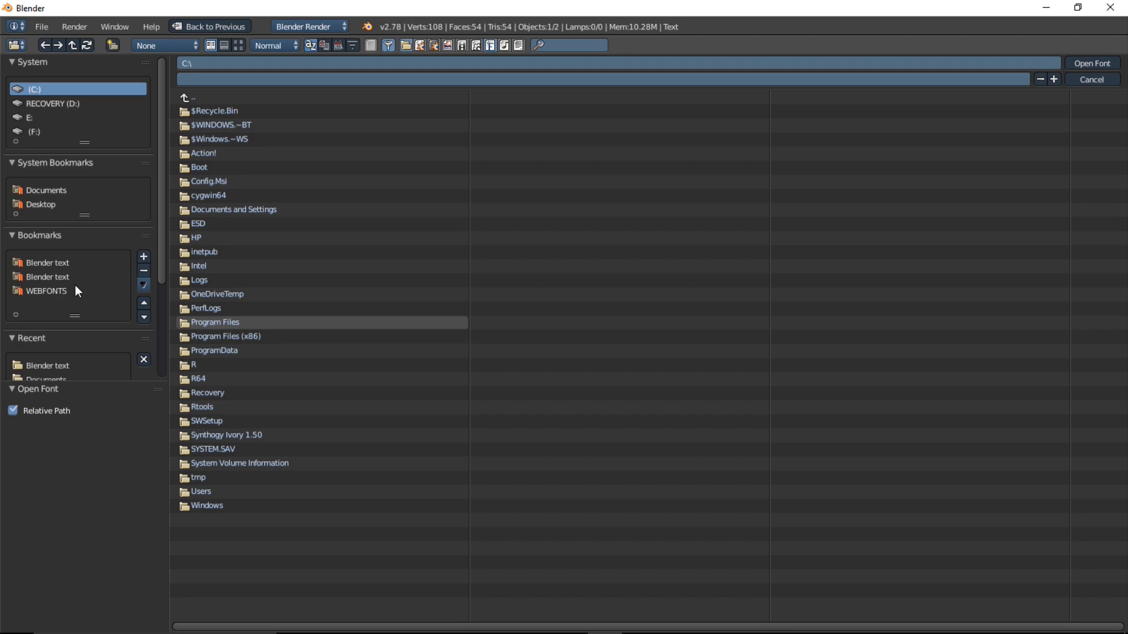
left_click(54, 292)
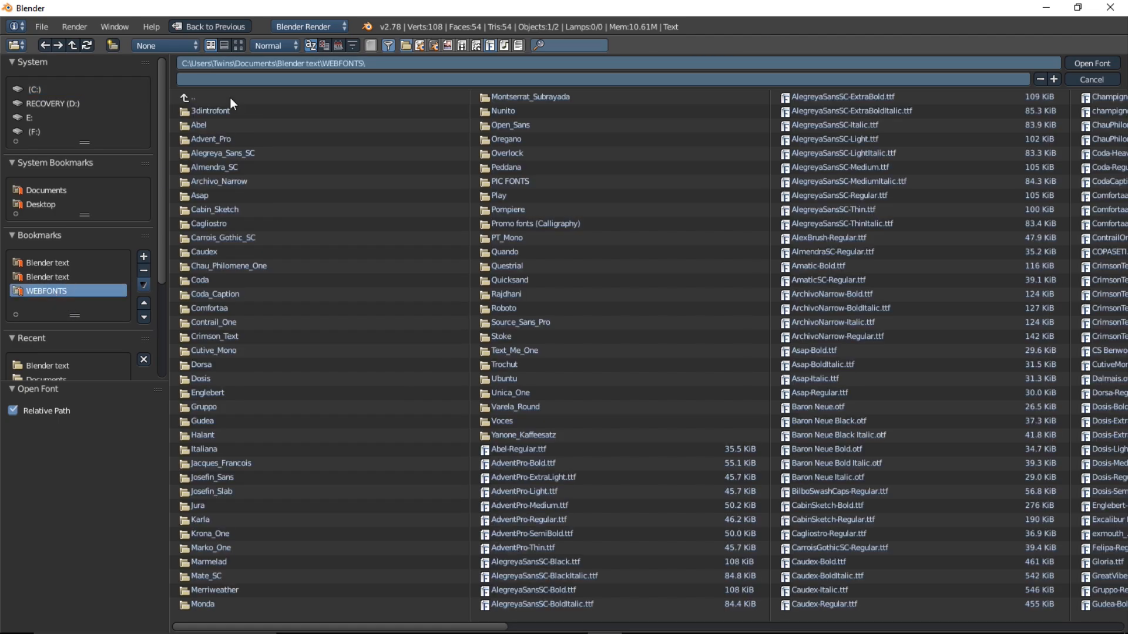
left_click(211, 100)
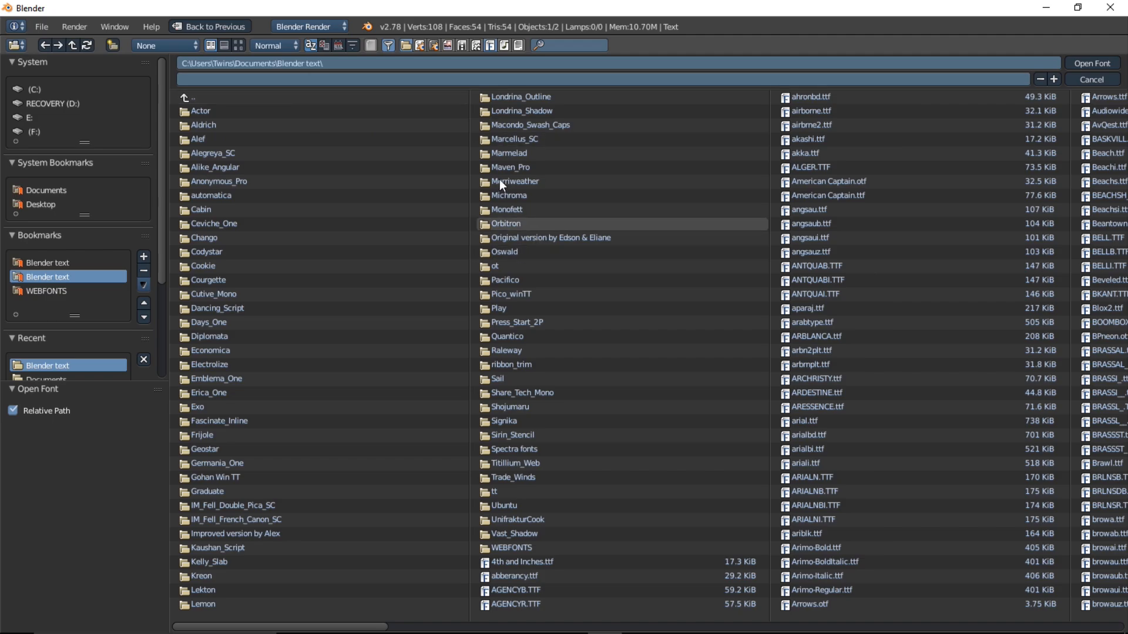
left_click(539, 46)
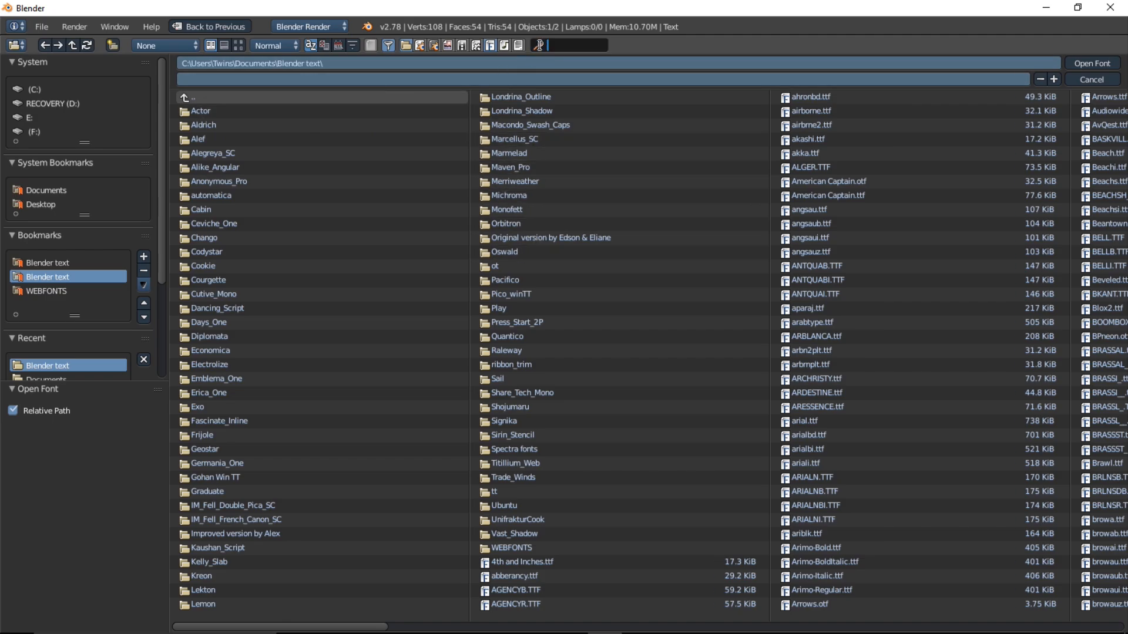
type("arrow")
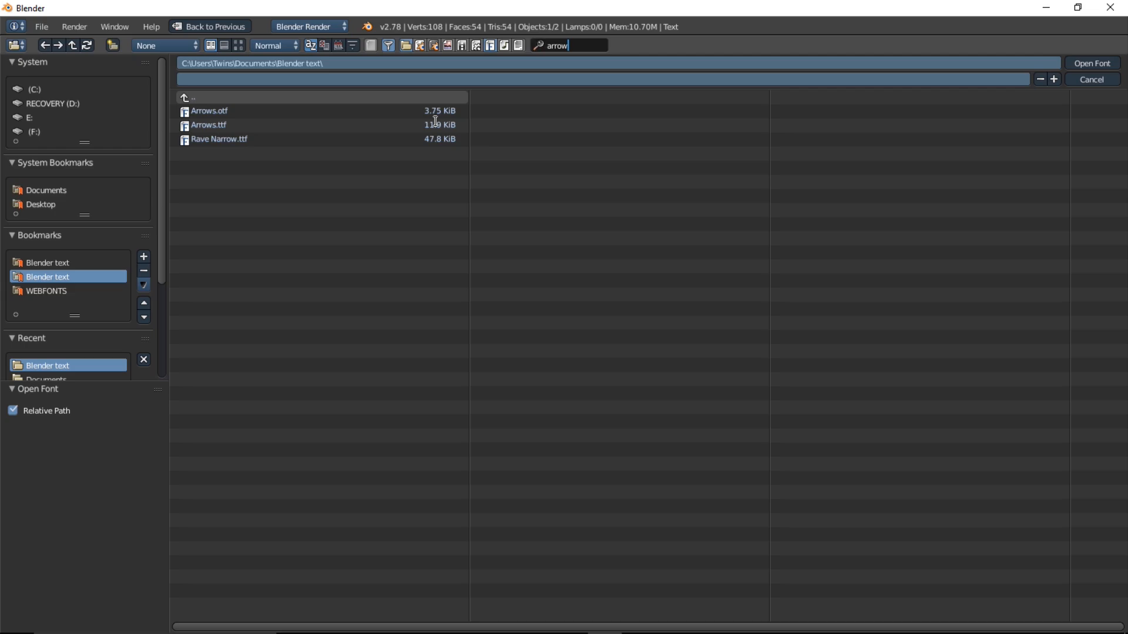
key("Return")
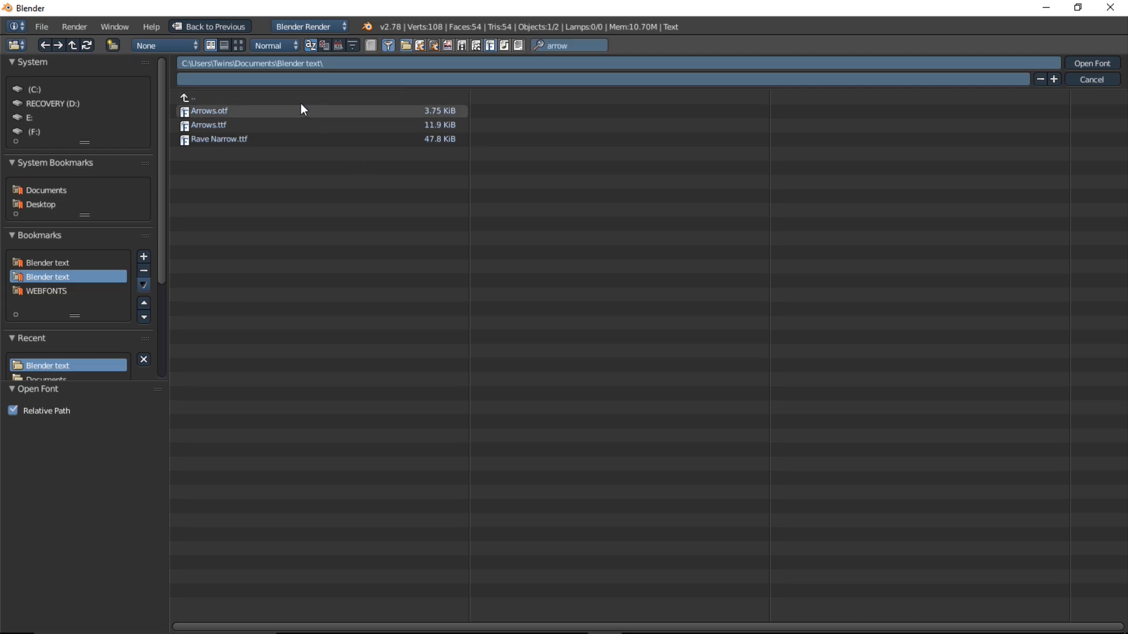
left_click(265, 111)
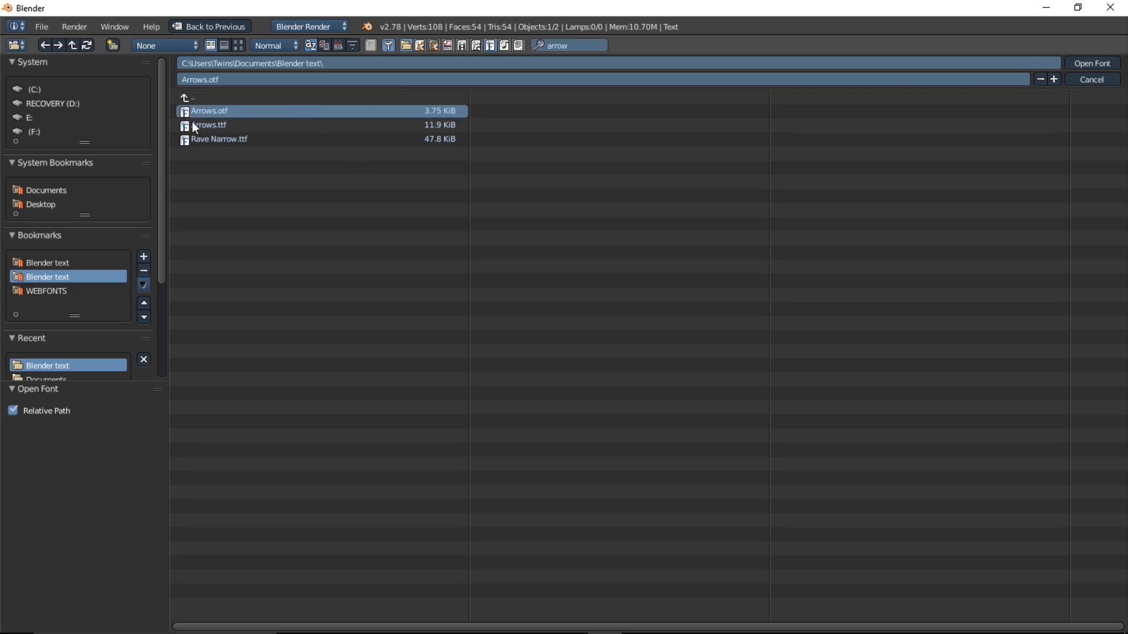
left_click(1078, 63)
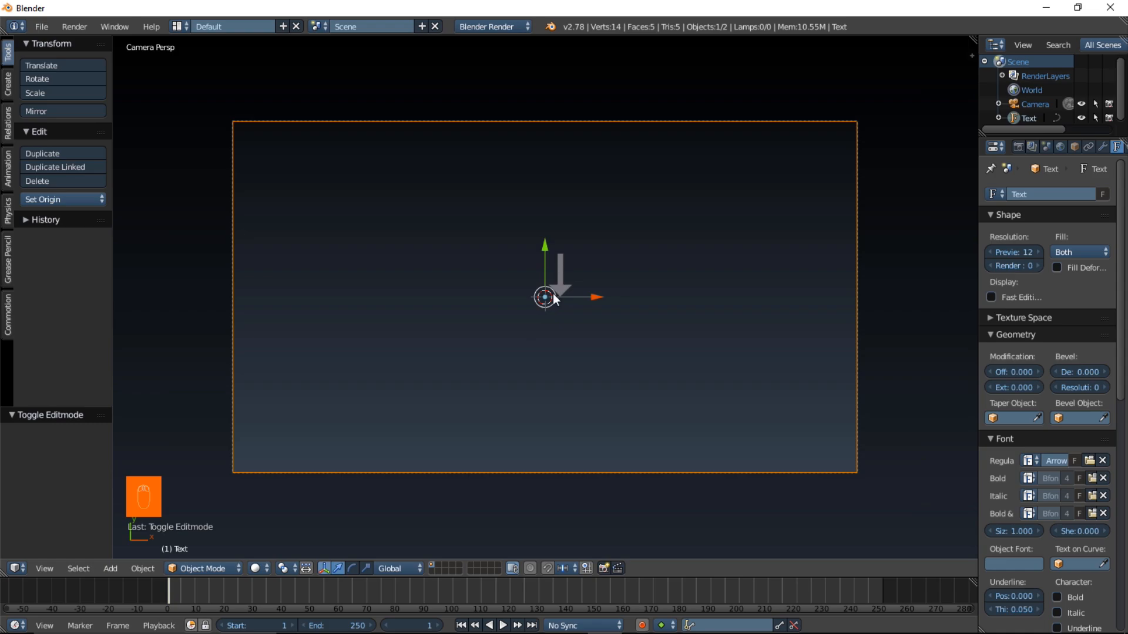
Set the arrow's origin to its center of mass and clear its location so it sits at the scene center
key("ctrl+alt+shift+c")
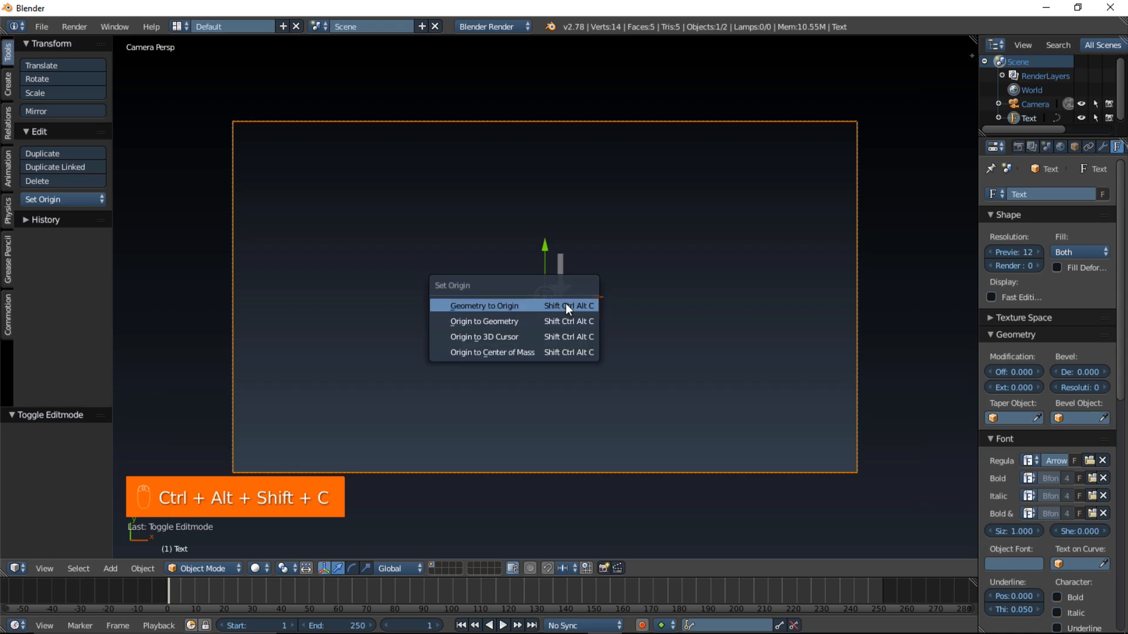
left_click(481, 354)
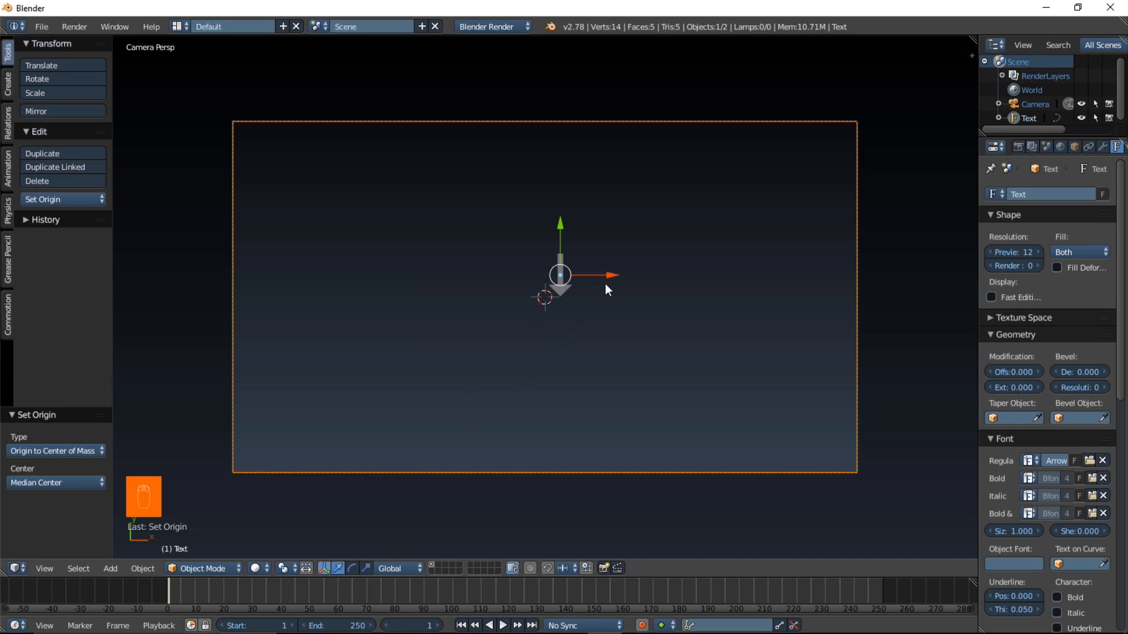
key("alt+g")
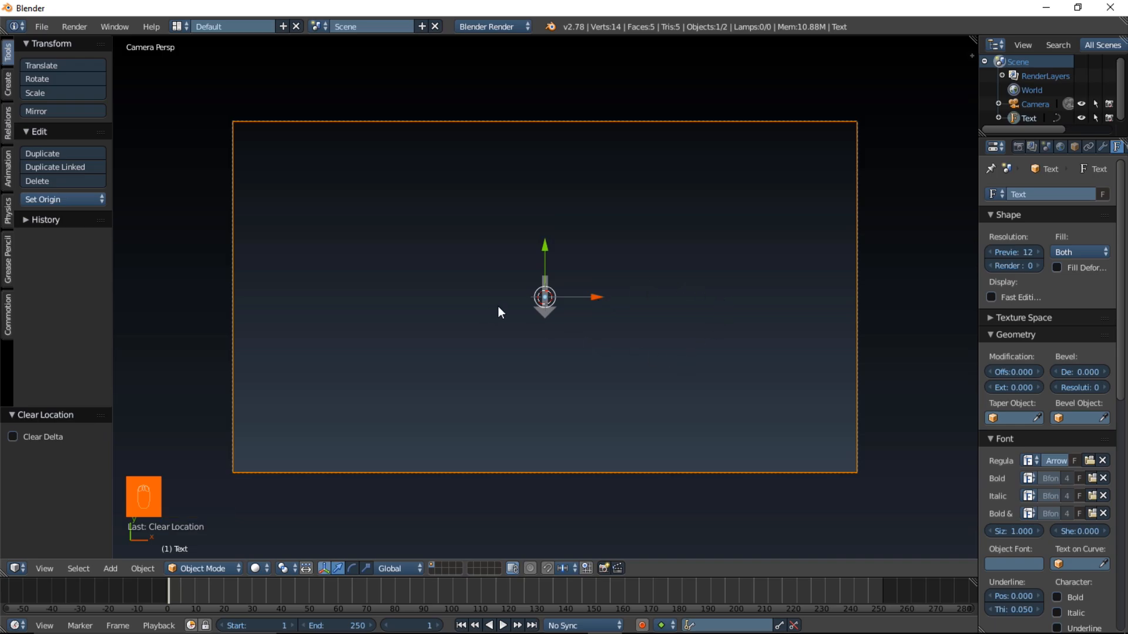
Convert the arrow text object into a curve
key("alt+c")
left_click(486, 292)
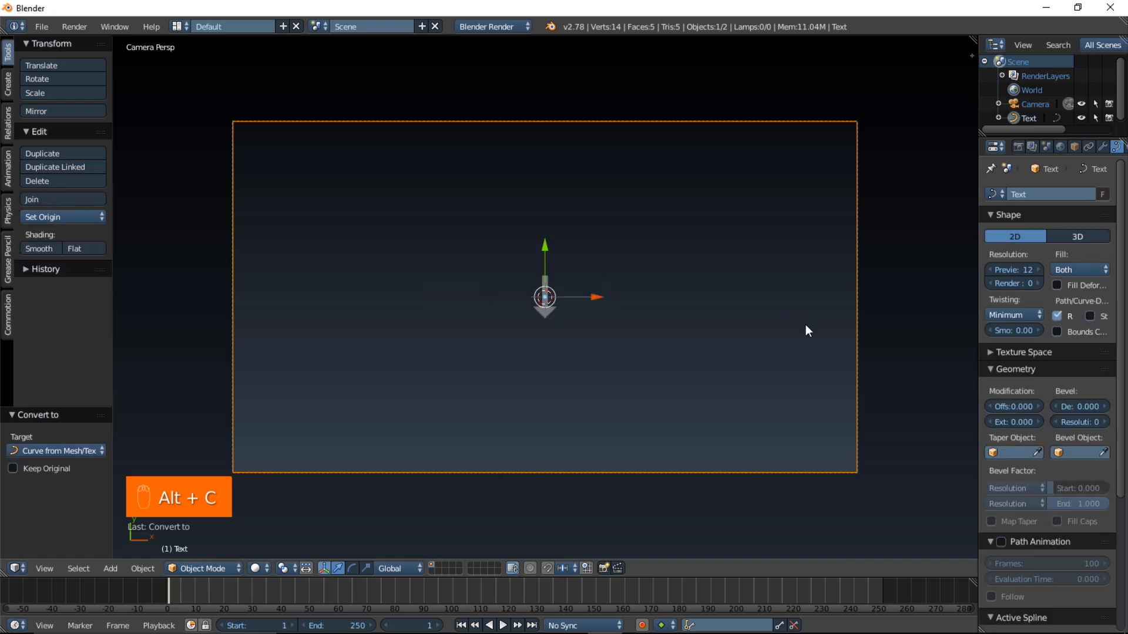
middle_click_drag(644, 344, 690, 330, "shift")
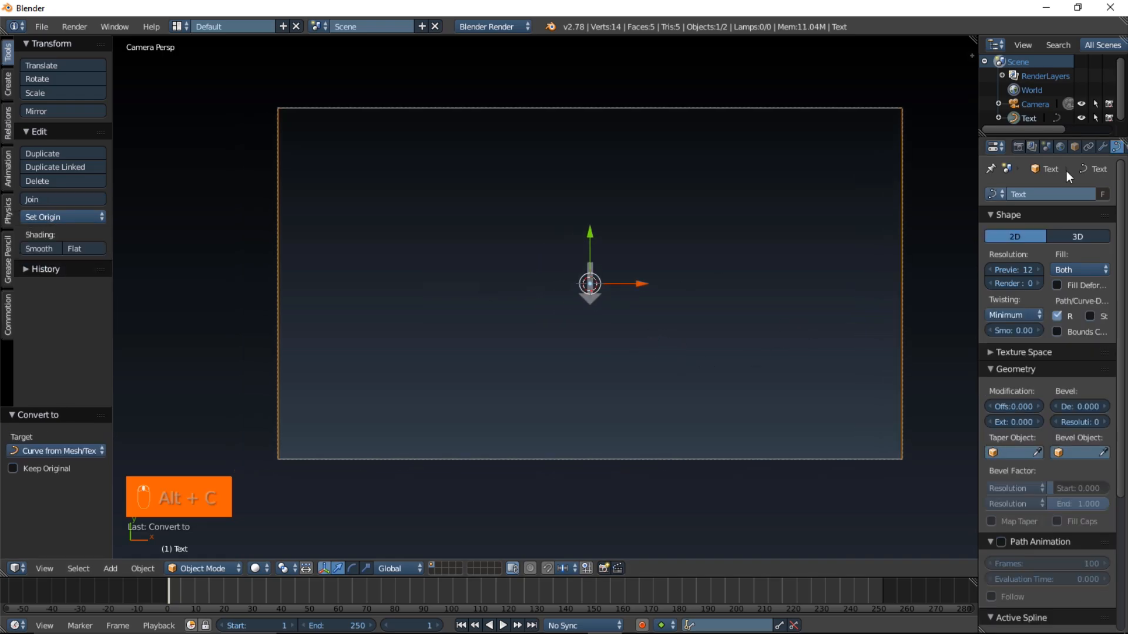
scroll(603, 293, "up", 2)
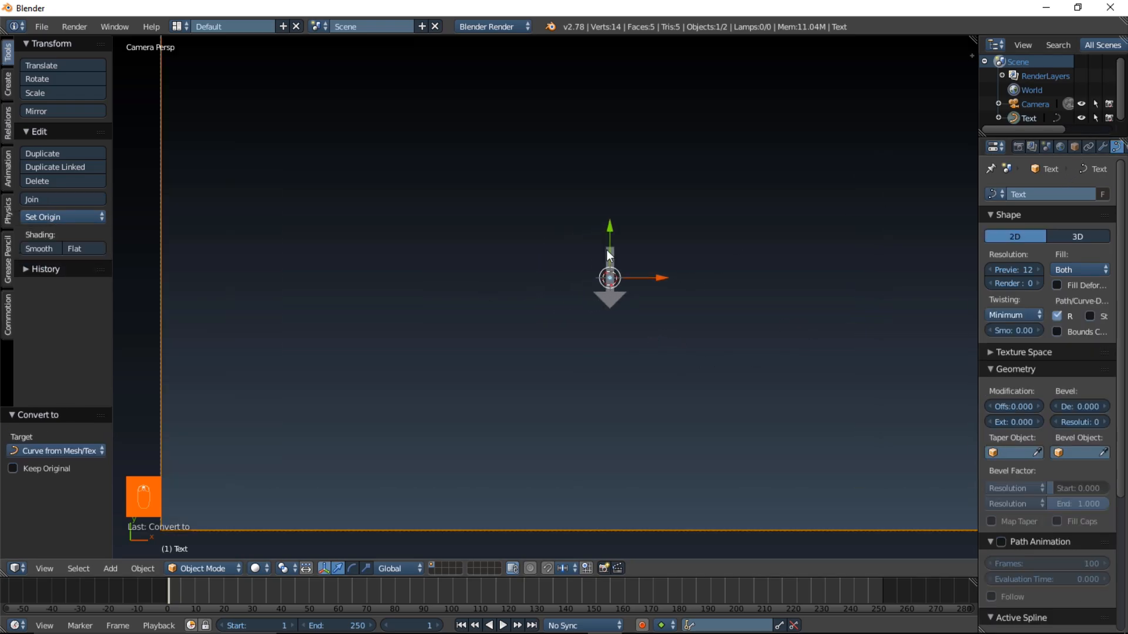
Duplicate the arrow and place the copy outside the camera frame, offset about -8.26 in X and 2.36 in Y
scroll(611, 297, "up", 2)
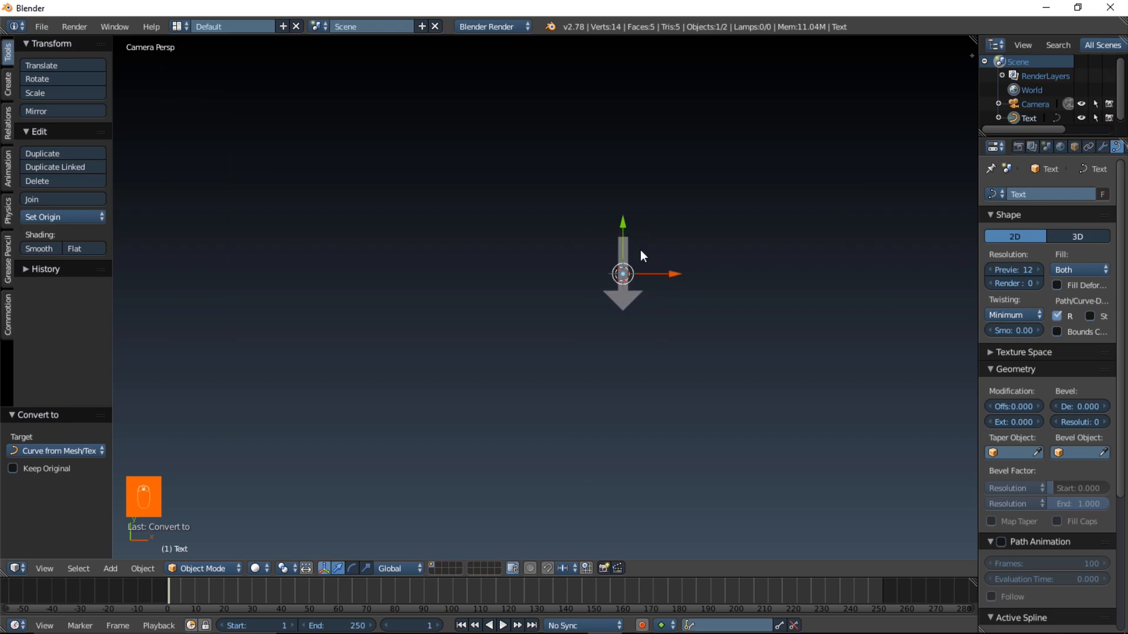
scroll(640, 249, "down", 3)
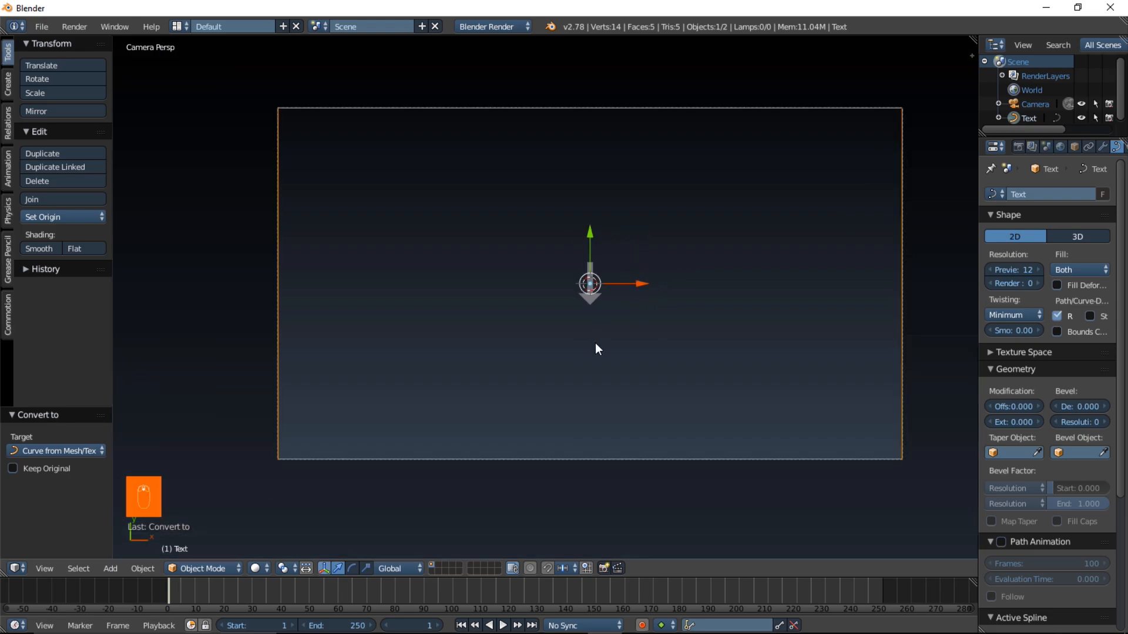
key("shift+d")
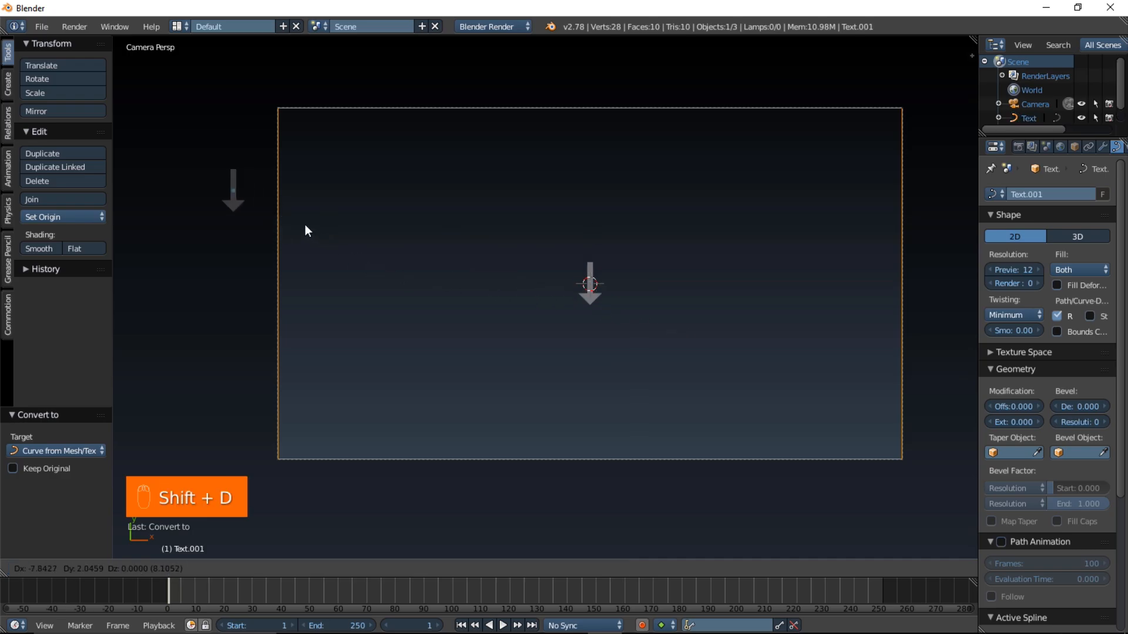
left_click(294, 215)
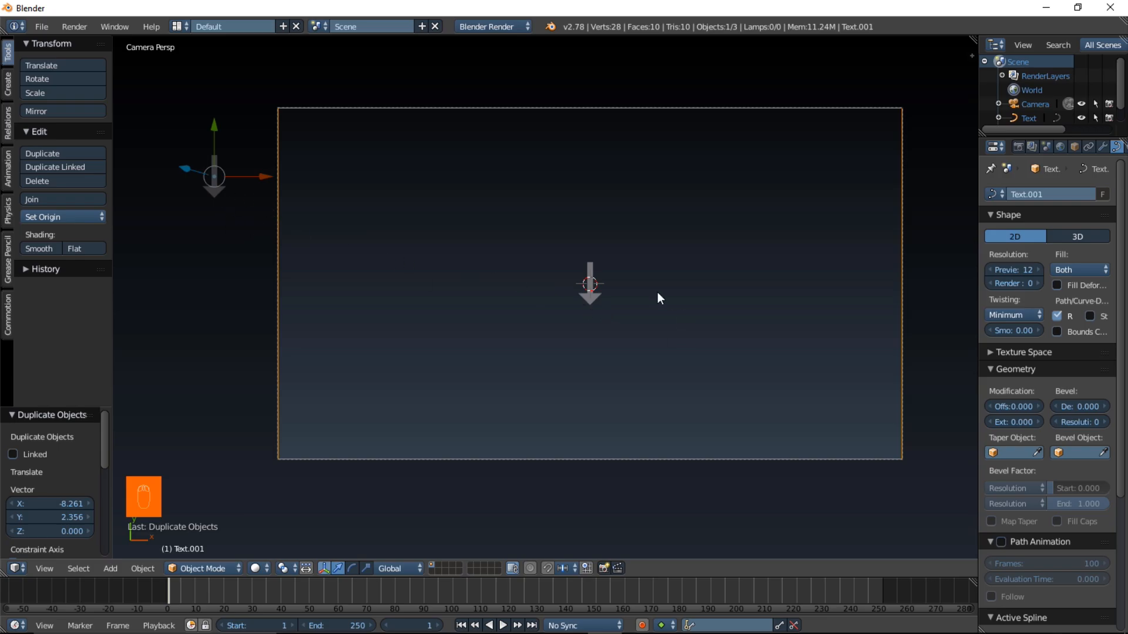
On the centered arrow, select the four corner points along the arrowhead's back edge and move them up about 0.438 in Y
right_click(587, 299)
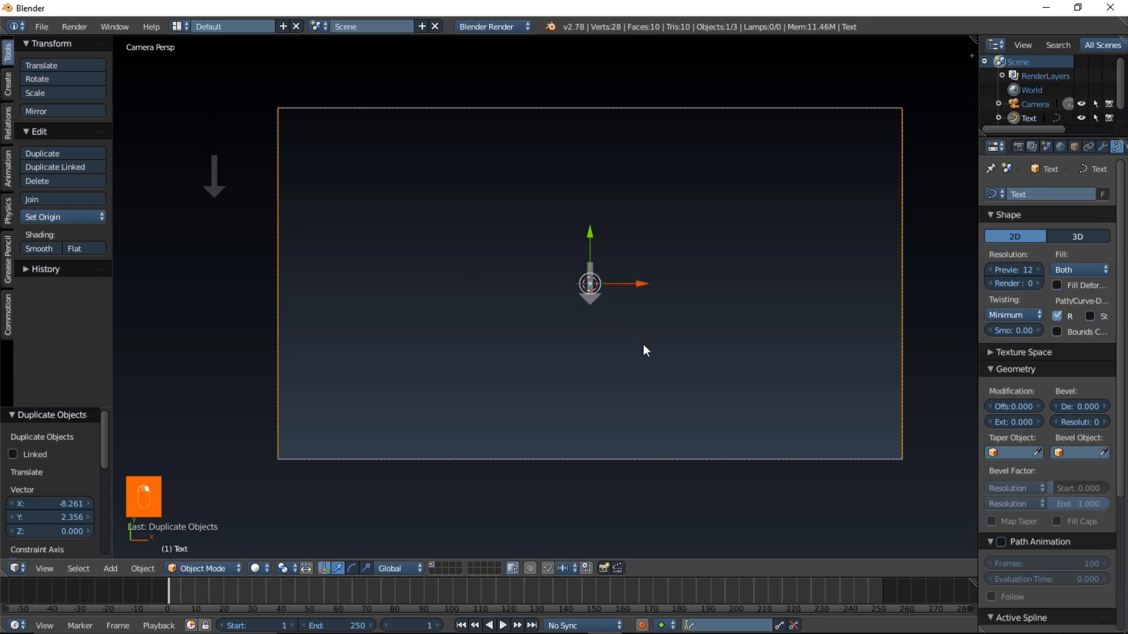
scroll(643, 344, "up", 3)
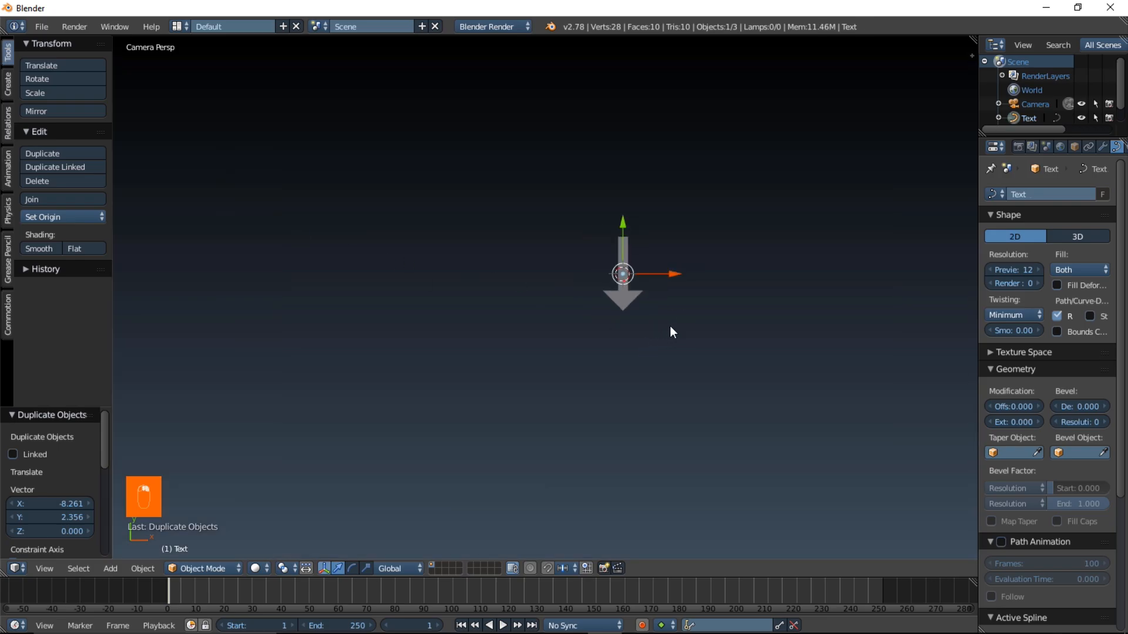
key("Tab")
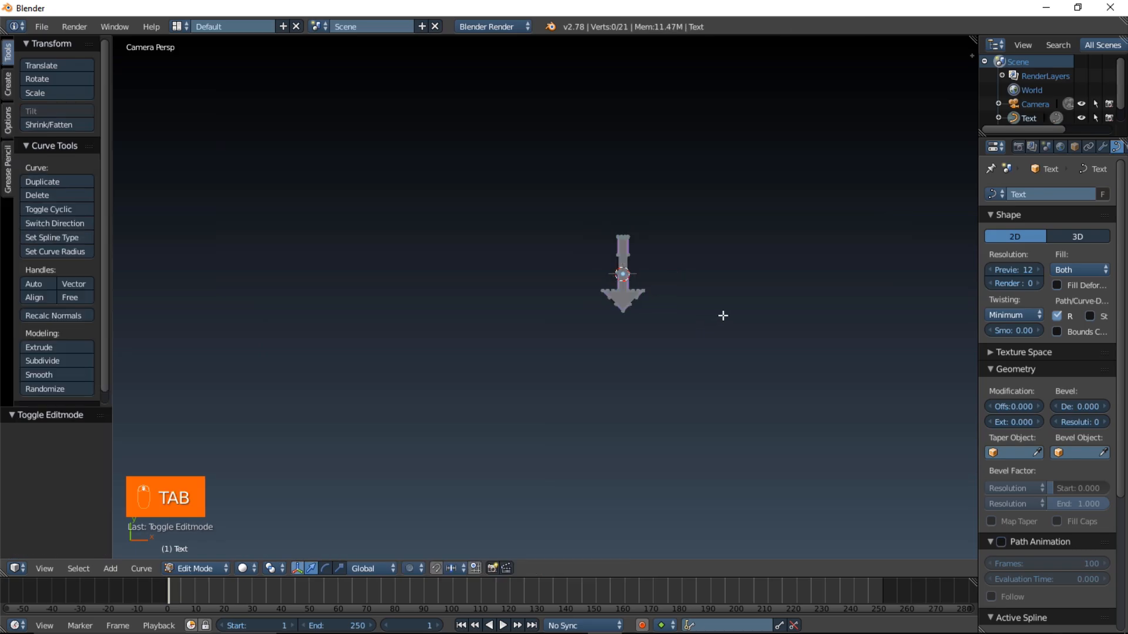
middle_click_drag(695, 314, 586, 390, "shift")
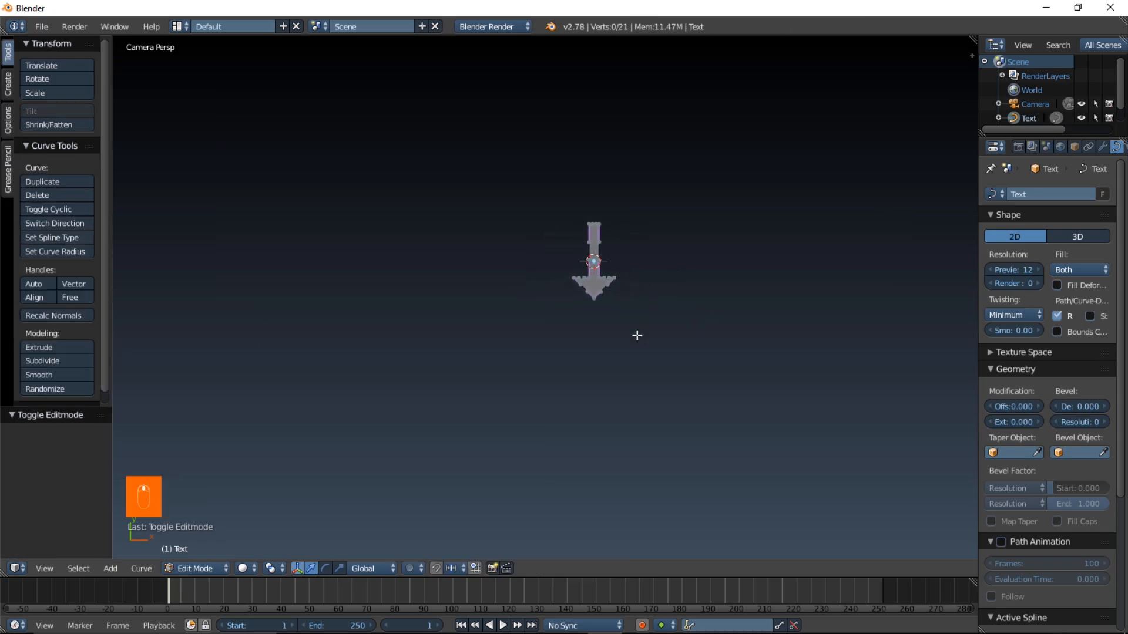
scroll(629, 364, "up", 3)
scroll(626, 382, "up", 2)
scroll(586, 364, "up", 2)
right_click(553, 360)
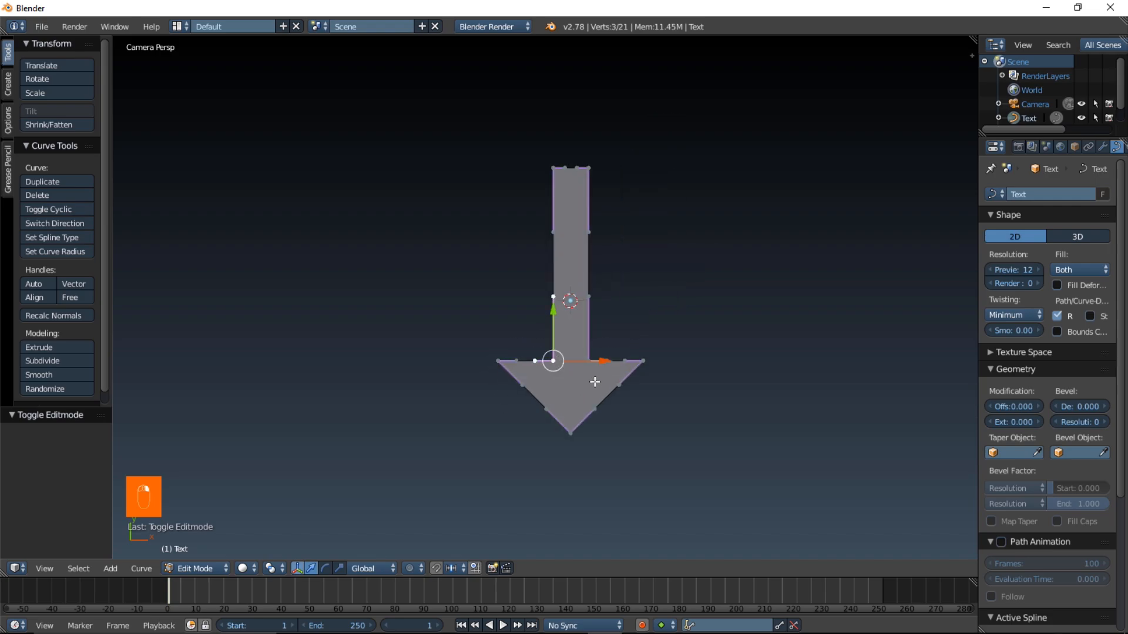
right_click(589, 362, "shift")
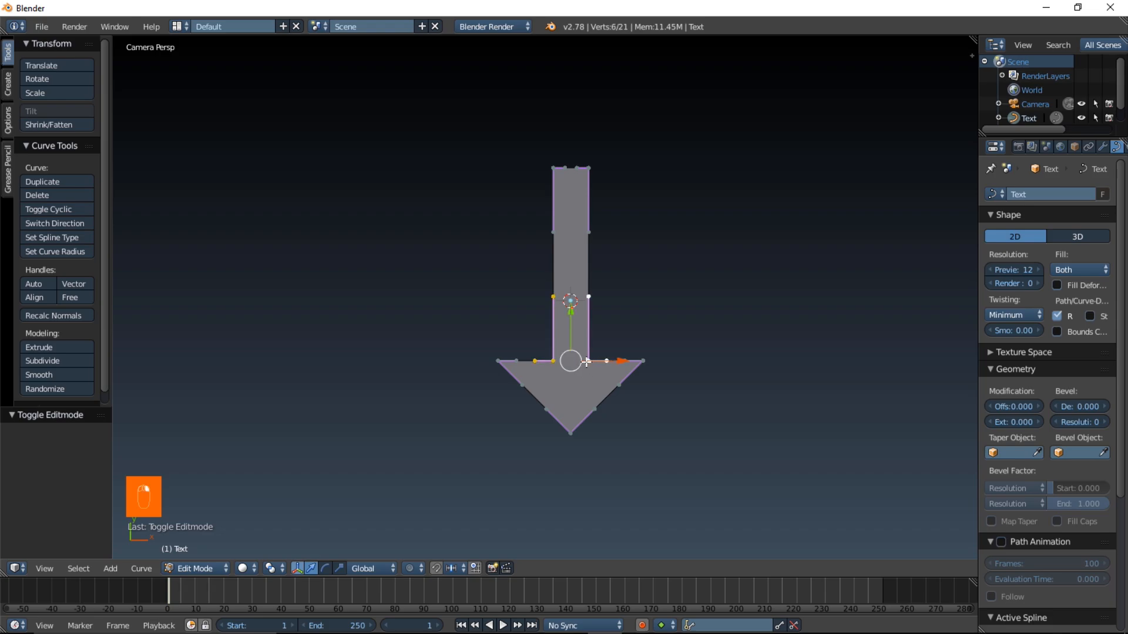
right_click(493, 353, "shift")
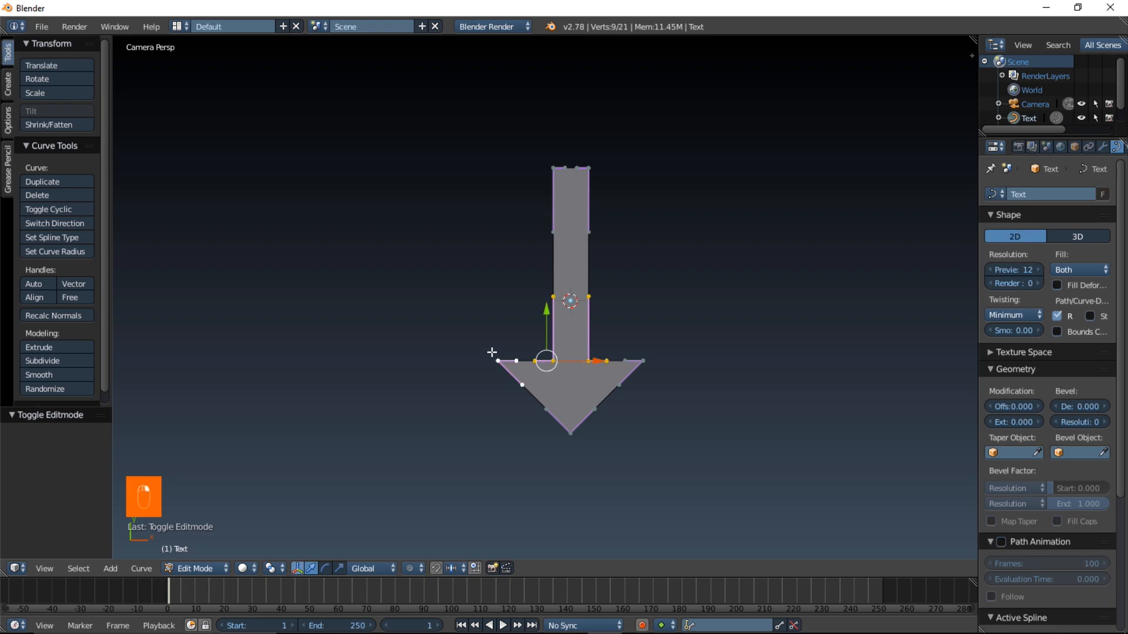
right_click(659, 358, "shift")
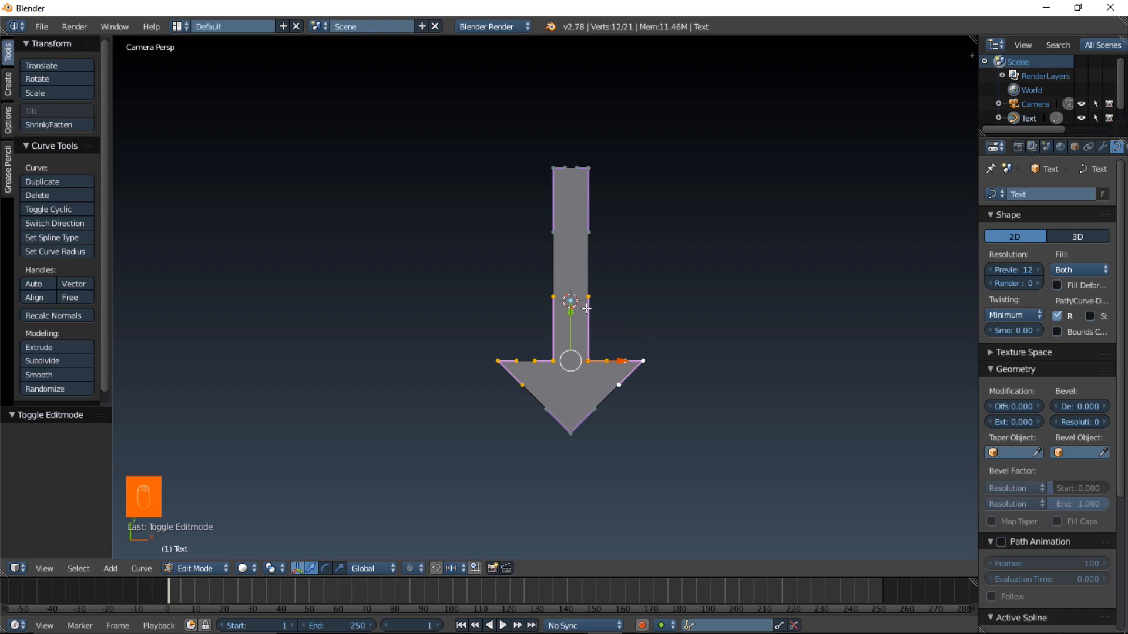
left_click_drag(571, 316, 576, 185)
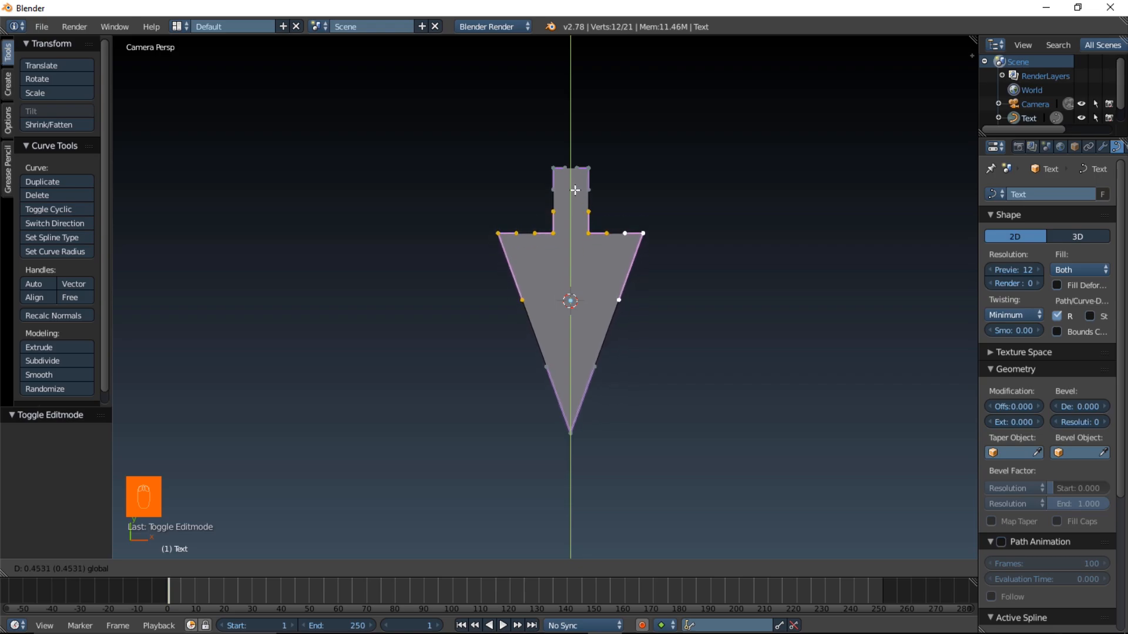
left_click(576, 189)
Leave Edit Mode and duplicate the long-headed arrow, placing the copy below the first one, offset about -8.44 in X and 0.87 in Y
scroll(590, 259, "down", 8)
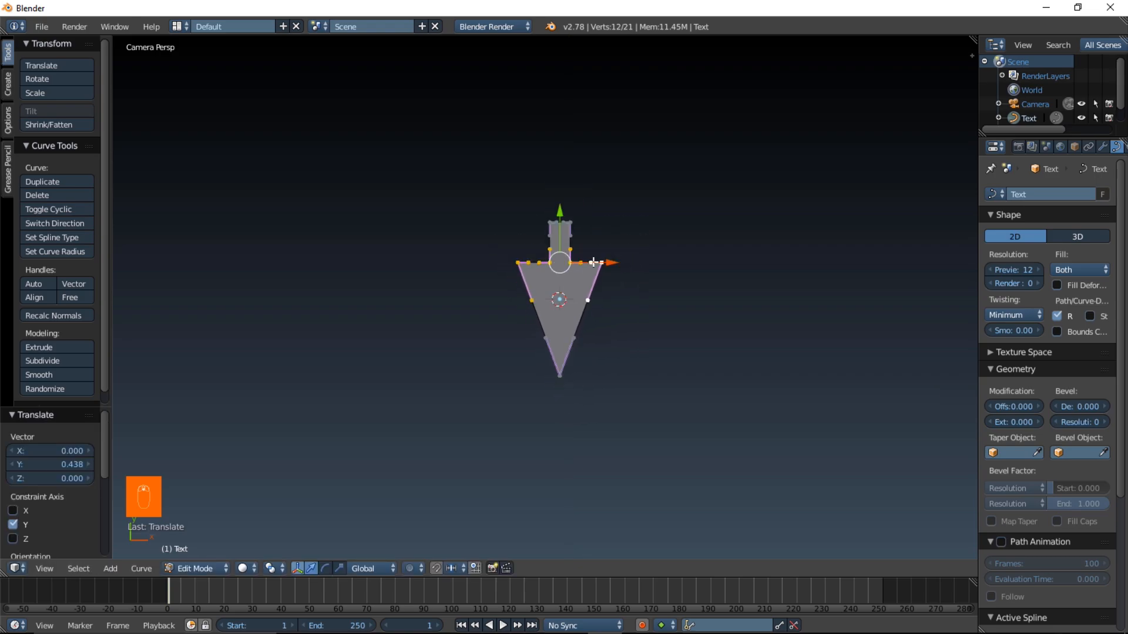
scroll(594, 262, "up", 2)
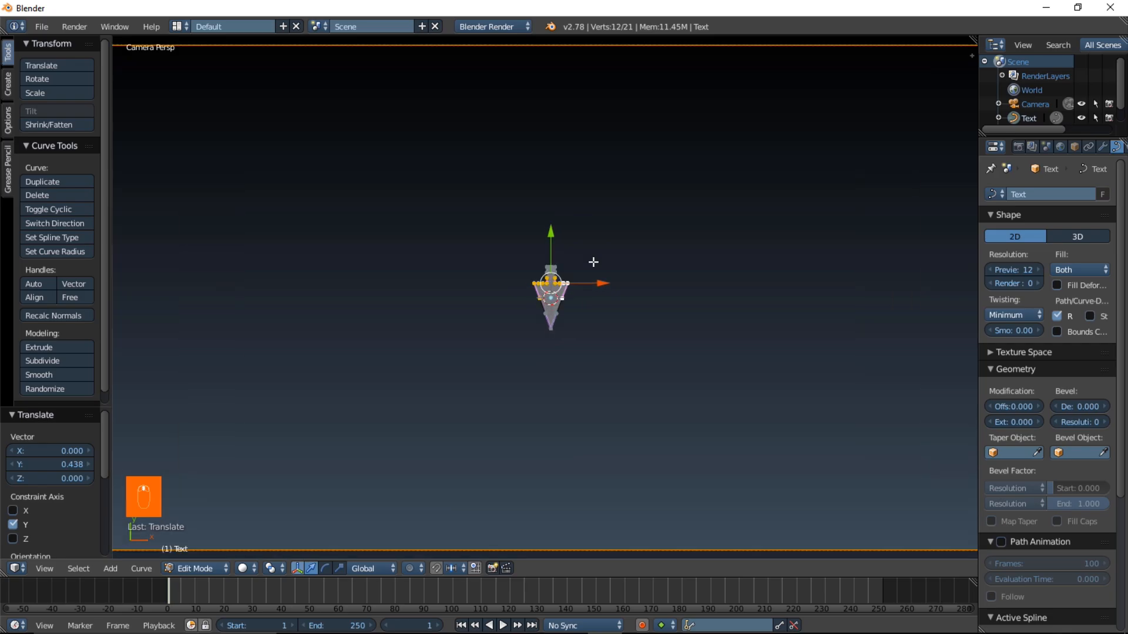
scroll(570, 255, "down", 2)
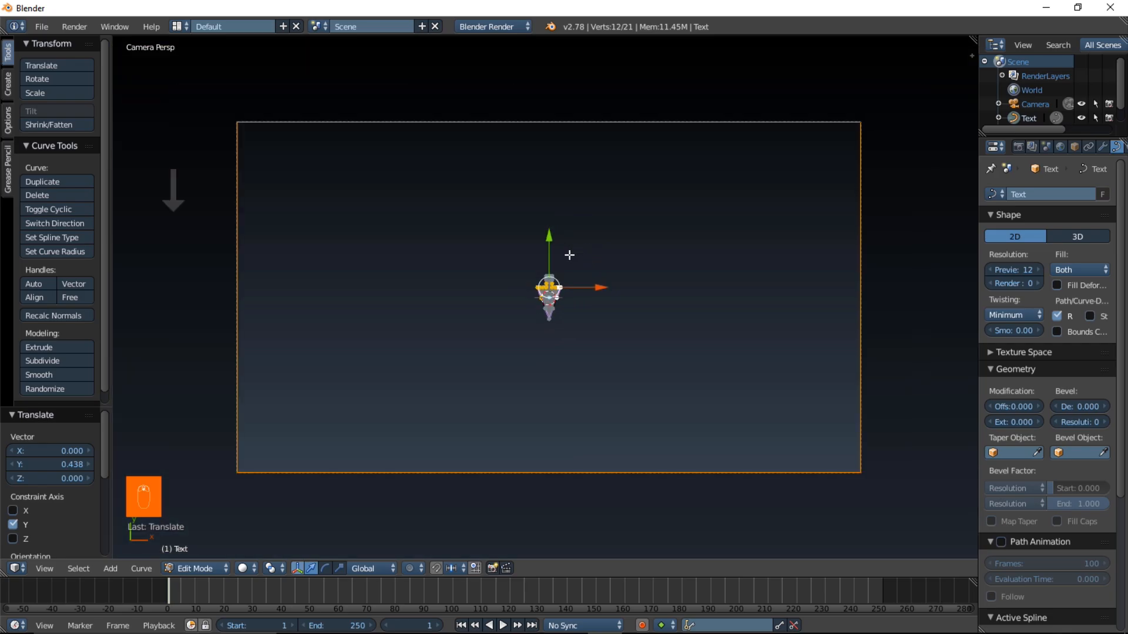
scroll(569, 255, "down", 1)
key("Tab")
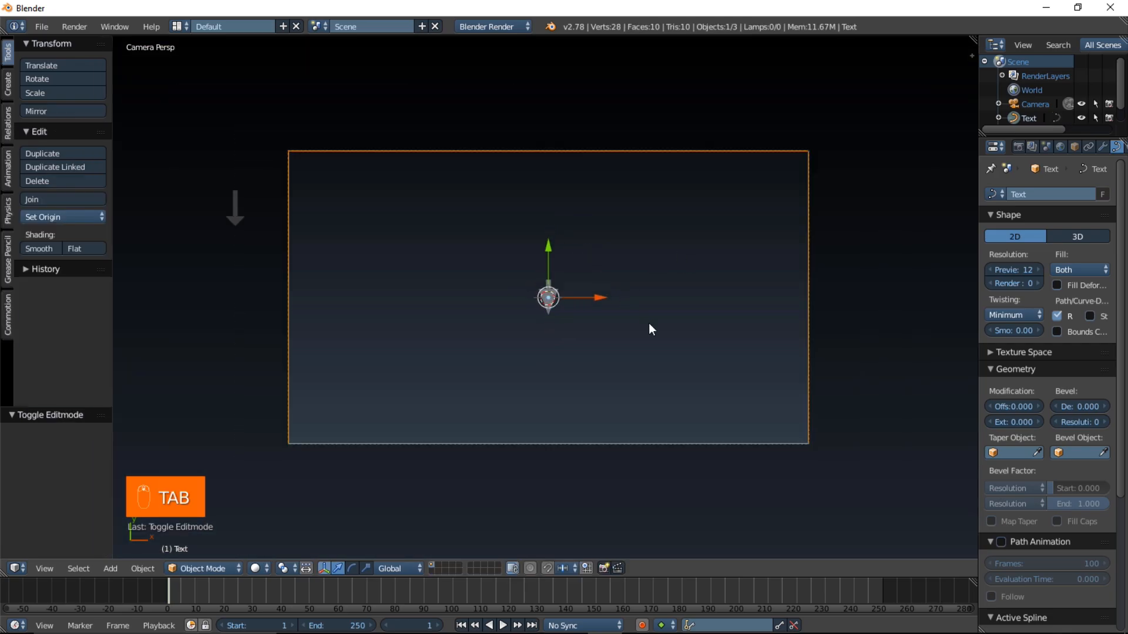
key("shift+d")
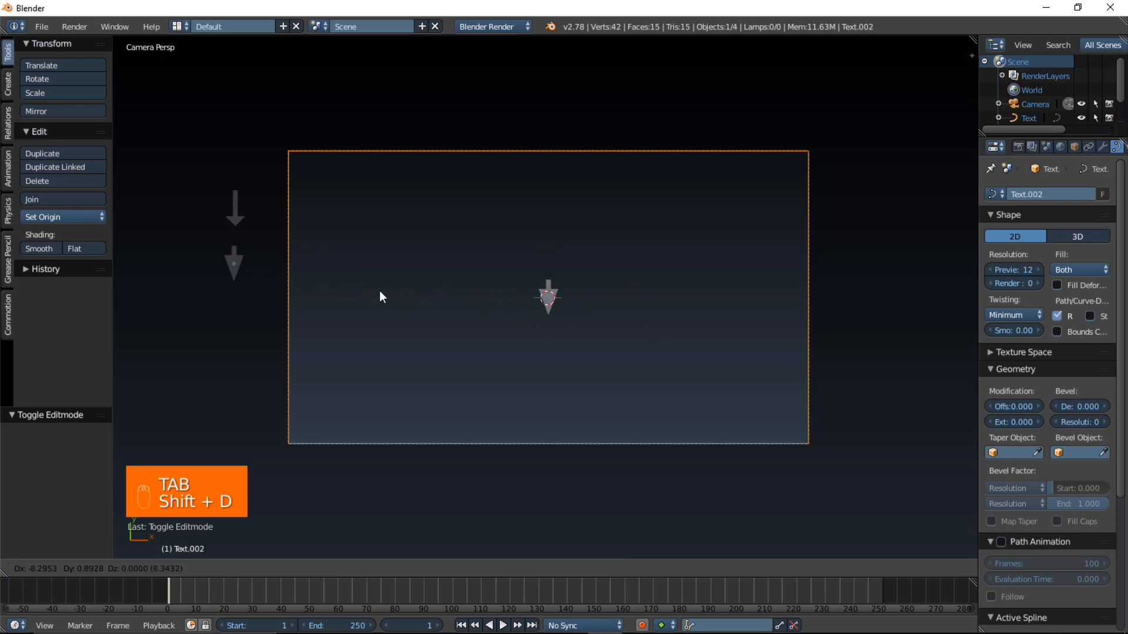
left_click(375, 290)
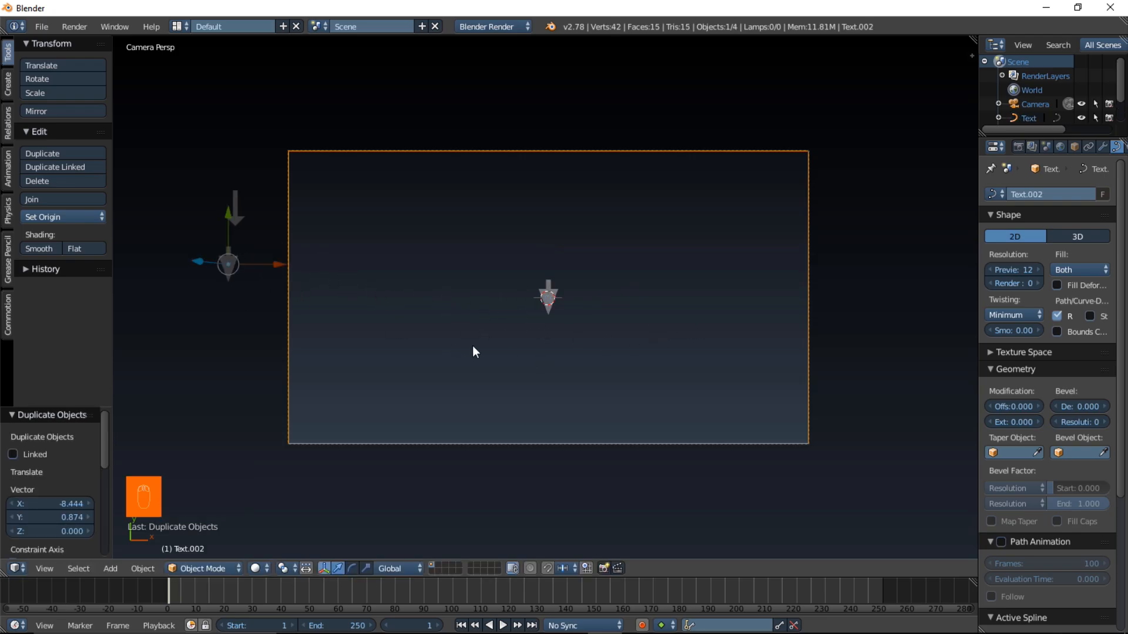
Open the centered arrow in Edit Mode, select the left curve handle on the shaft's top edge, and try moving it upward
scroll(221, 279, "up", 2)
scroll(217, 245, "down", 1)
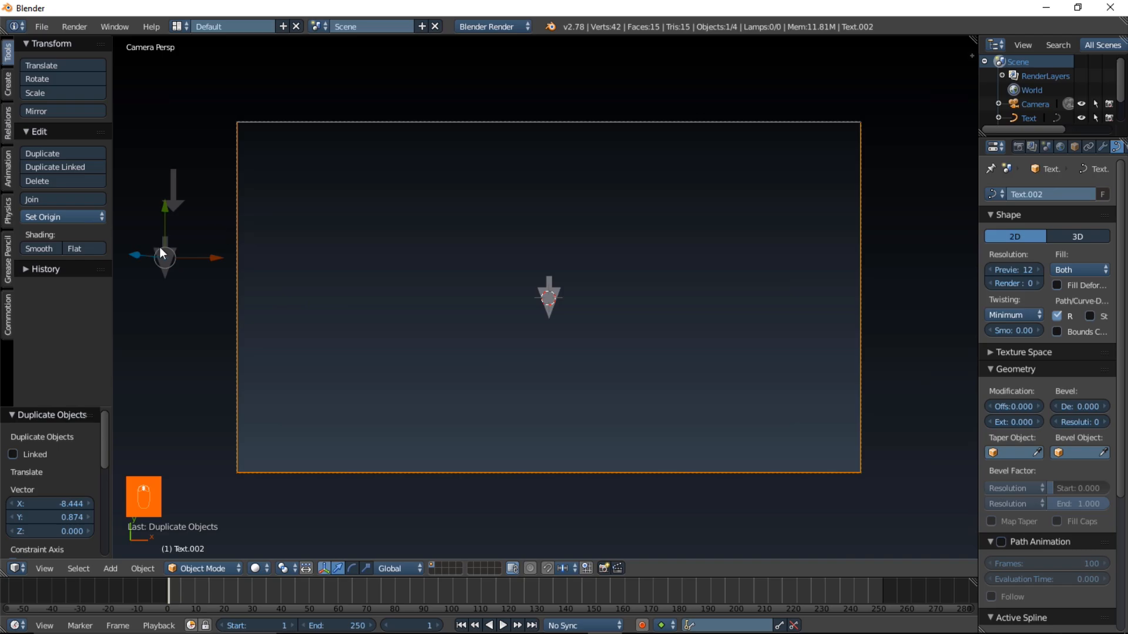
scroll(622, 295, "up", 4)
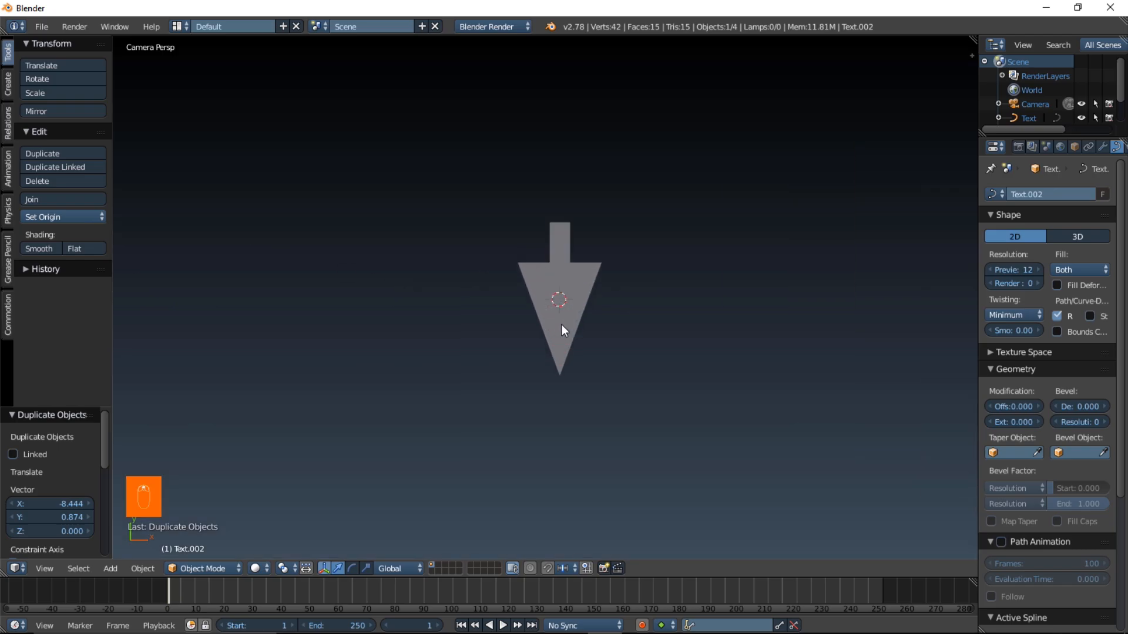
scroll(574, 288, "up", 5)
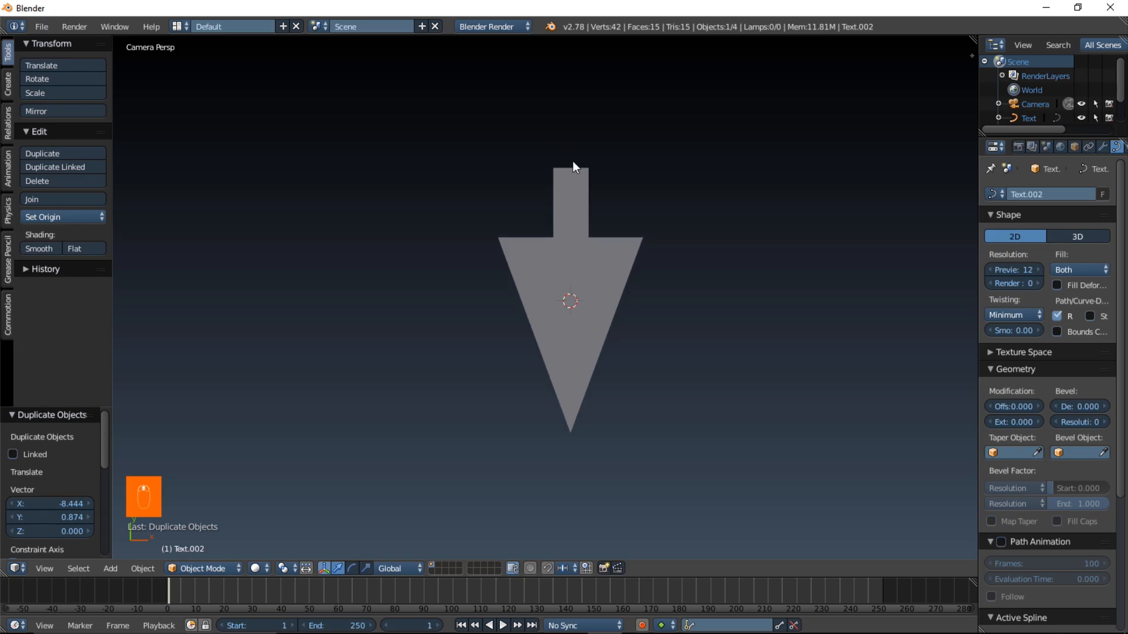
right_click(591, 289)
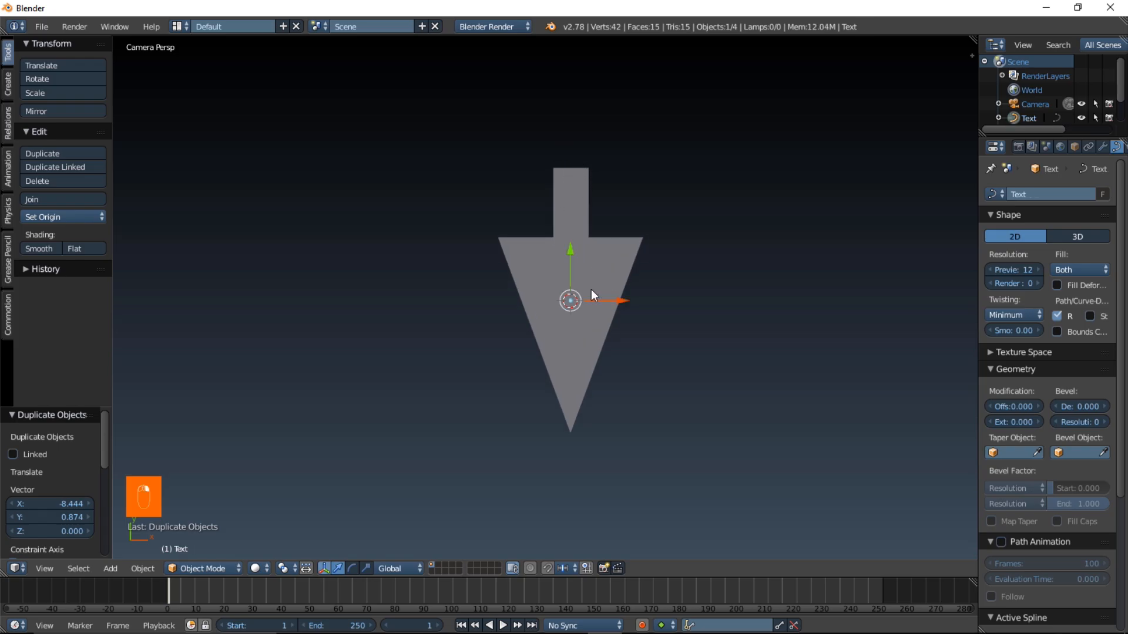
key("Tab")
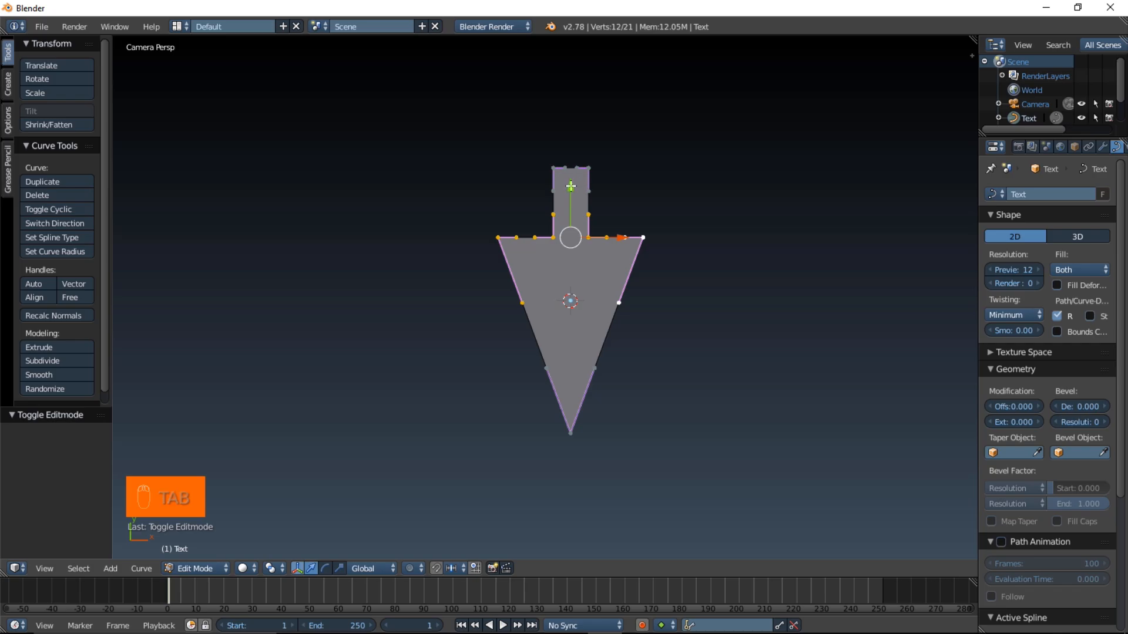
right_click(565, 164)
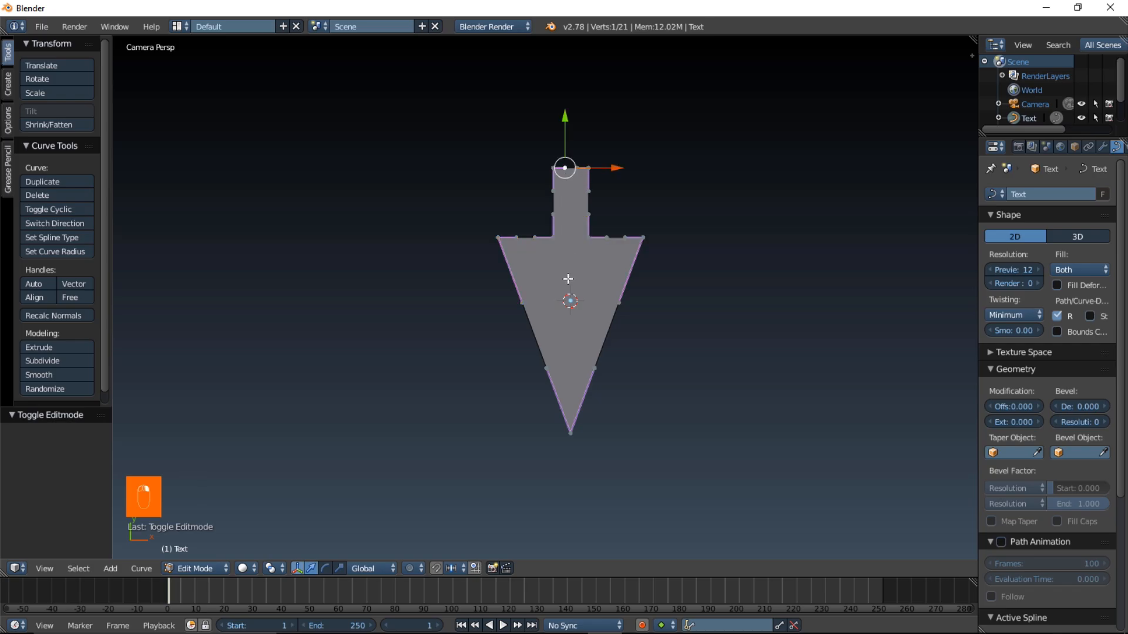
key("g")
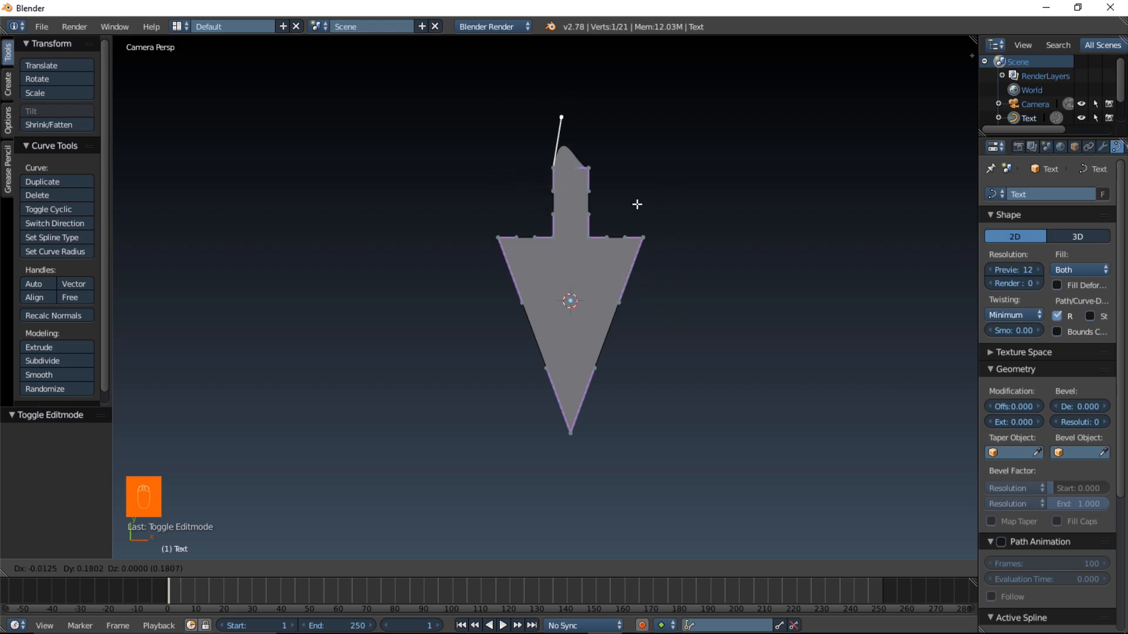
right_click(616, 226)
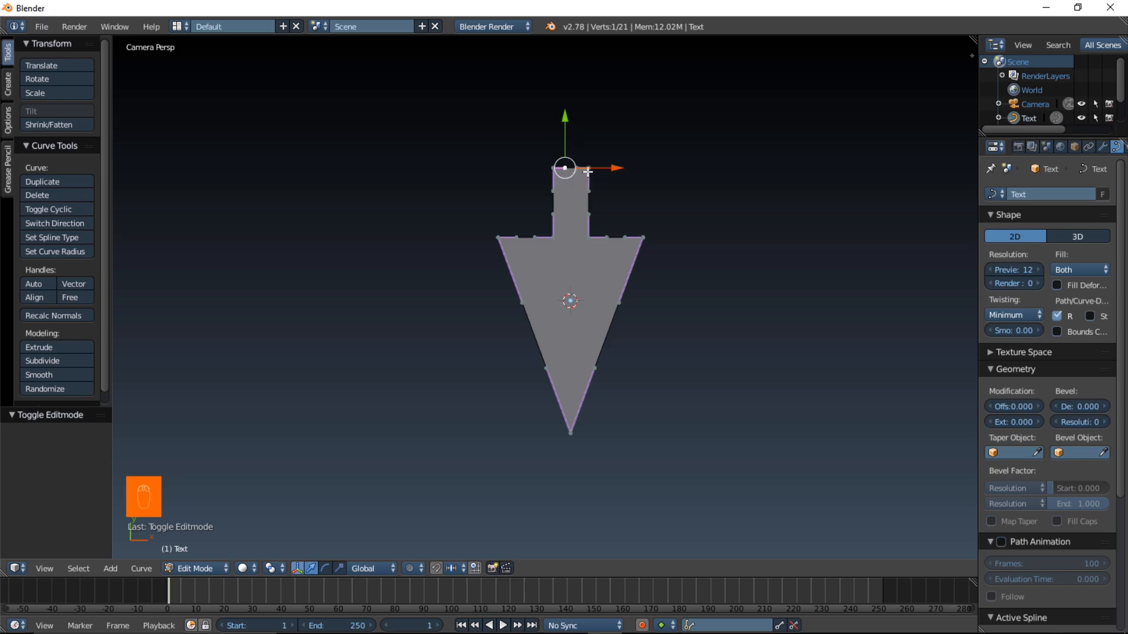
Add the right handle of the shaft's top edge to the selection and raise both handles about 0.158 in Y
scroll(584, 176, "down", 4)
scroll(582, 244, "down", 2)
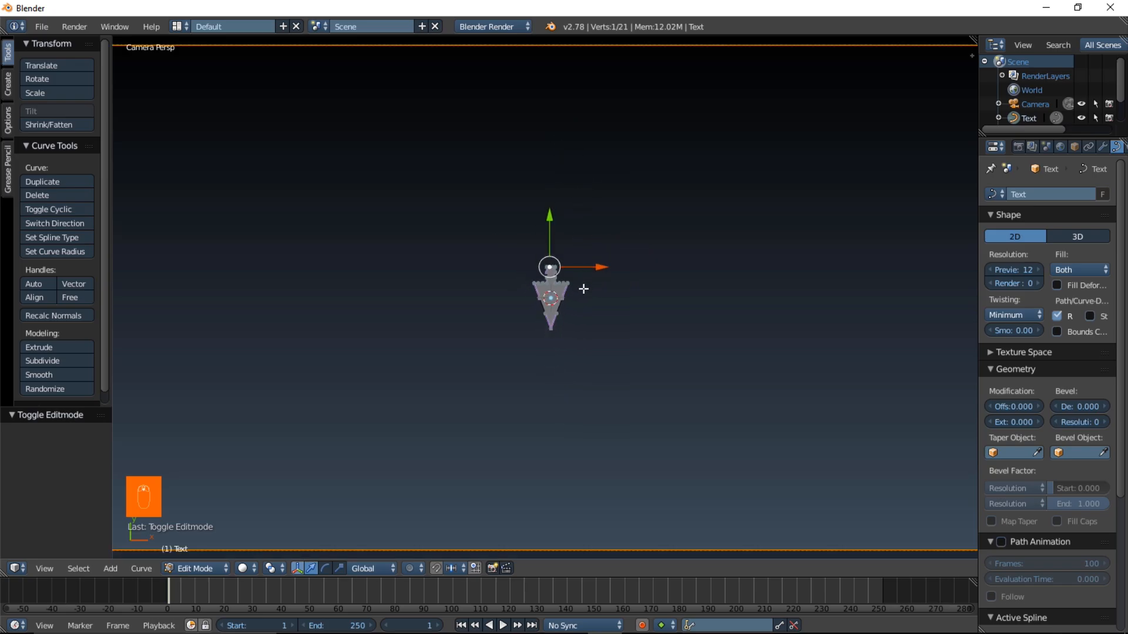
scroll(585, 285, "up", 6)
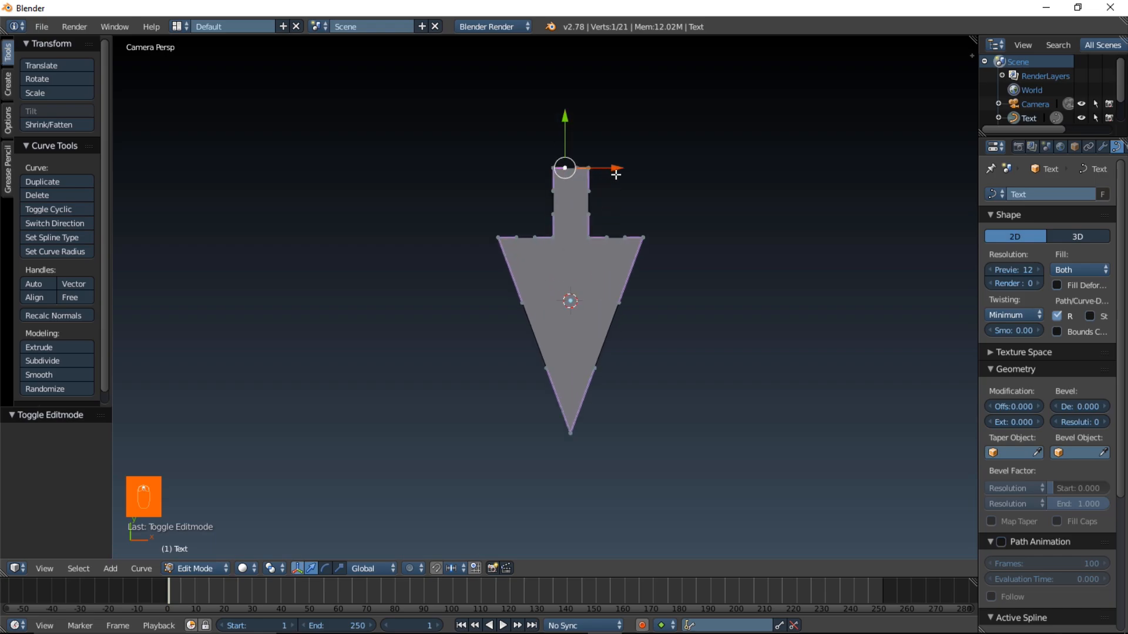
right_click(577, 169, "shift")
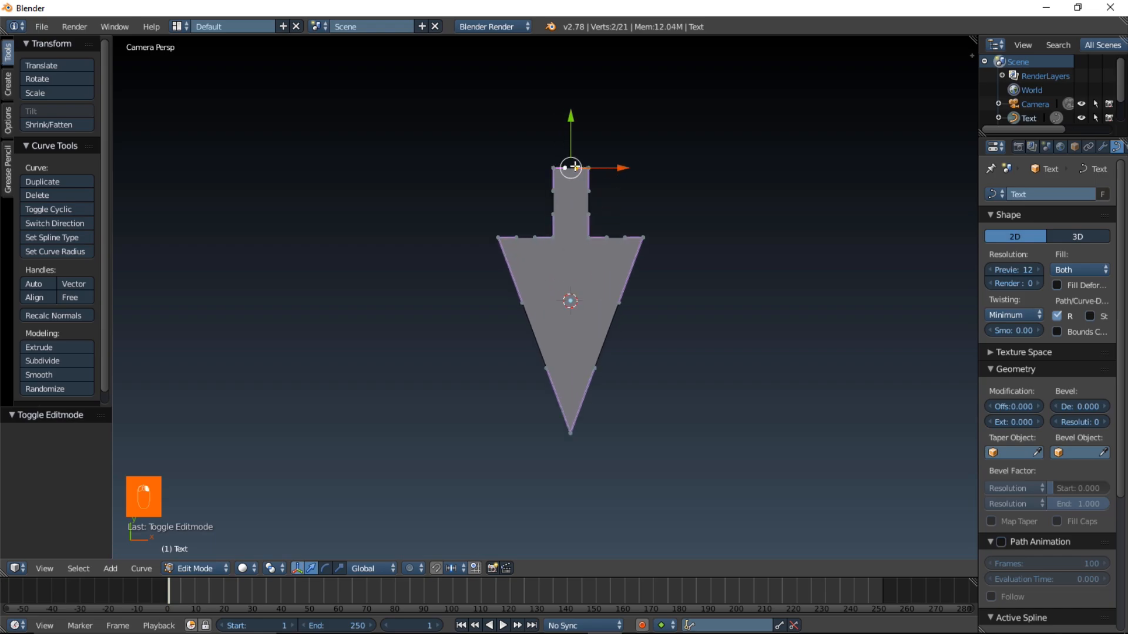
left_click_drag(572, 136, 573, 90)
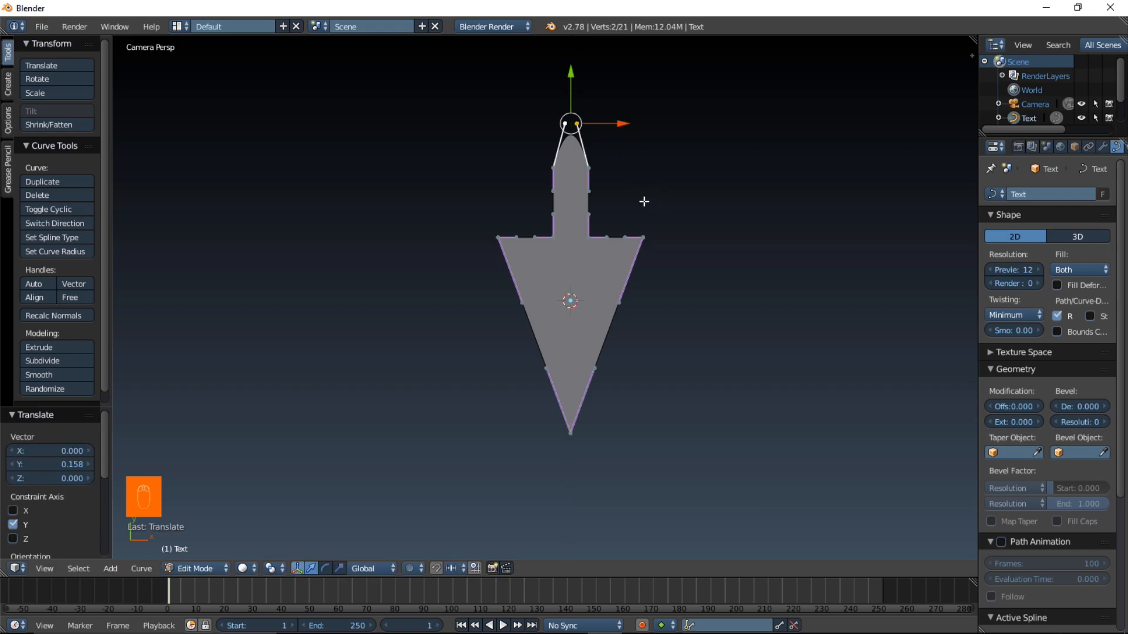
Round the shaft's end evenly by scaling the two raised handles about 2.99 along X and lowering them about 0.043 in Y
key("s")
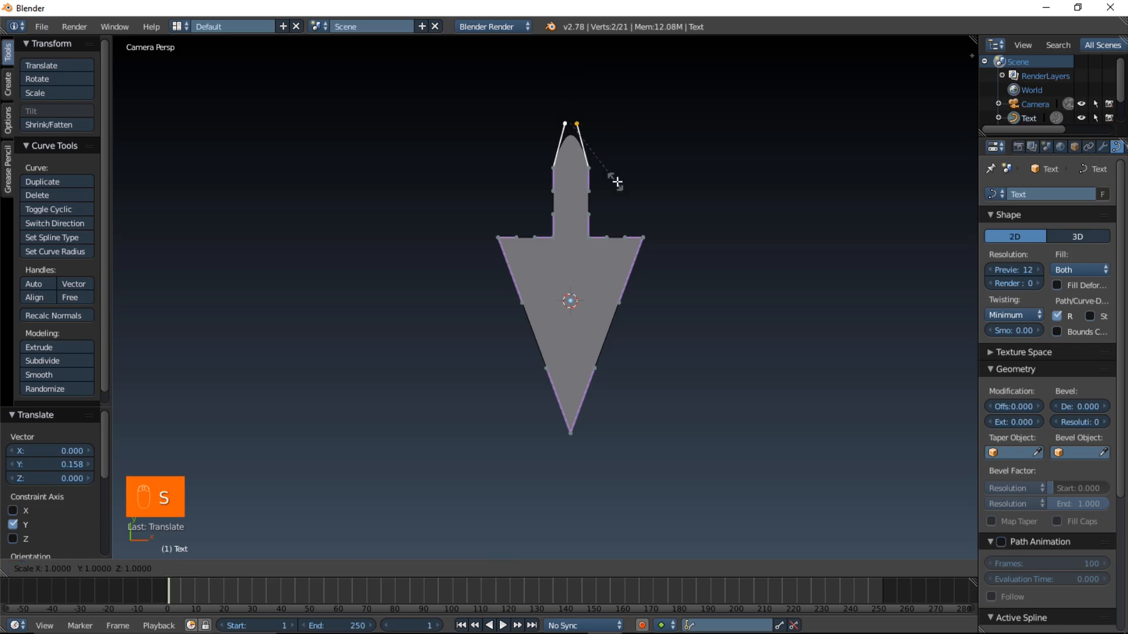
key("x")
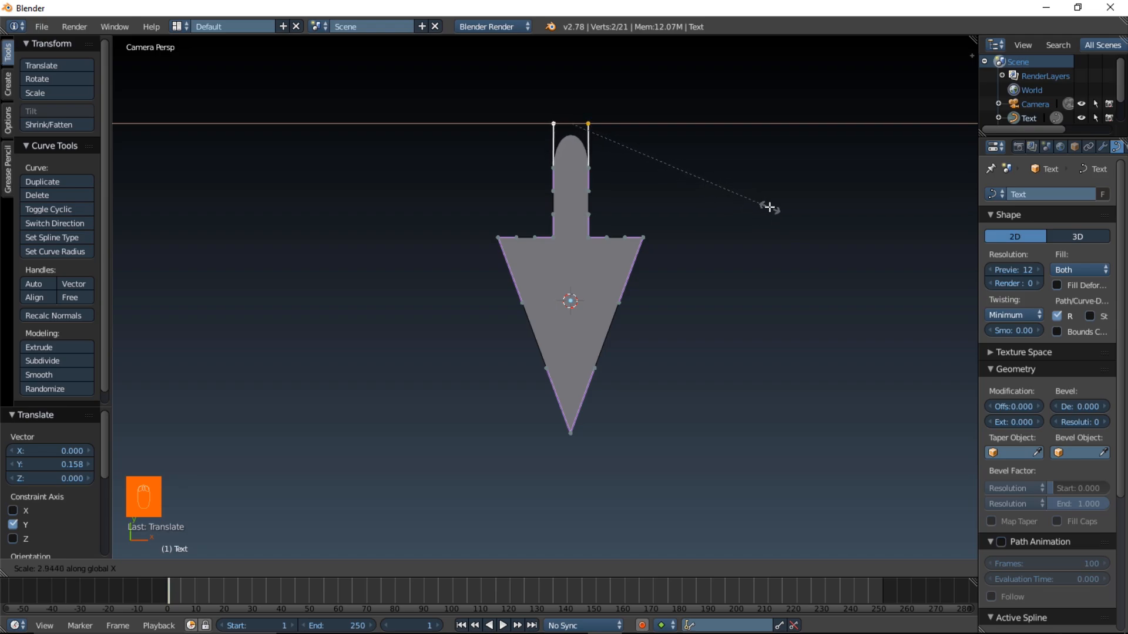
left_click(770, 205)
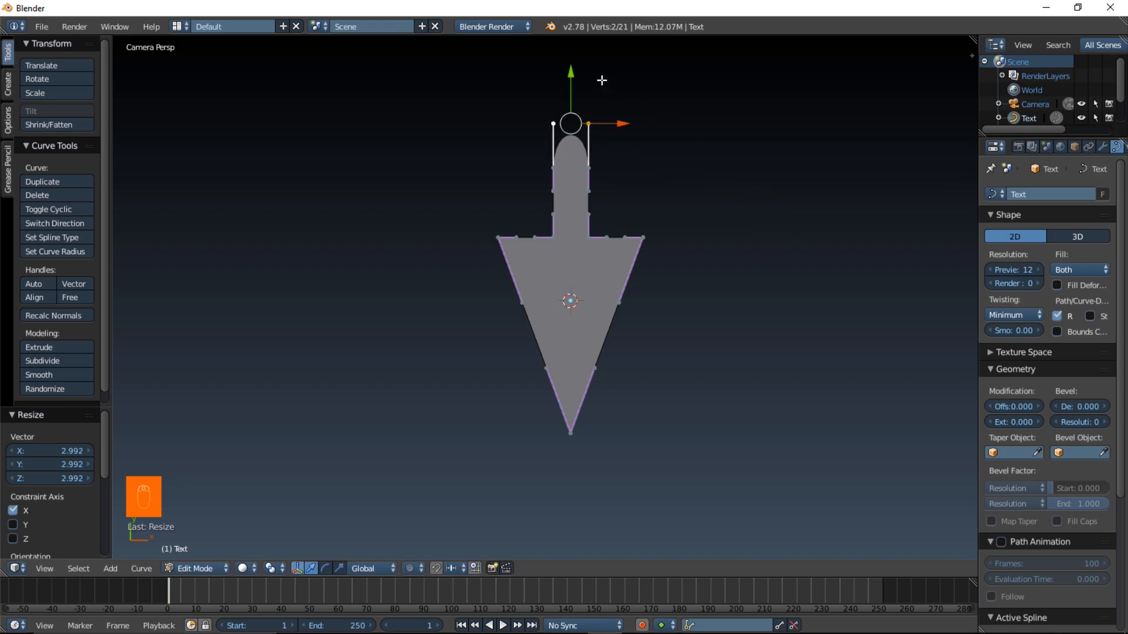
left_click_drag(573, 74, 577, 81)
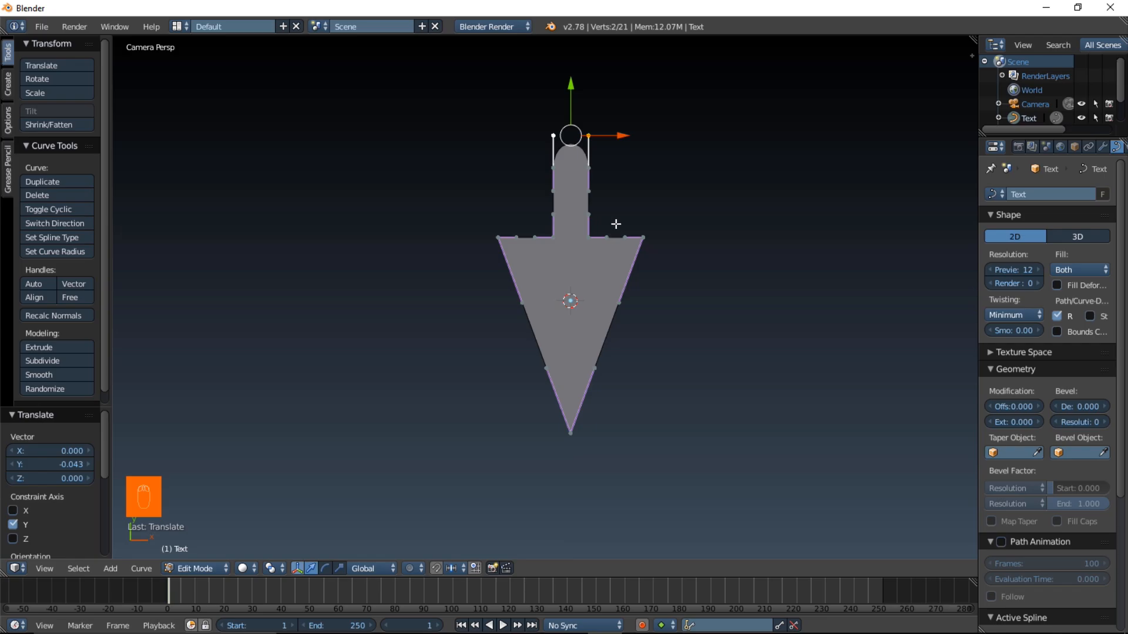
Leave Edit Mode and duplicate the round-ended arrow, placing the copy below the other two, offset about -8.68 in X and -0.449 in Y
scroll(640, 227, "down", 1)
key("Tab")
scroll(639, 223, "down", 4)
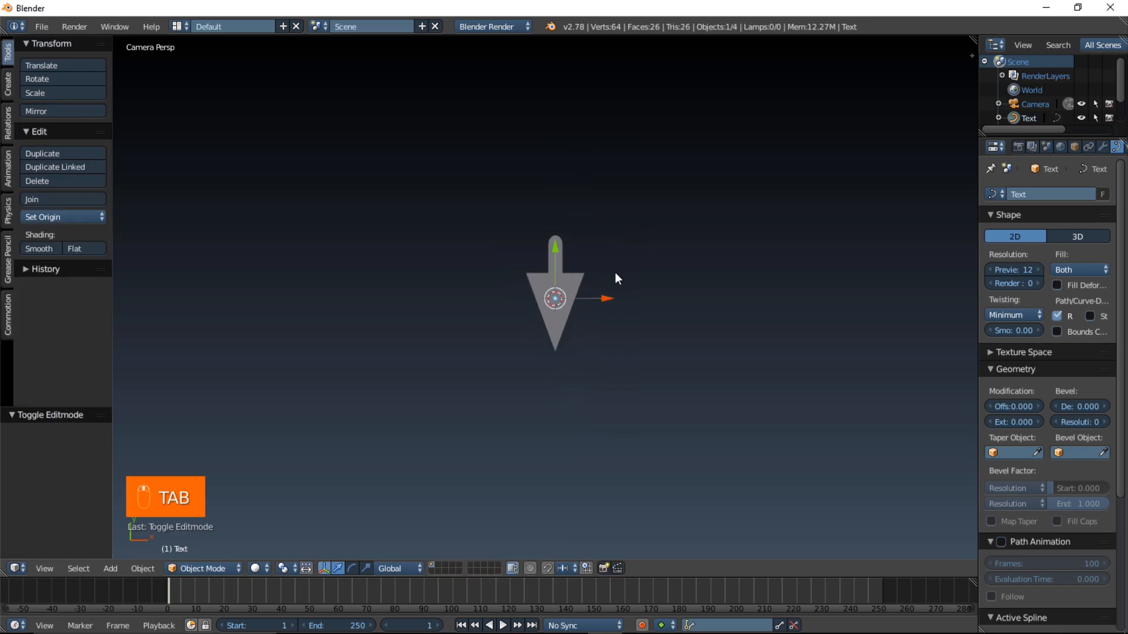
scroll(615, 273, "up", 3)
scroll(615, 273, "up", 5)
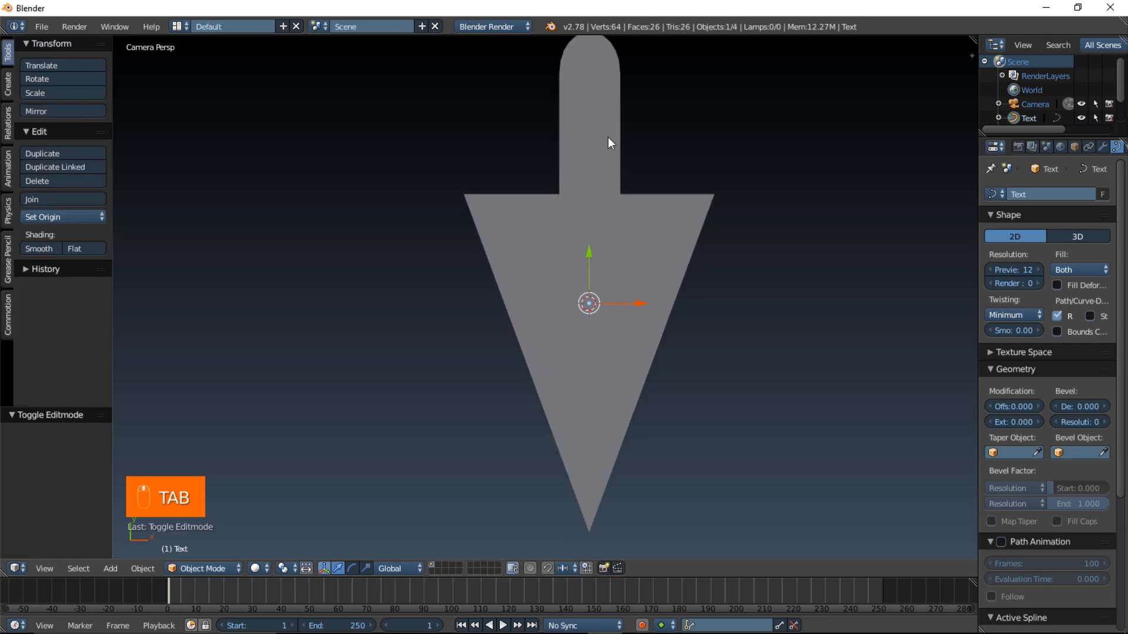
scroll(611, 144, "down", 9)
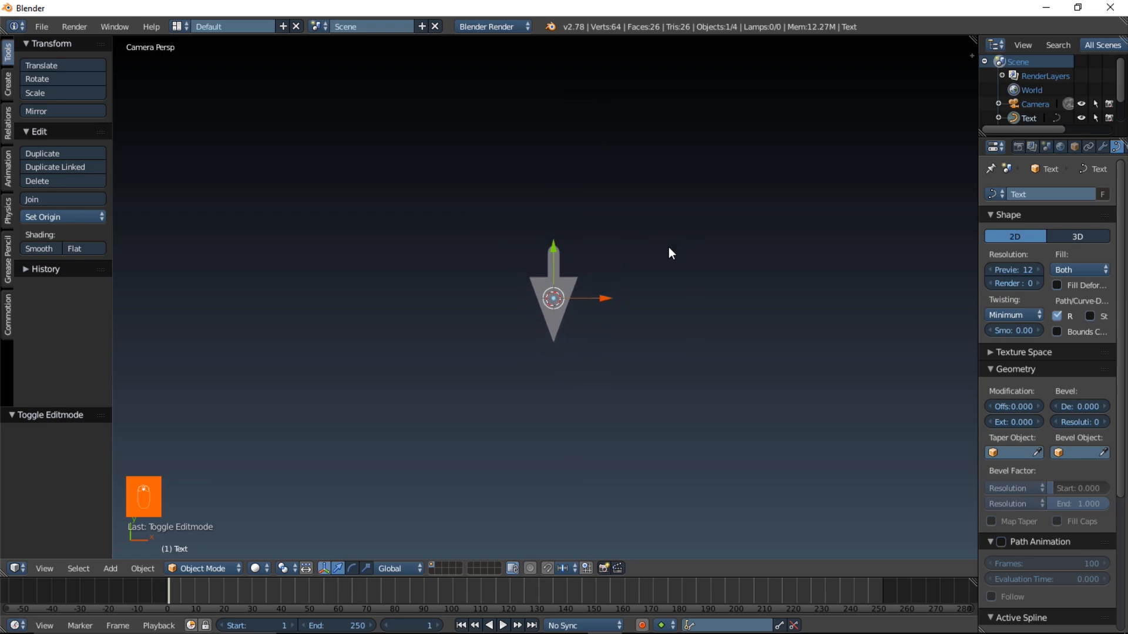
scroll(554, 303, "down", 2)
scroll(566, 304, "down", 1)
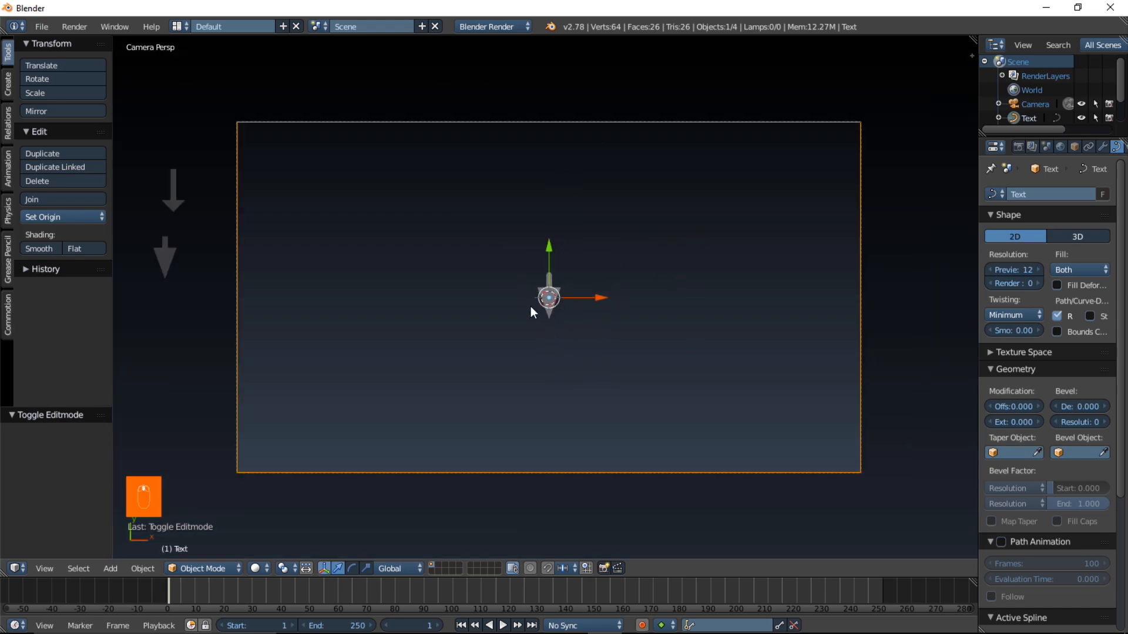
middle_click_drag(536, 304, 574, 299, "shift")
scroll(573, 299, "up", 2)
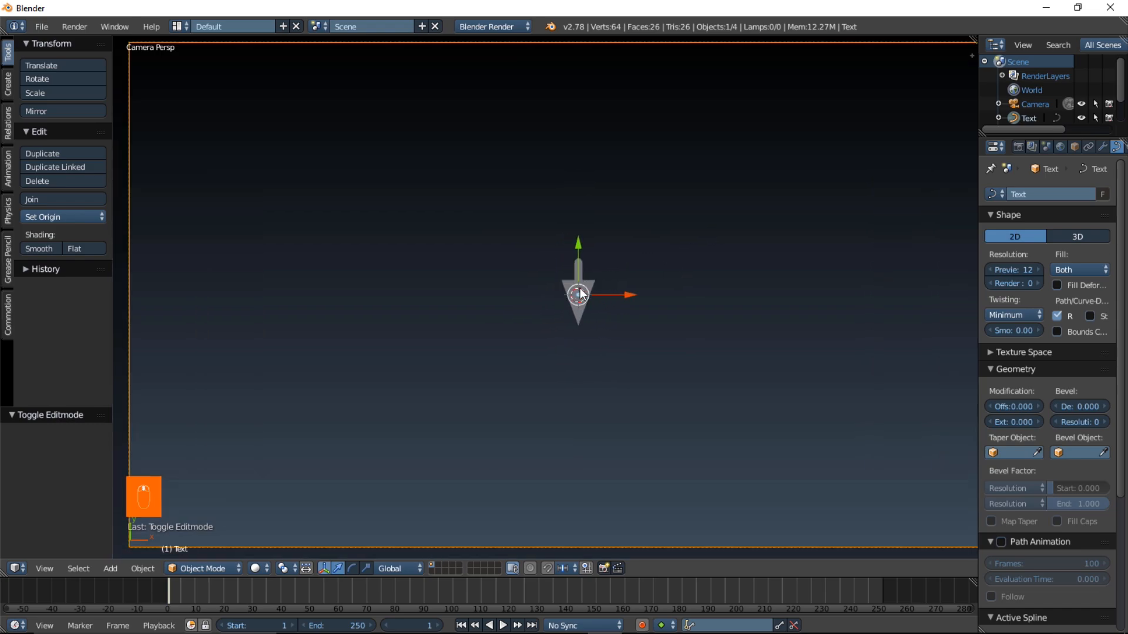
scroll(583, 291, "down", 2)
key("shift+d")
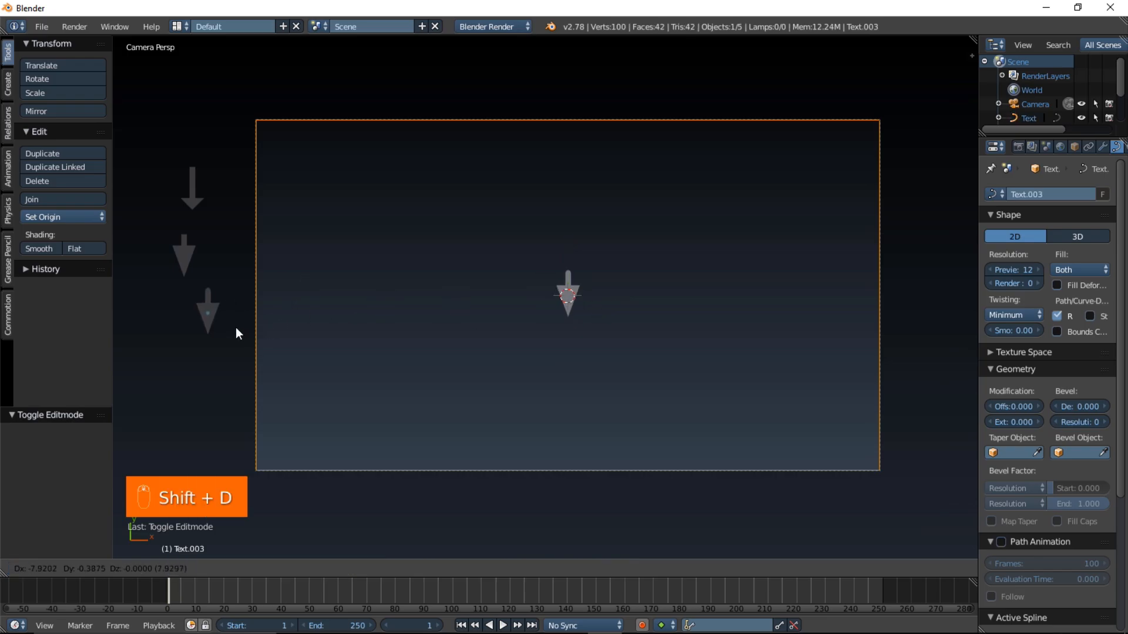
left_click(202, 332)
scroll(584, 311, "up", 3)
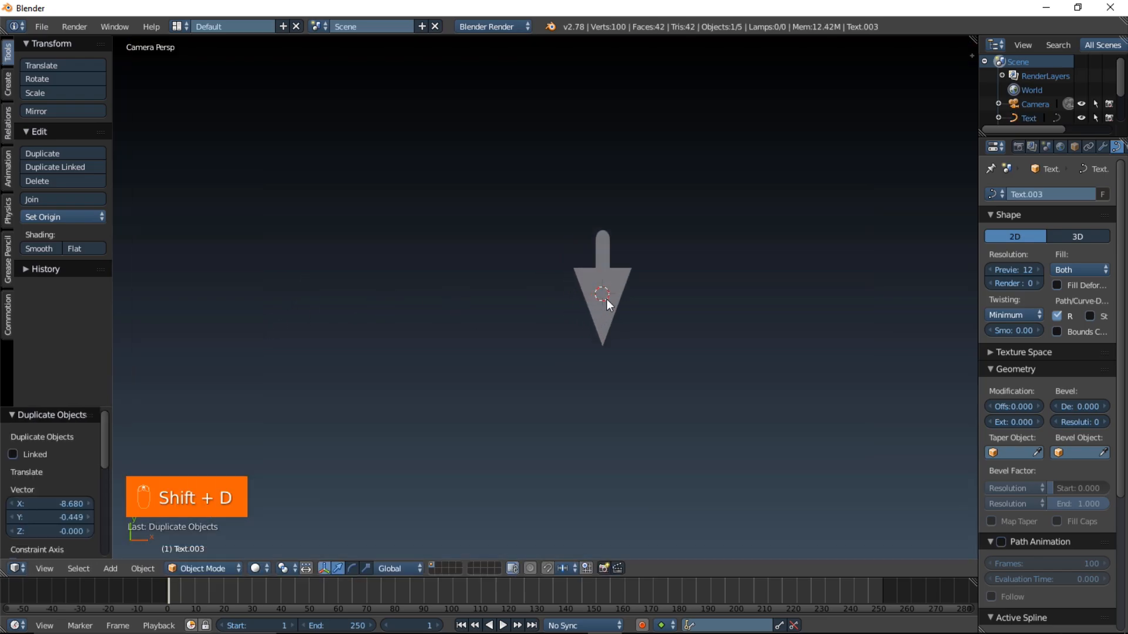
scroll(606, 299, "down", 5)
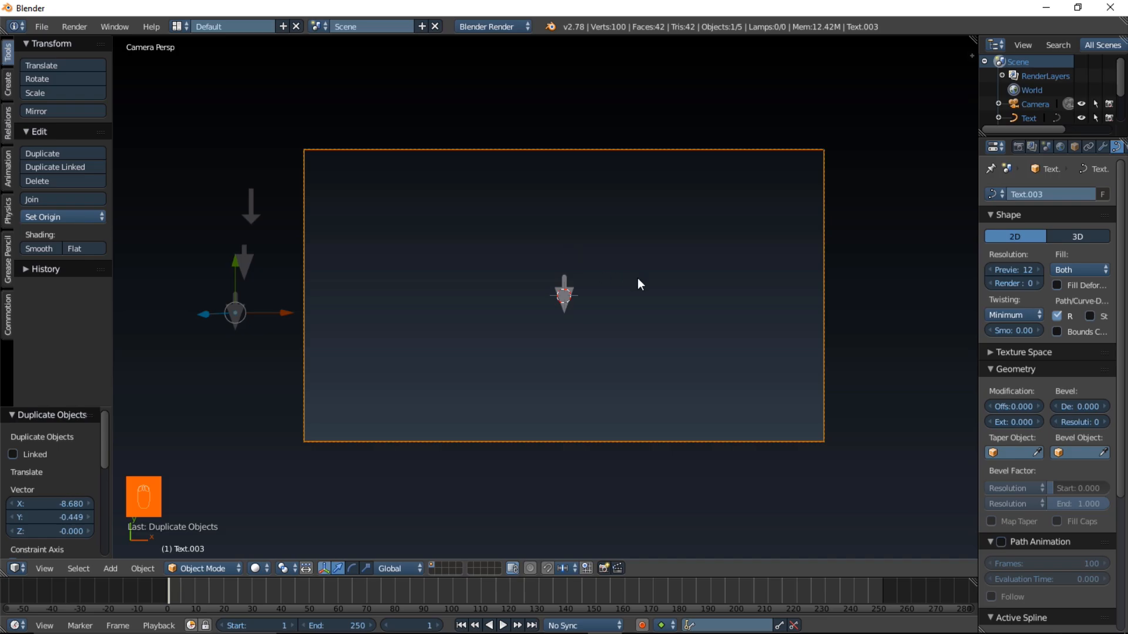
Add a mesh plane with a radius of 1 at the scene origin
scroll(646, 285, "up", 1)
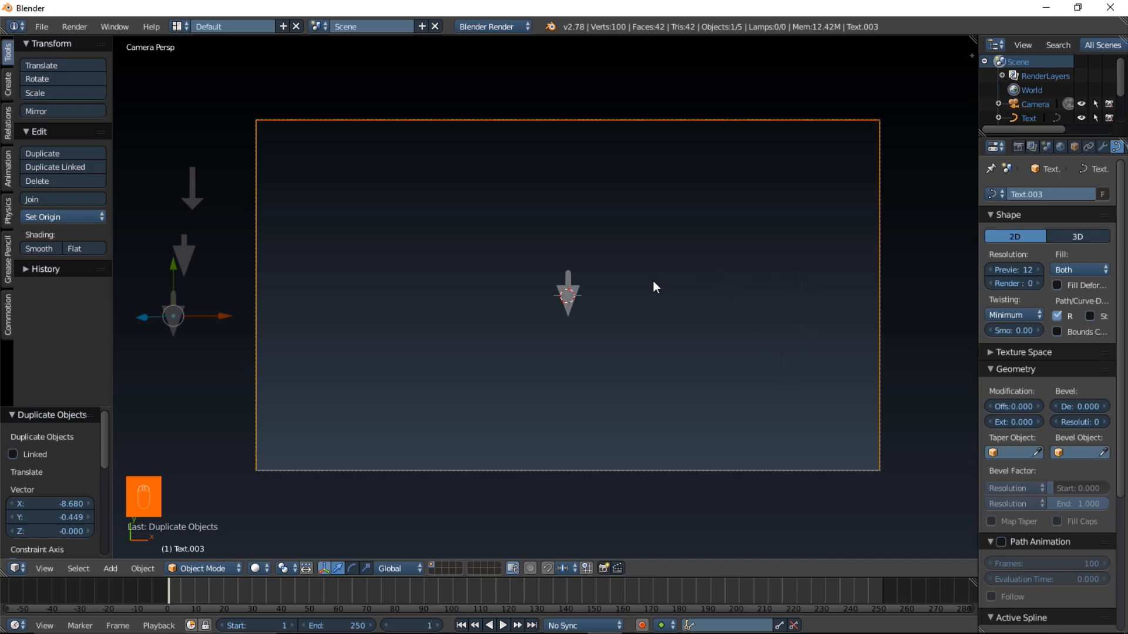
key("shift+a")
mouse_move(602, 138)
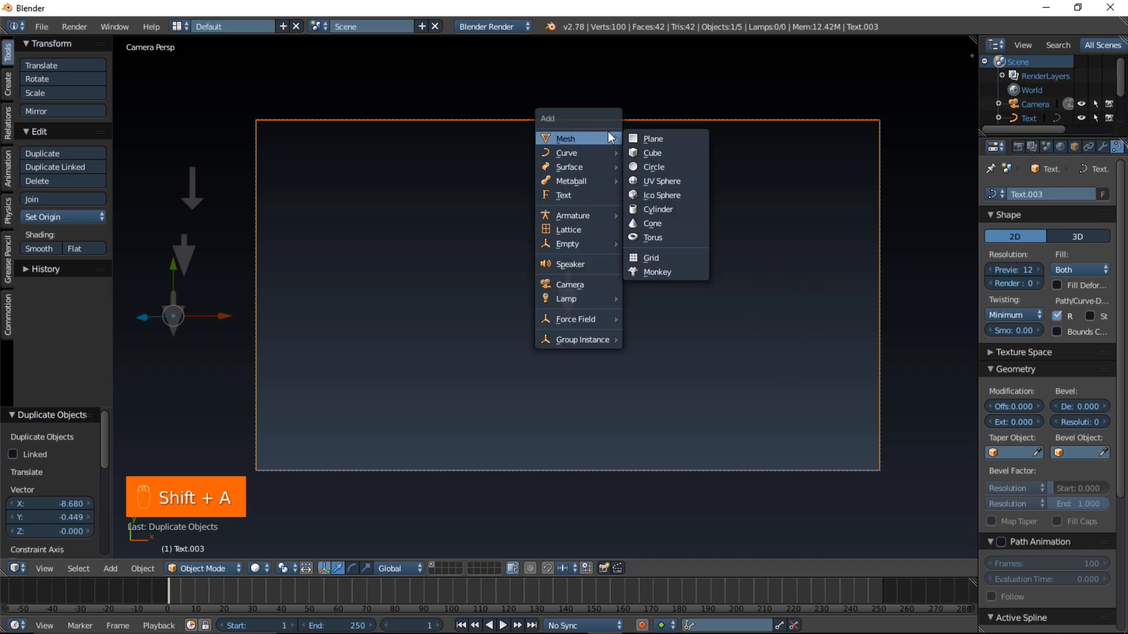
left_click(637, 139)
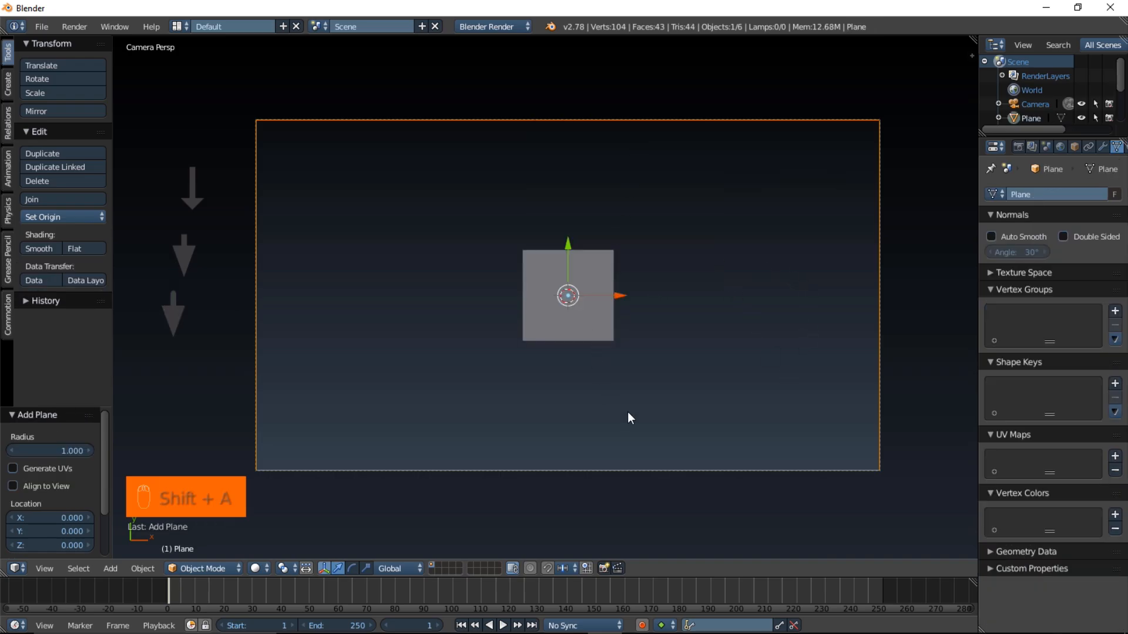
Give the plane a new material and make it shadeless
scroll(1039, 130, "down", 4)
scroll(1055, 147, "down", 2)
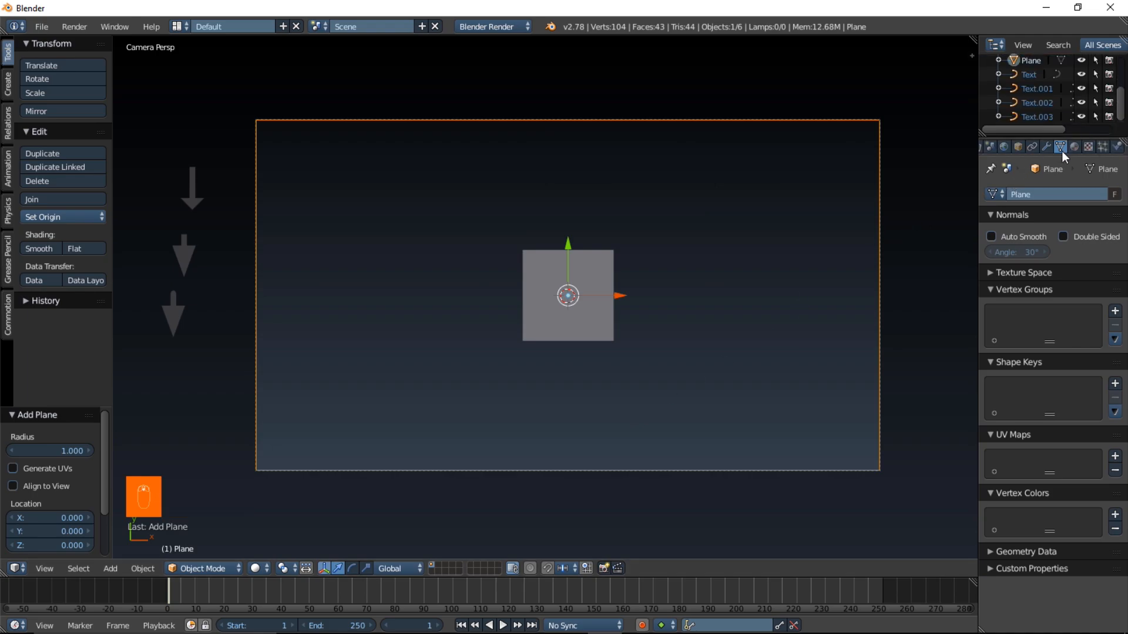
left_click(1077, 146)
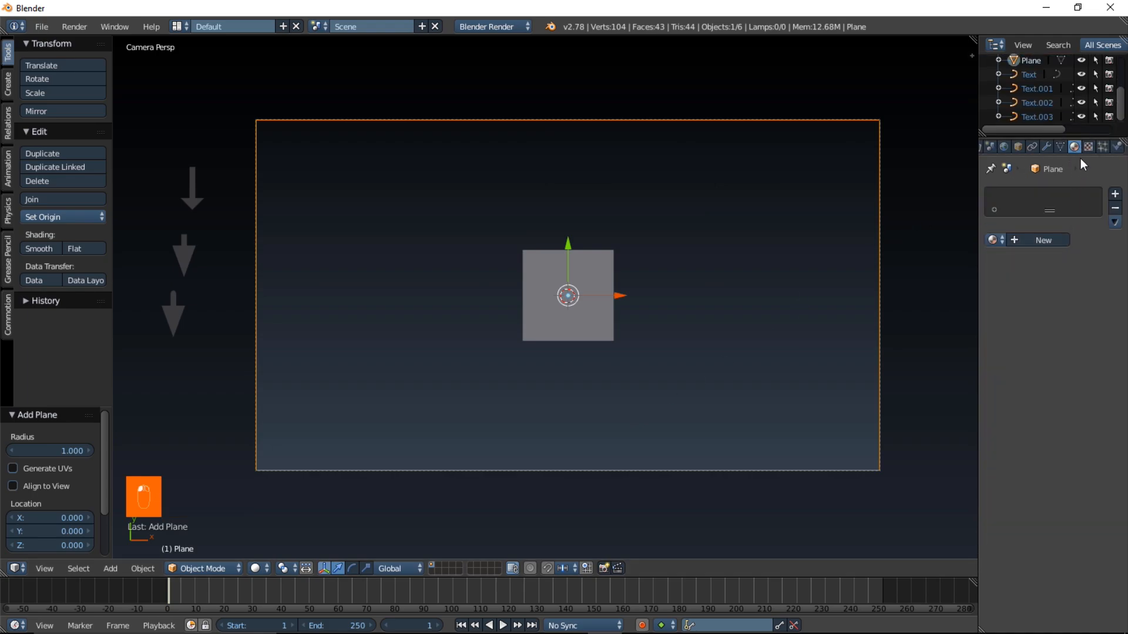
left_click(1038, 241)
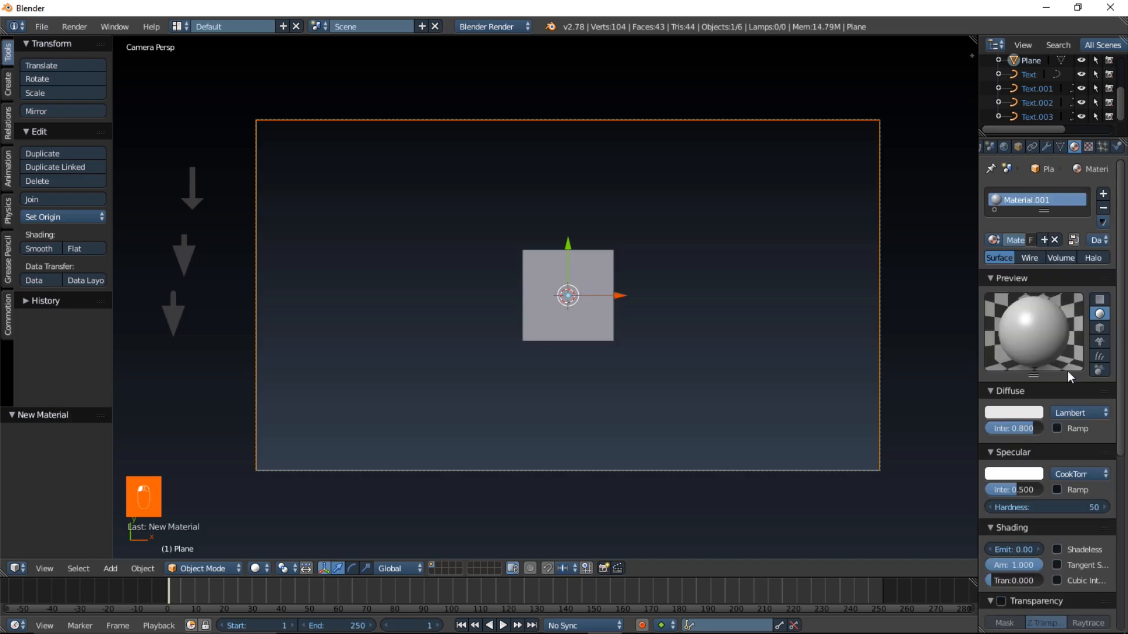
left_click(1073, 545)
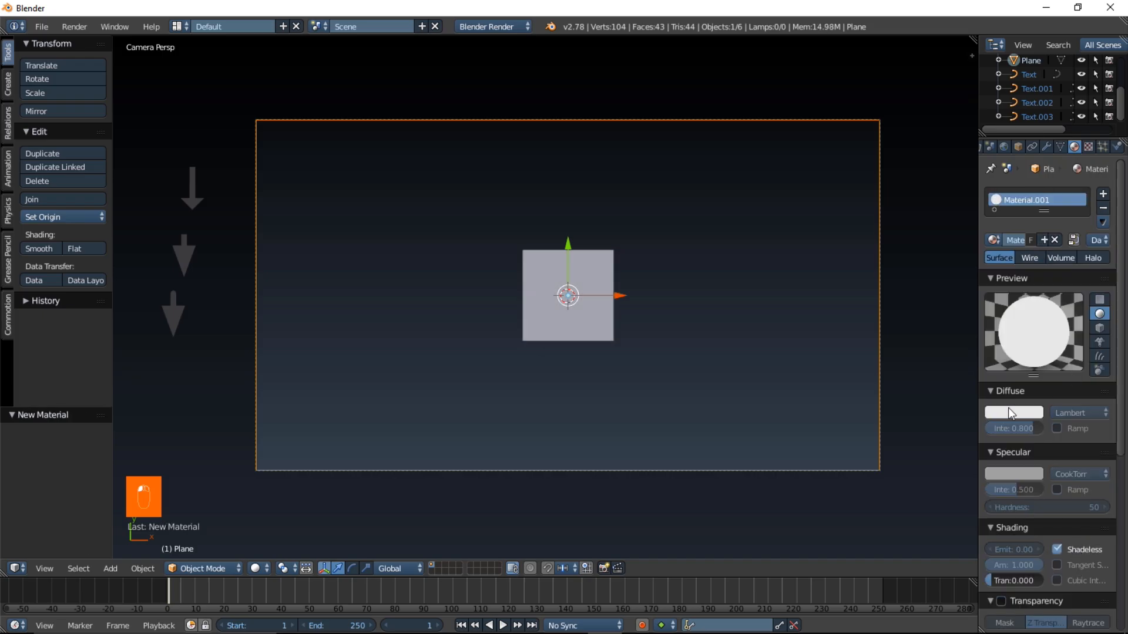
Set the plane material's diffuse color to a very dark purple
left_click(1009, 409)
left_click_drag(1032, 285, 1033, 327)
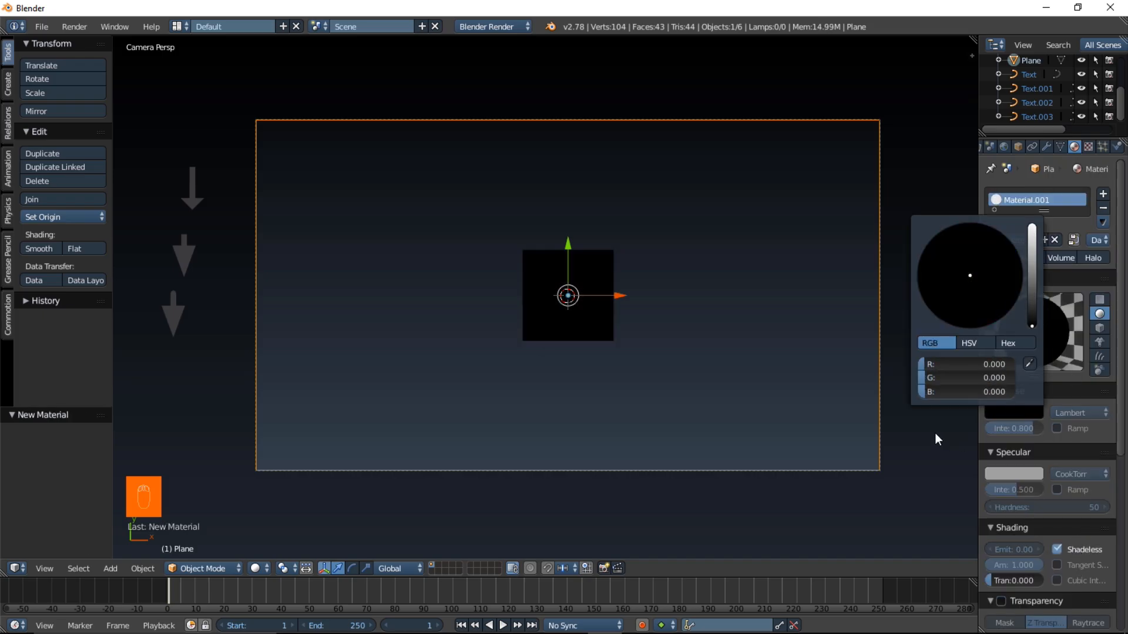
left_click(1011, 410)
left_click(1030, 298)
left_click_drag(980, 271, 989, 267)
left_click(1028, 316)
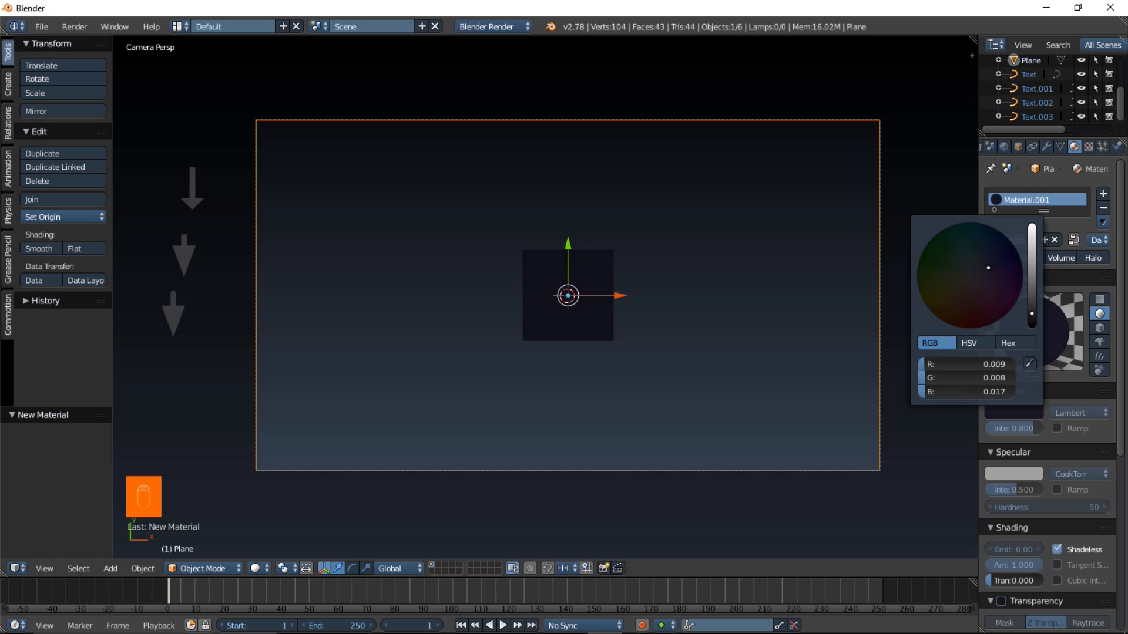
left_click_drag(989, 267, 998, 275)
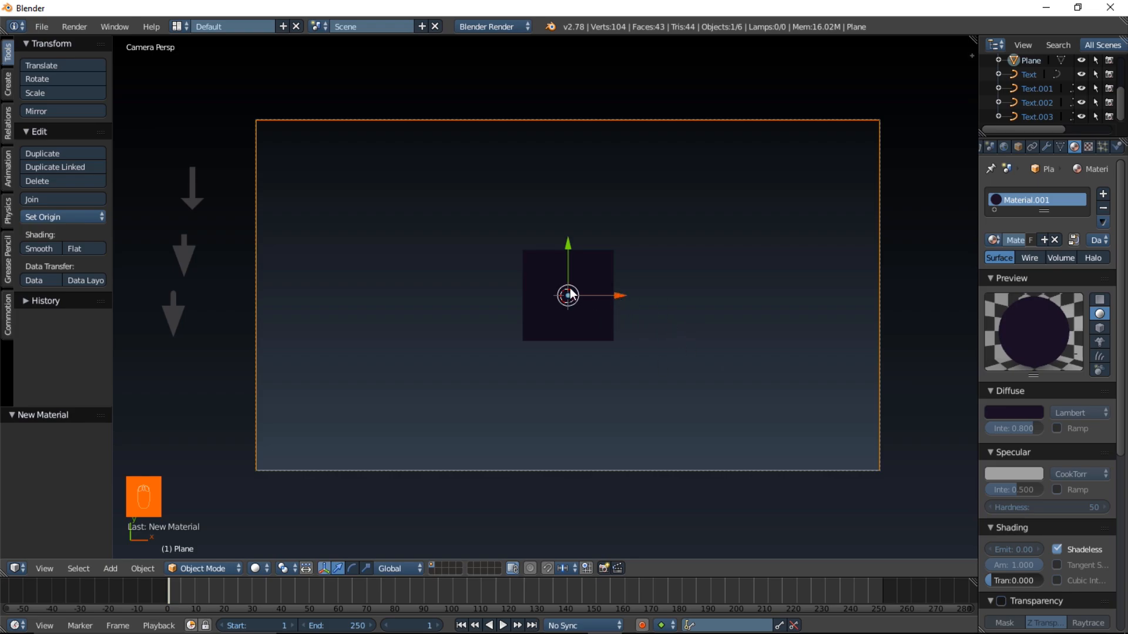
Scale the plane by 15 and move it about -6.15 along Z, behind the arrows
type("s15")
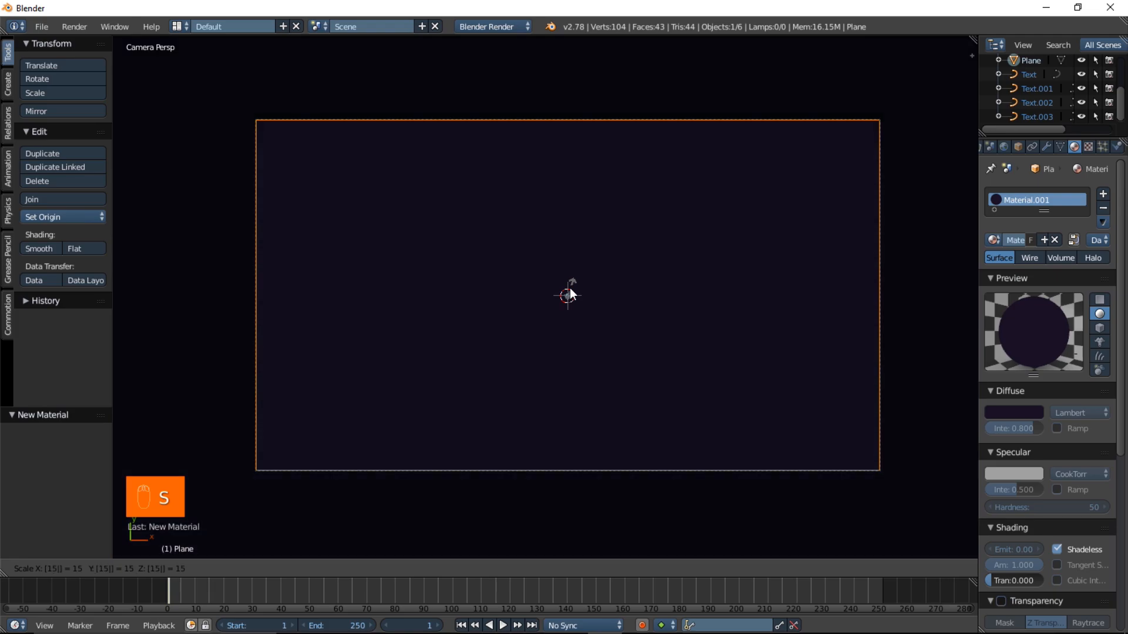
key("Return")
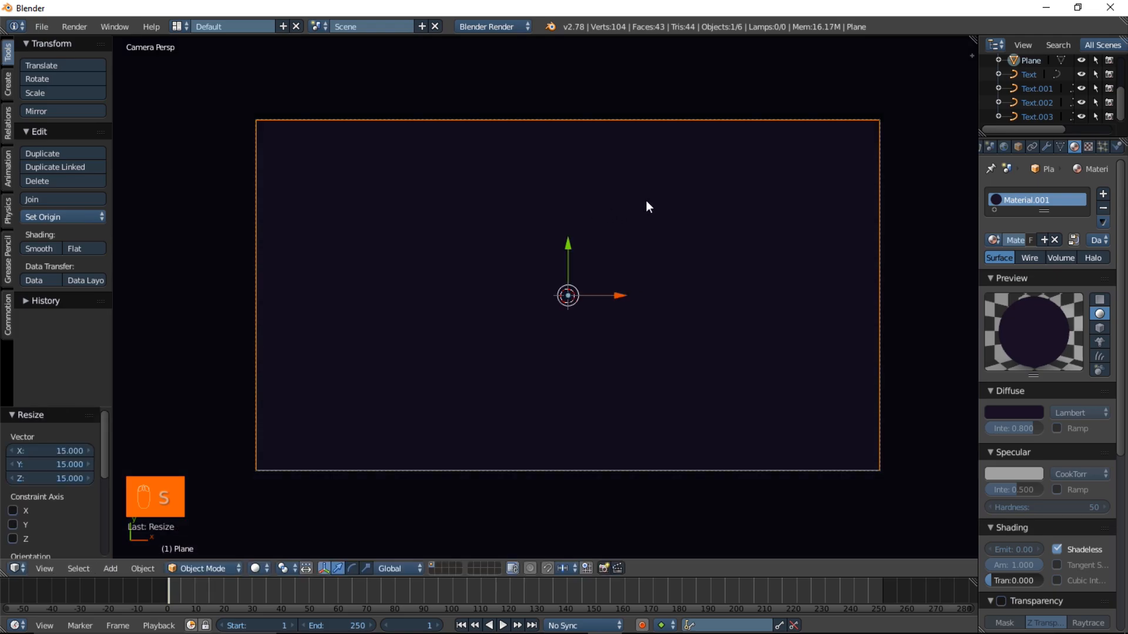
key("g")
key("z")
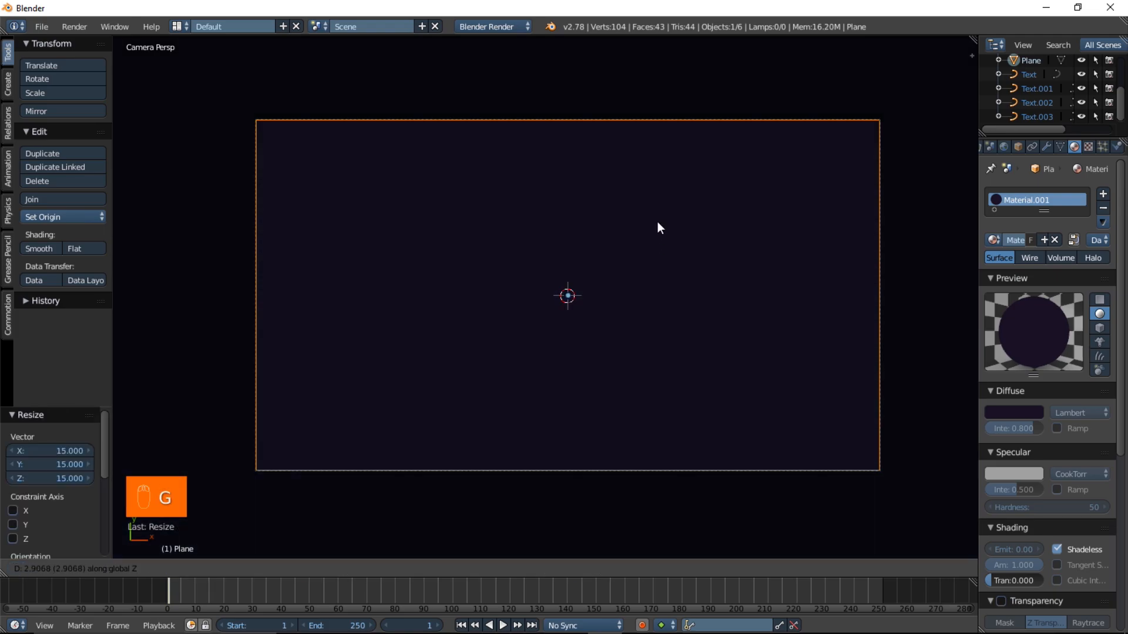
left_click(669, 145)
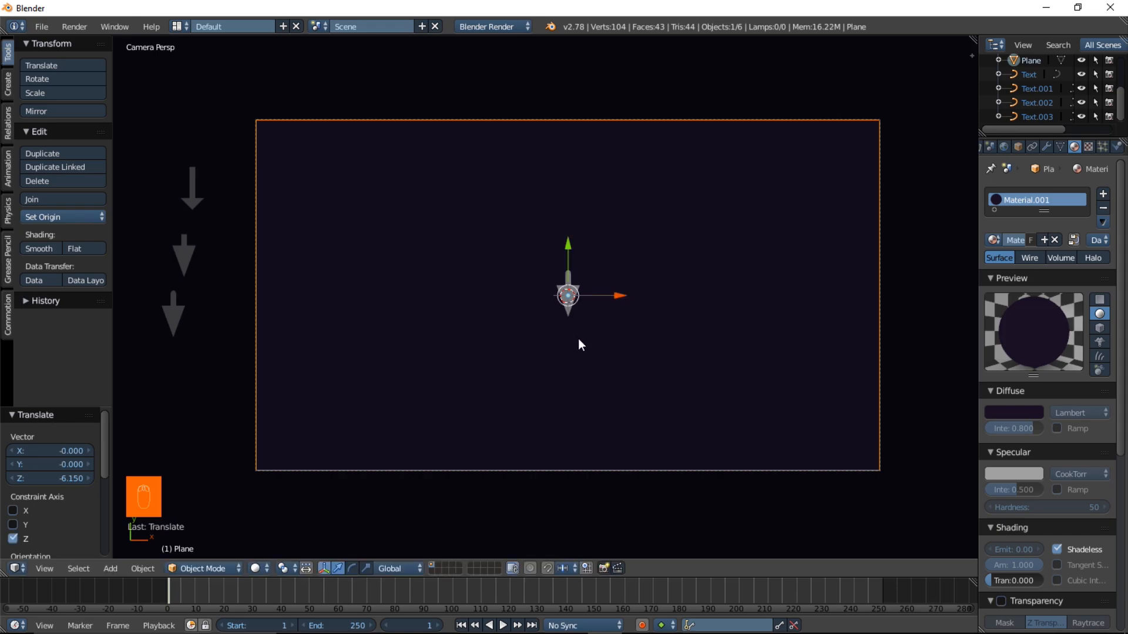
Select the centered arrow and give it a new shadeless material, keeping the default light diffuse color
right_click(572, 298)
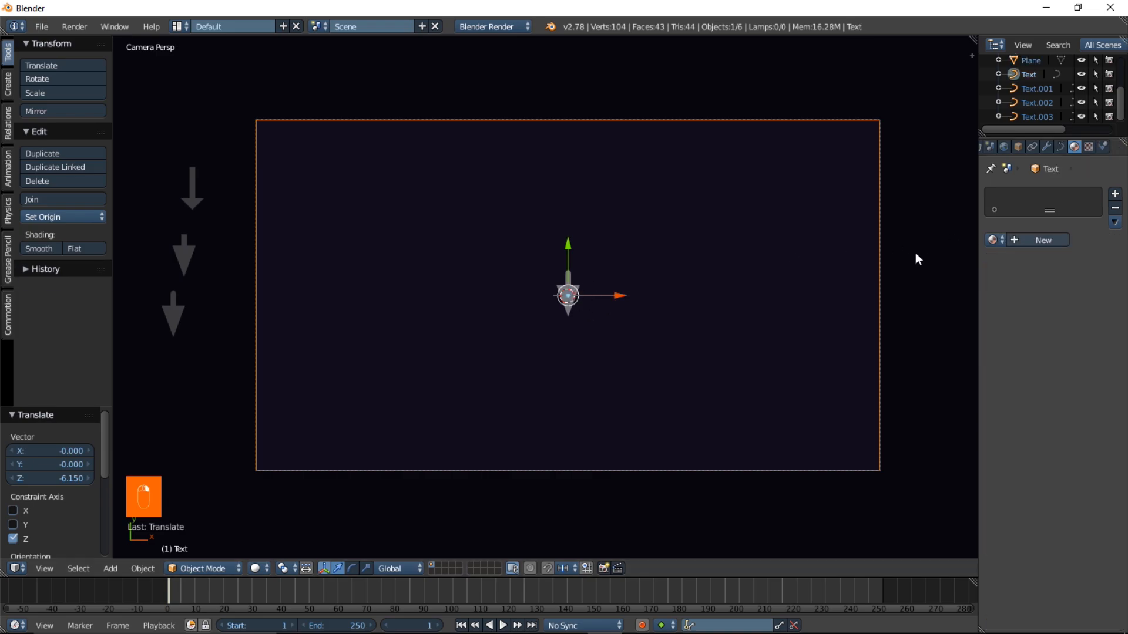
scroll(547, 310, "up", 2)
scroll(617, 297, "down", 2)
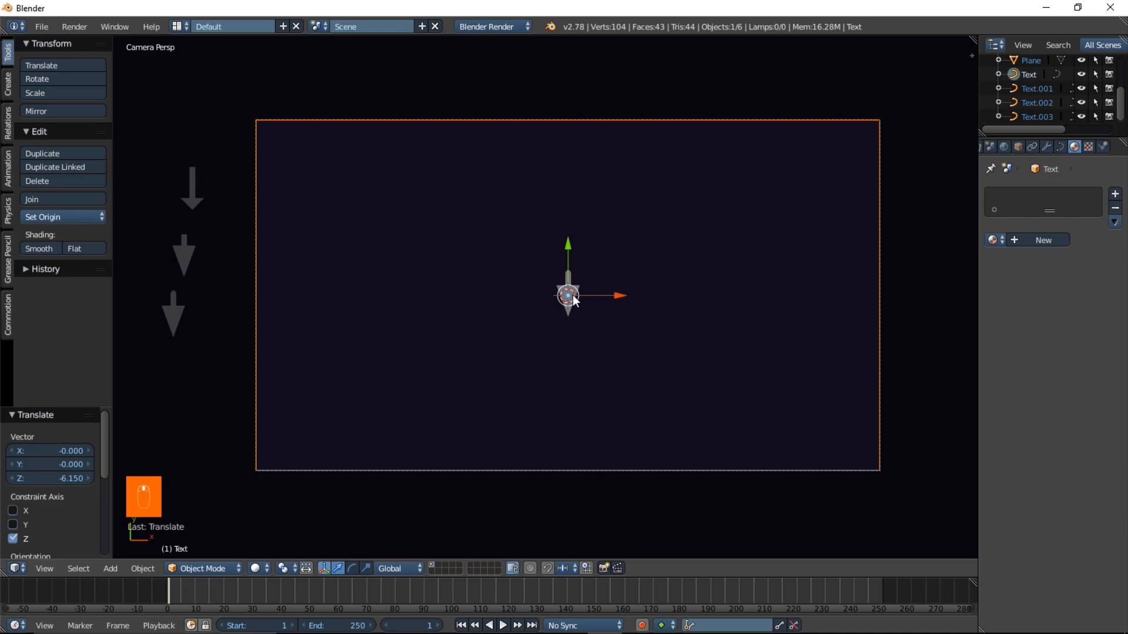
left_click(1042, 240)
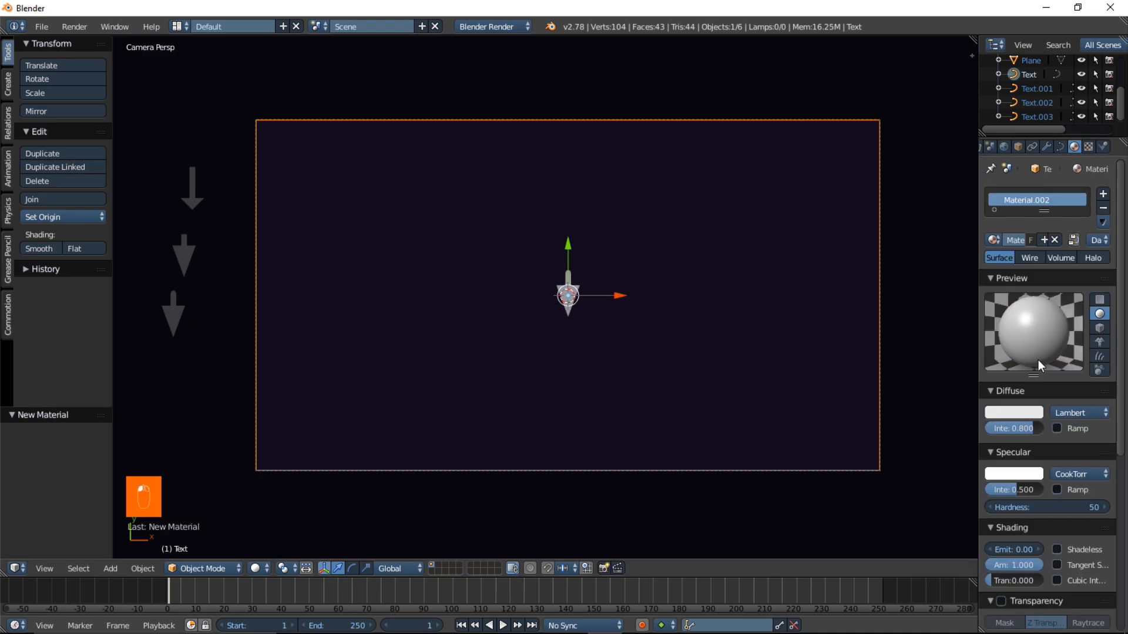
left_click(1079, 551)
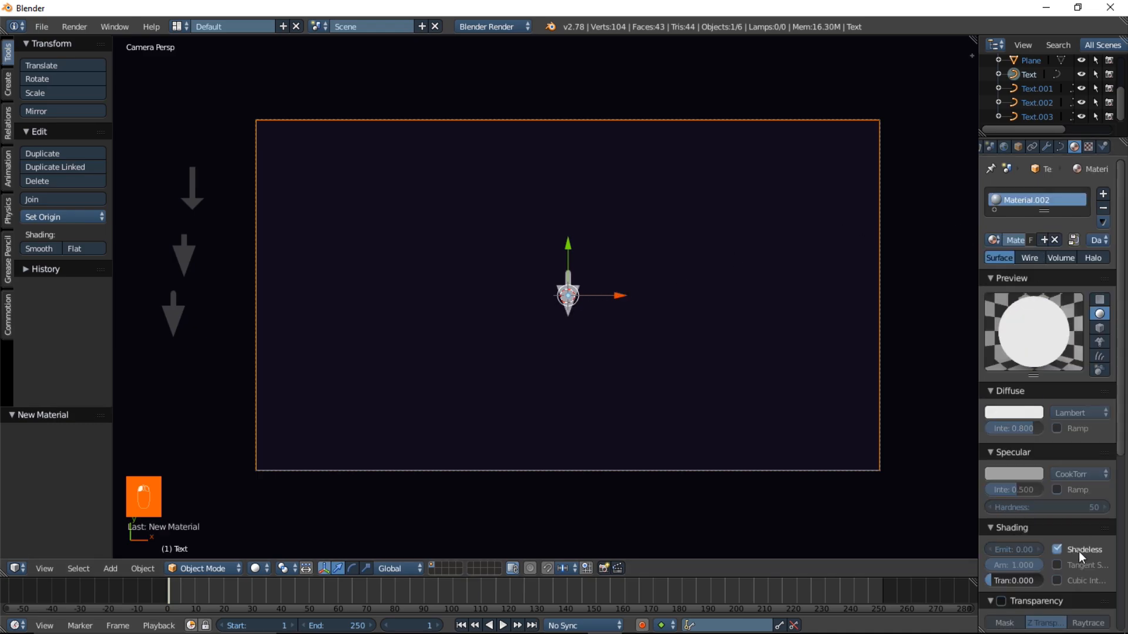
Switch the viewport shading to Material and check the centered arrow against the dark background
scroll(404, 465, "down", 4)
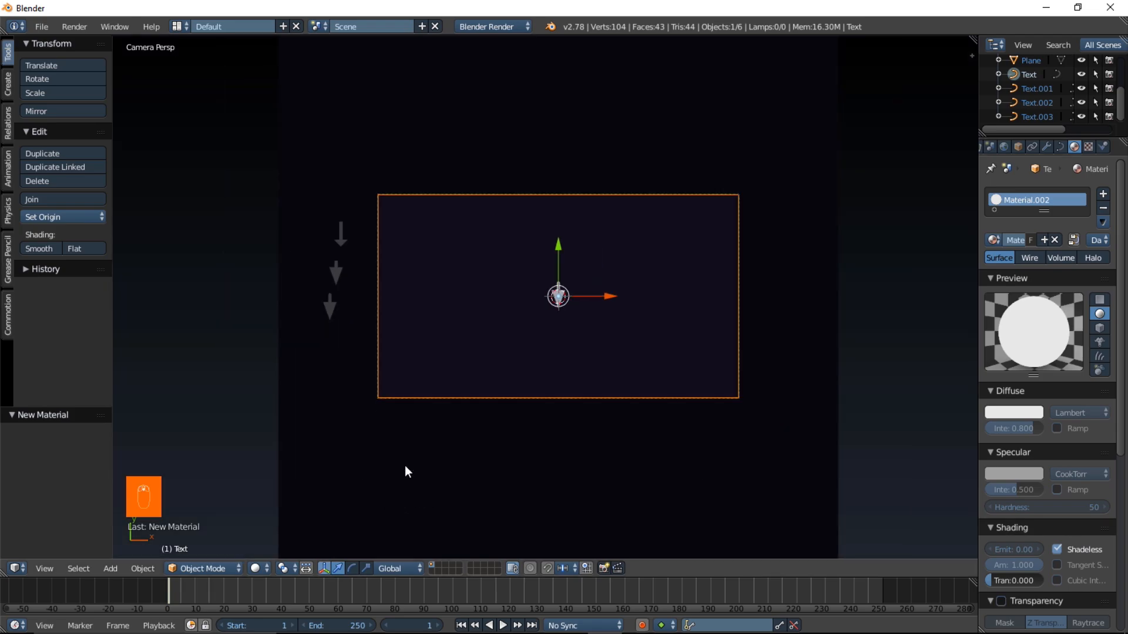
scroll(702, 388, "up", 3)
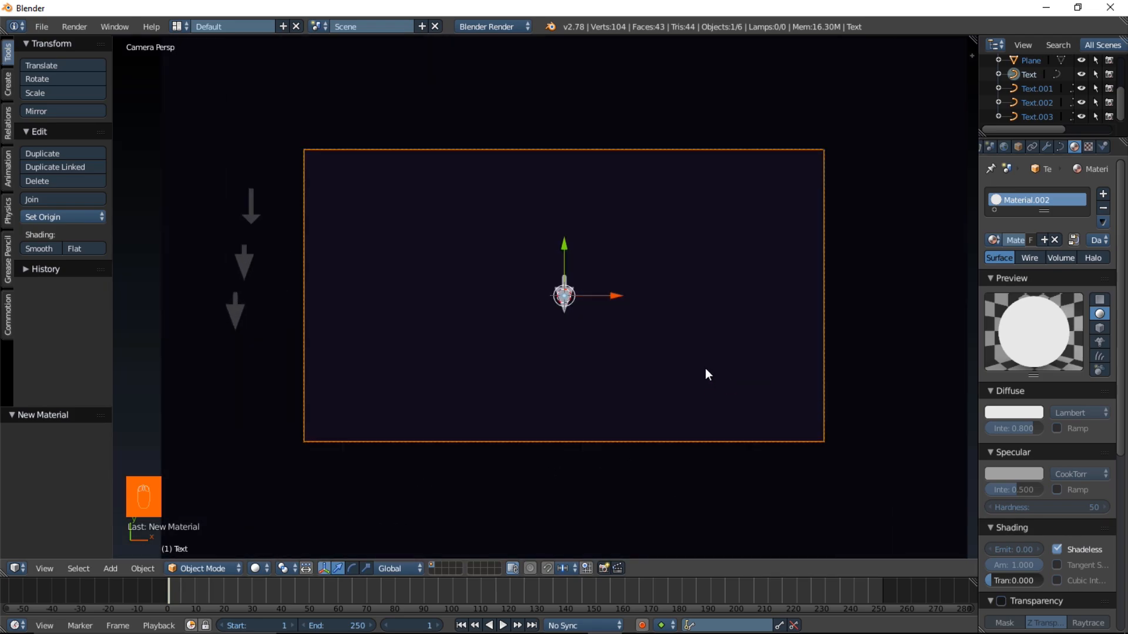
scroll(601, 339, "up", 2)
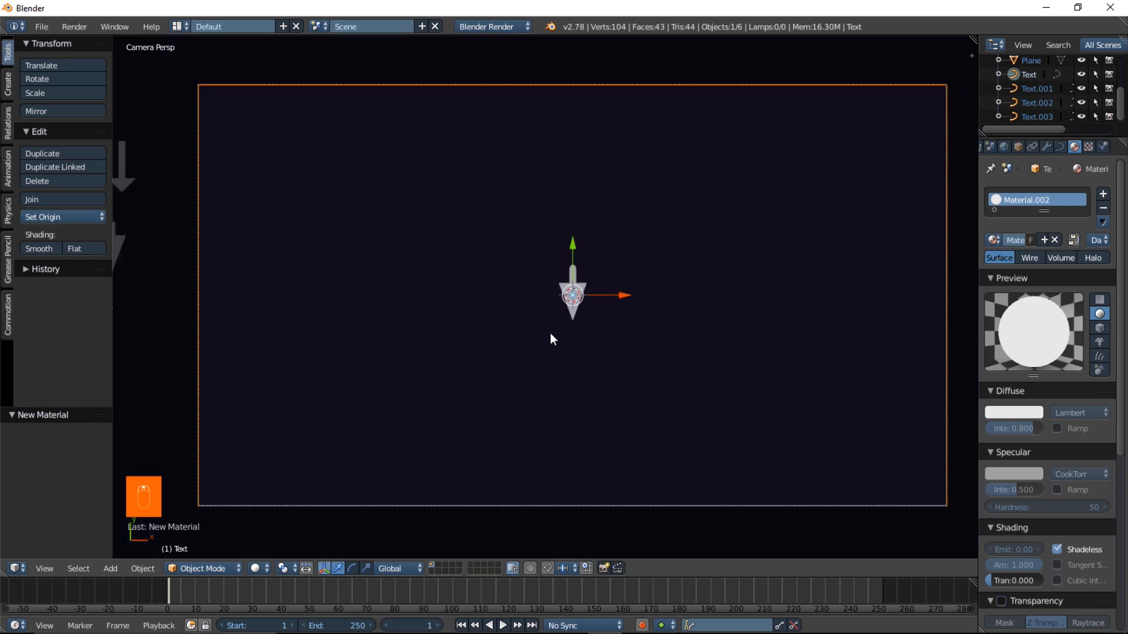
left_click(256, 569)
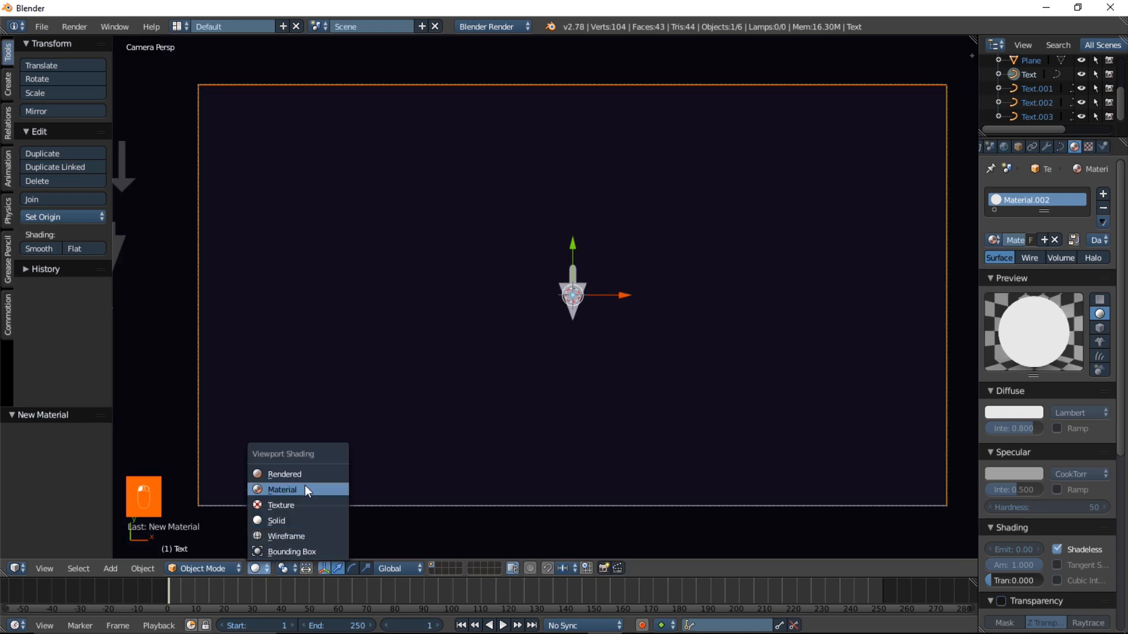
left_click(305, 489)
scroll(570, 401, "down", 2)
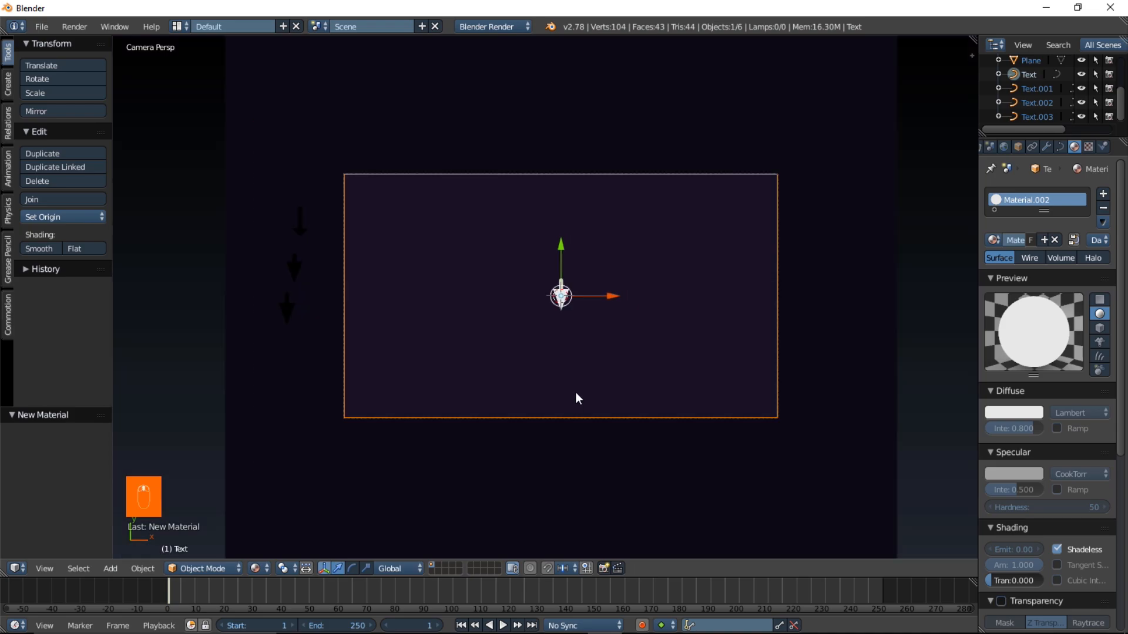
scroll(576, 392, "up", 2)
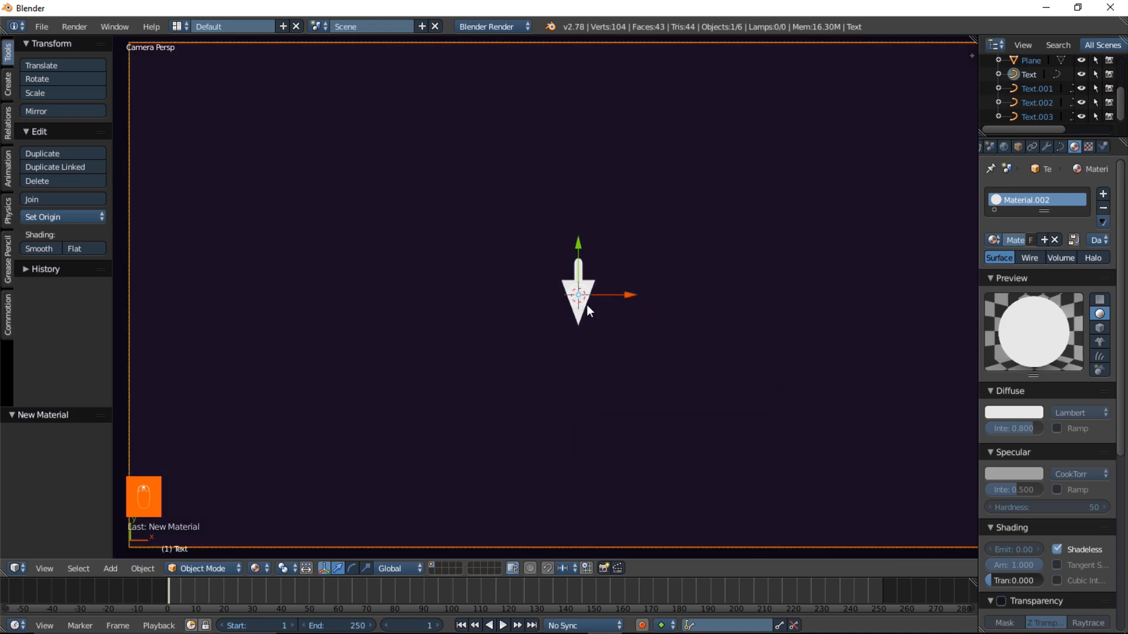
Duplicate the centered arrow in place, leaving the copy directly over the original
scroll(589, 300, "down", 3)
scroll(640, 318, "up", 2)
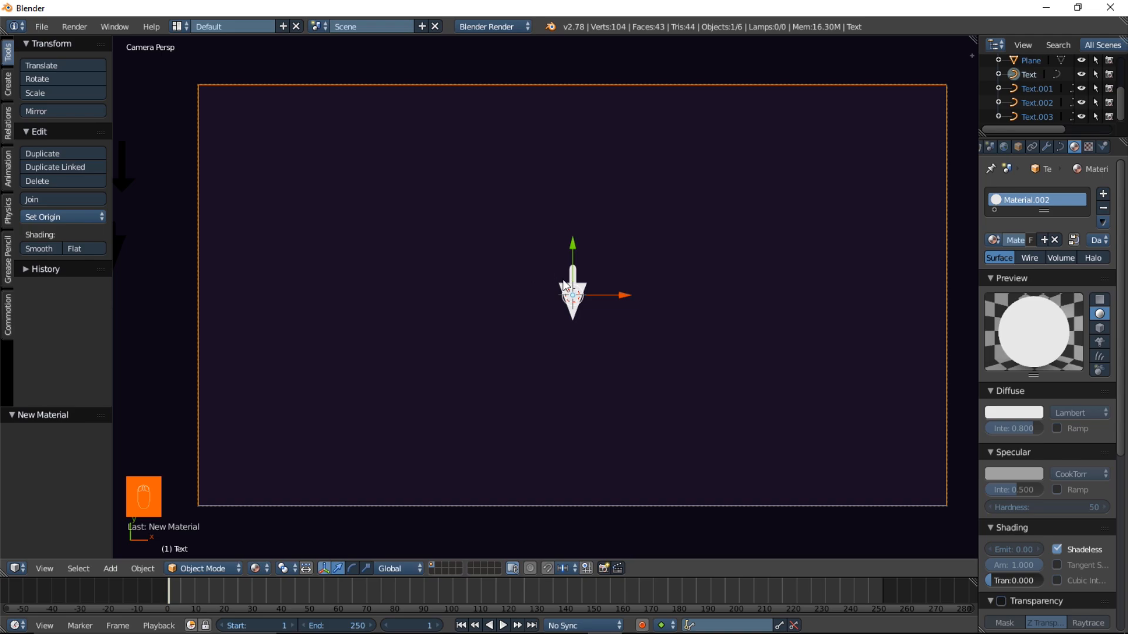
key("Home")
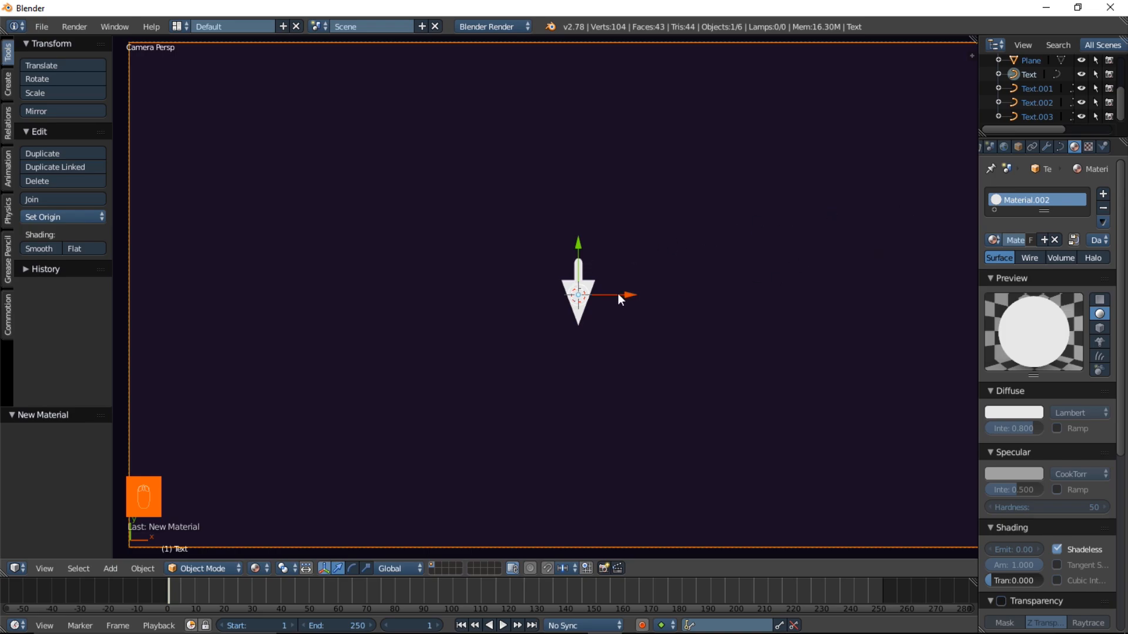
key("shift+d")
right_click(648, 277)
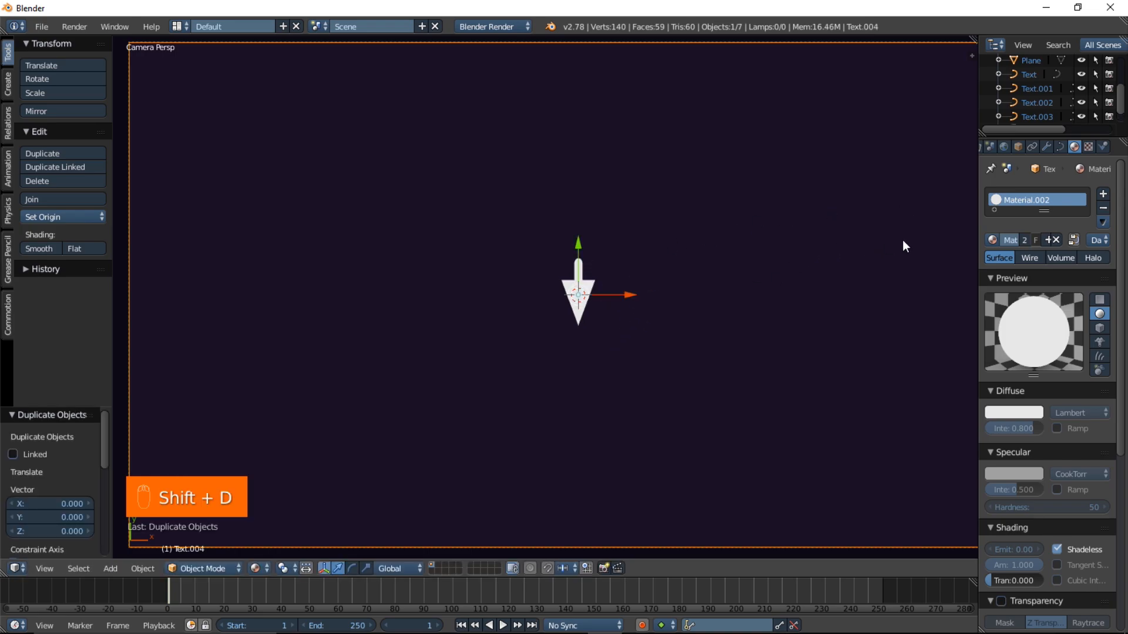
Make the duplicated arrow's material a single-user copy and set its diffuse color to black
left_click(1046, 239)
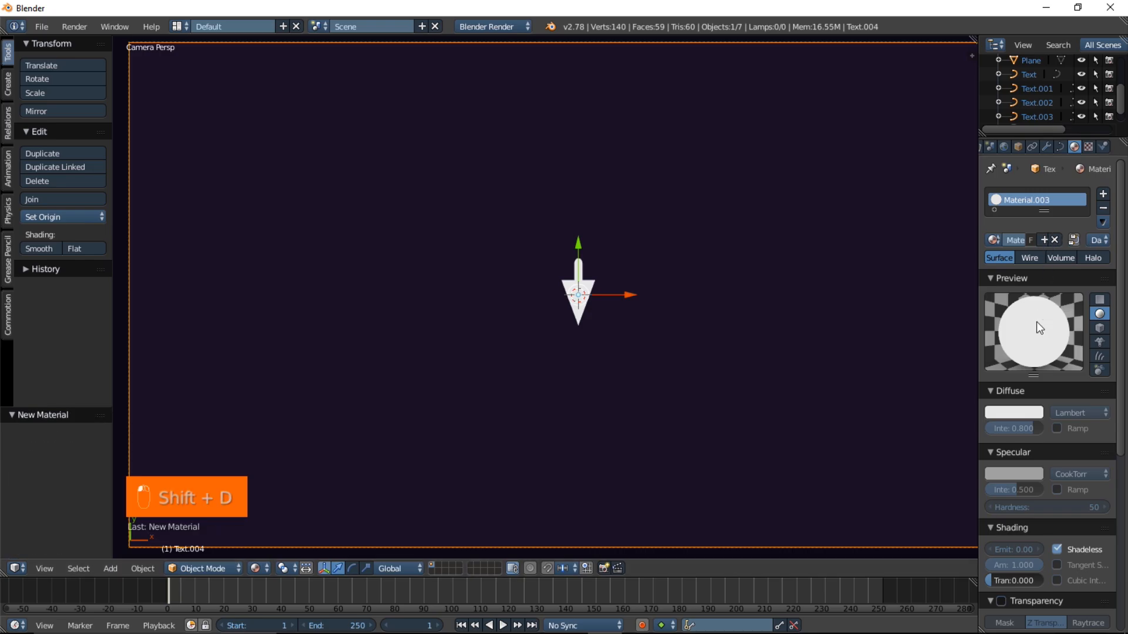
left_click(1037, 411)
left_click_drag(1032, 233, 1031, 327)
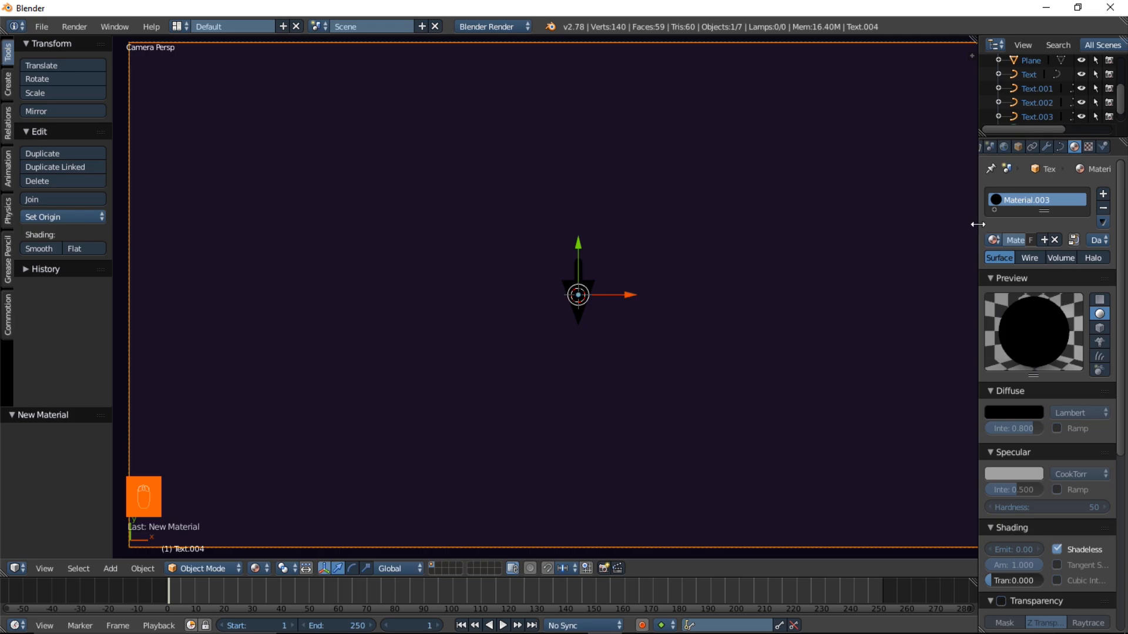
left_click_drag(977, 223, 934, 225)
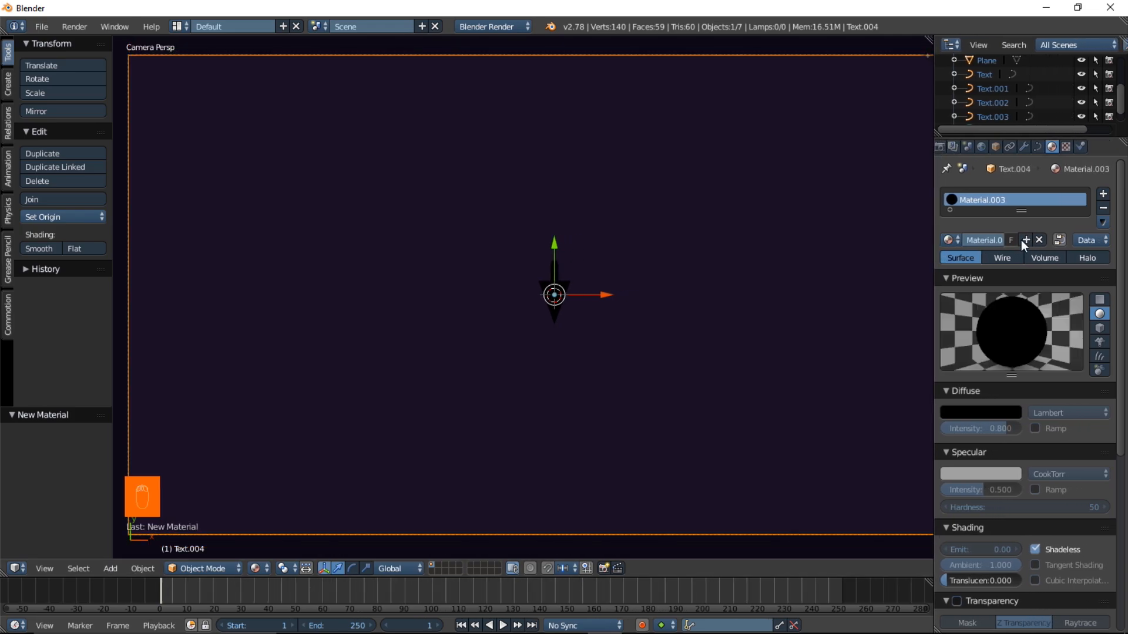
Move the black arrow copy -0.001 along the global Z axis, just behind the white arrow
scroll(606, 290, "up", 2)
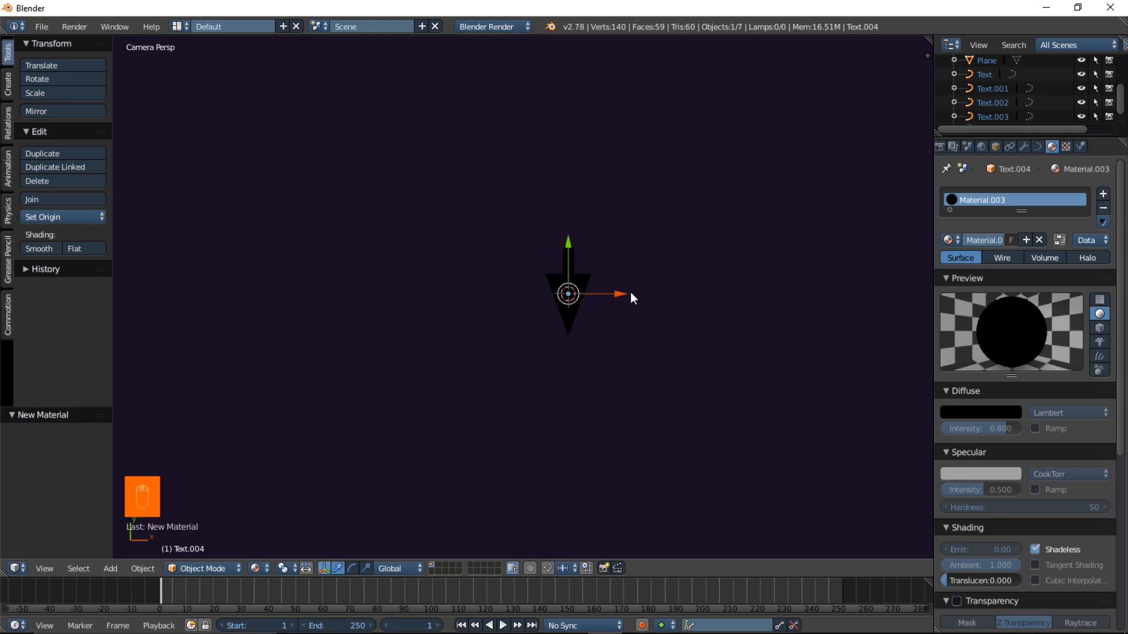
type("gz")
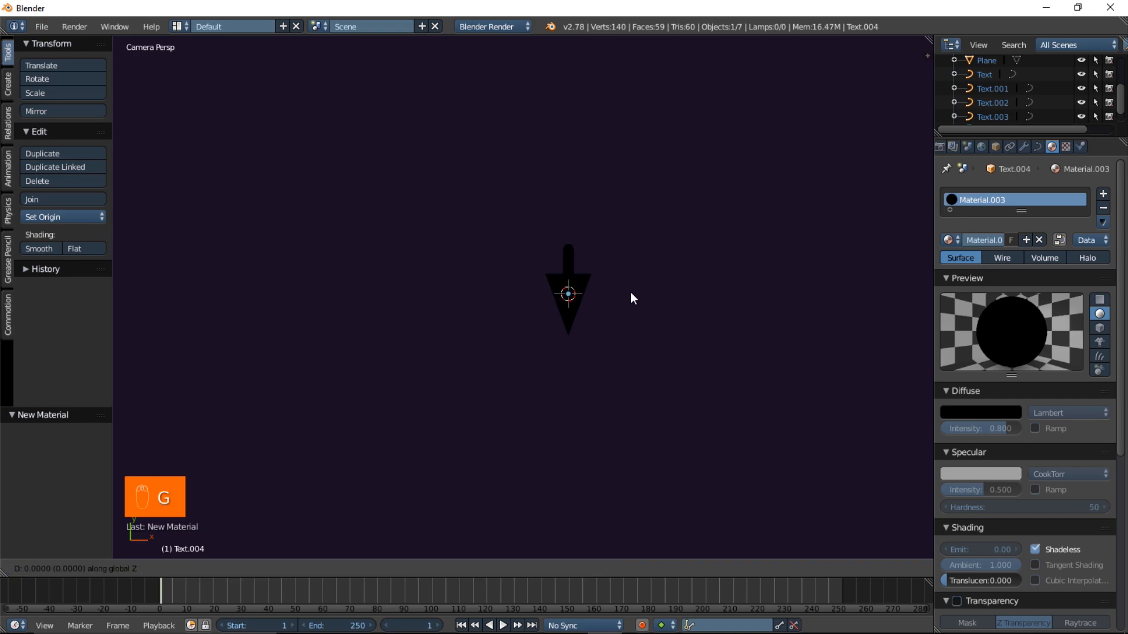
type("-0.001")
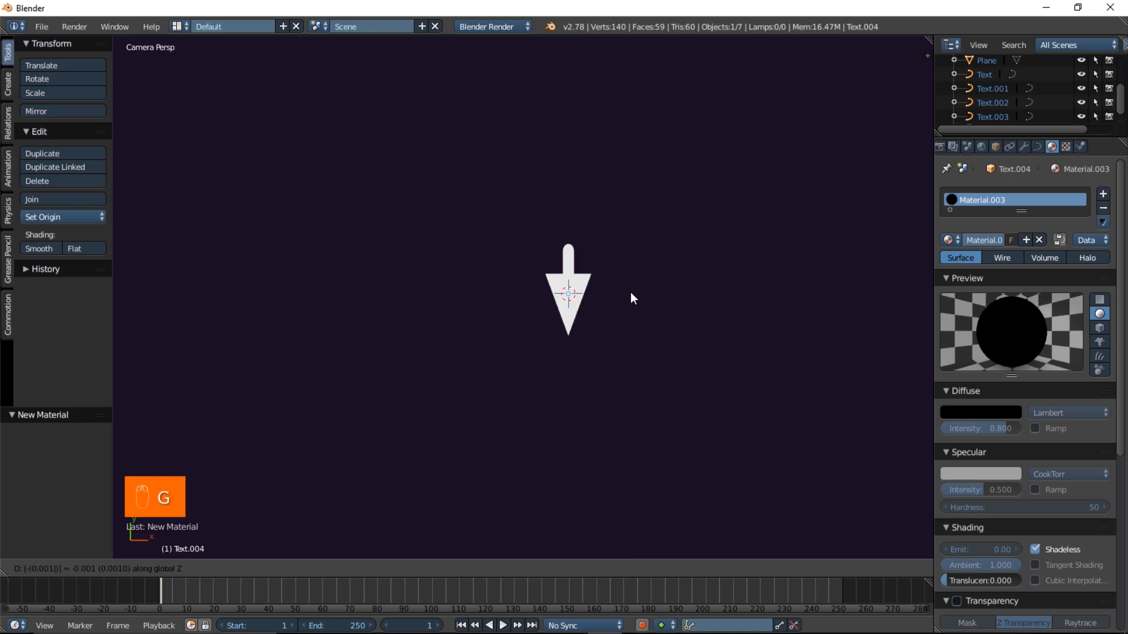
left_click(630, 291)
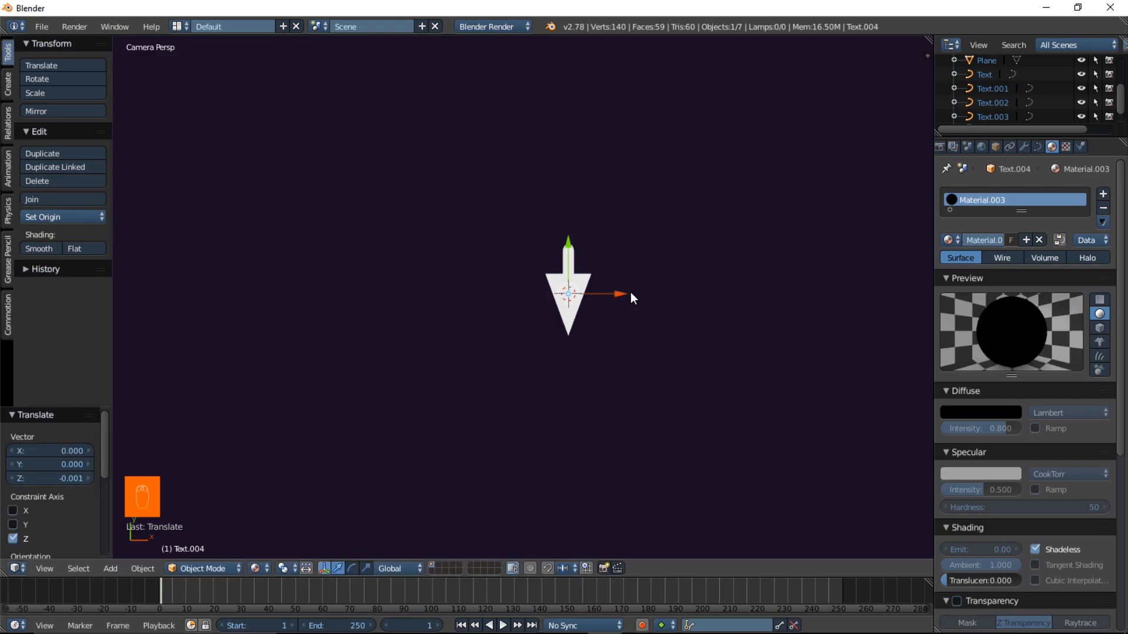
middle_click_drag(580, 293, 555, 403)
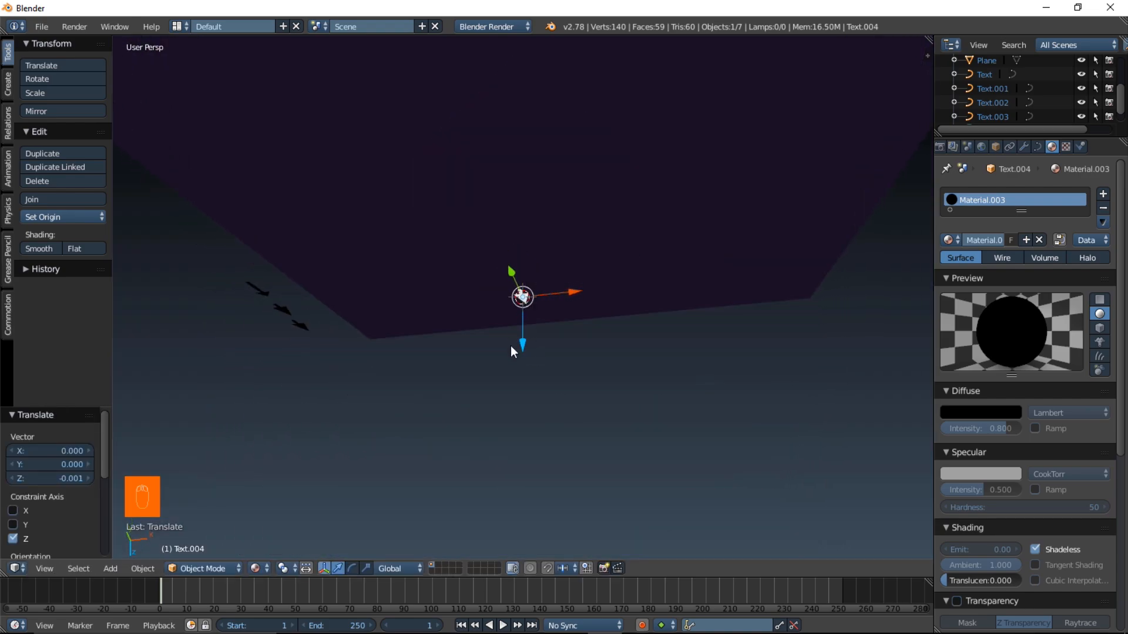
key("KP_0")
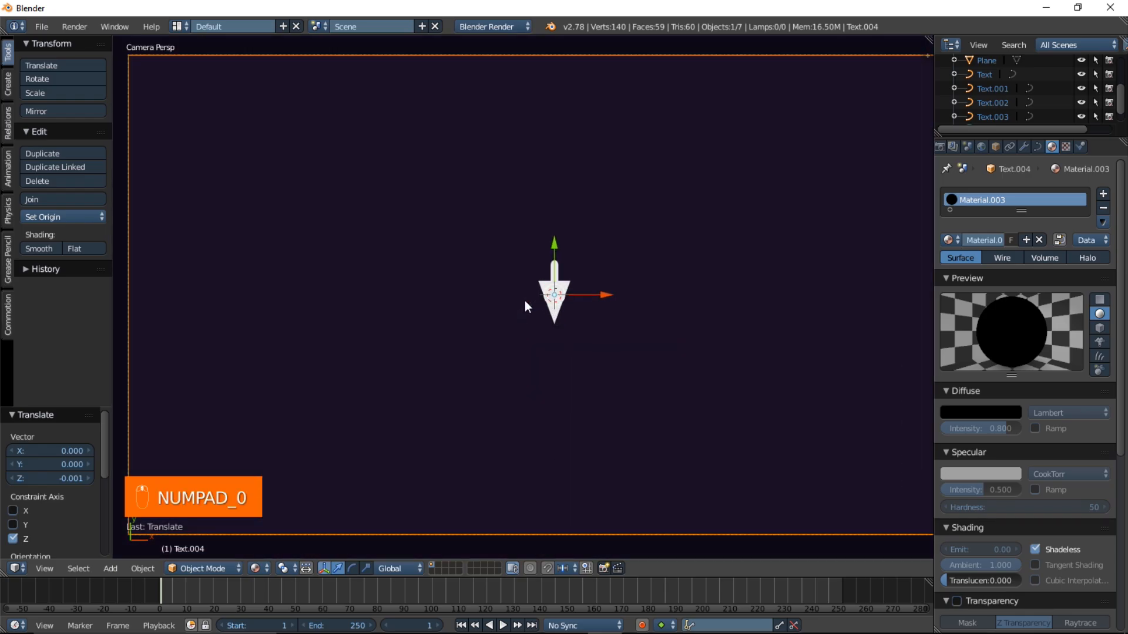
Set the black arrow's curve geometry offset to 0.085 to form an outline around the white arrow
left_click(1038, 146)
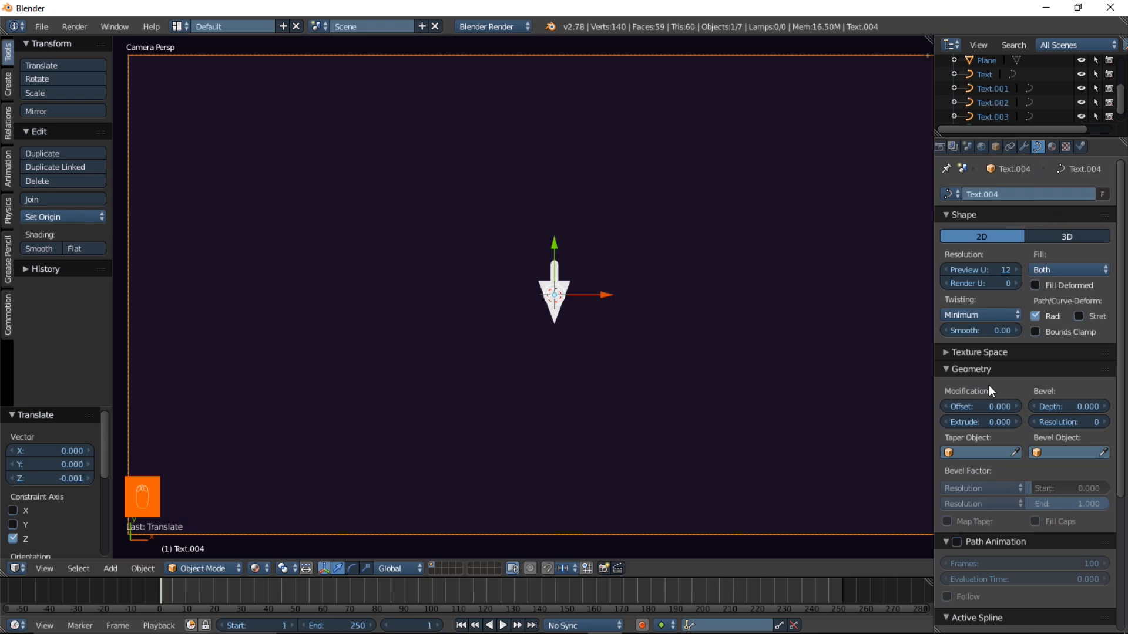
mouse_move(999, 407)
left_mouse_down()
mouse_move(1019, 407)
mouse_move(993, 406)
mouse_move(1006, 406)
left_mouse_up()
scroll(644, 389, "up", 2)
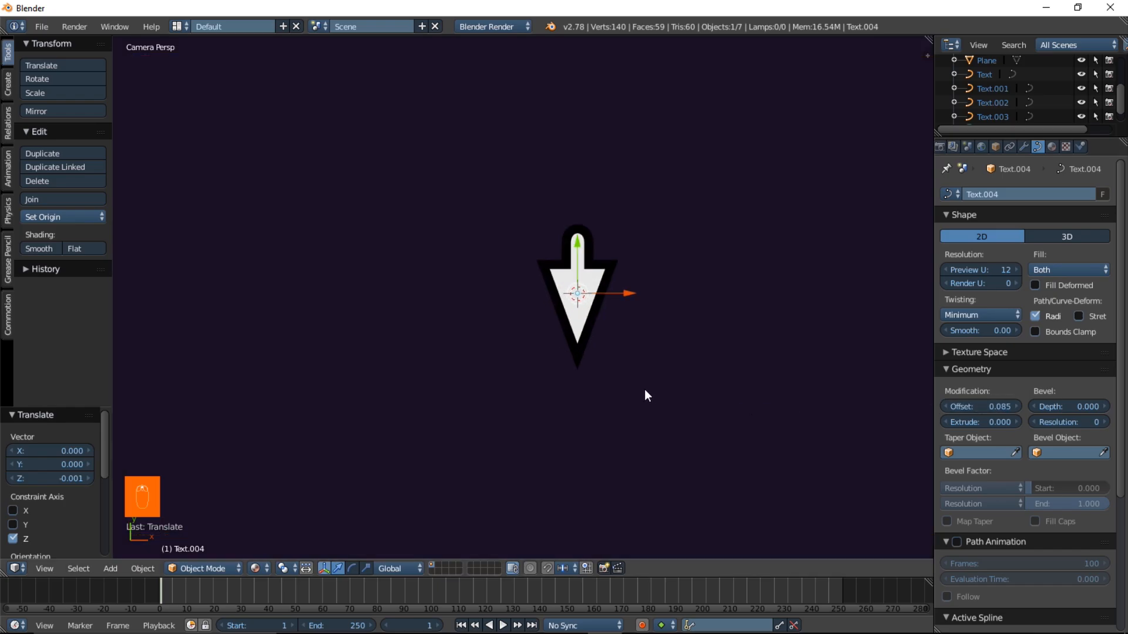
scroll(580, 294, "down", 4)
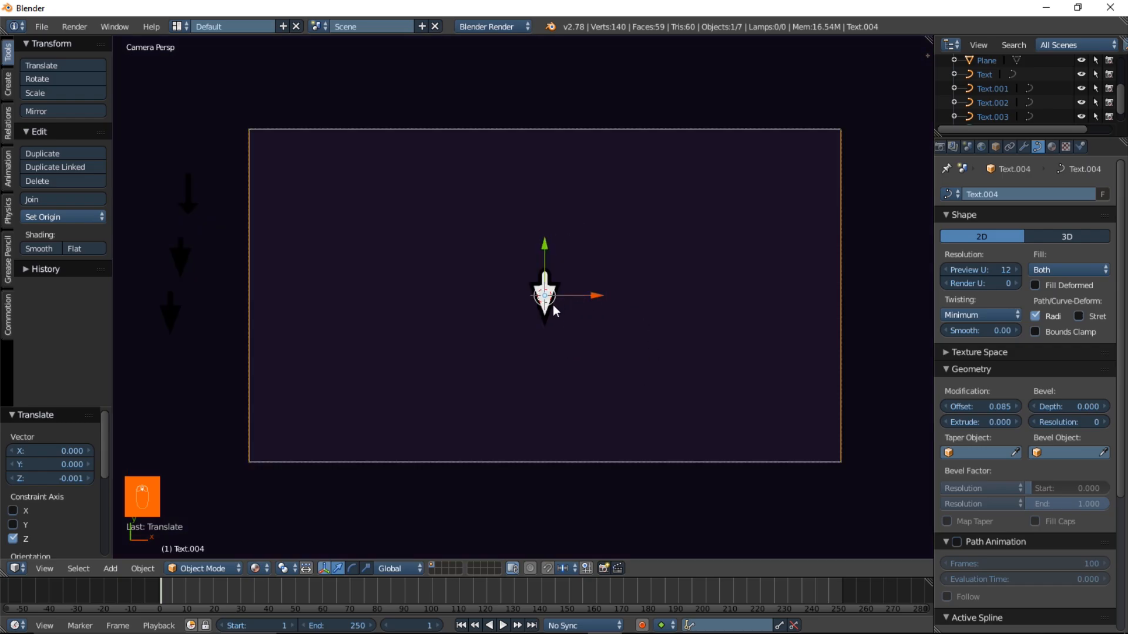
key("Home")
Select the front arrow without moving it and brighten its material's diffuse color to pure white
right_click(555, 282)
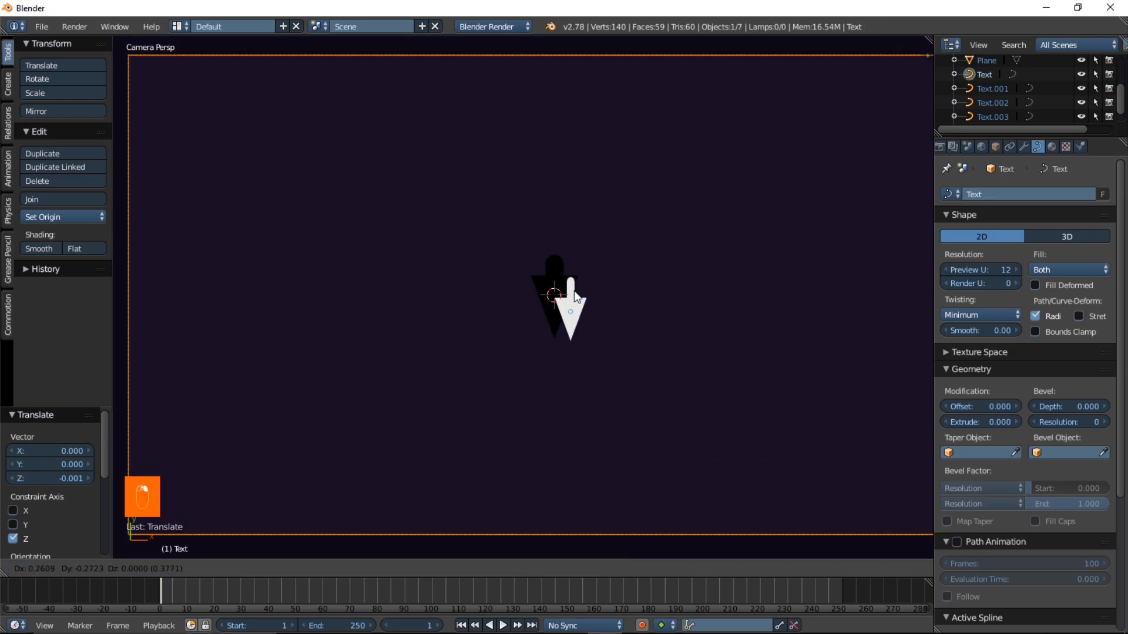
left_click(1051, 148)
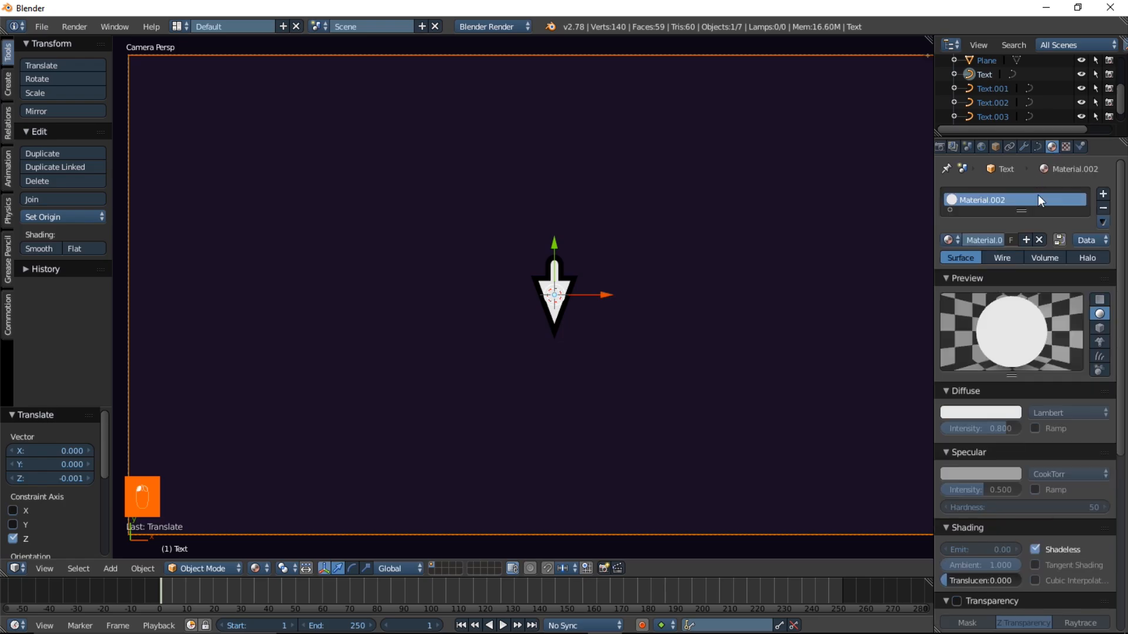
left_click(1005, 413)
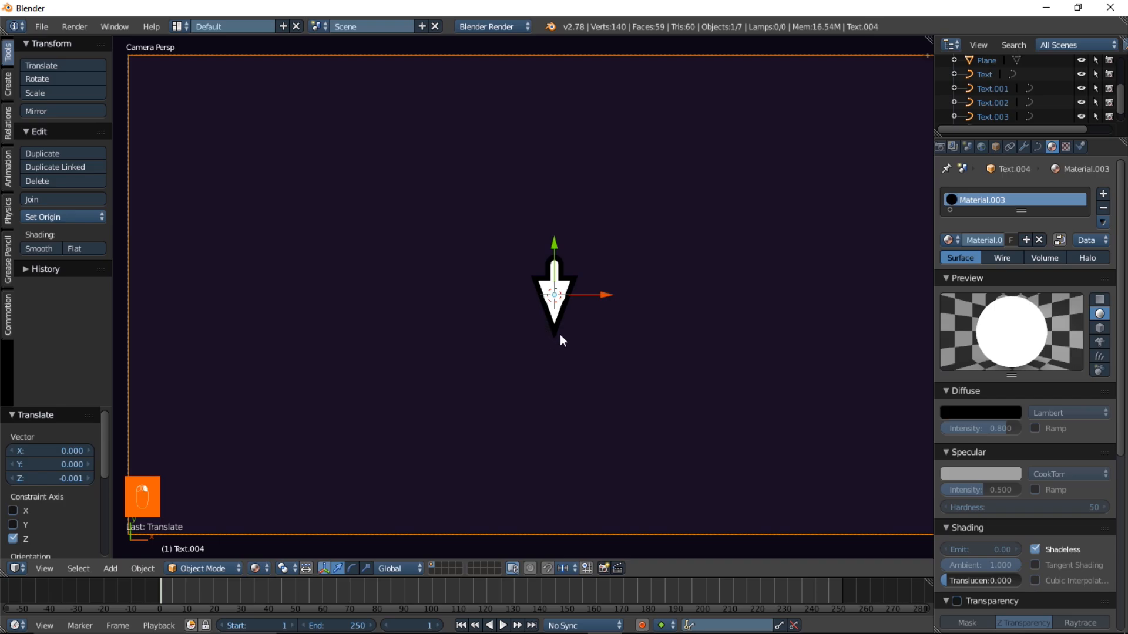
Select the dark background plane and disable its selectability in the viewport
scroll(605, 412, "down", 3)
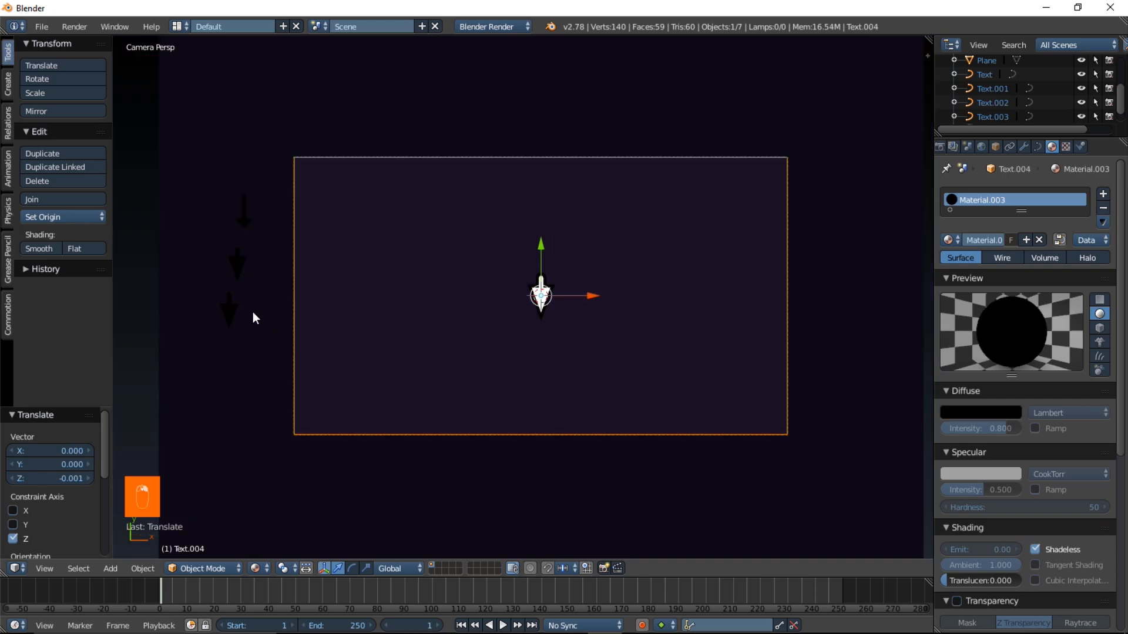
right_click(235, 303)
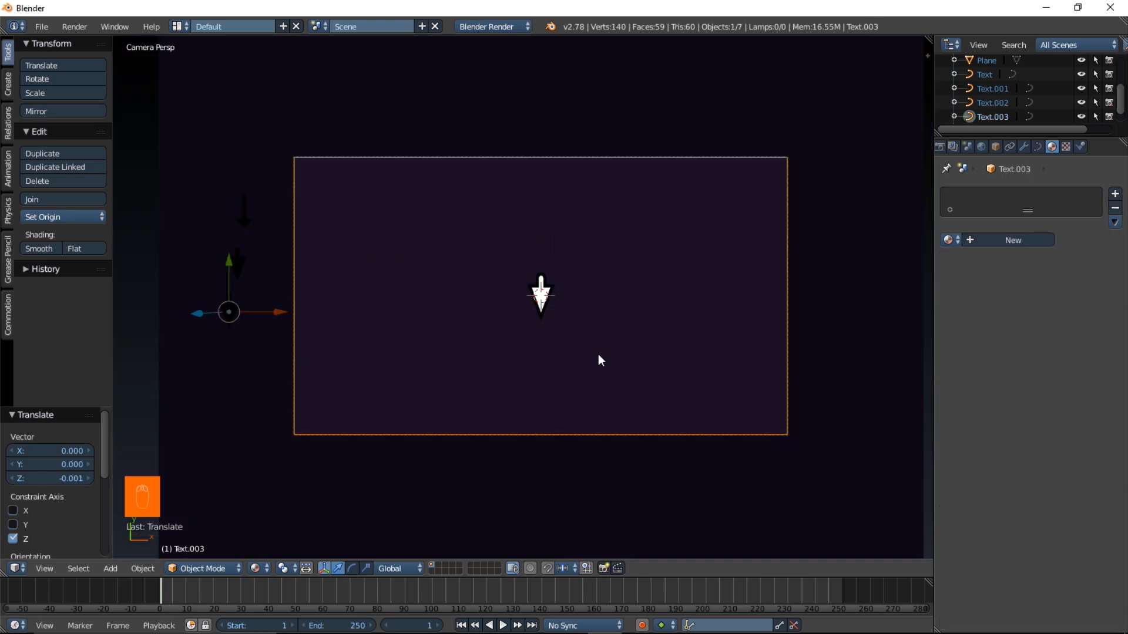
right_click(549, 302)
scroll(548, 332, "up", 4)
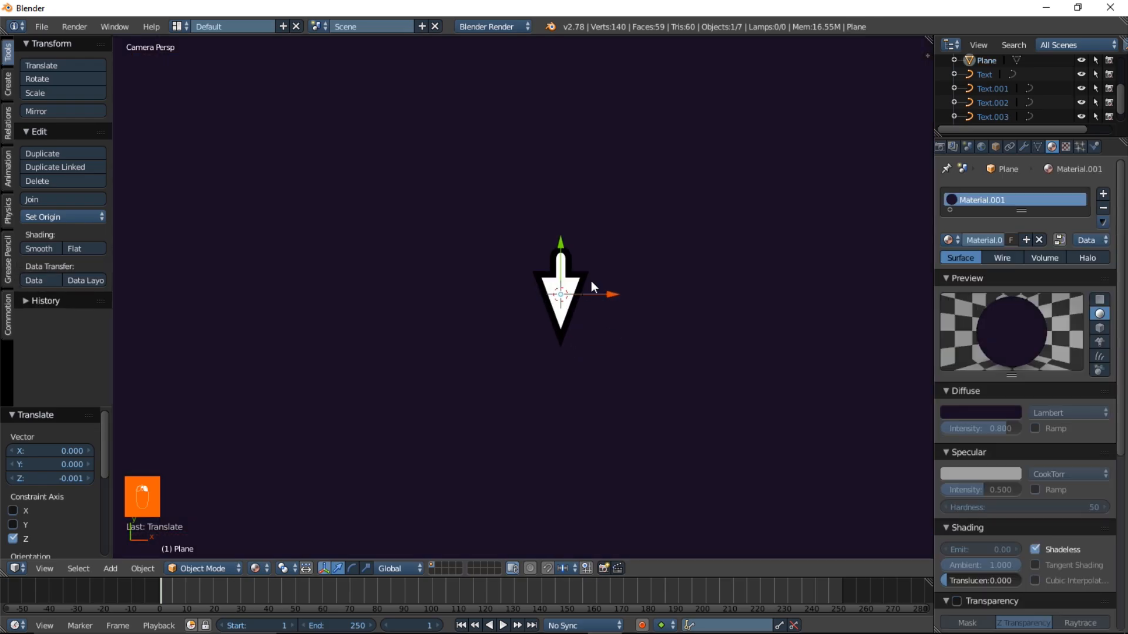
left_click(1097, 61)
scroll(1043, 79, "up", 4)
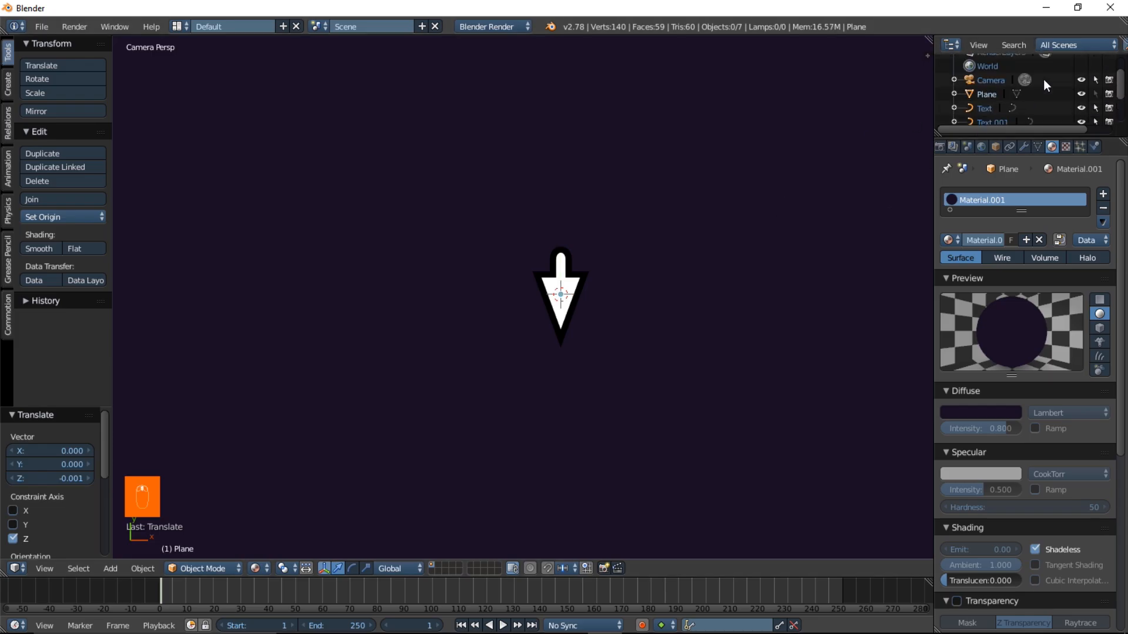
scroll(636, 253, "down", 3)
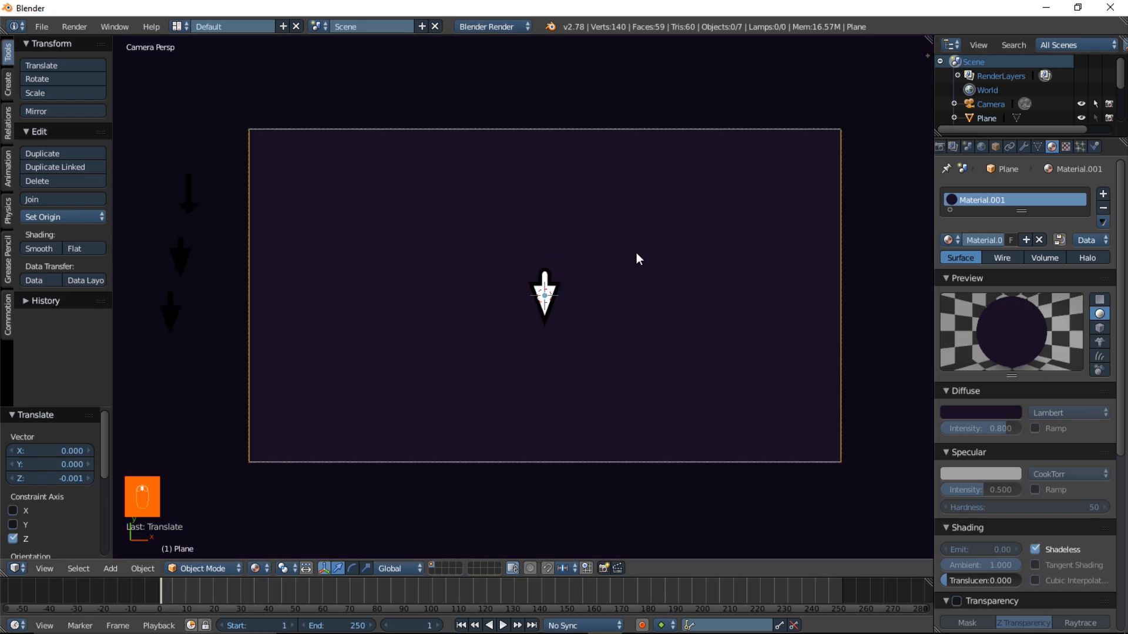
scroll(563, 289, "up", 1)
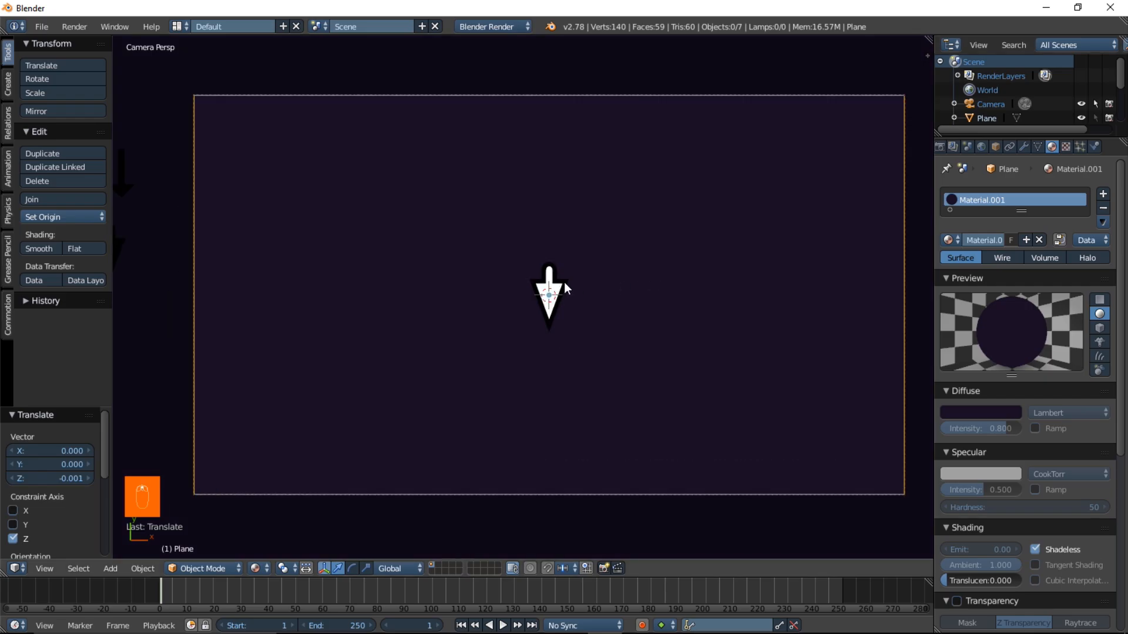
scroll(553, 288, "down", 3)
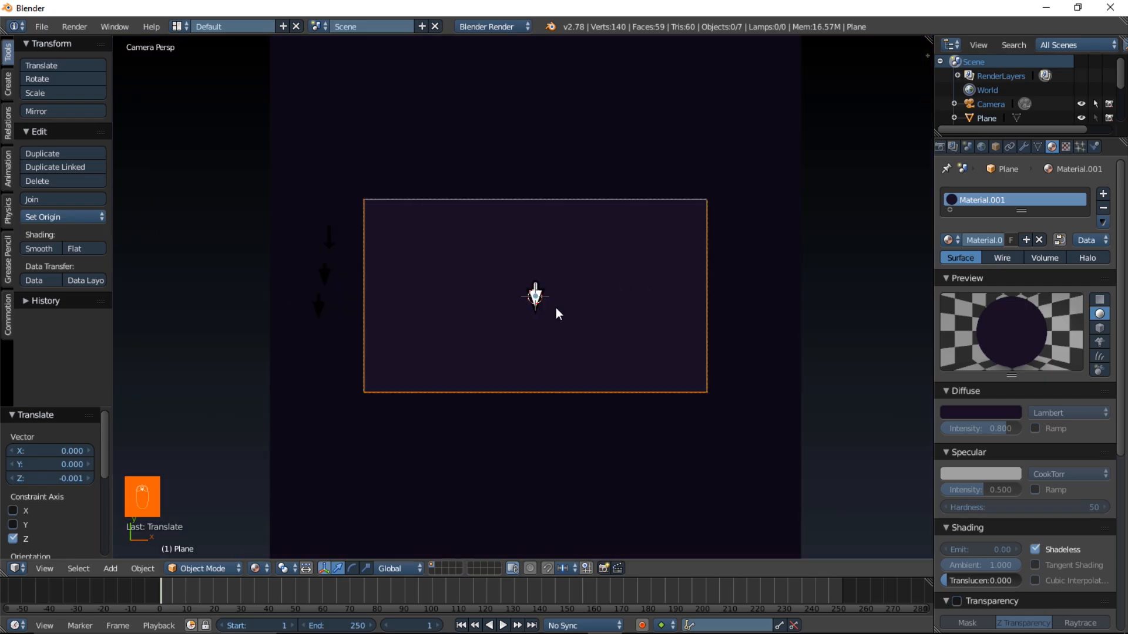
scroll(556, 307, "up", 2)
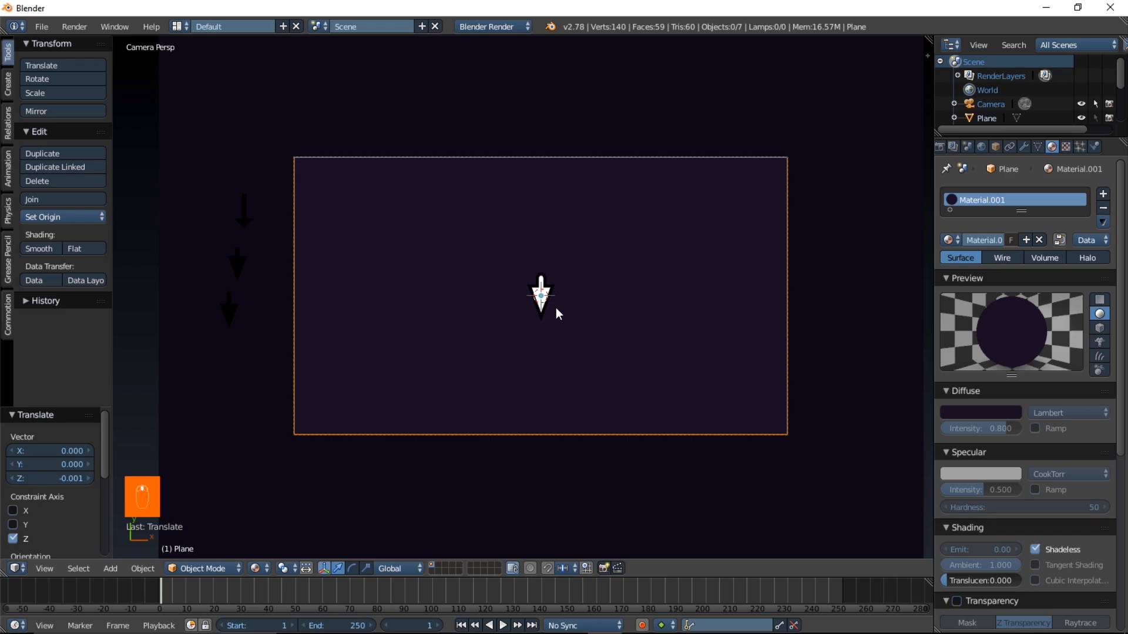
scroll(556, 308, "up", 1)
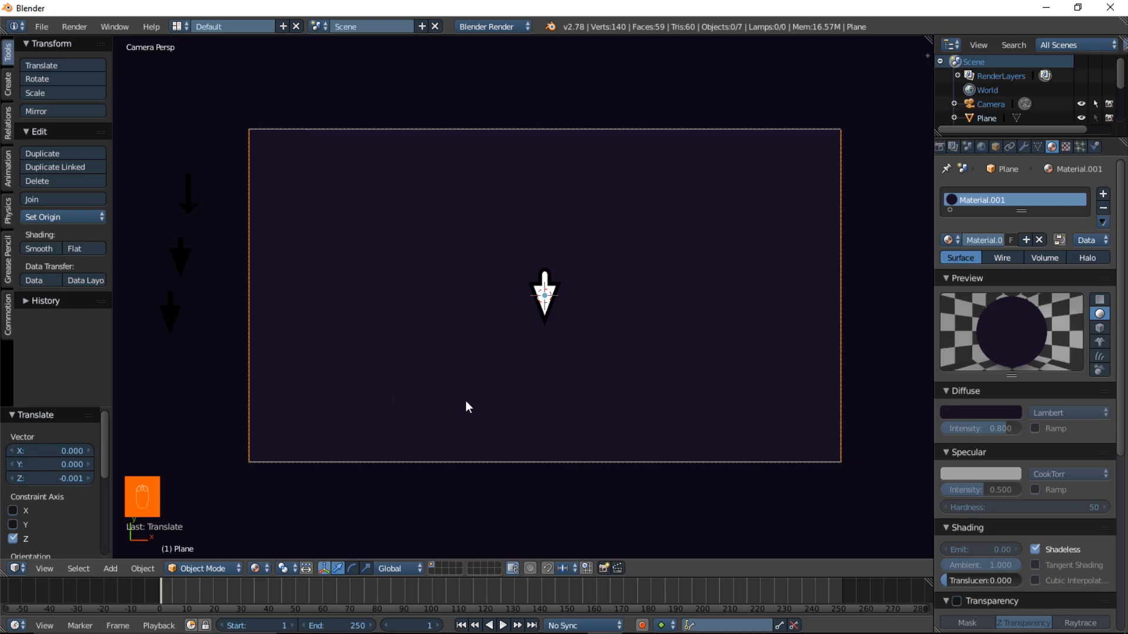
Set the timeline's sync mode to AV-sync and the scene's frame rate to 60 fps
left_click(582, 625)
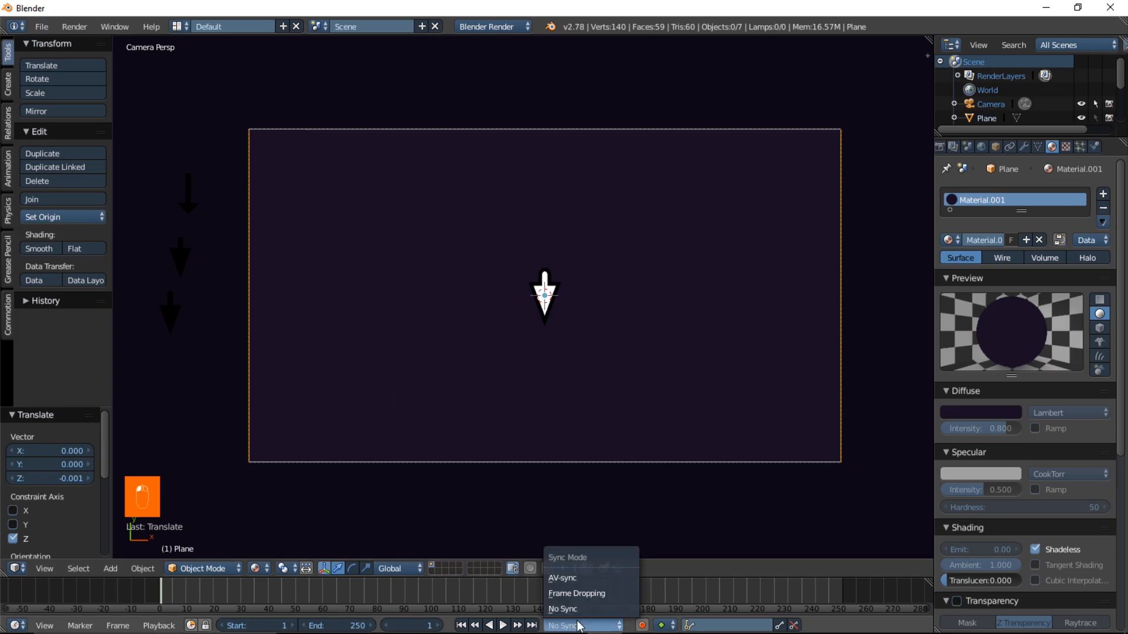
left_click(592, 578)
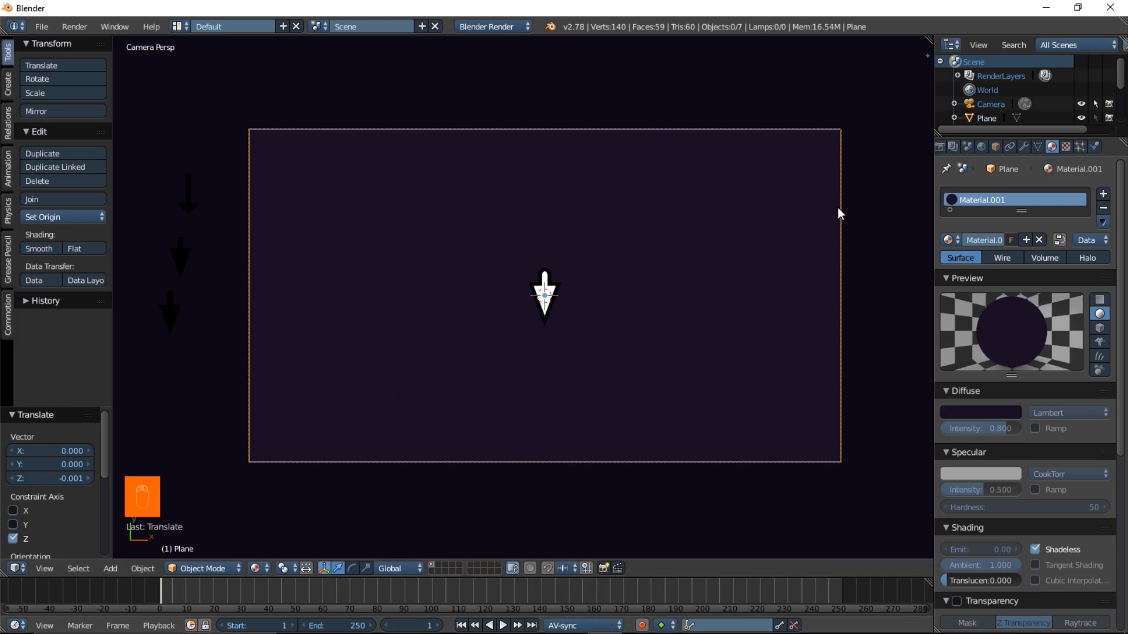
scroll(979, 148, "up", 1)
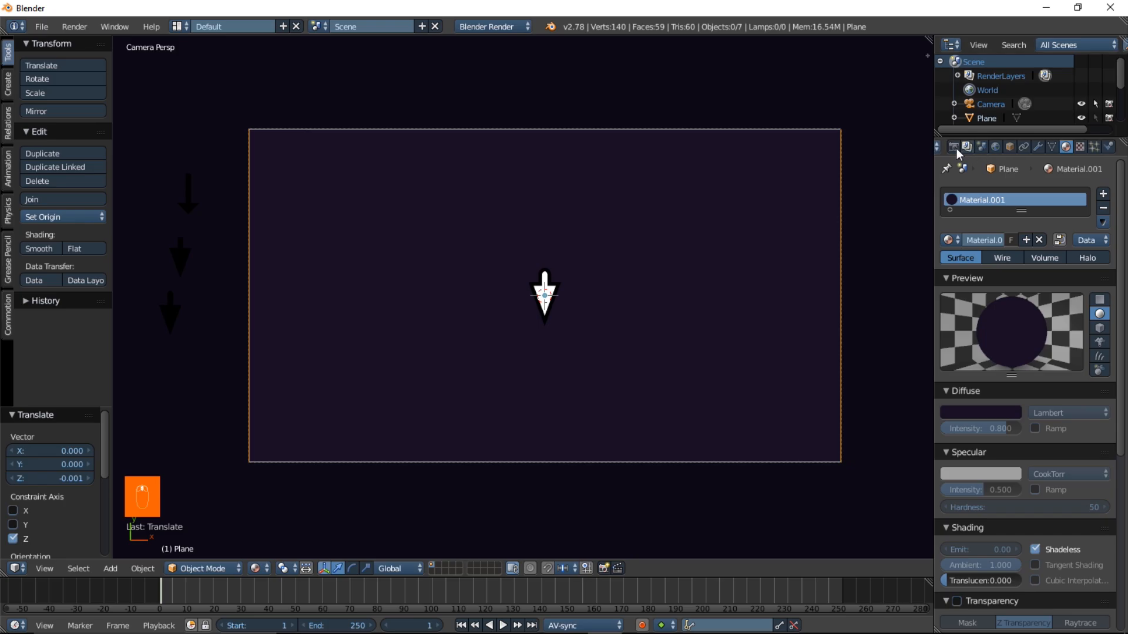
left_click(955, 148)
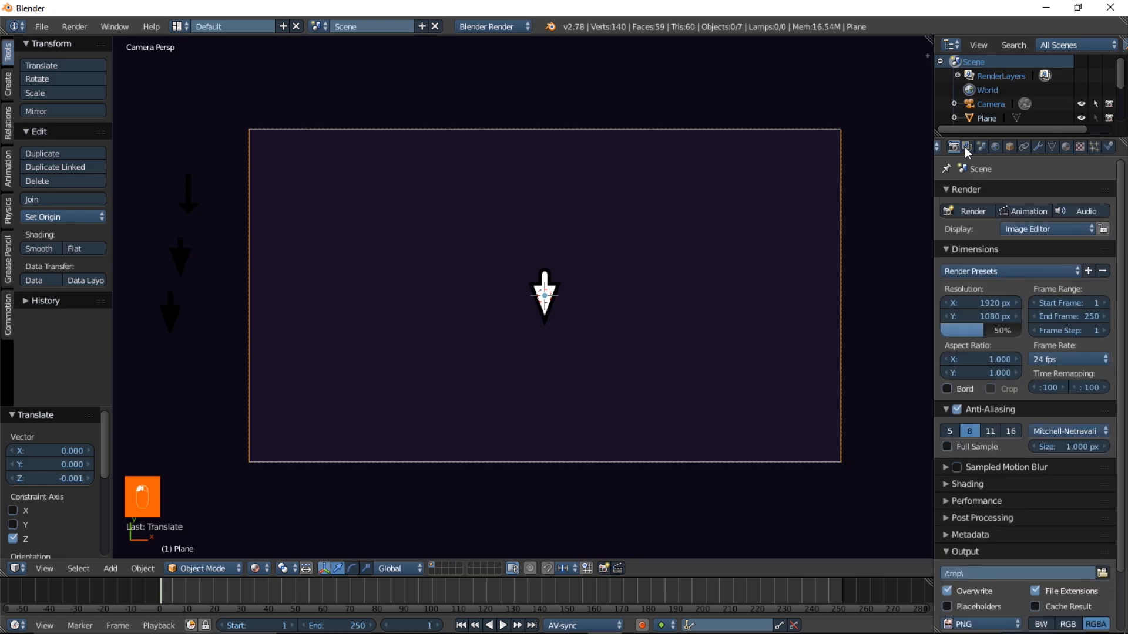
left_click(1071, 359)
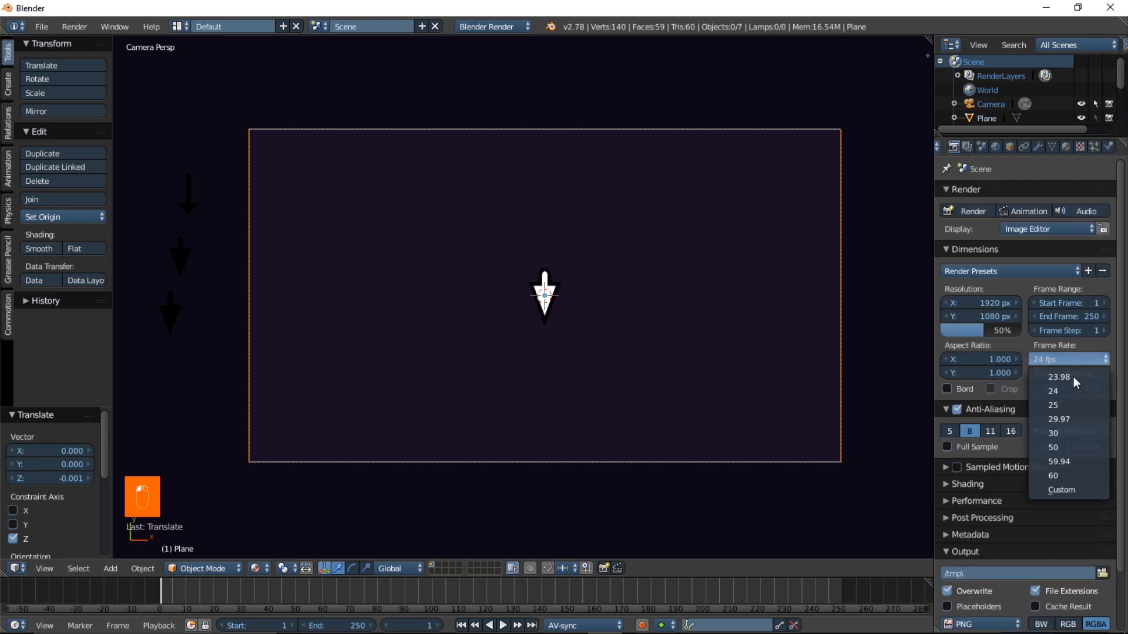
left_click(1078, 475)
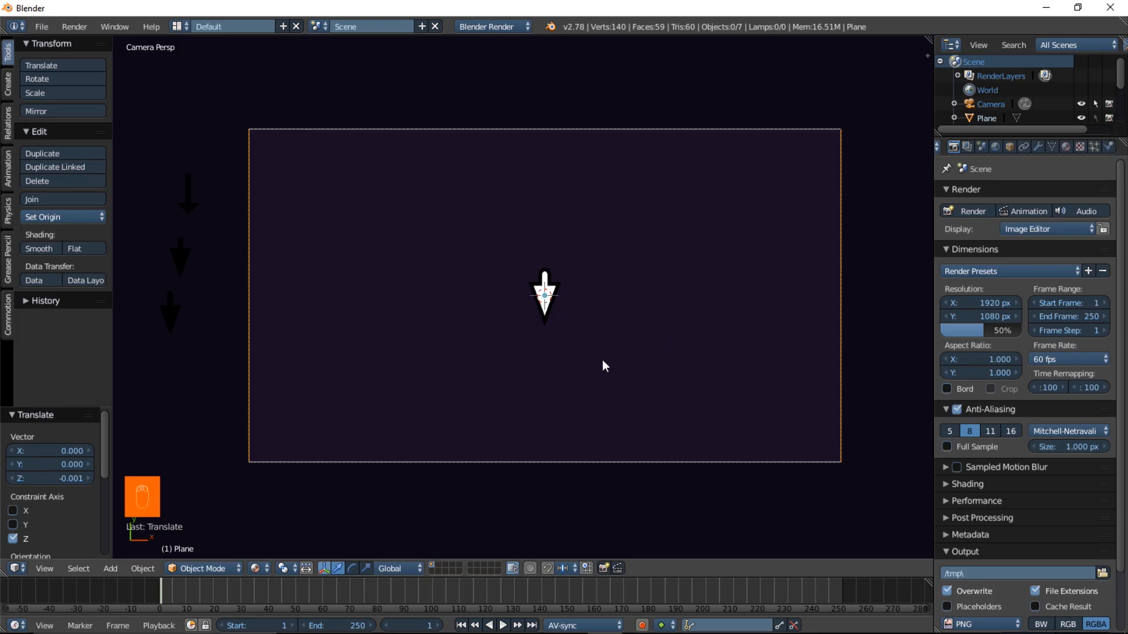
Add a Plain Axes empty at the scene origin, centered on the outlined arrow
scroll(588, 364, "up", 1)
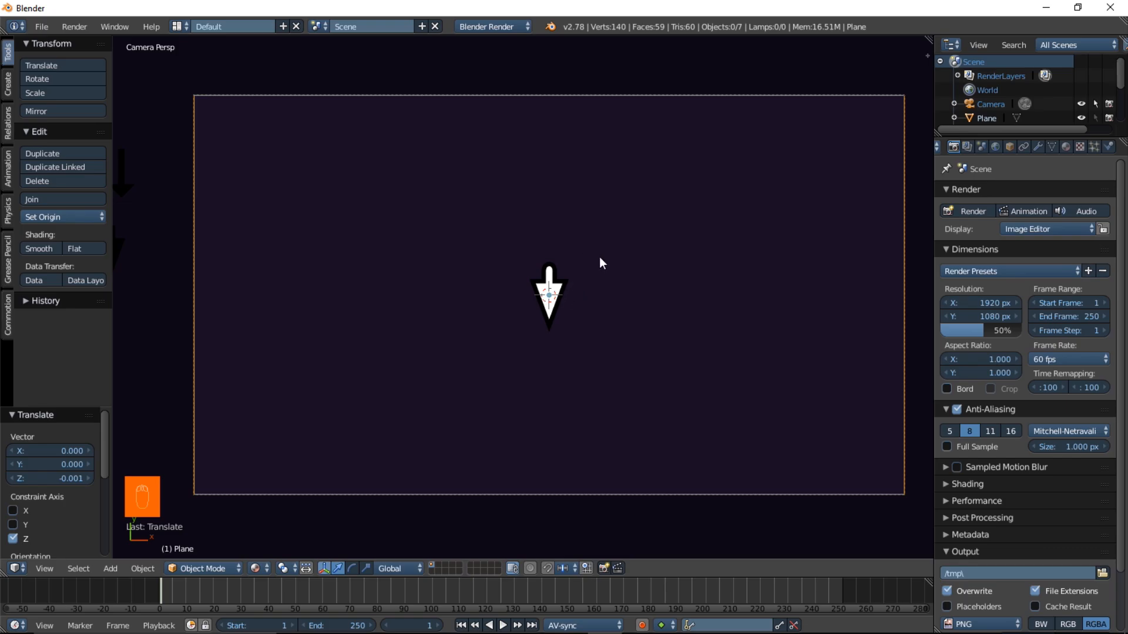
key("shift+a")
mouse_move(592, 364)
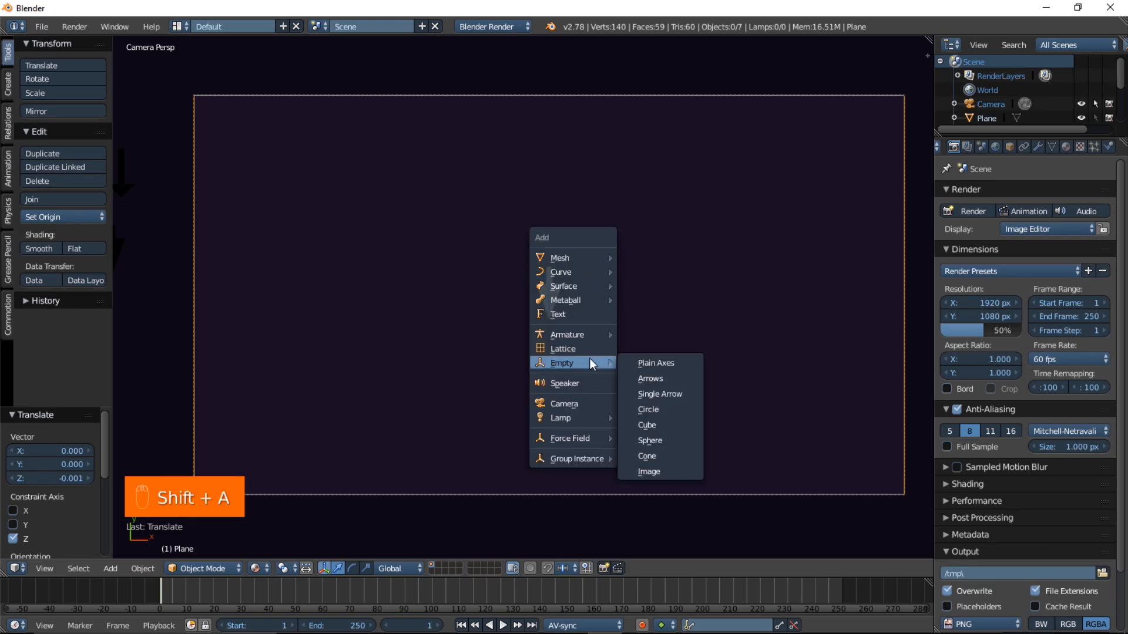
left_click(653, 363)
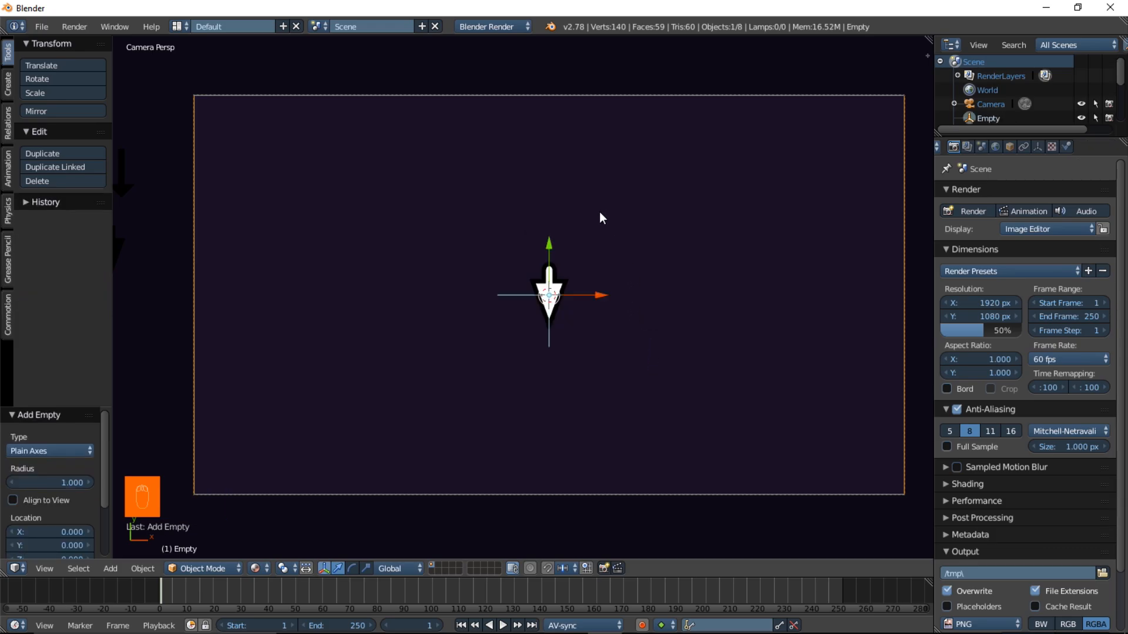
middle_click_drag(599, 213, 542, 355)
scroll(536, 319, "up", 3)
scroll(528, 313, "up", 2)
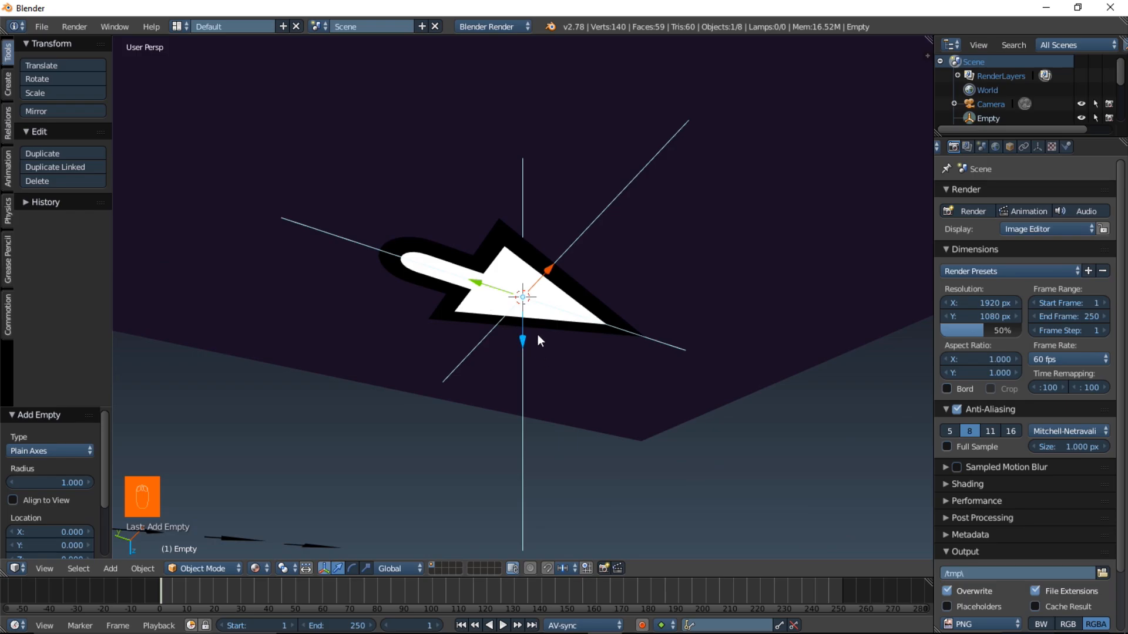
key("KP_0")
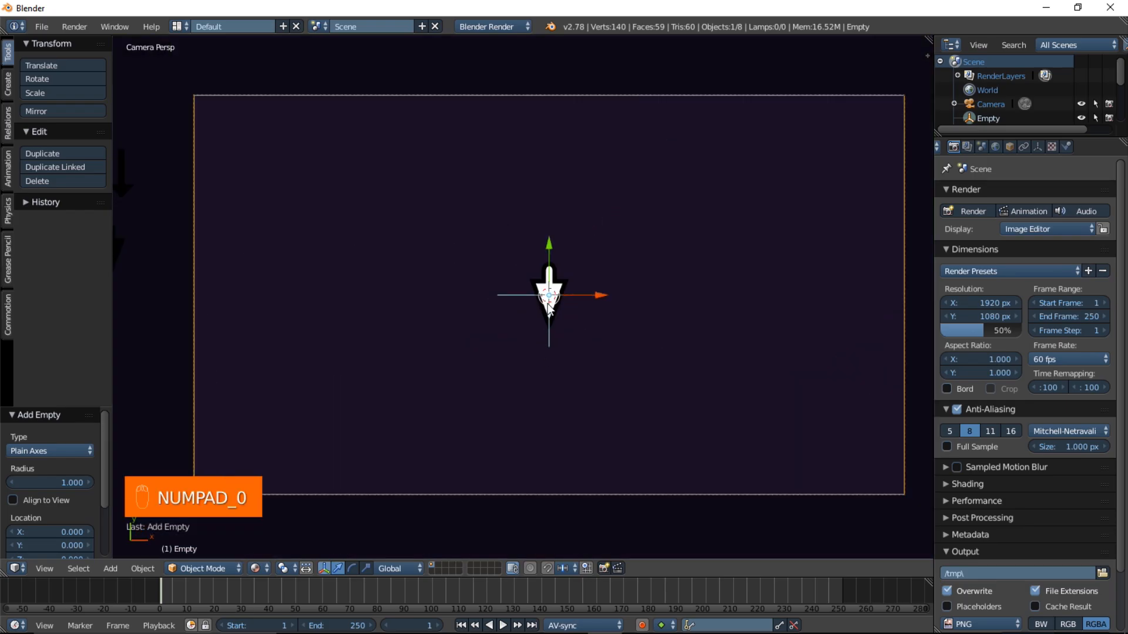
Select the white arrow and its black outline with the empty active and parent them to the empty, keeping their transforms
key("b")
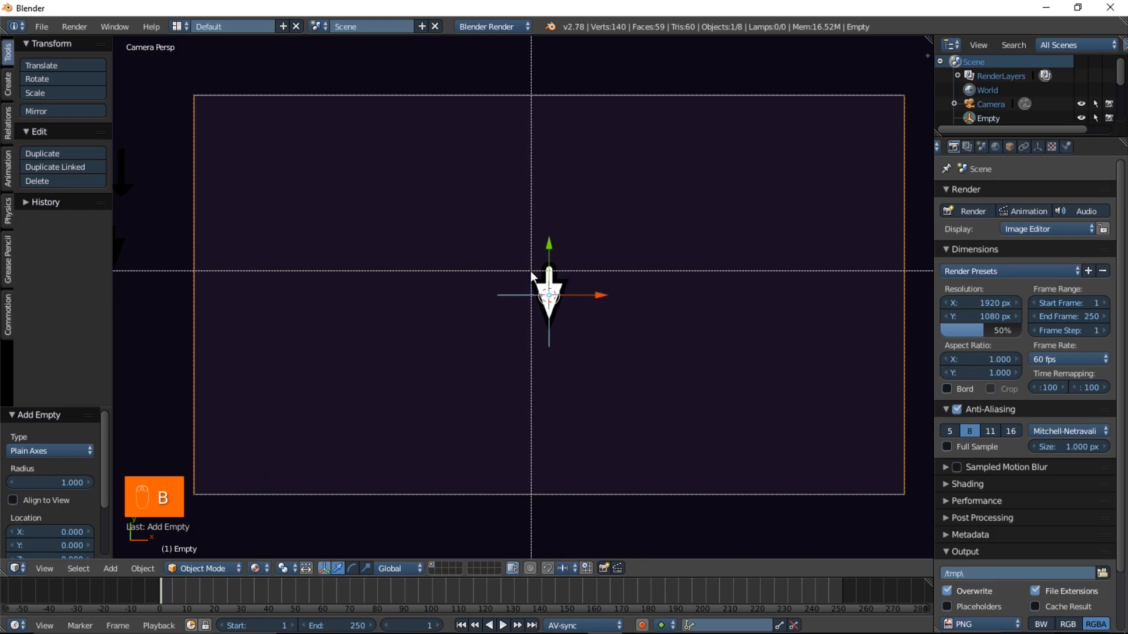
left_click_drag(530, 270, 580, 322)
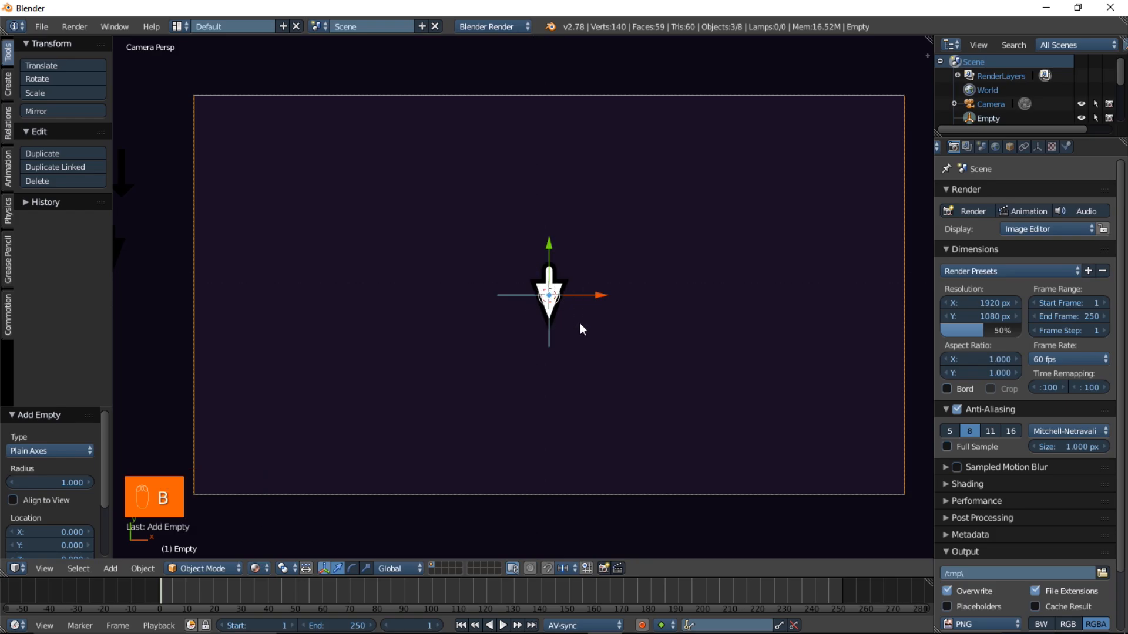
scroll(559, 334, "up", 4)
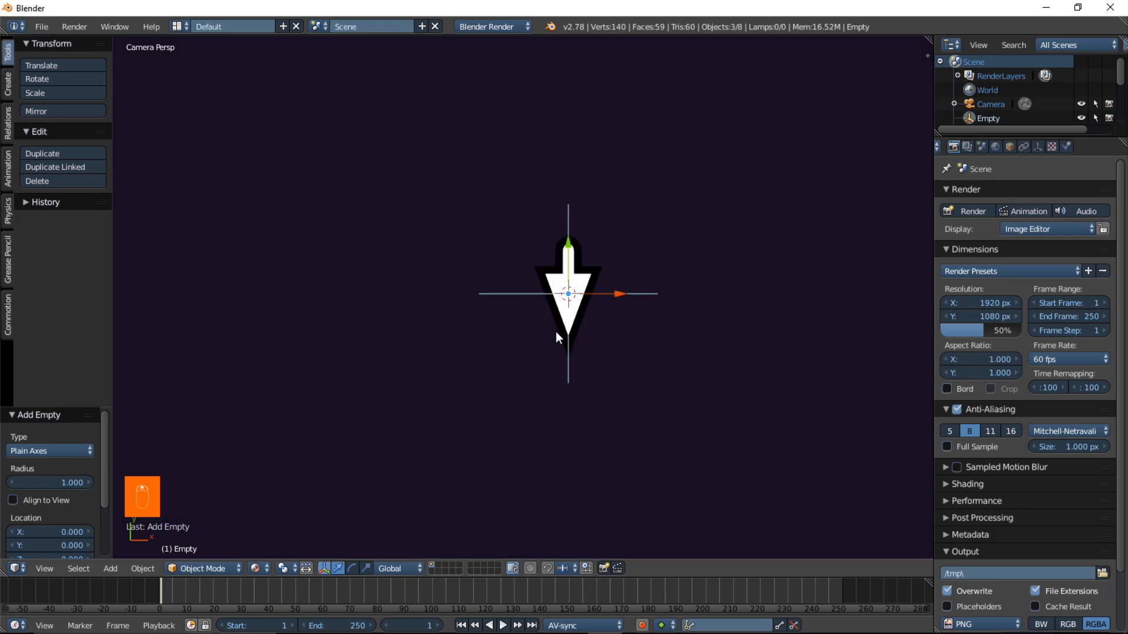
scroll(556, 332, "up", 1)
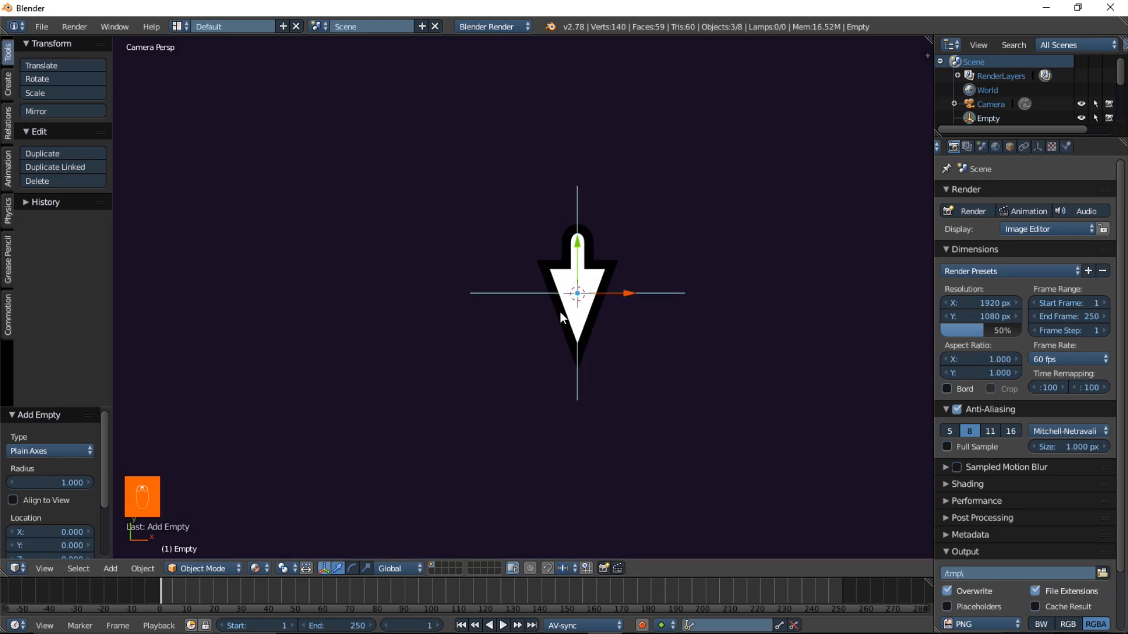
right_click(485, 292, "shift")
right_click(480, 292, "shift")
scroll(613, 269, "down", 3)
key("ctrl+p")
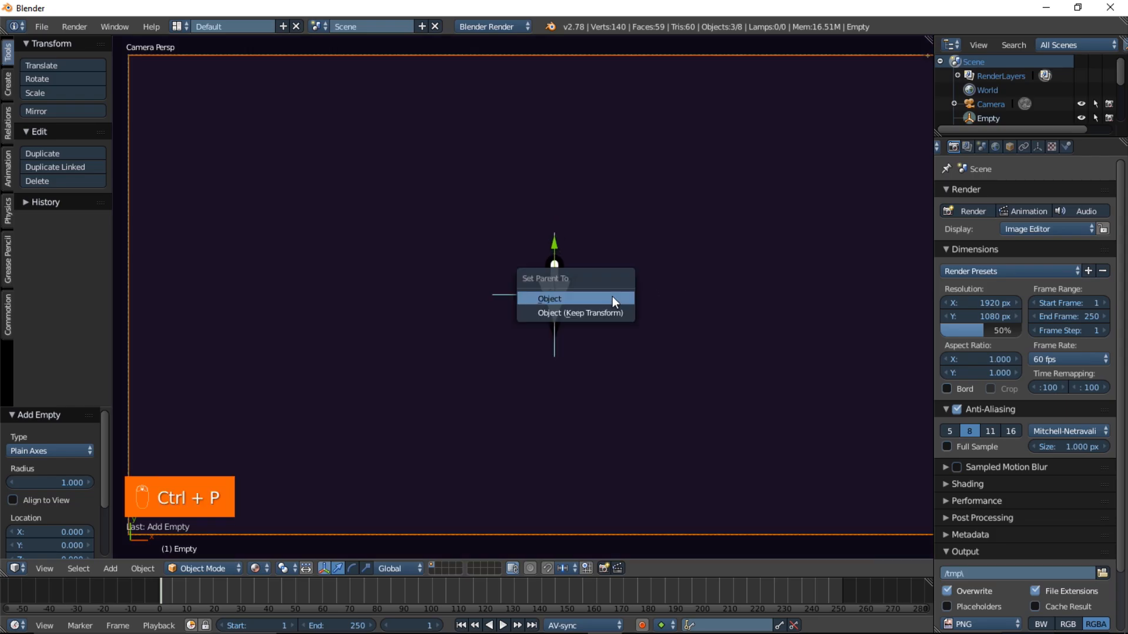
left_click(571, 312)
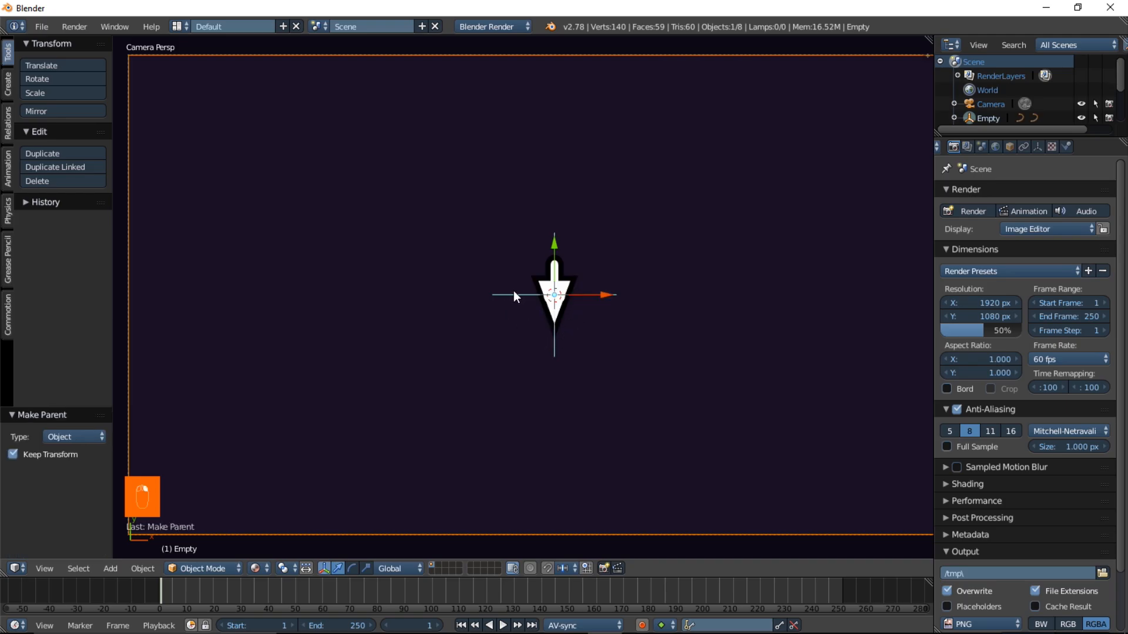
key("g")
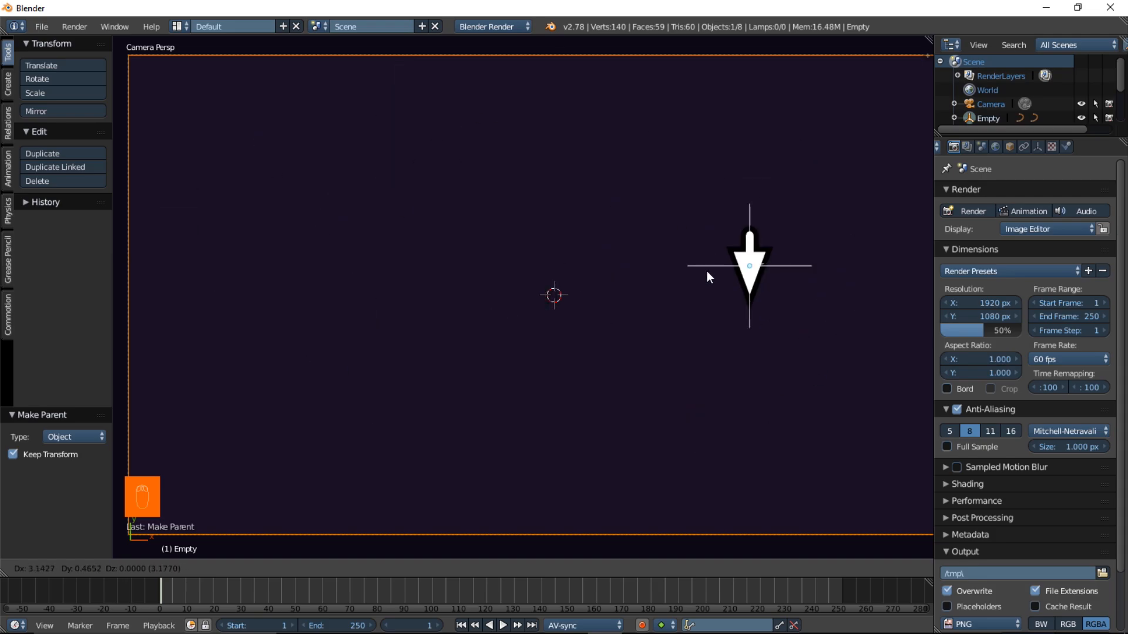
right_click(535, 309)
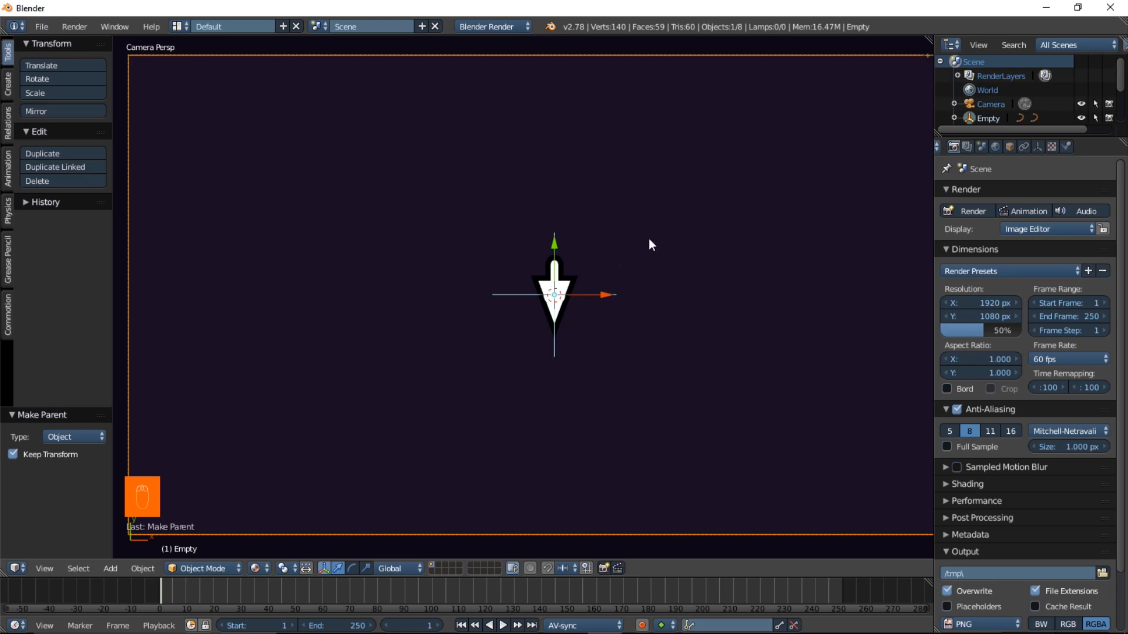
Rotate the empty with its arrow 180° about the Z axis, plus about a further 21° to tilt it like a mouse cursor
key("r")
type("z")
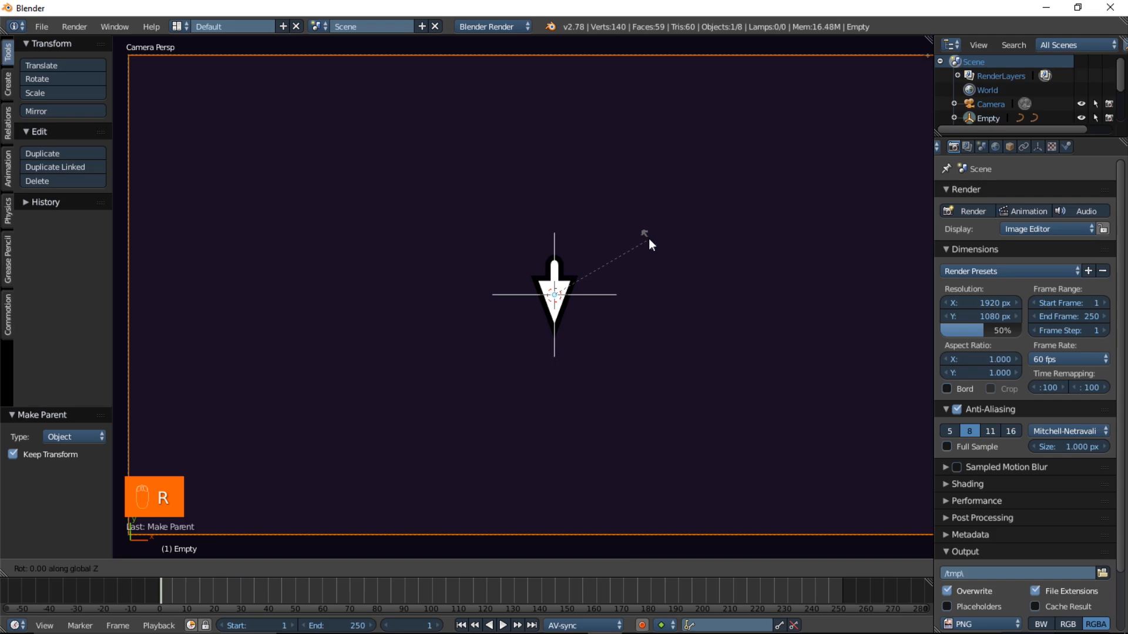
type("180")
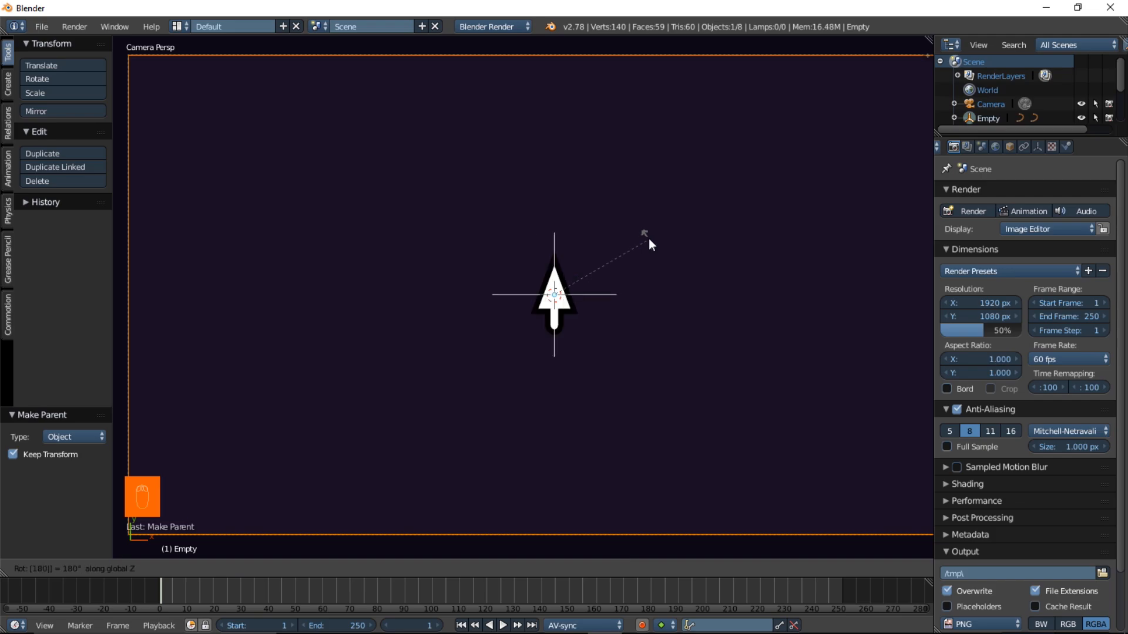
key("Return")
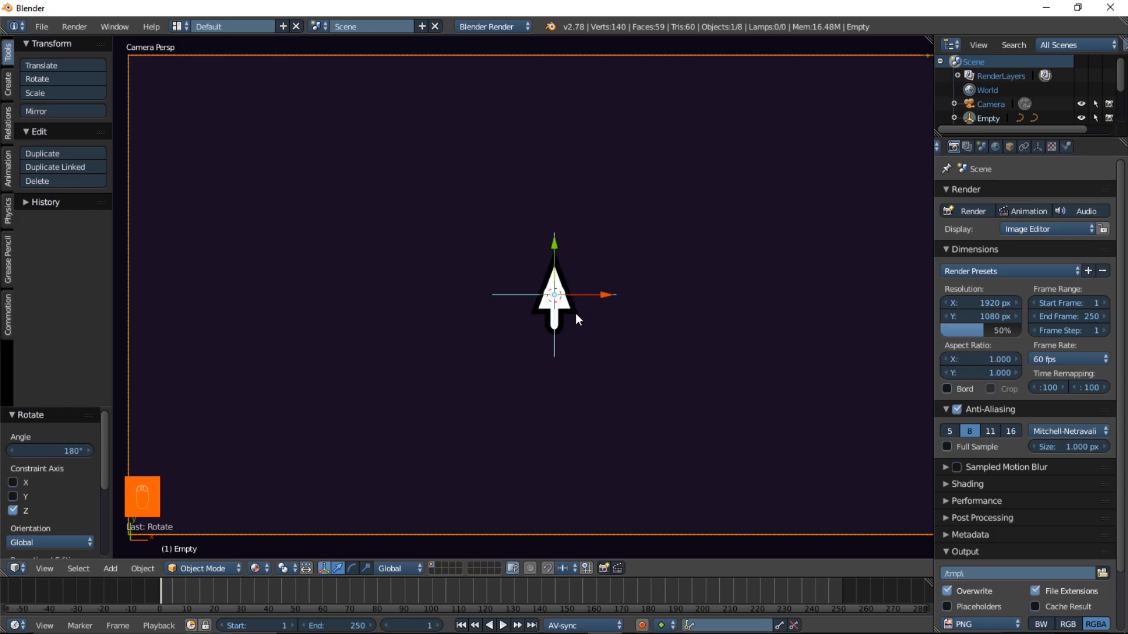
key("r")
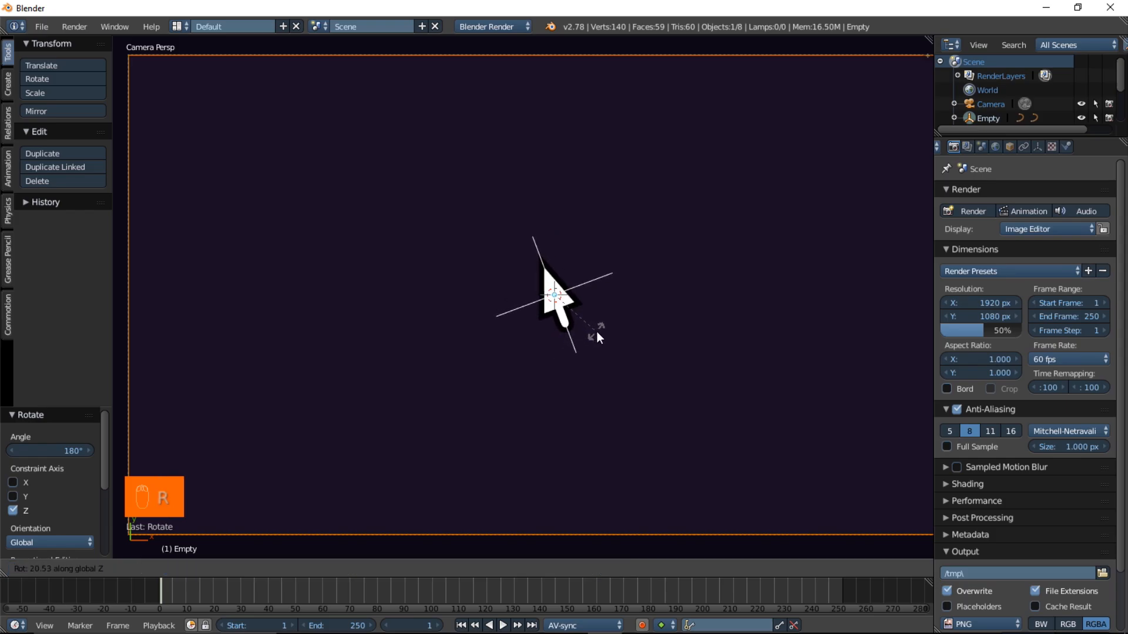
left_click(597, 331)
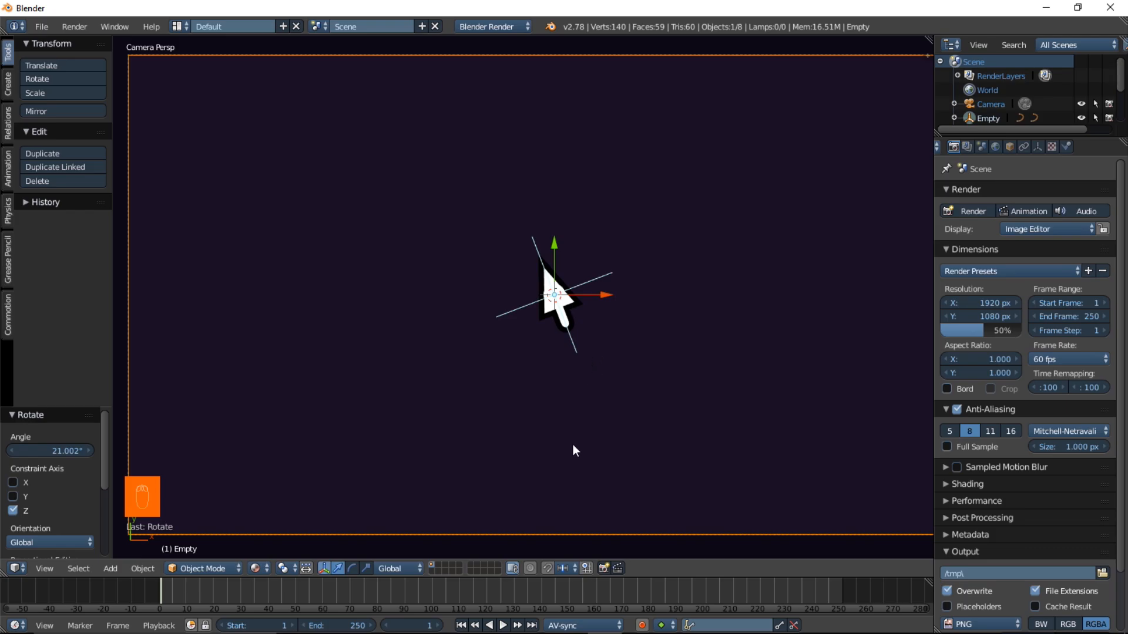
scroll(576, 411, "down", 3)
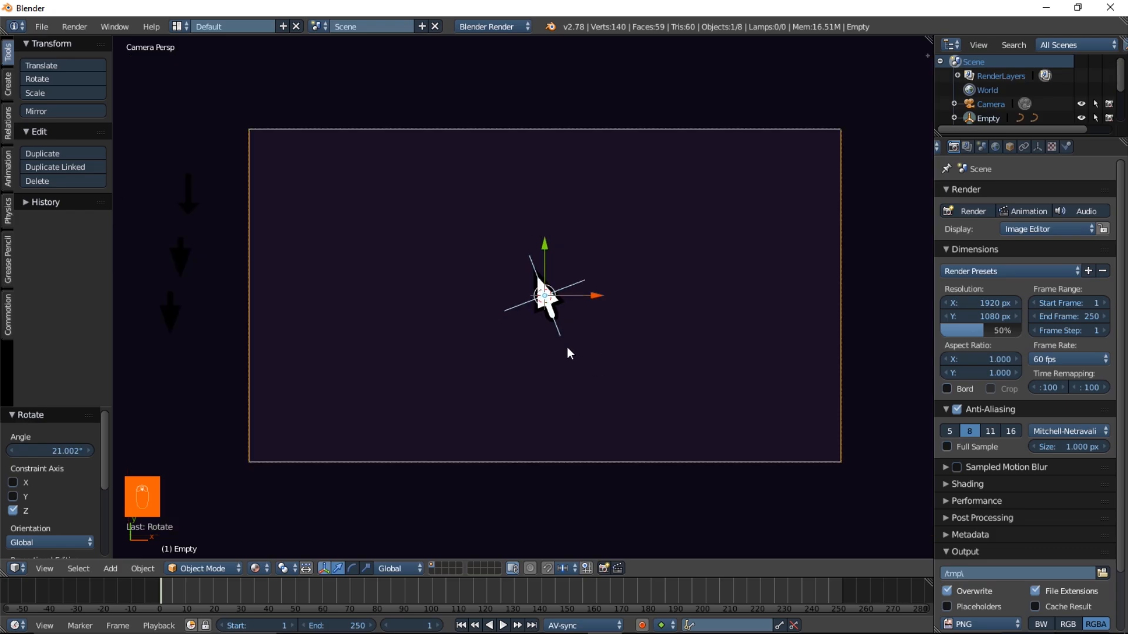
key("g")
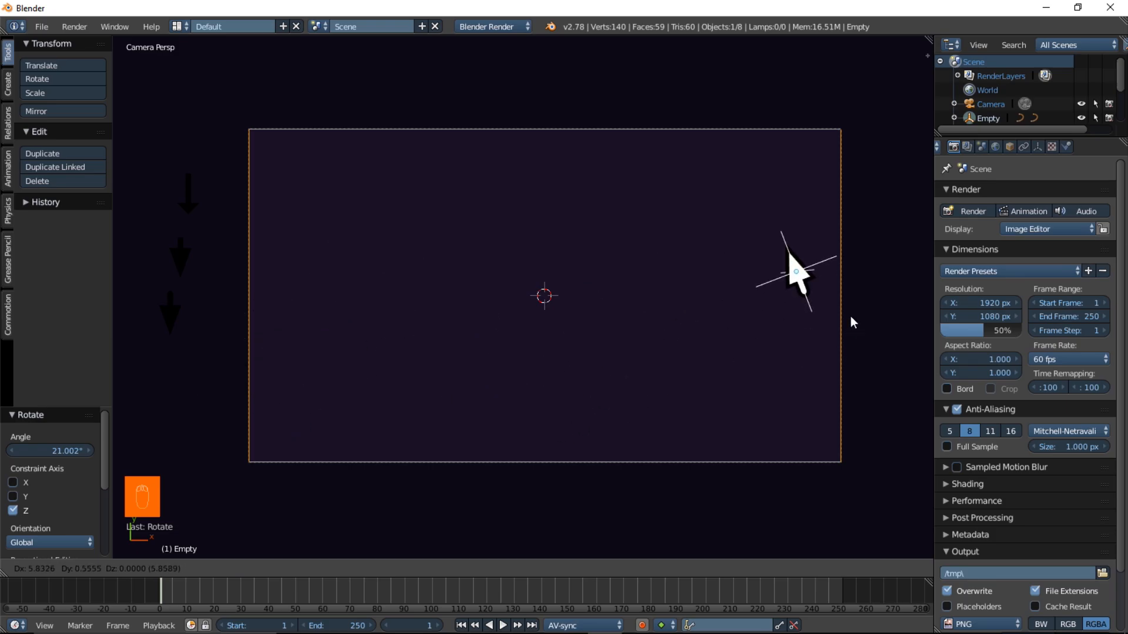
right_click(466, 410)
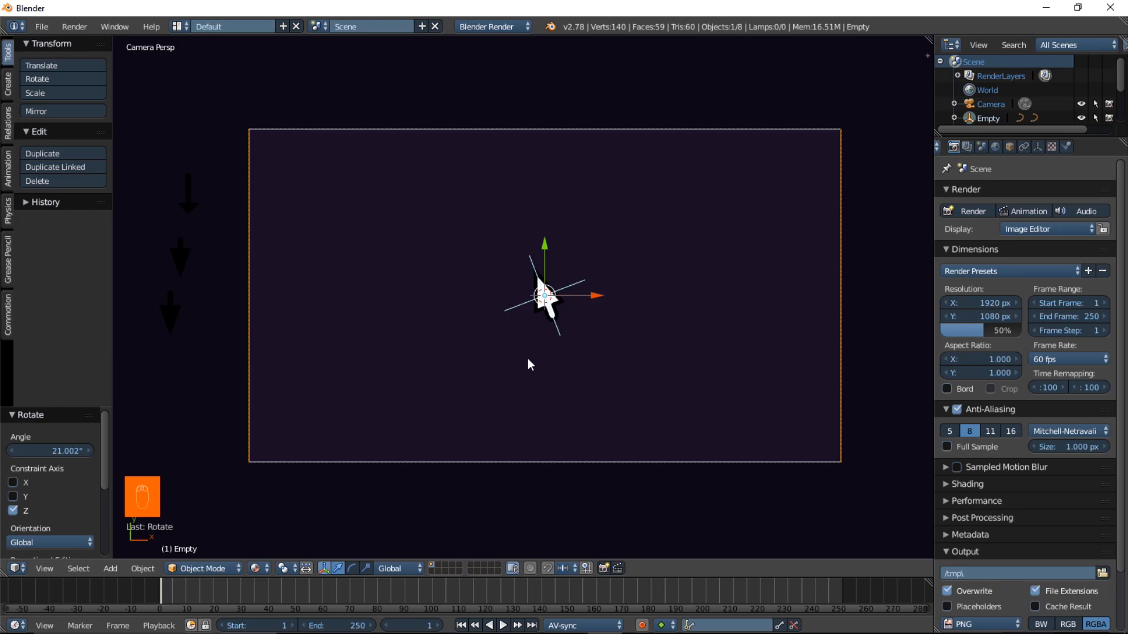
scroll(527, 359, "up", 1)
scroll(527, 358, "up", 1)
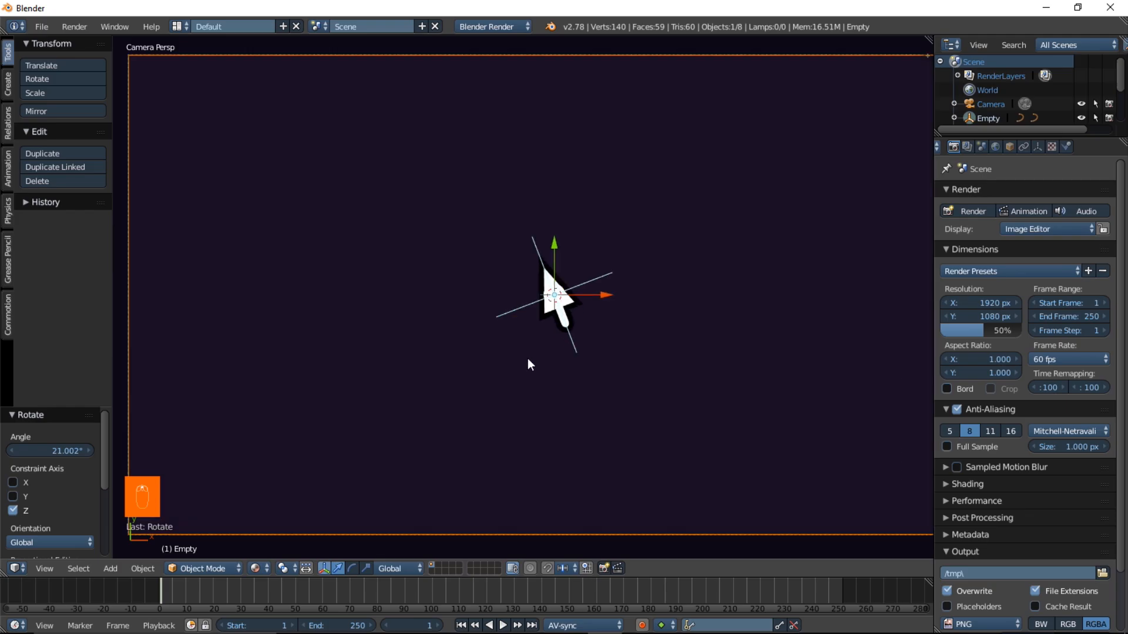
scroll(527, 358, "down", 2)
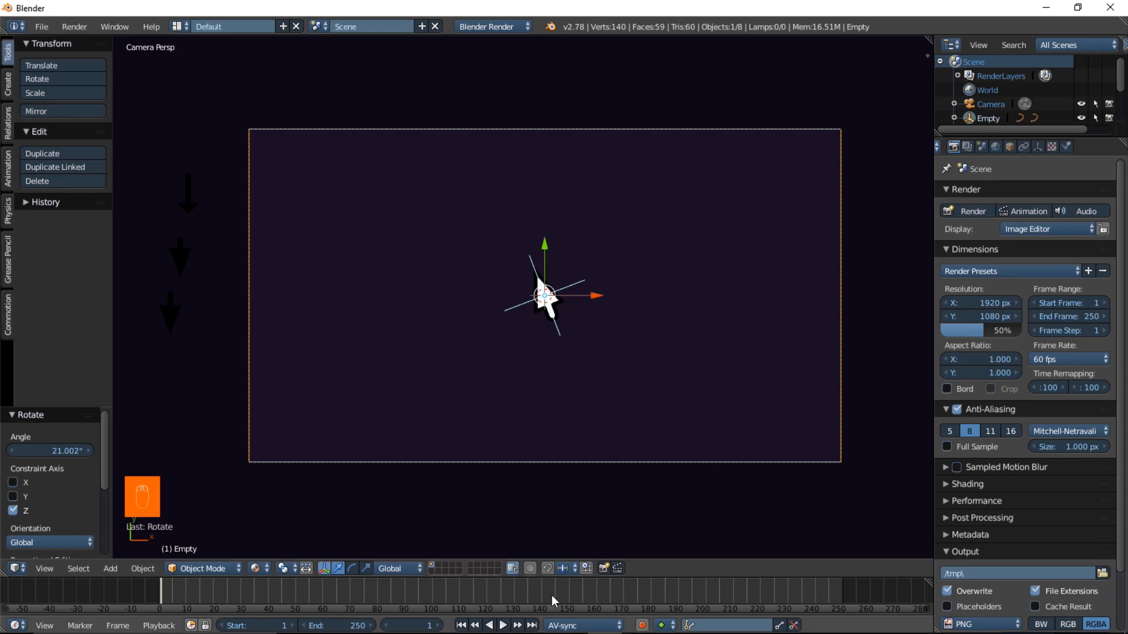
left_click(506, 626)
key("g")
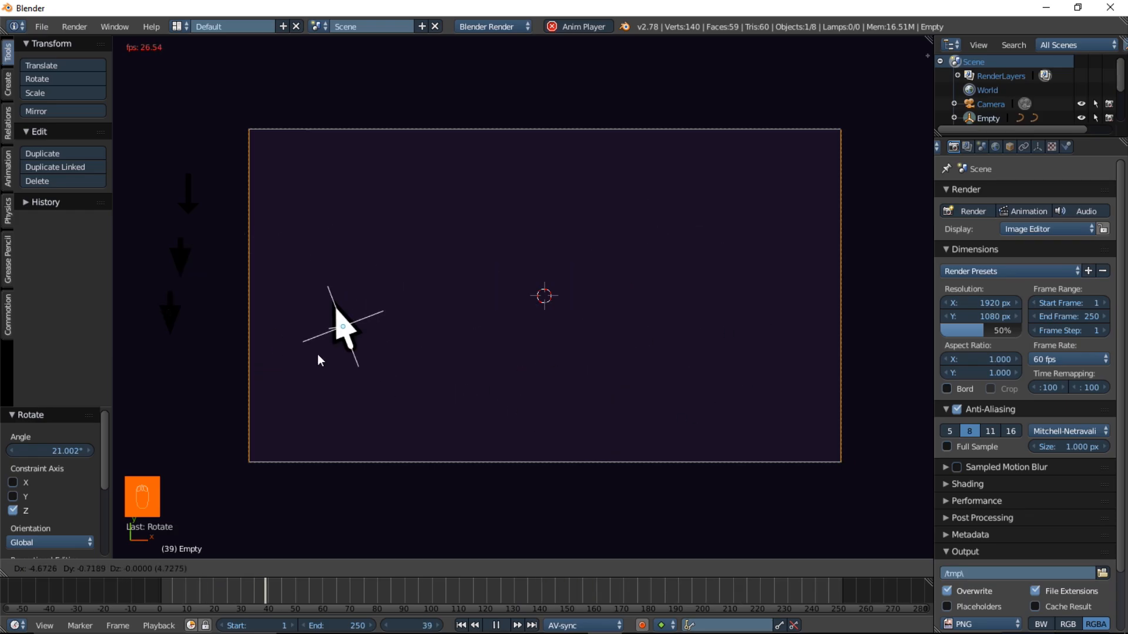
key("Escape")
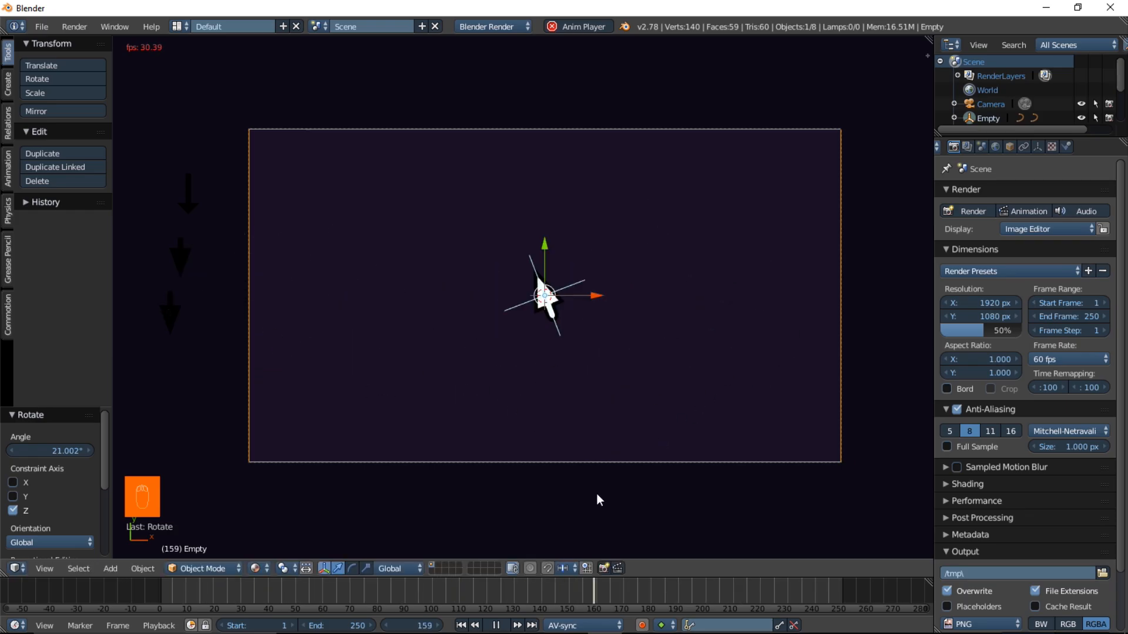
left_click(503, 625)
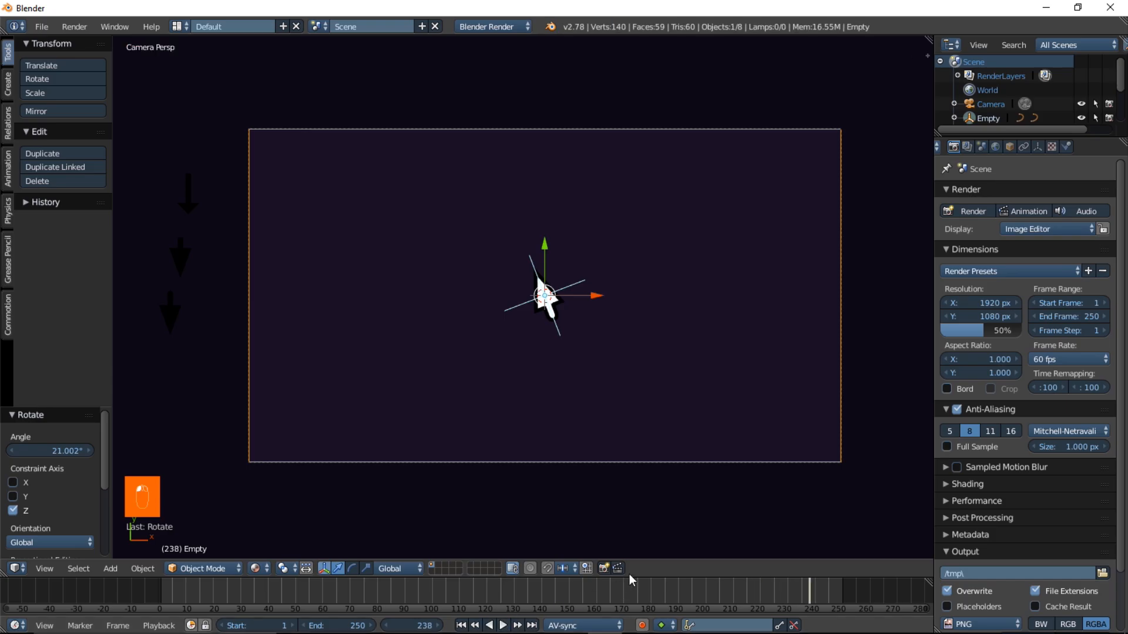
scroll(588, 454, "down", 1)
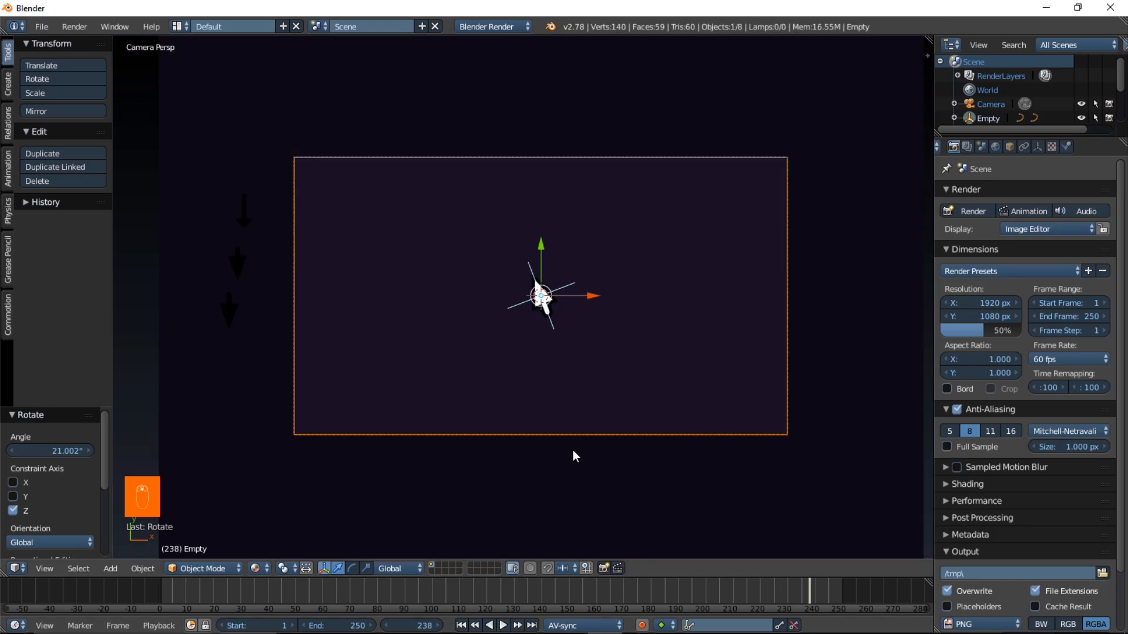
scroll(573, 450, "up", 2)
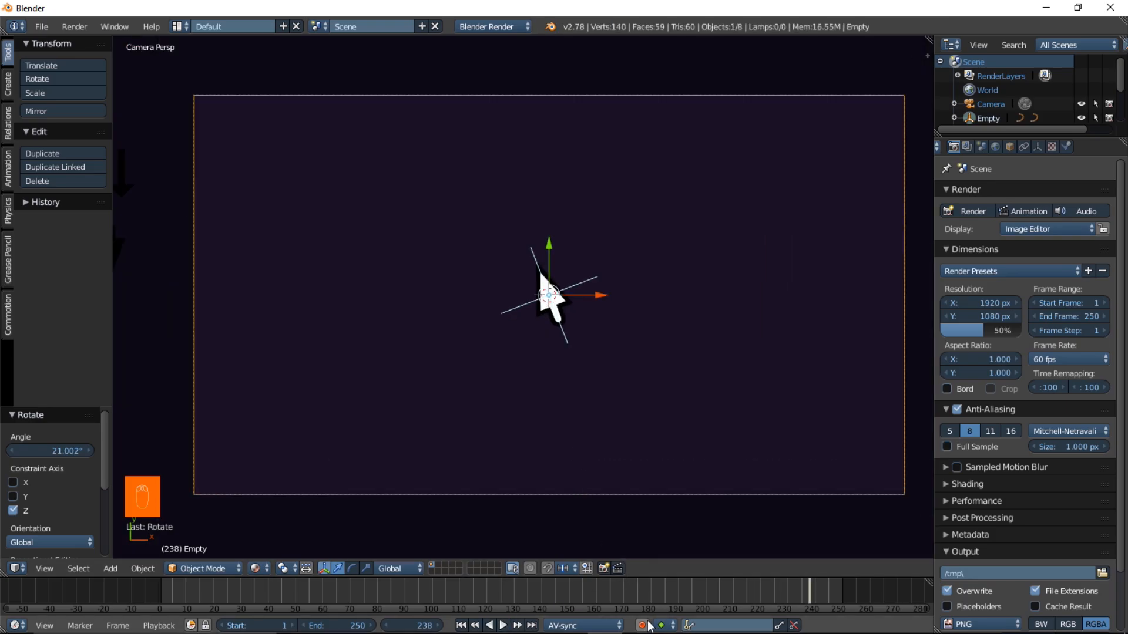
Set the timeline's end frame to 393
left_click(338, 621)
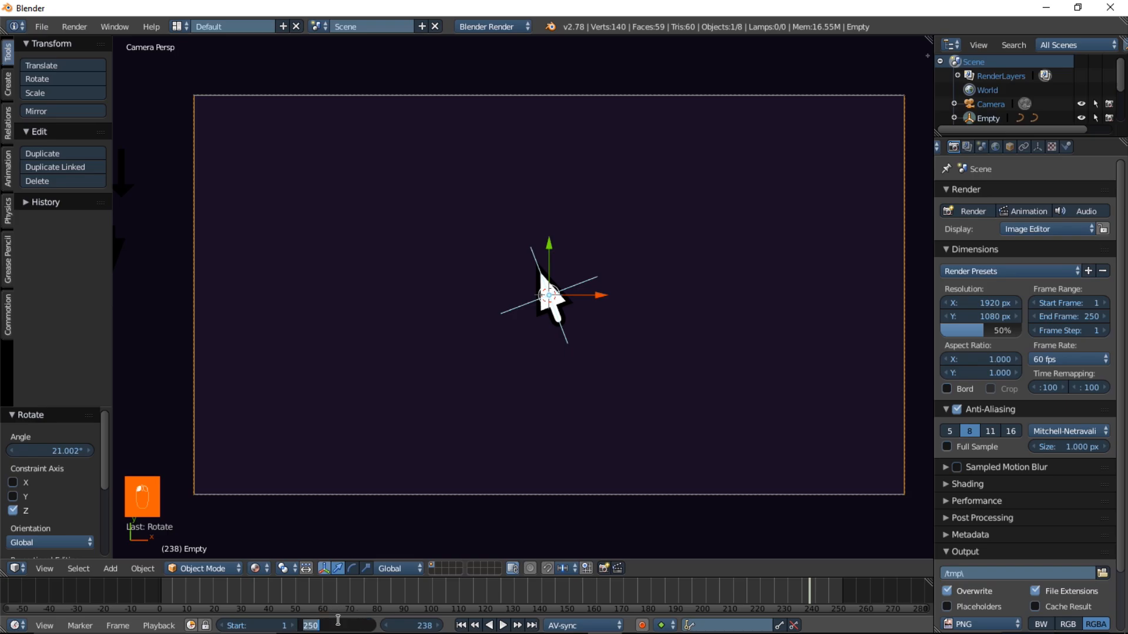
left_click(519, 594)
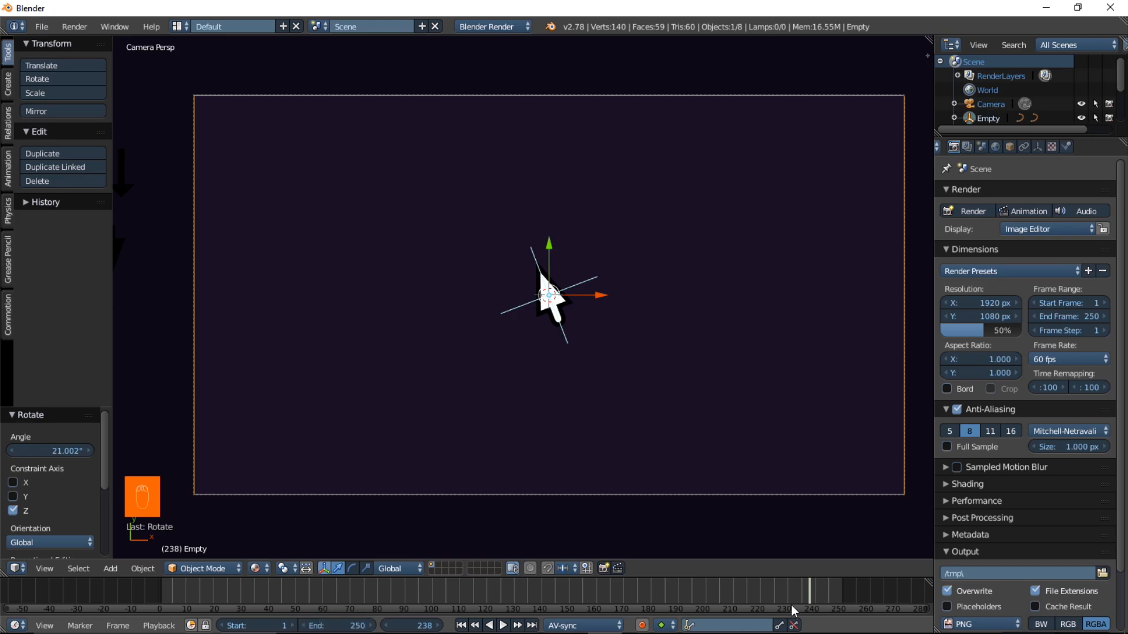
left_click(505, 626)
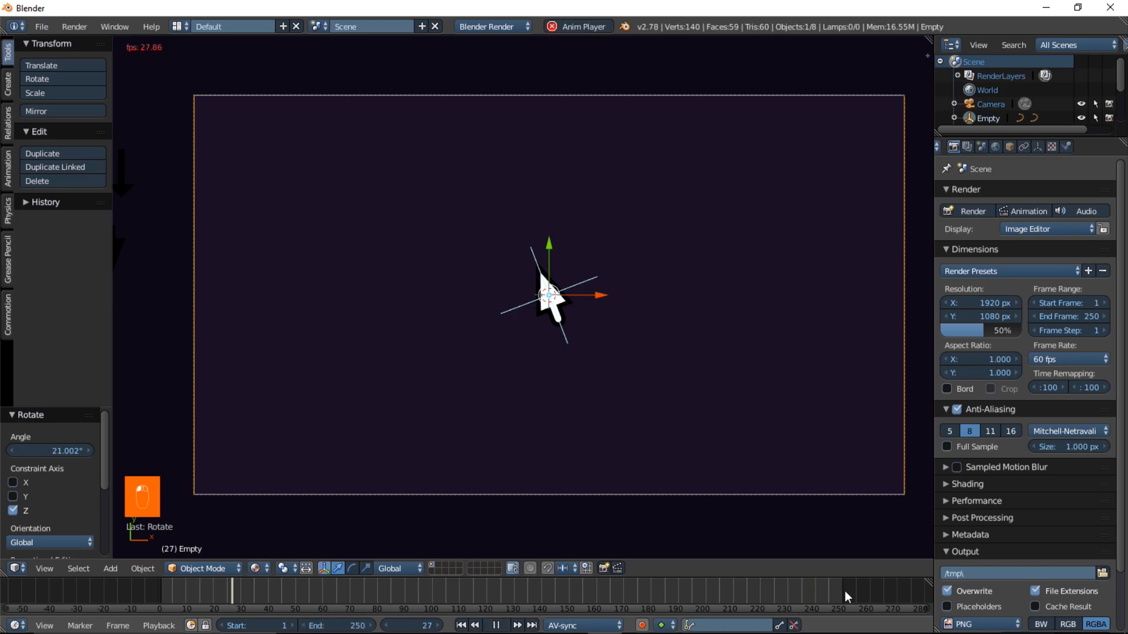
left_click(496, 626)
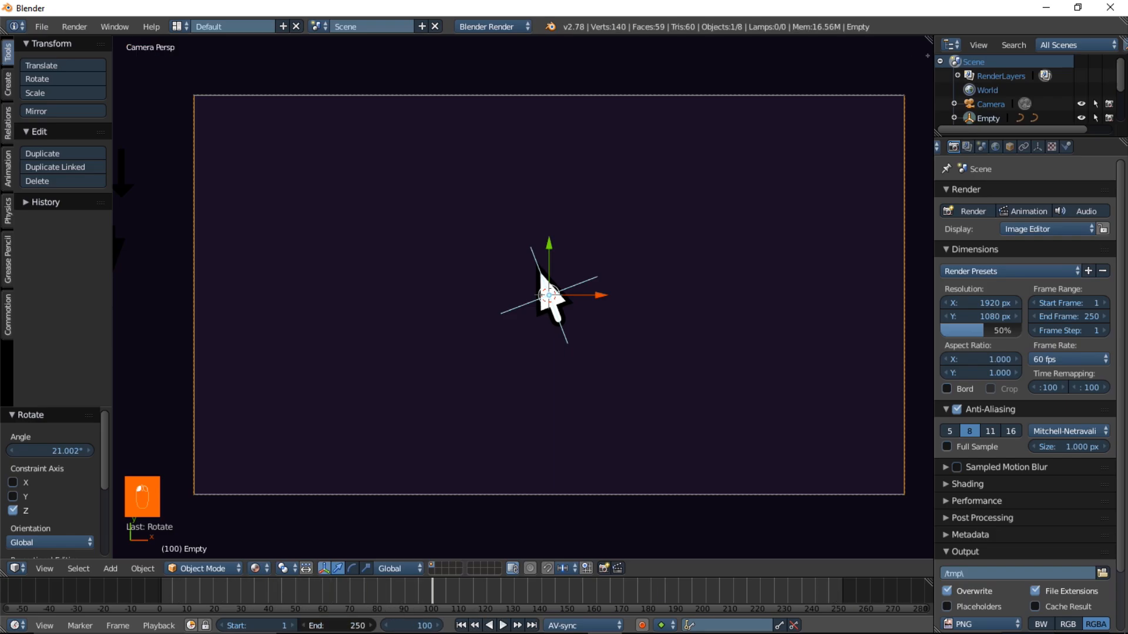
left_click_drag(338, 626, 432, 626)
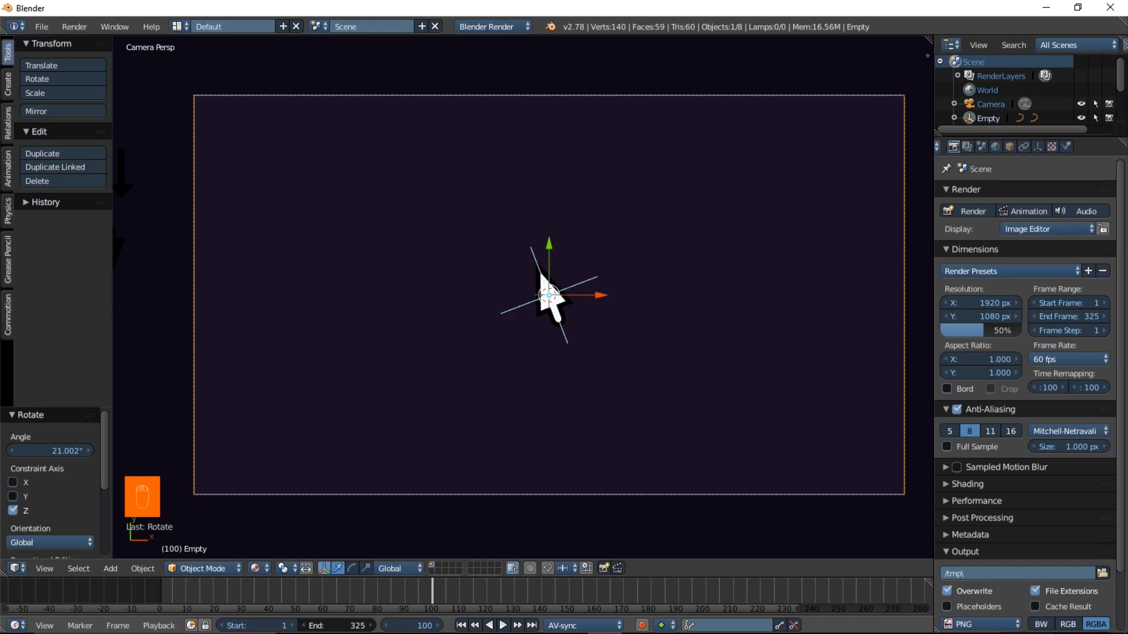
left_click_drag(337, 626, 359, 626)
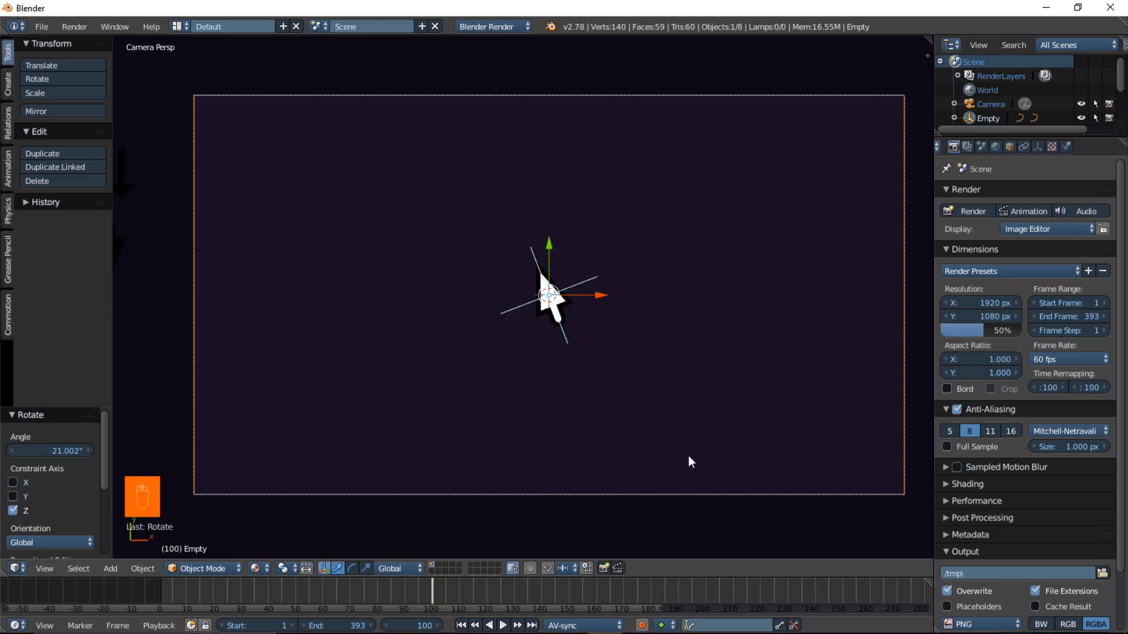
Move the empty with its arrow just outside the camera frame's left edge, about -7.94 in X and 0.48 in Y
key("g")
left_click(280, 430)
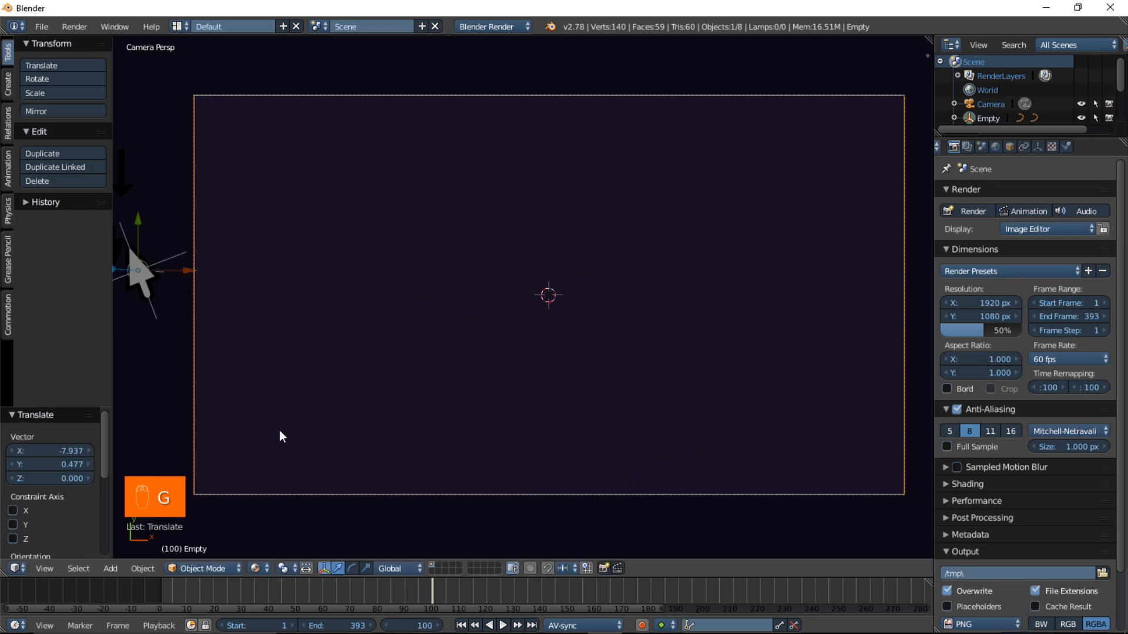
scroll(377, 432, "down", 3)
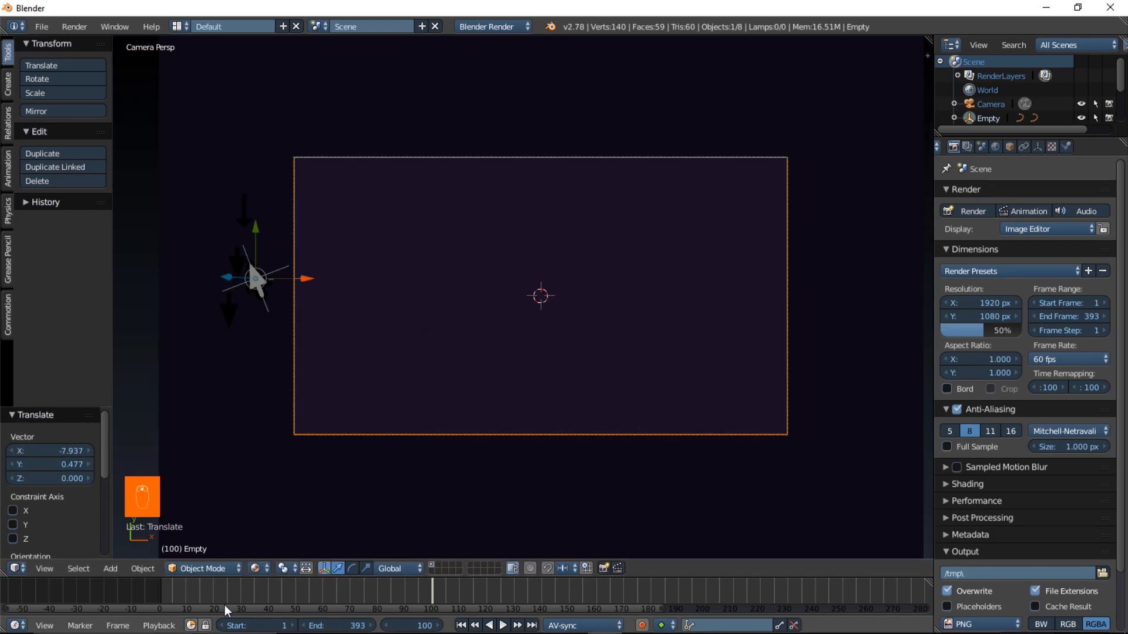
Go to frame 0 and enable automatic keyframe insertion
left_click(155, 592)
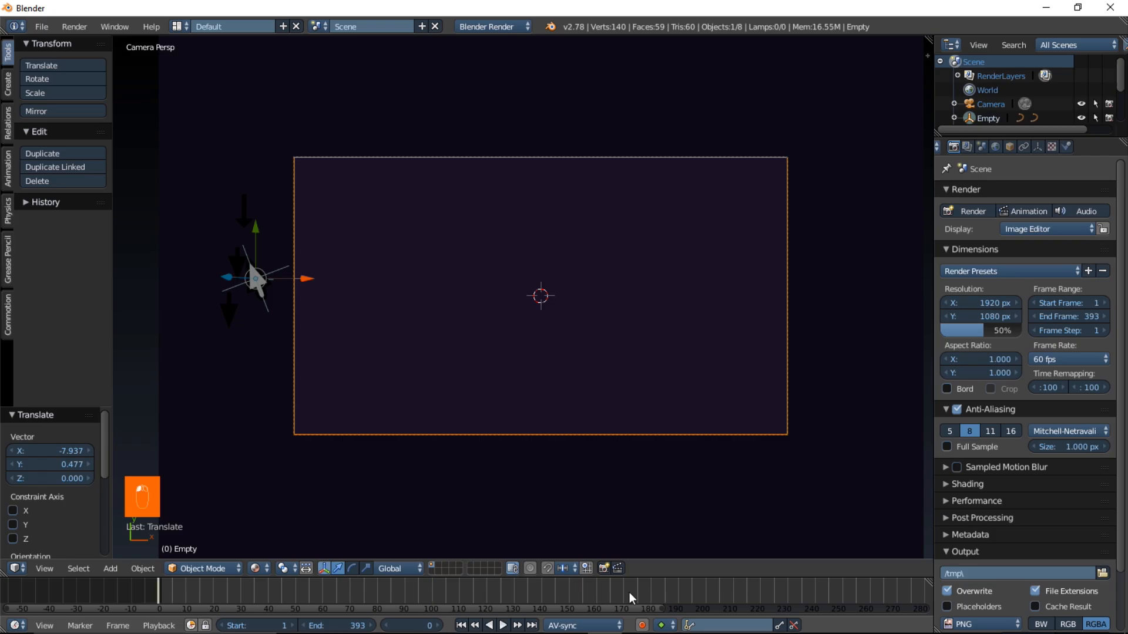
left_click(643, 625)
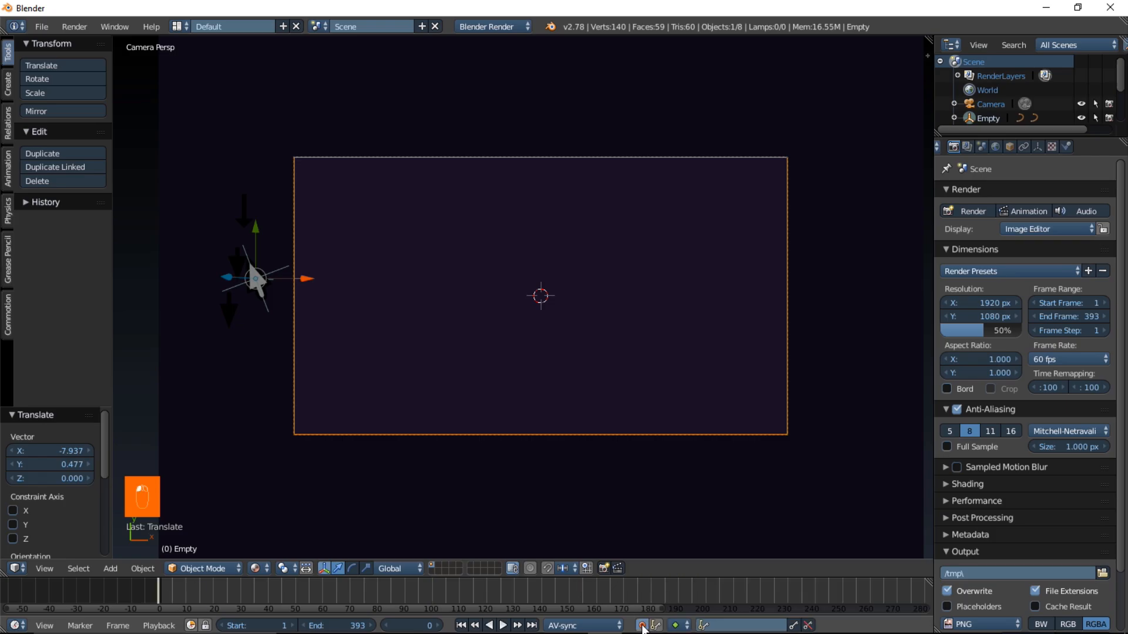
Record the empty during playback, moving it about 10.29 in X and -0.63 in Y into the camera frame, and pulsing its scale to about 1.04
left_click(504, 626)
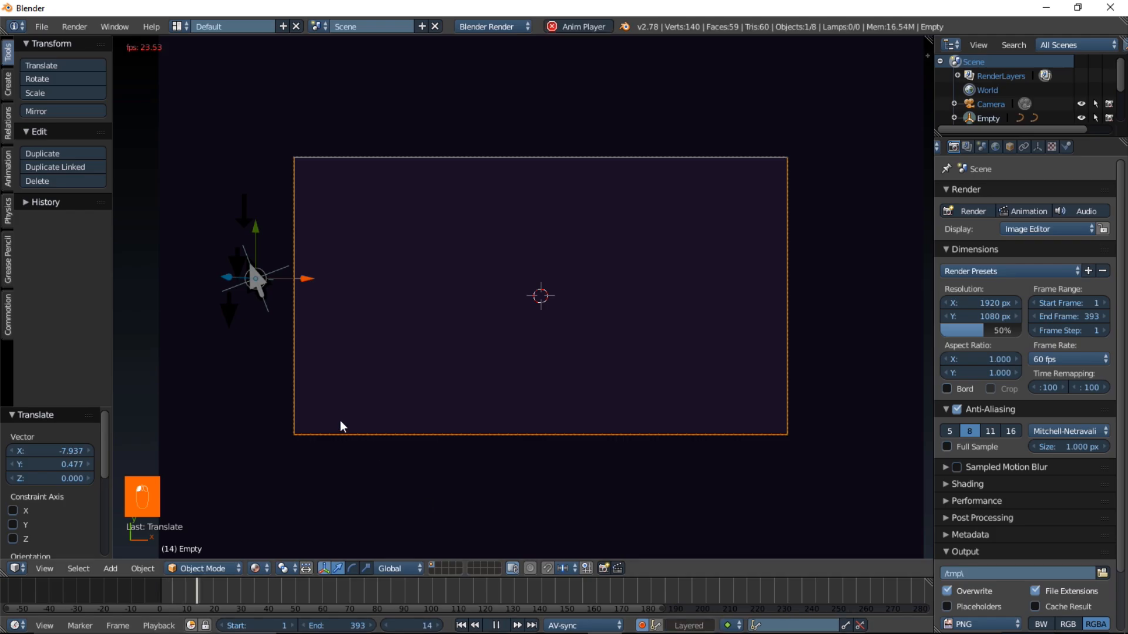
key("g")
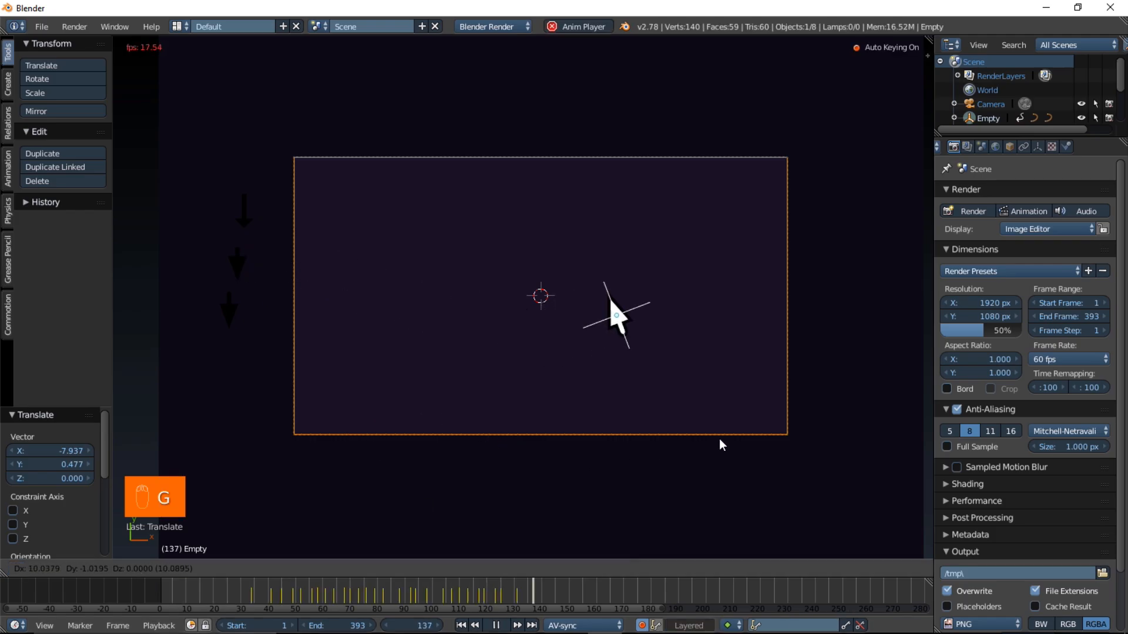
key("s")
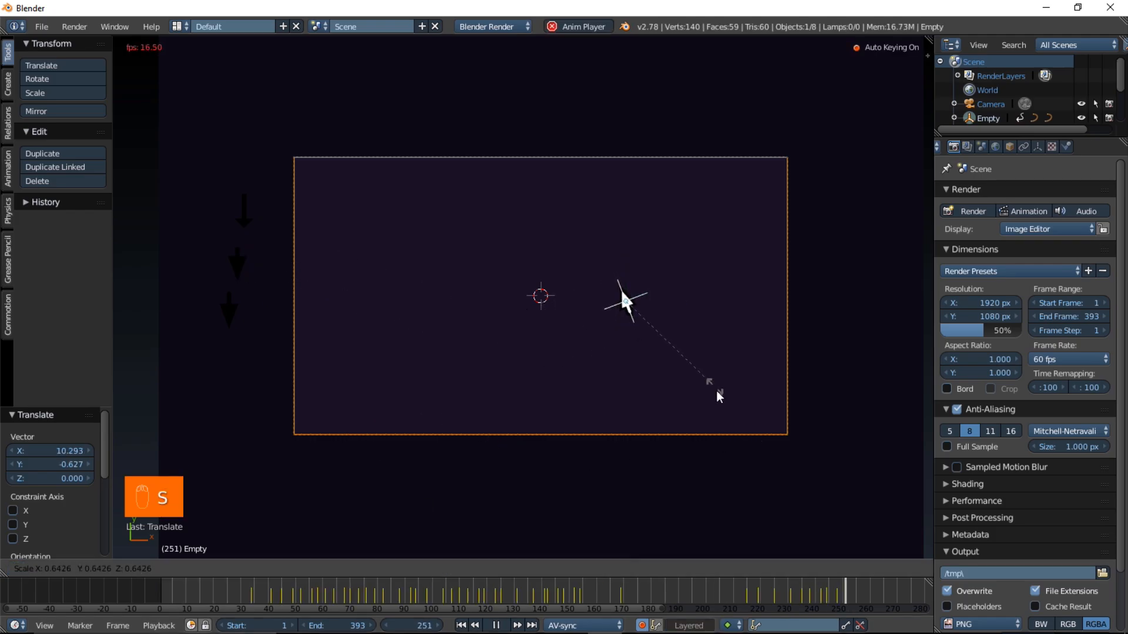
left_click(752, 433)
Replay the recorded cursor movement several times from about frame 30 to review it, and stop the playback
left_click(242, 585)
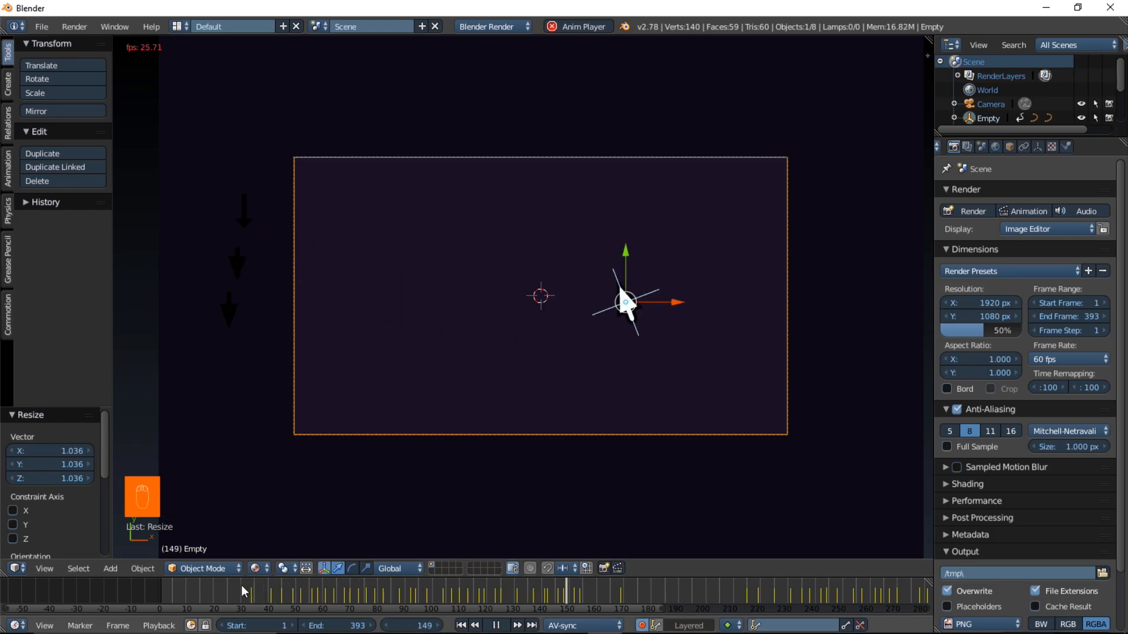
left_click(241, 585)
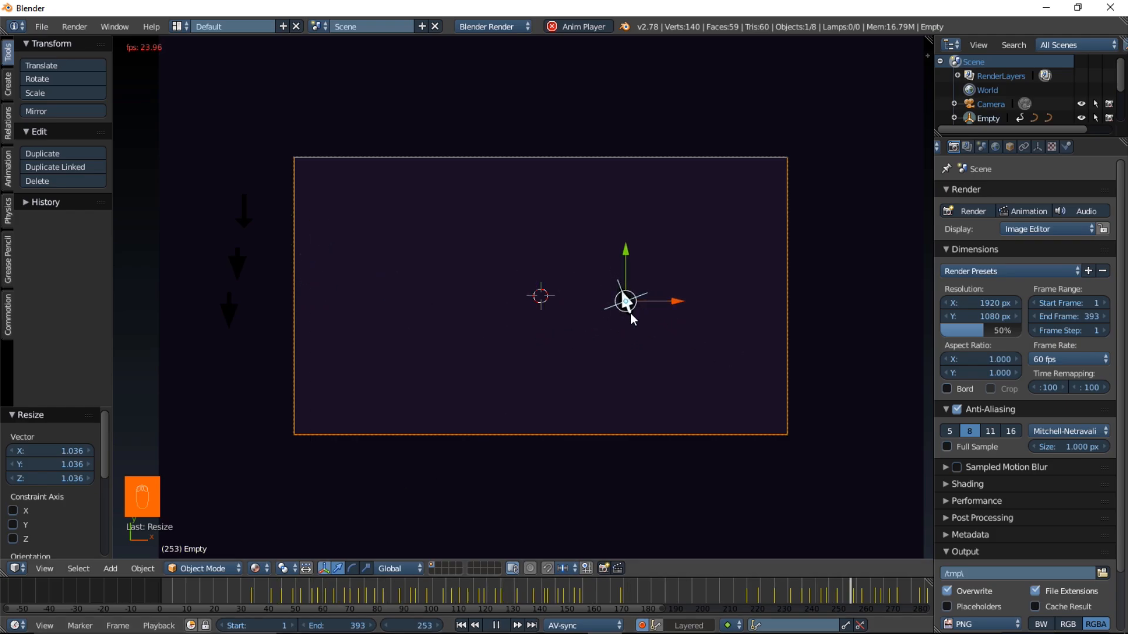
left_click(740, 590)
scroll(666, 379, "up", 1)
left_click(262, 585)
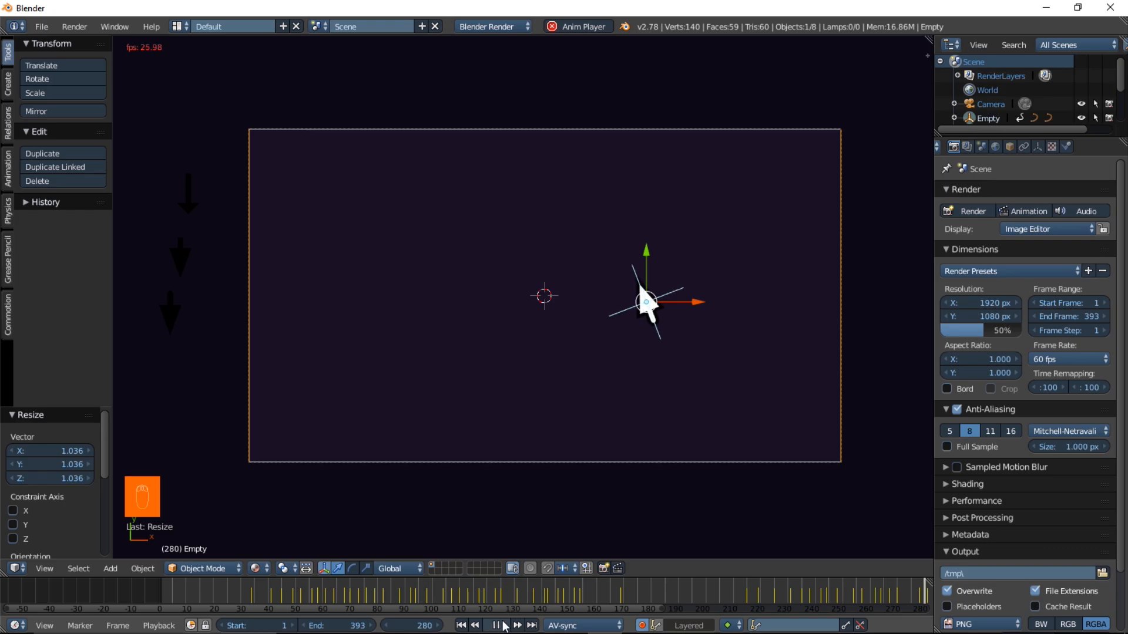
key("alt+a")
Split the 3D view vertically and turn the new area beside it into a Dope Sheet
left_click_drag(3, 566, 348, 566)
left_click(23, 567)
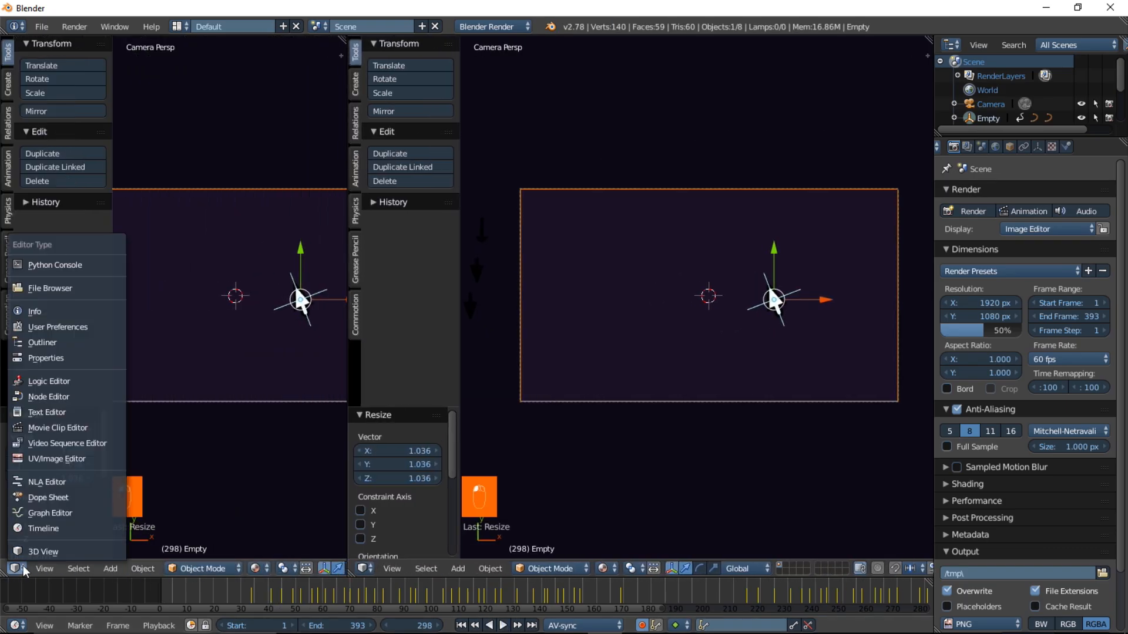
left_click(61, 499)
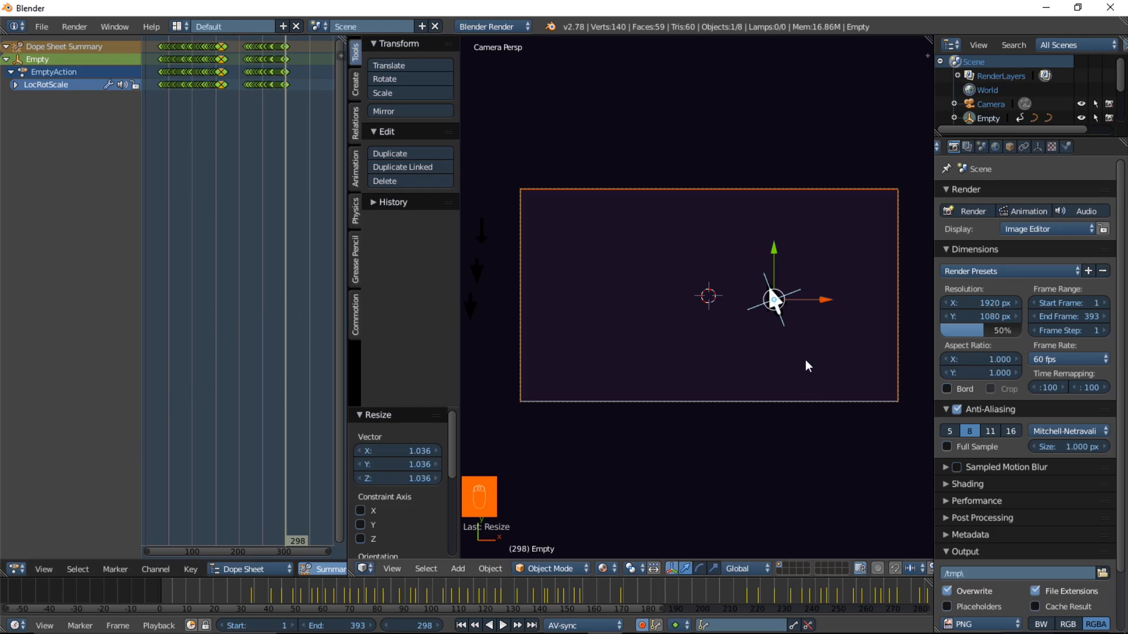
Delete all of the empty's recorded keyframes from the Dope Sheet
scroll(808, 362, "up", 1)
scroll(808, 362, "down", 1)
middle_click_drag(791, 355, 791, 345, "shift")
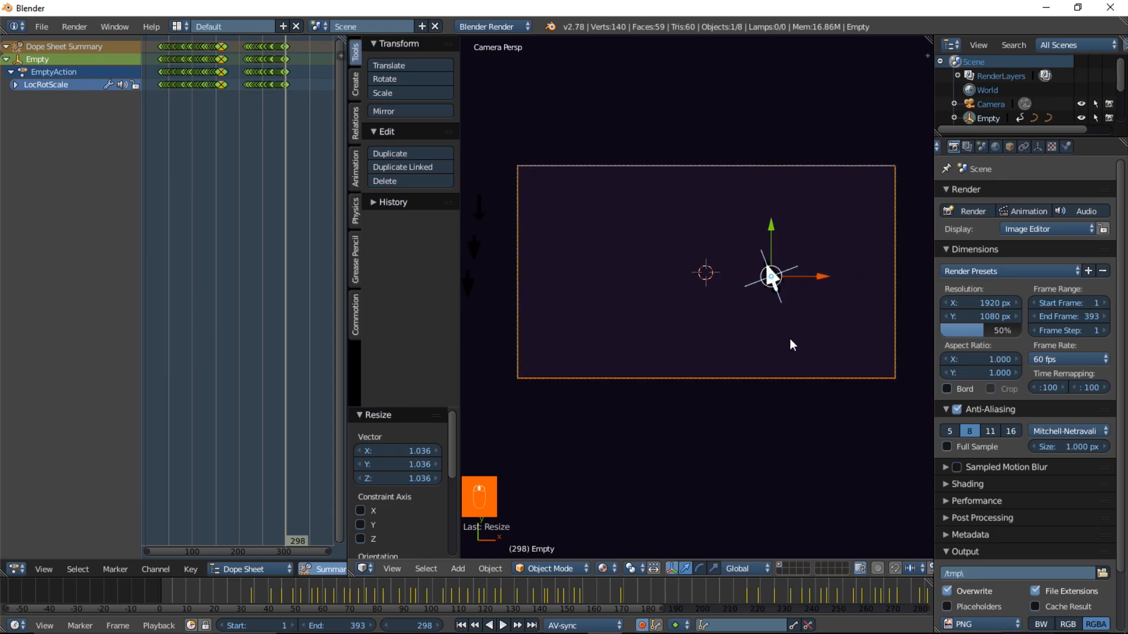
scroll(790, 345, "up", 1)
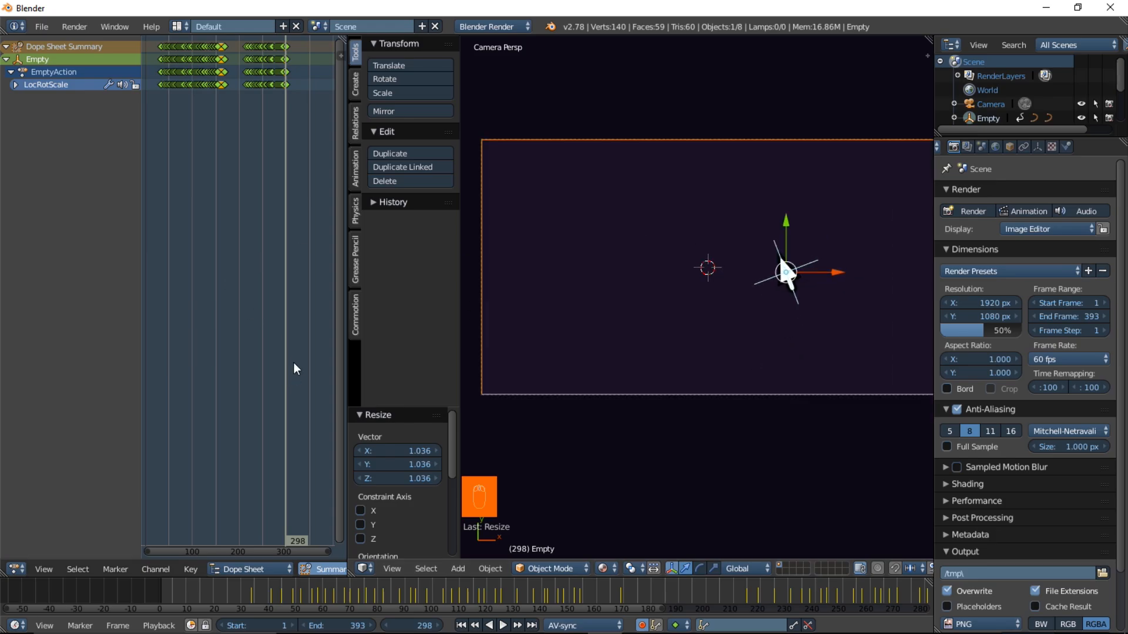
key("x")
left_click(310, 270)
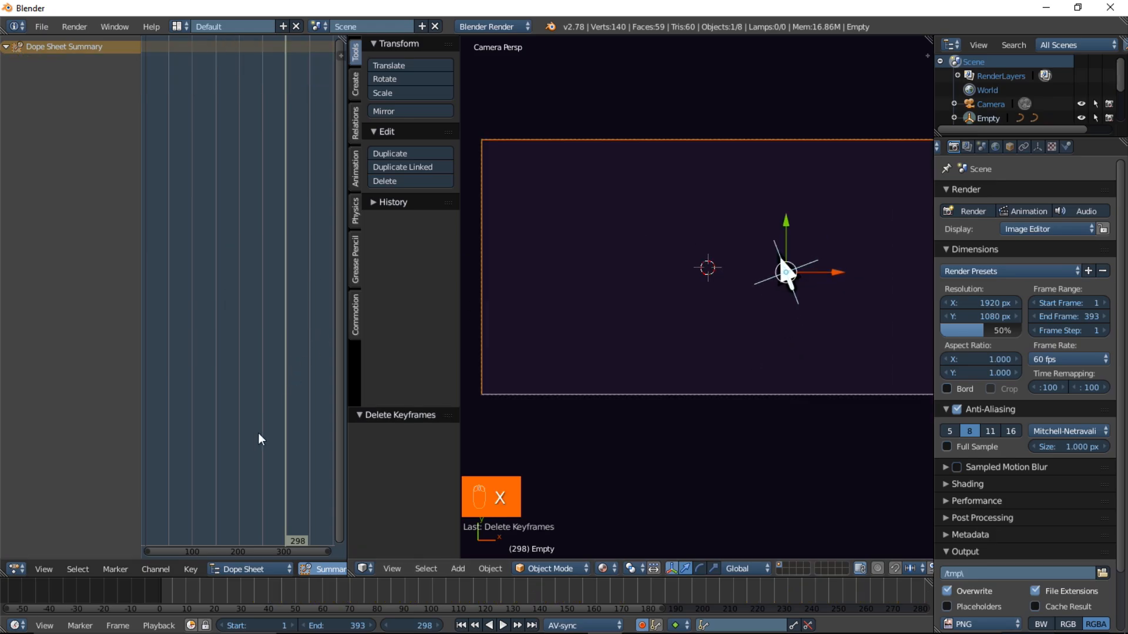
At frame 0, move the empty back outside the camera frame's left edge, about -10.48 in X and 0.15 in Y
left_click_drag(178, 594, 128, 595)
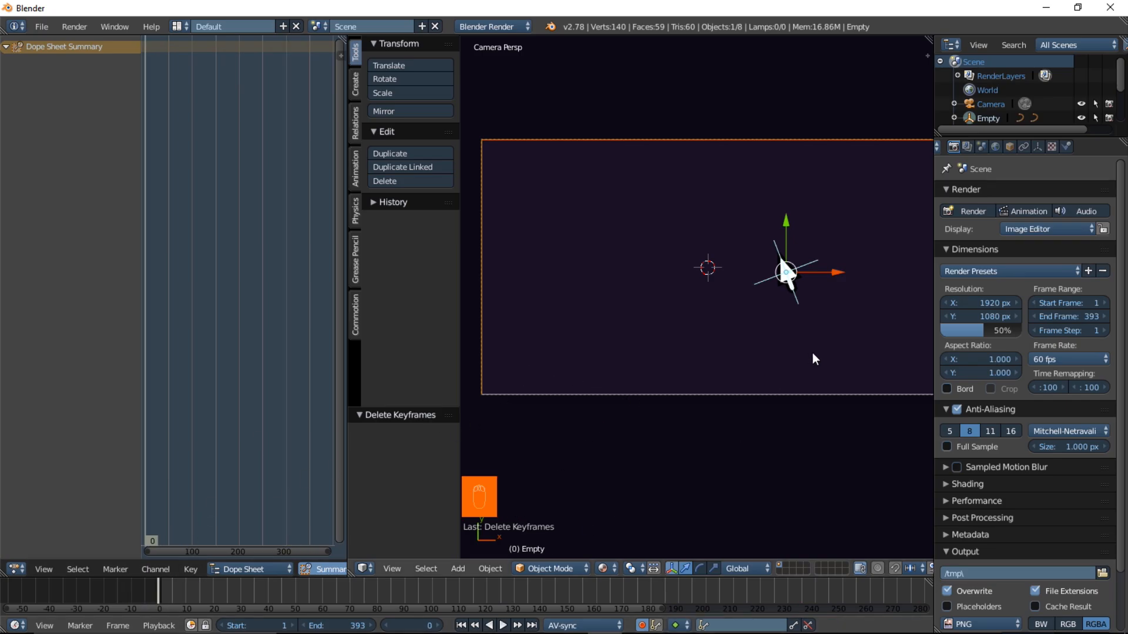
scroll(836, 344, "down", 1)
key("g")
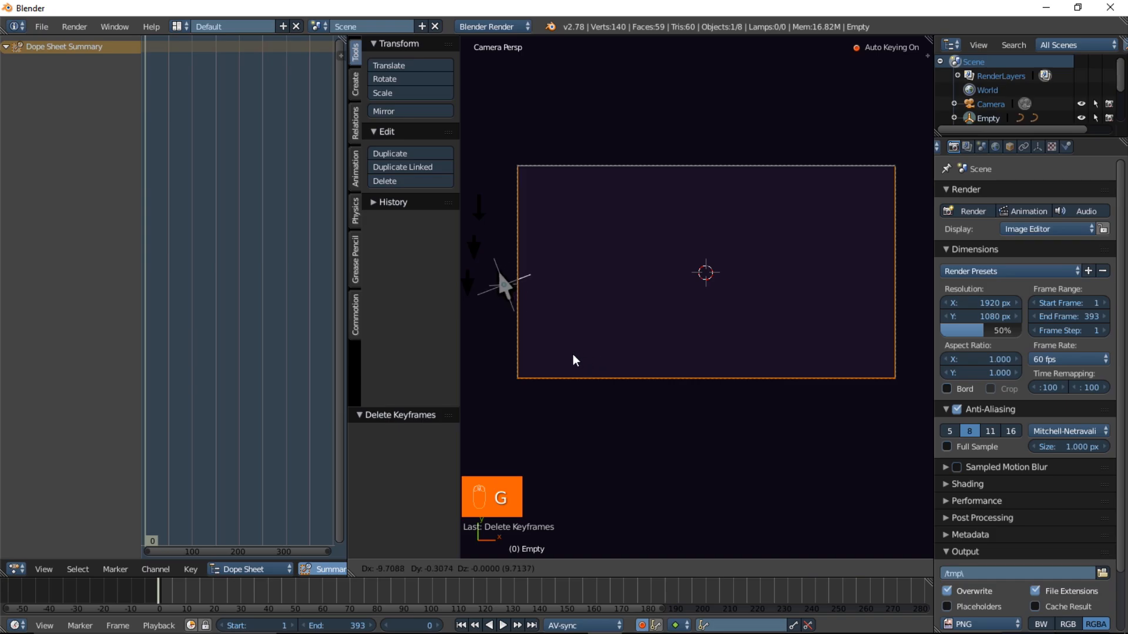
left_click(559, 345)
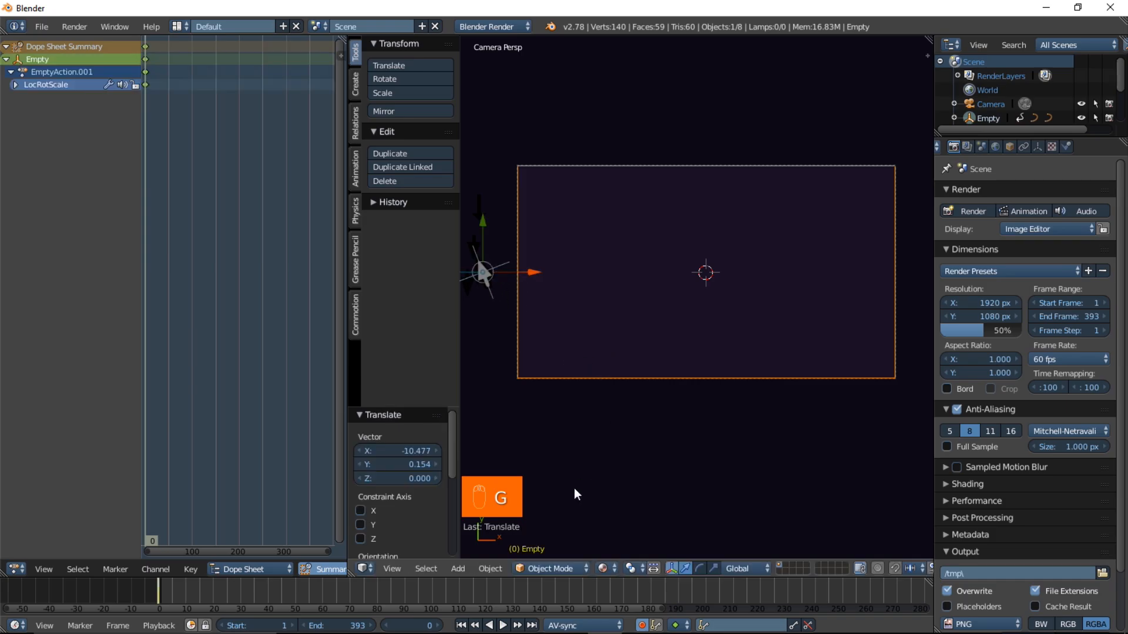
Record a second take during playback, moving the empty about 8.66 in X and -0.28 in Y and pulsing its scale to about 0.985
left_click(503, 626)
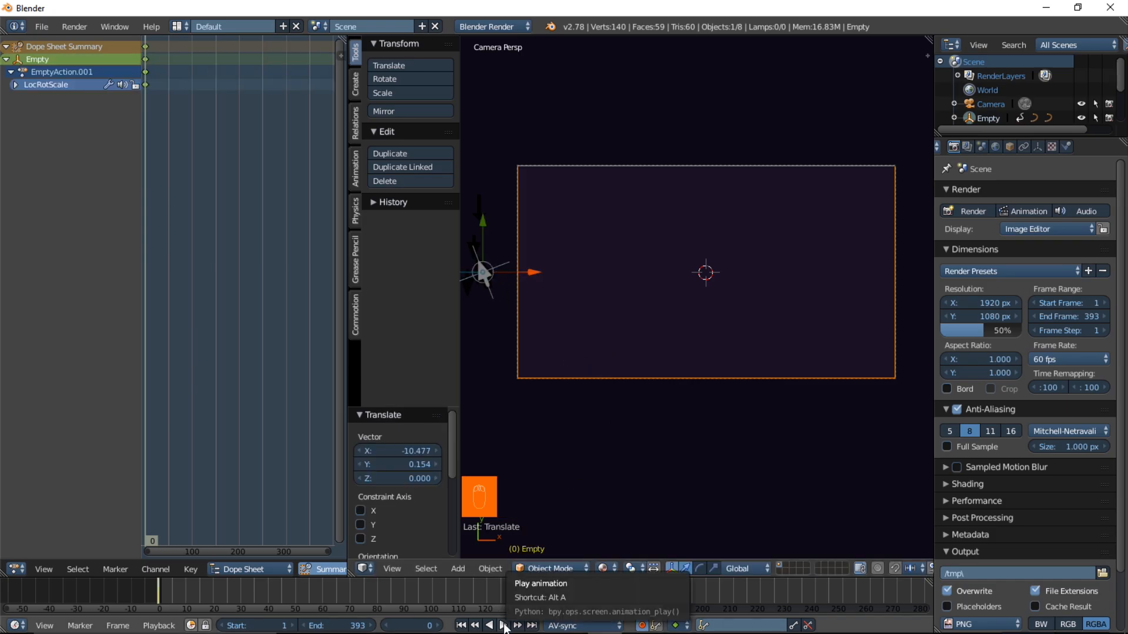
key("g")
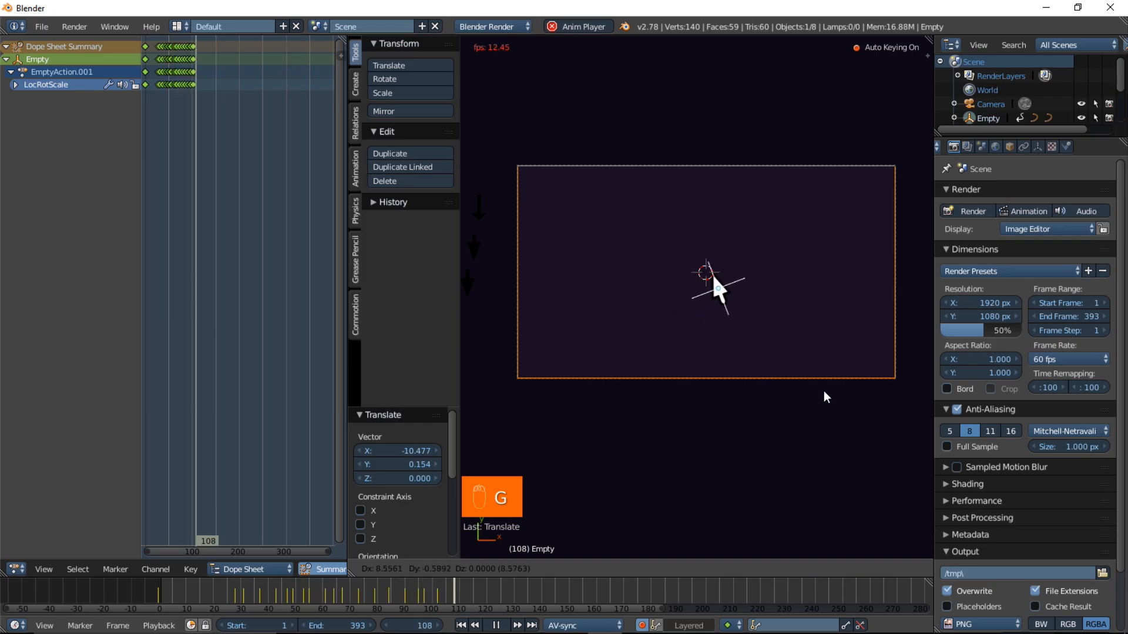
left_click(824, 390)
key("s")
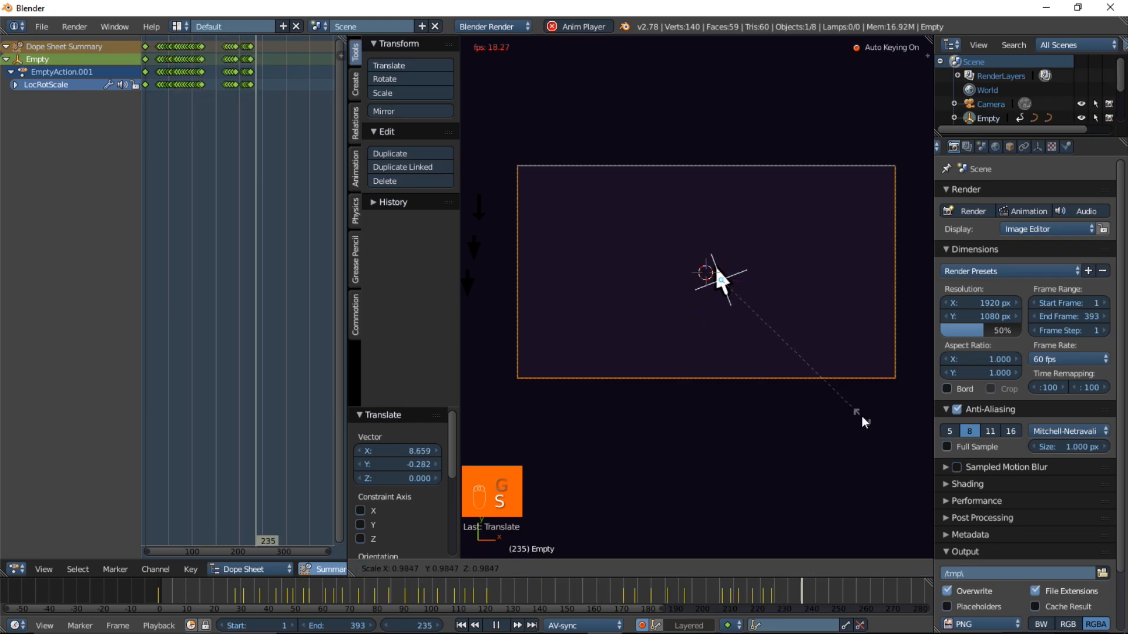
left_click(862, 416)
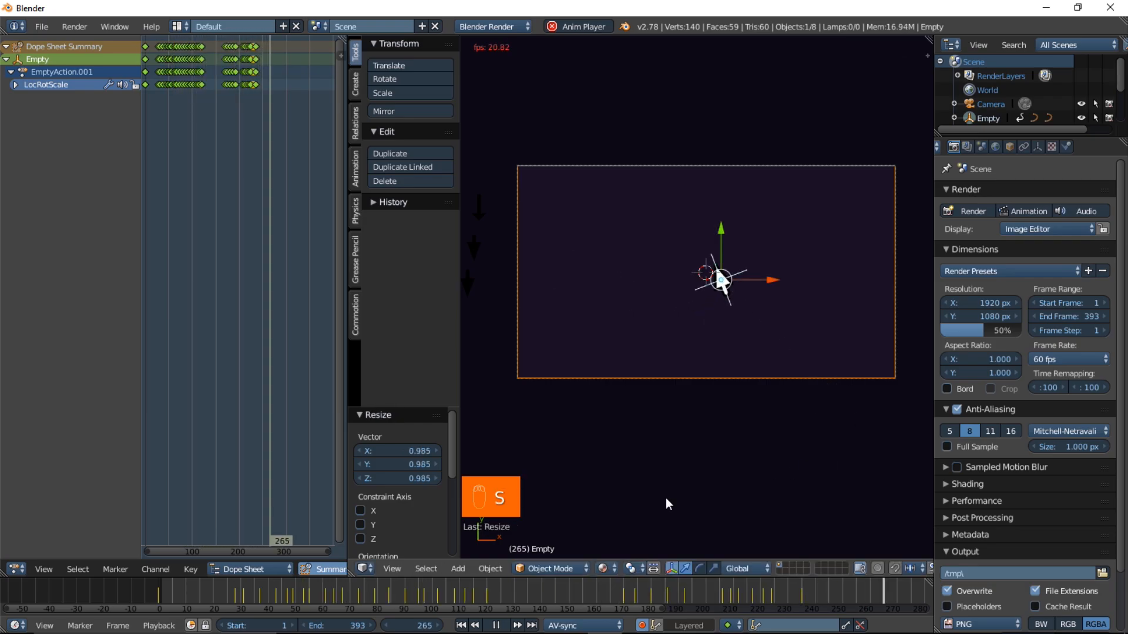
Replay the second take, return to frame 0 and delete all its keyframes
left_click(150, 589)
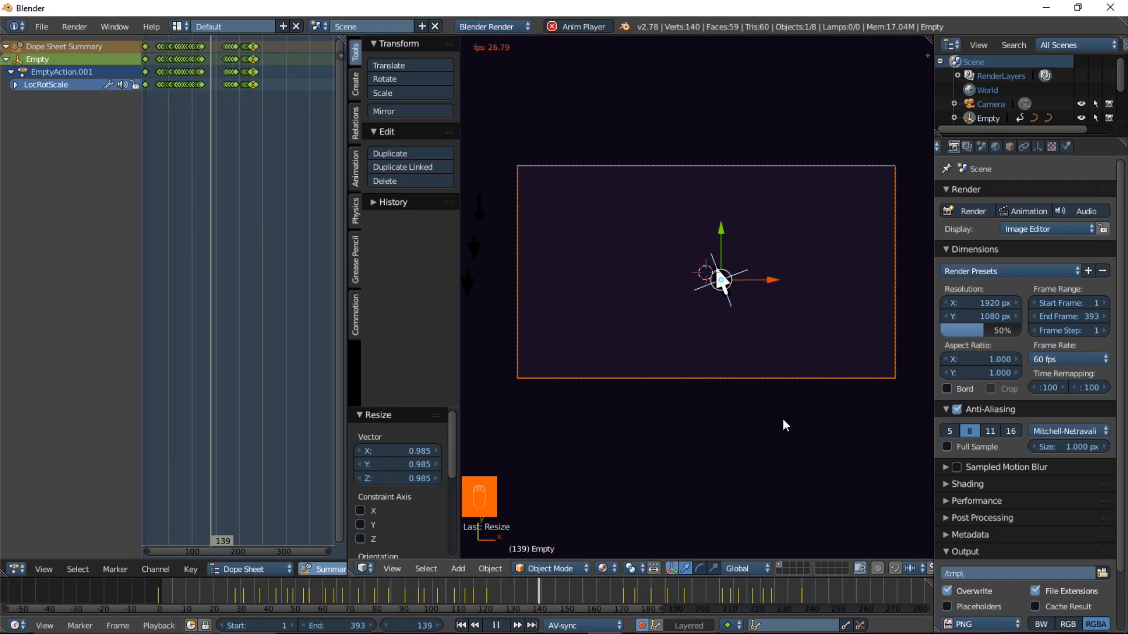
left_click(494, 623)
left_click(117, 598)
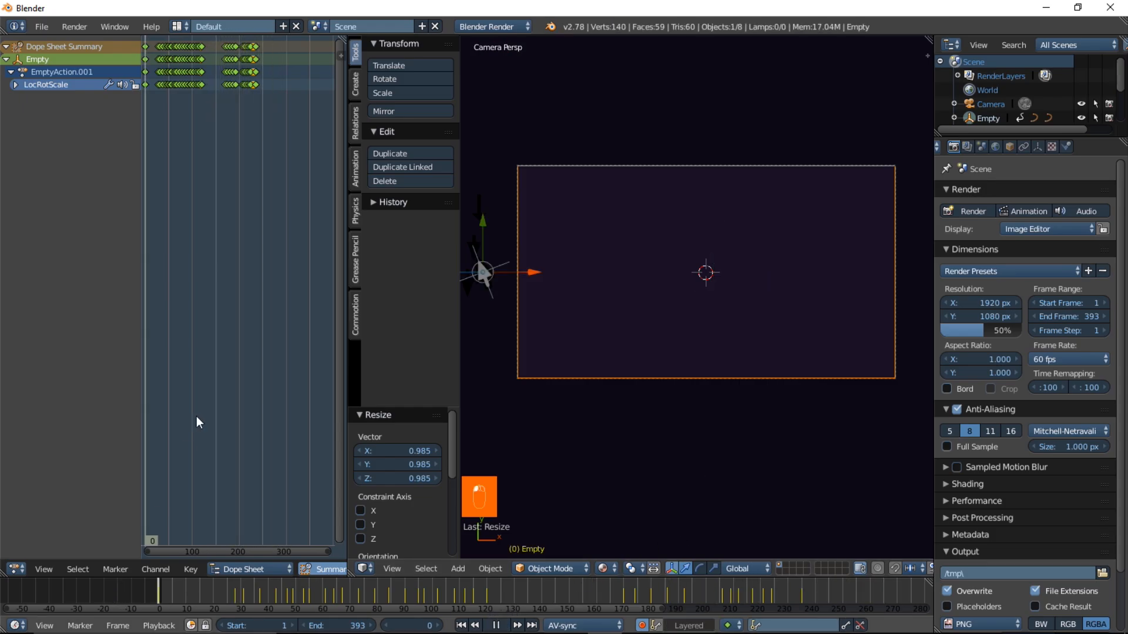
key("x")
left_click(254, 257)
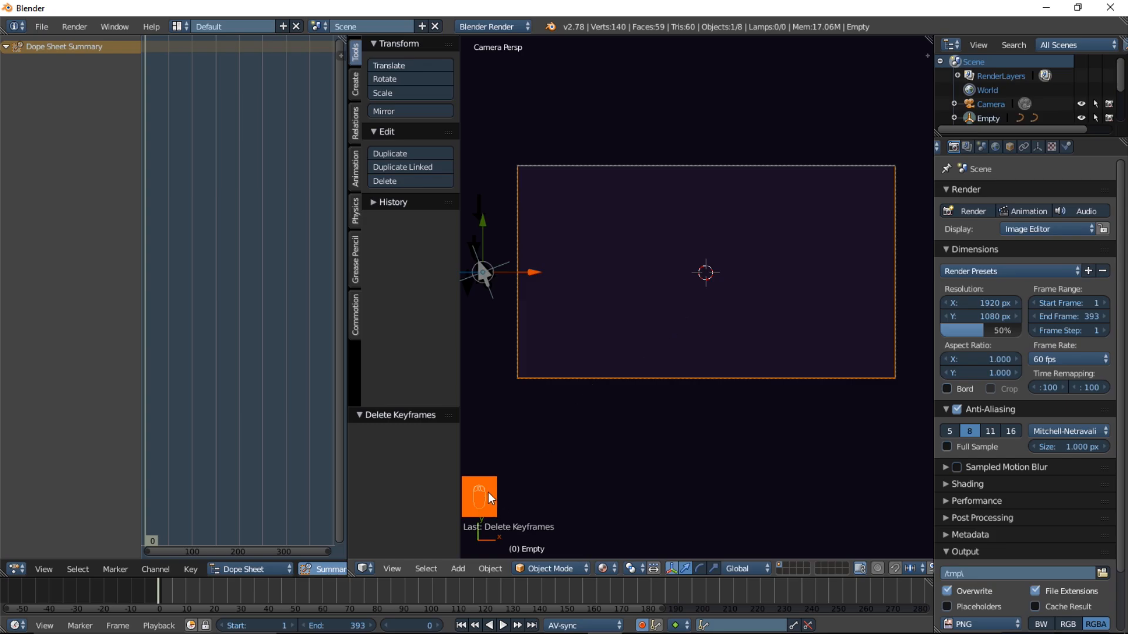
Record a third take during playback, moving the empty about 10.76 in X and 0.21 in Y and pulsing its scale to about 0.993
left_click(504, 626)
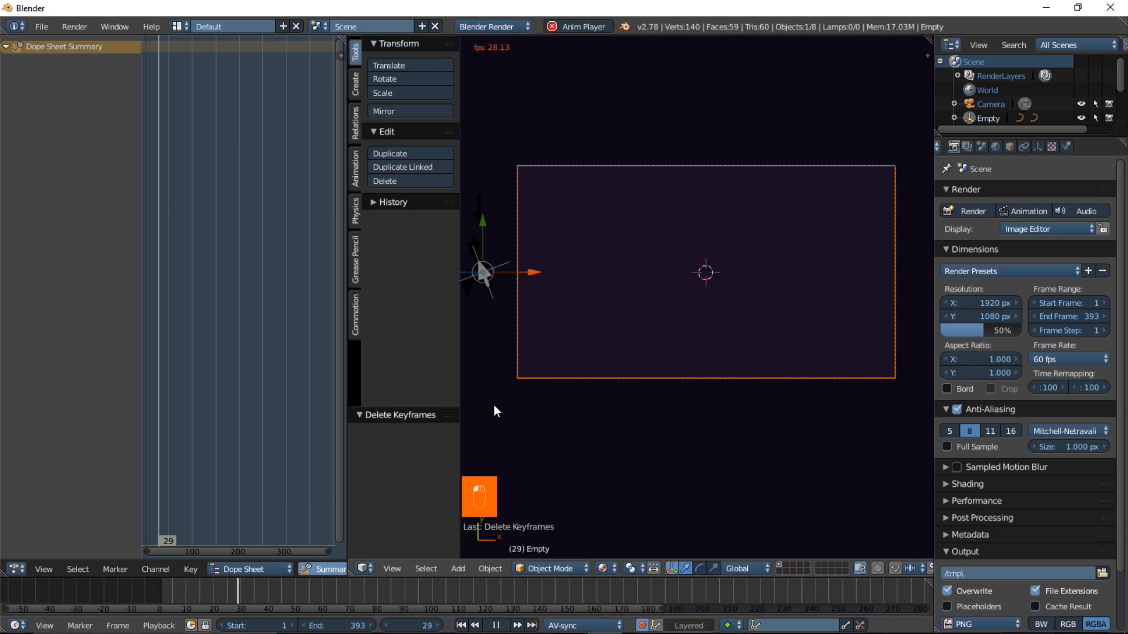
key("g")
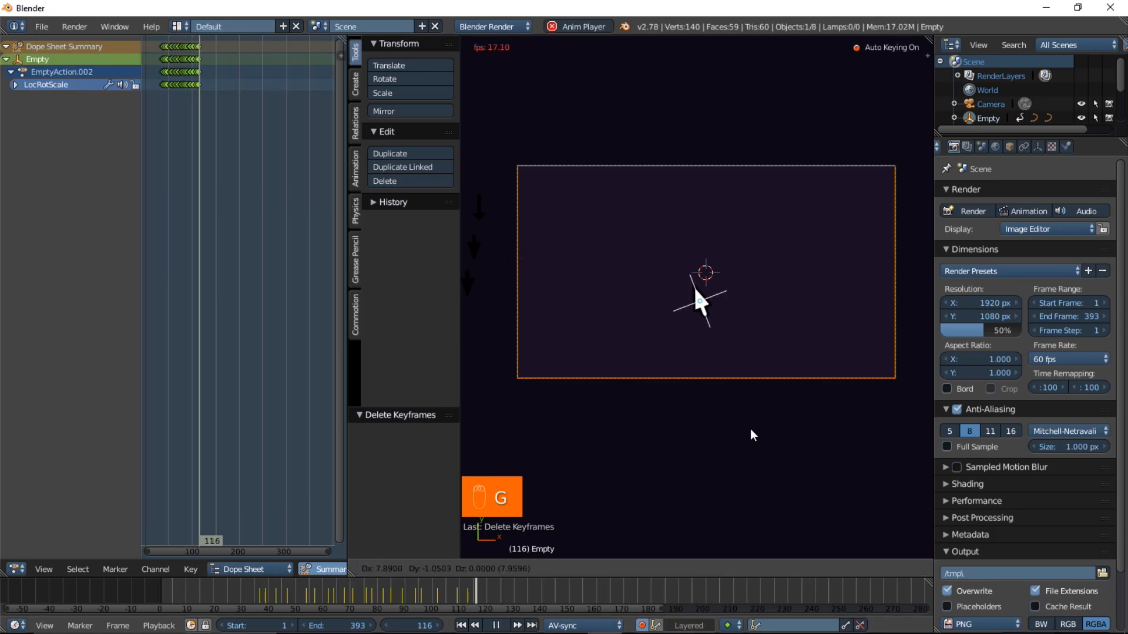
left_click(794, 397)
key("s")
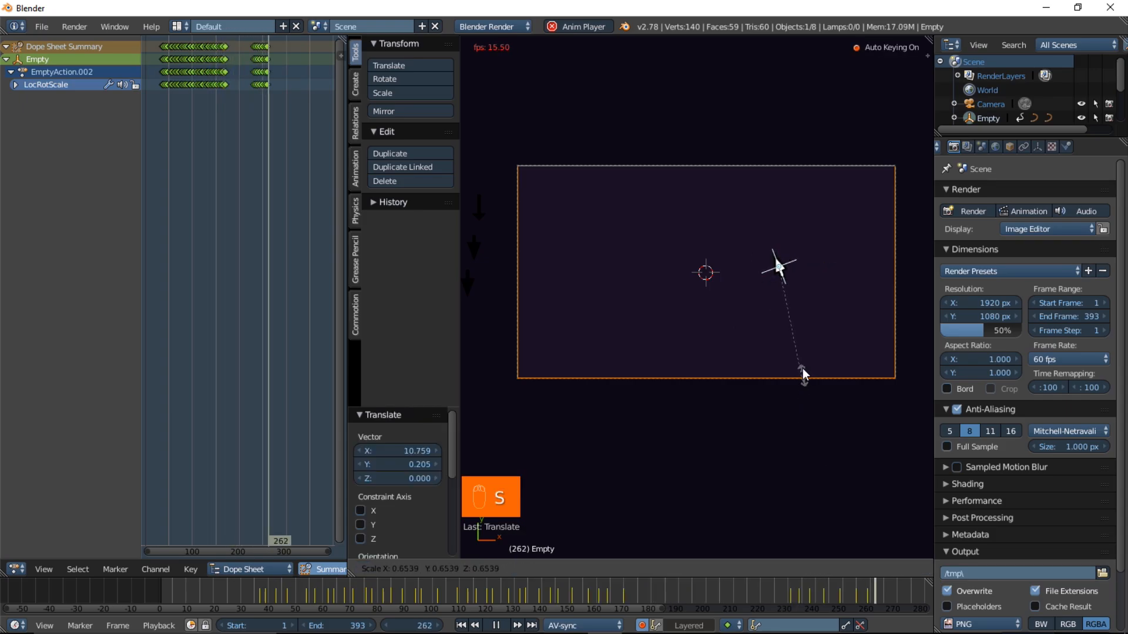
left_click(825, 448)
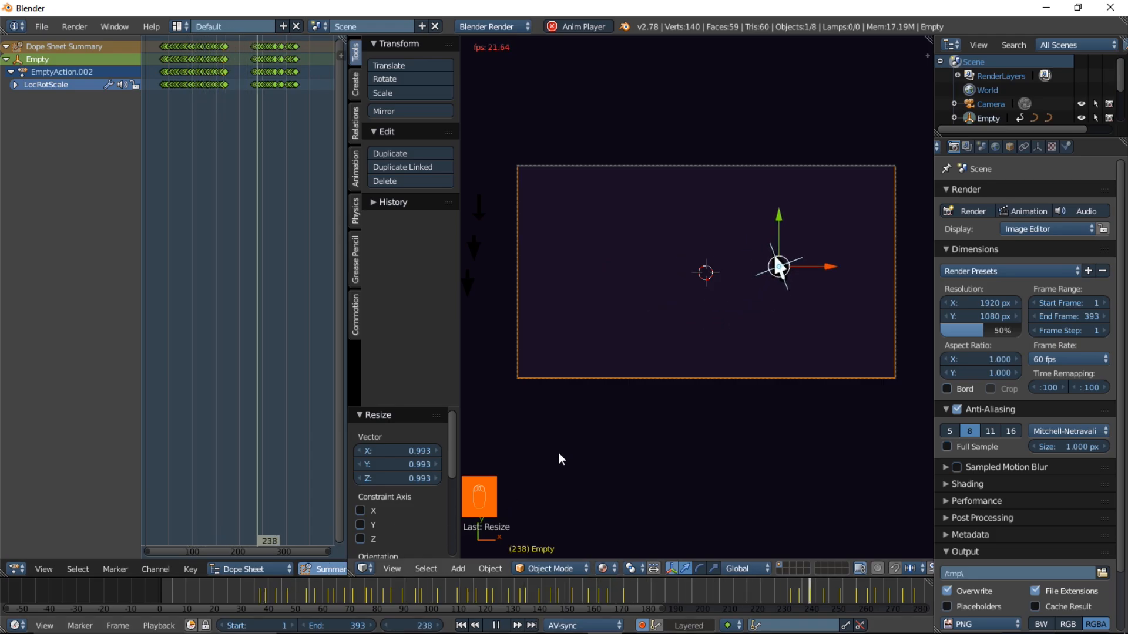
Stop the playback, scrub back to frame 140 and delete all keyframes of the third take
left_click(499, 626)
left_click_drag(592, 593, 542, 605)
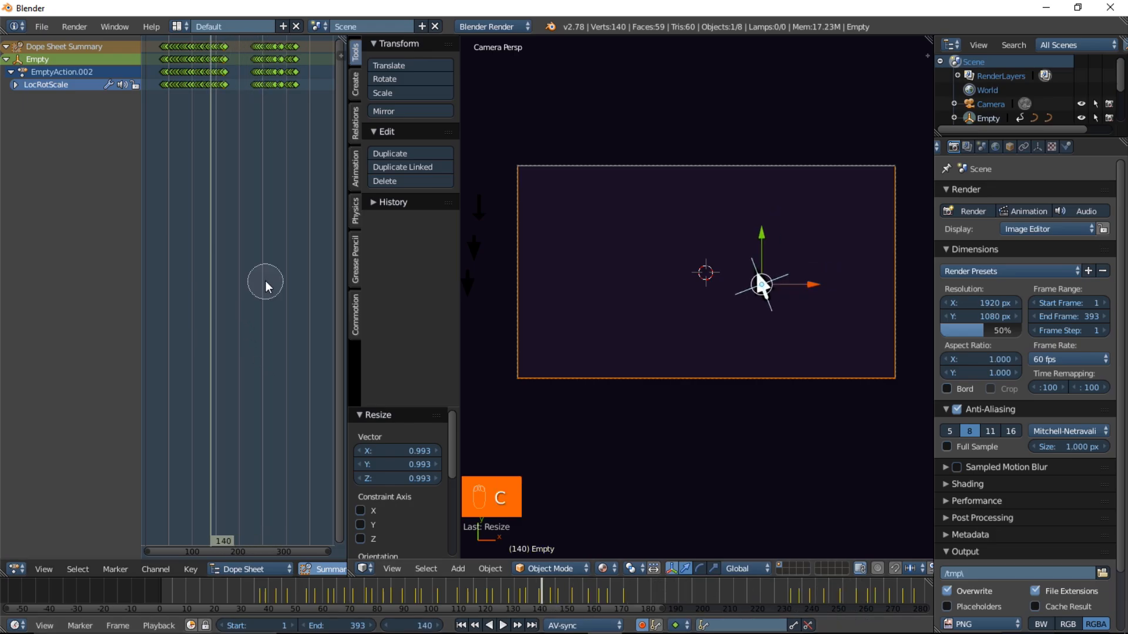
key("x")
left_click(278, 317)
At frame 0, move the empty outside the camera frame's left edge again, about -10.14 in X and 1.69 in Y
left_click(158, 586)
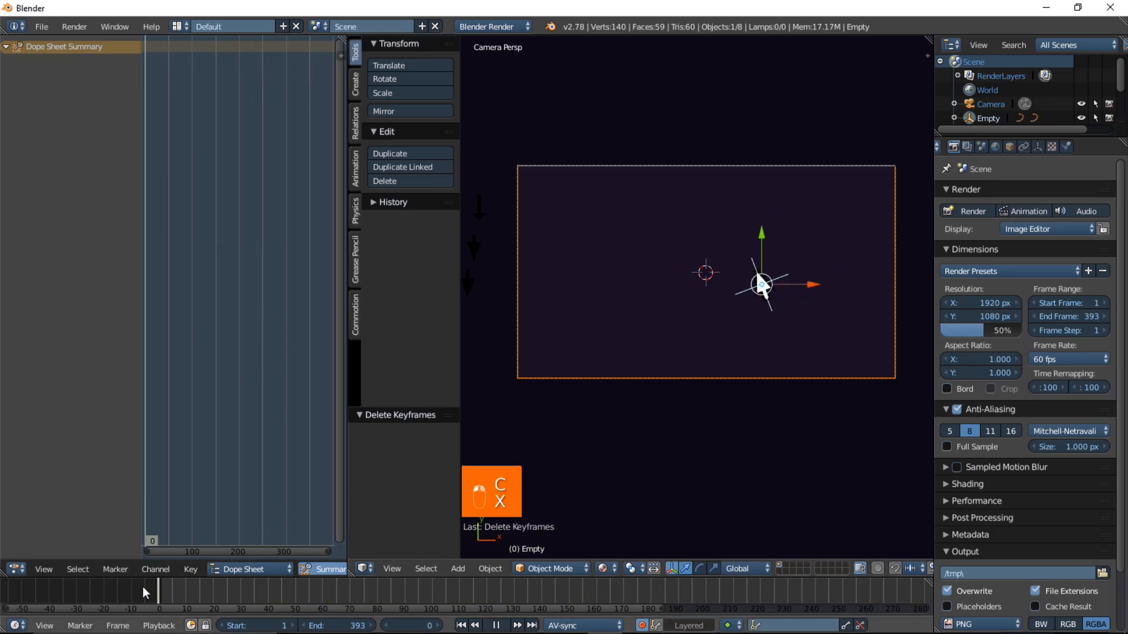
key("g")
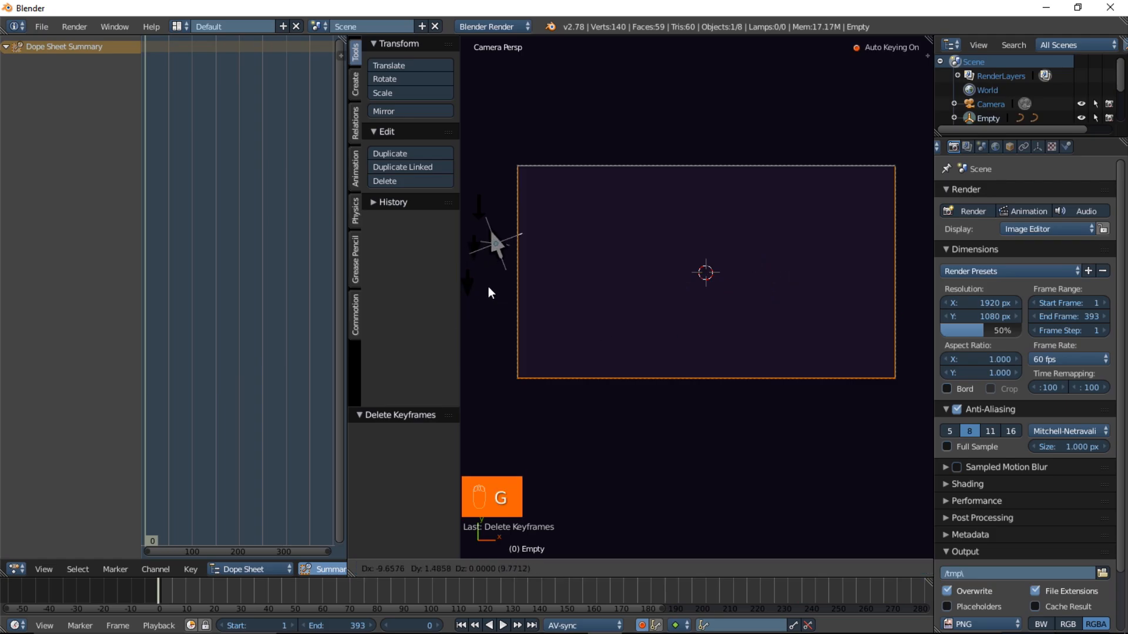
left_click(481, 284)
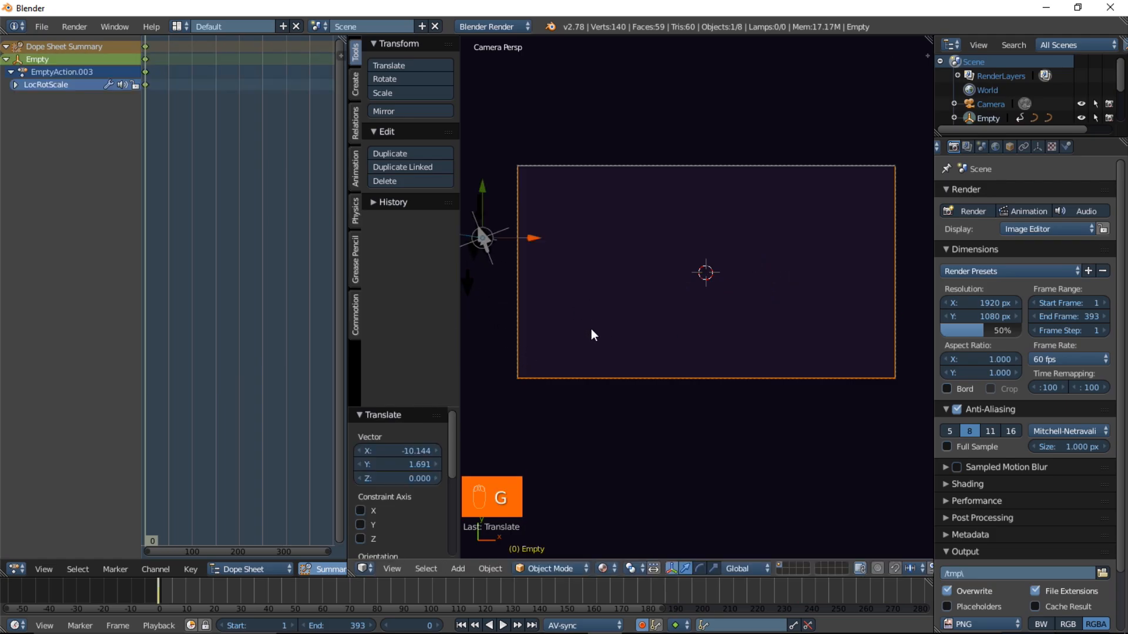
Record a fourth take during playback, moving the empty about 8.61 in X and -1.05 in Y, pulsing its scale to about 0.938, and stop playback
left_click(503, 625)
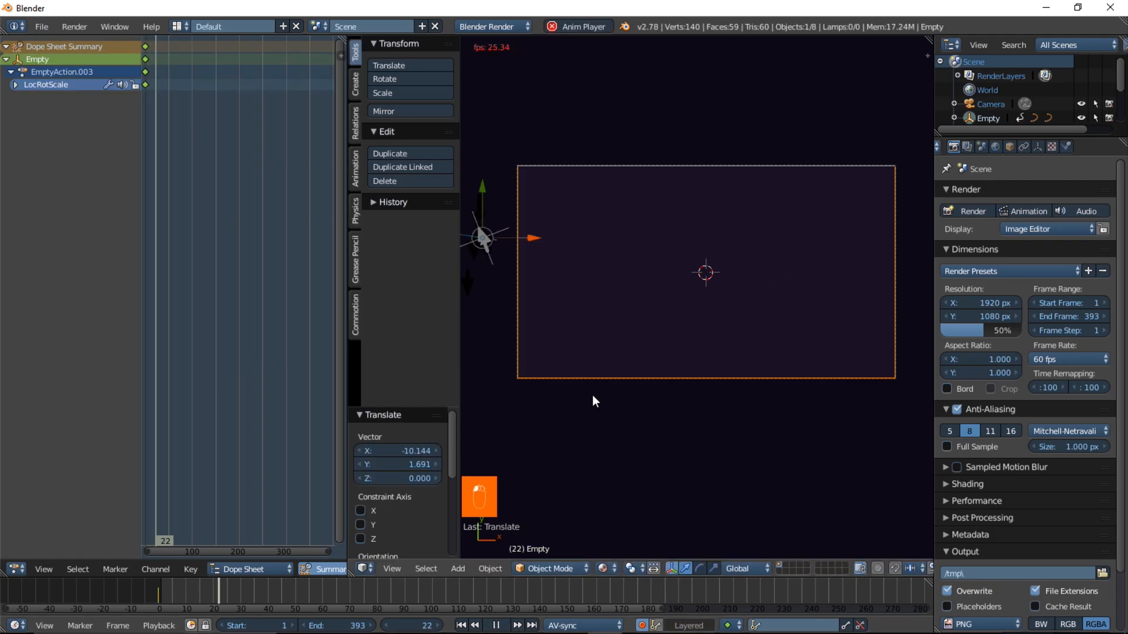
key("g")
left_click(837, 459)
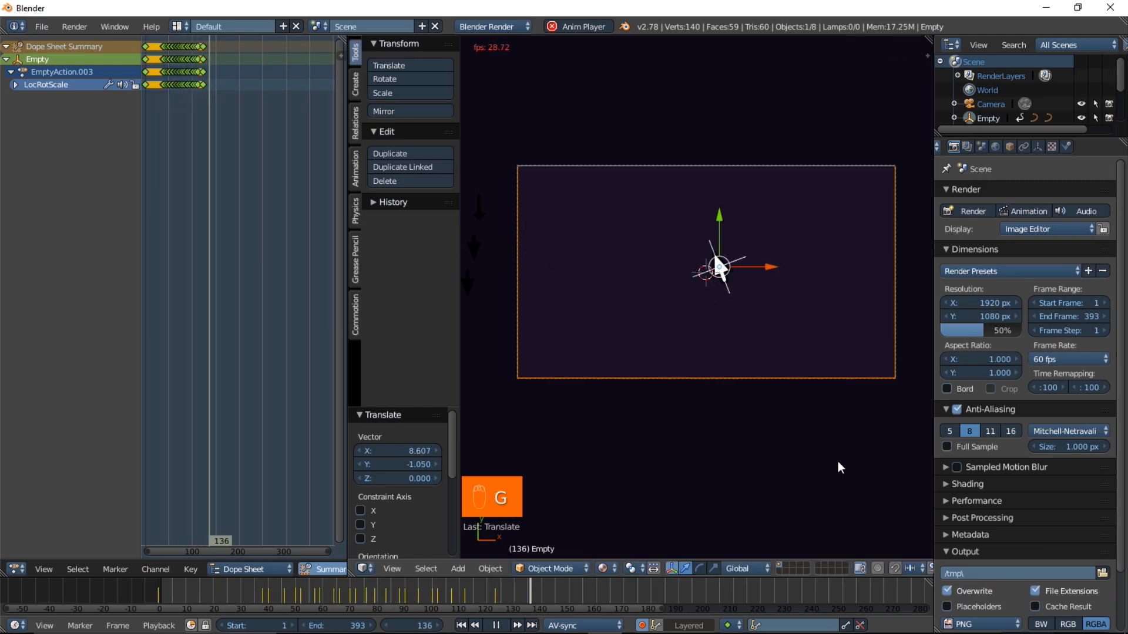
key("s")
left_click(809, 478)
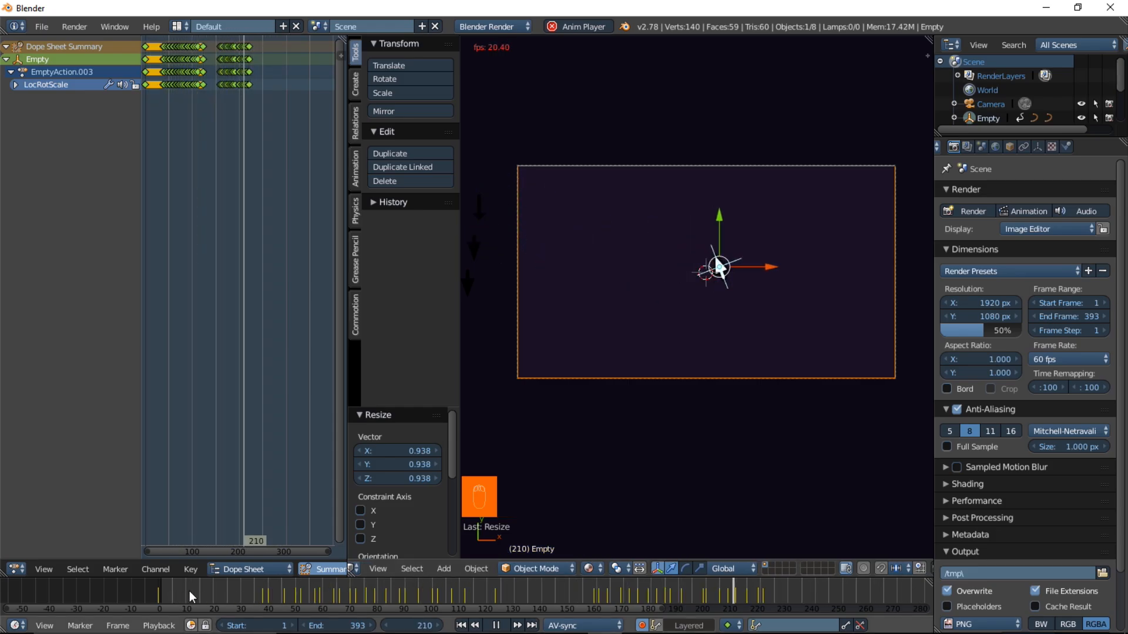
left_click(495, 626)
scroll(658, 492, "up", 2)
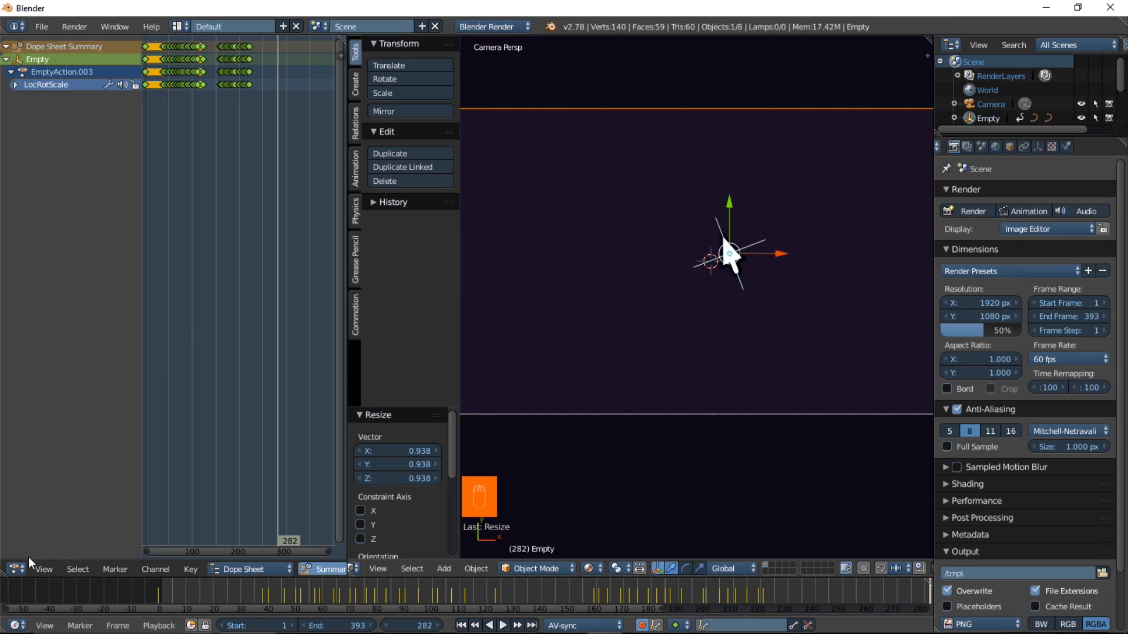
Show the empty's recorded animation as F-curves in the Graph Editor and apply Smooth Keys three times
left_click(17, 567)
left_click(68, 509)
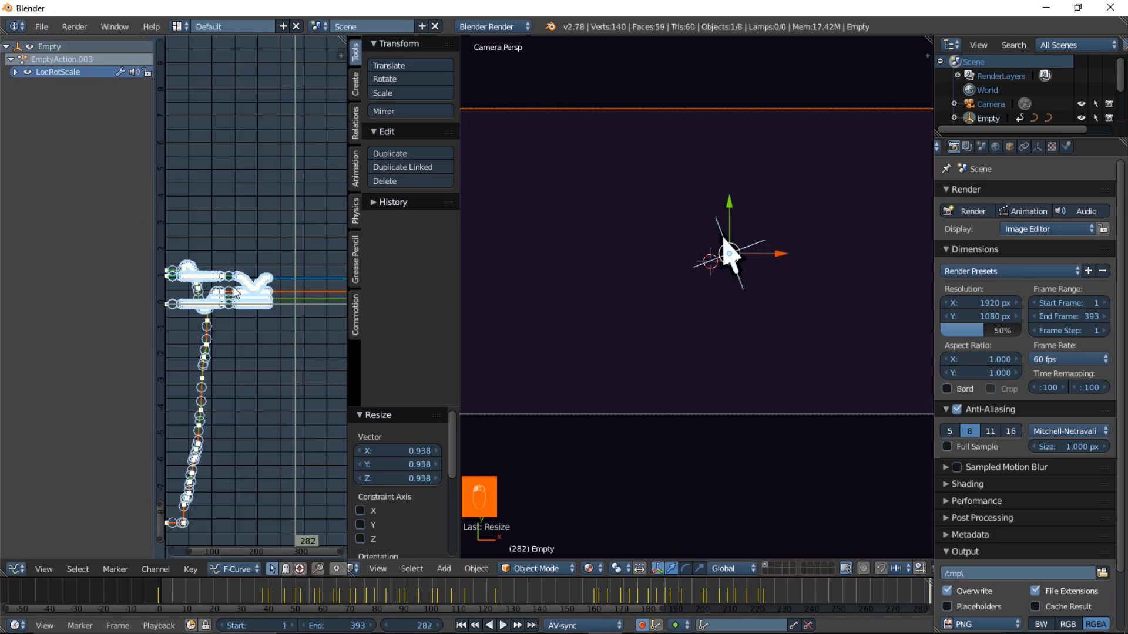
middle_click_drag(266, 434, 298, 350)
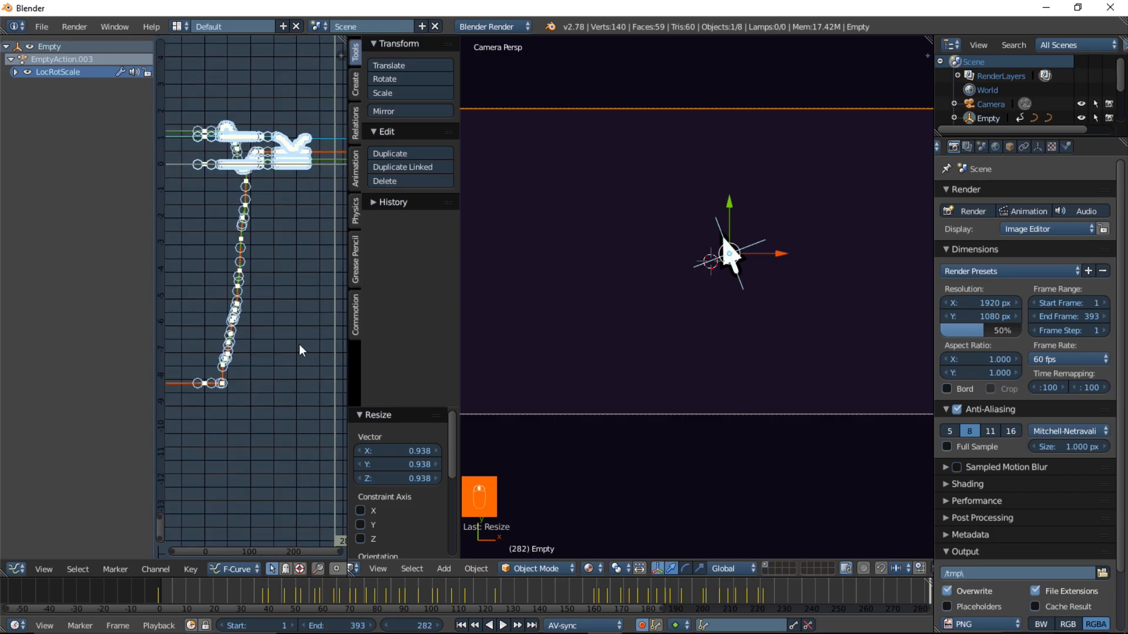
key("alt+o")
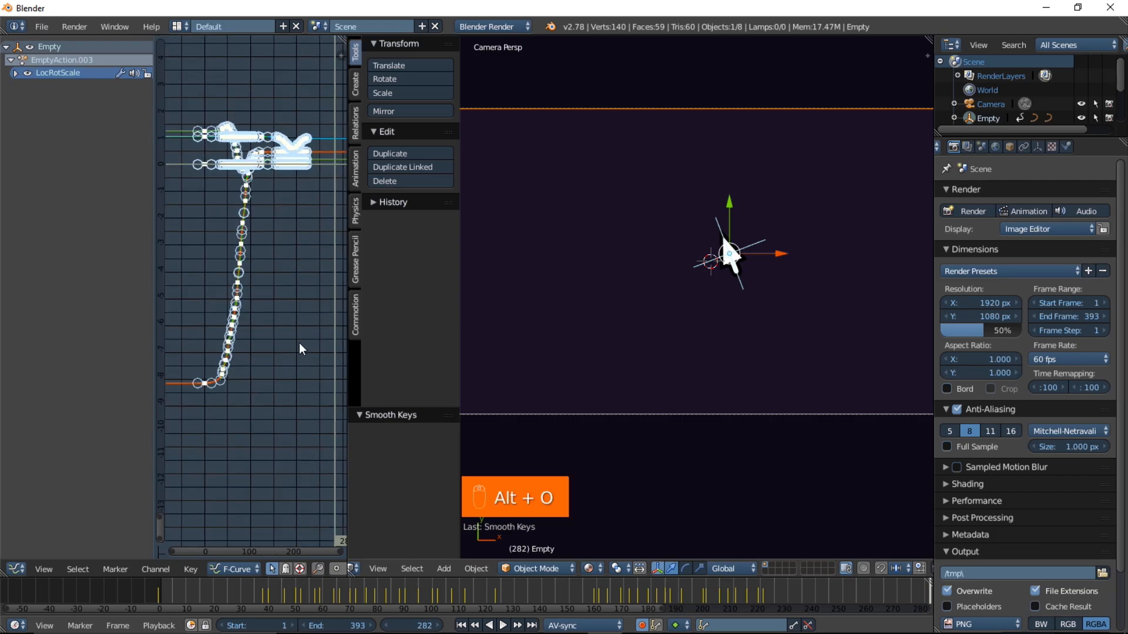
key("alt+o")
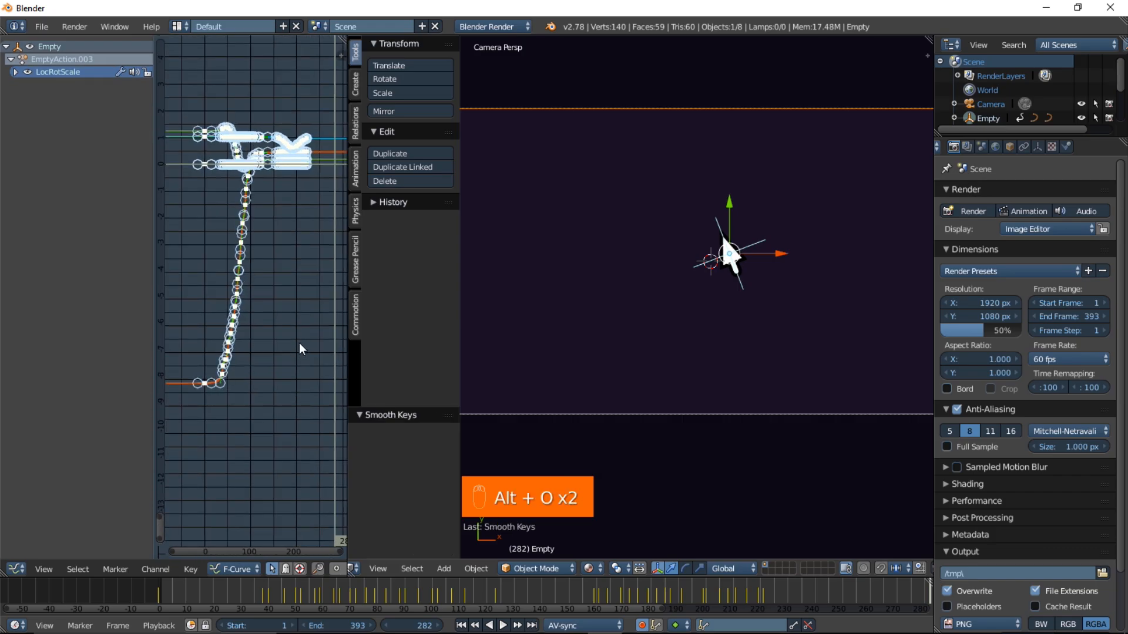
key("alt+o")
Play the smoothed cursor animation from frame 0, replay its entry and scale pulses several times, and stop playback
left_click(152, 591)
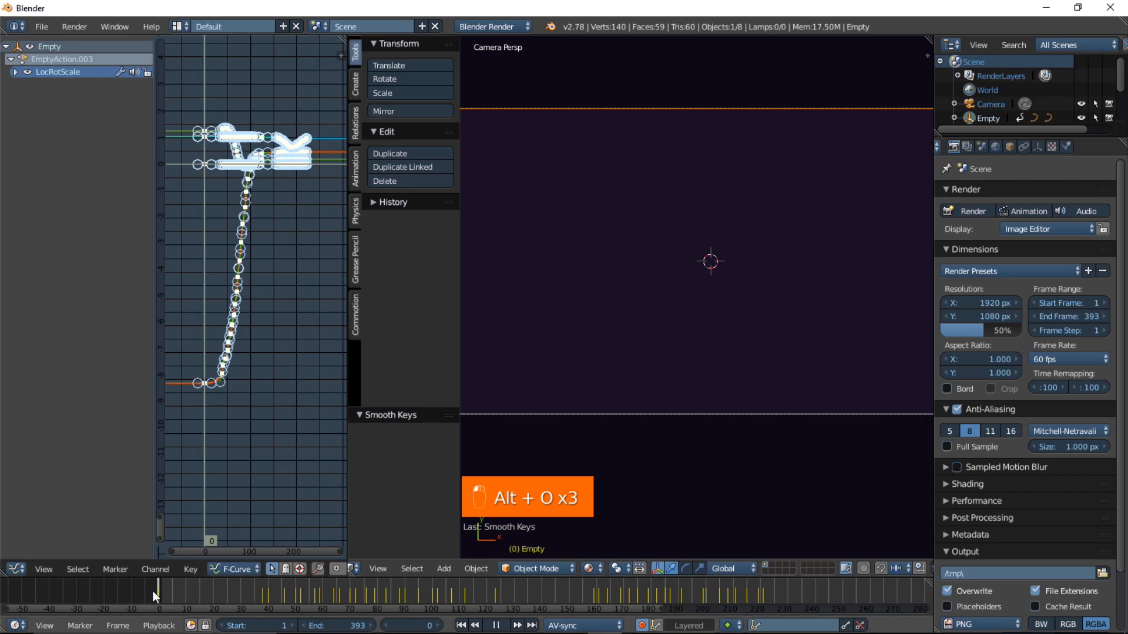
key("alt+a")
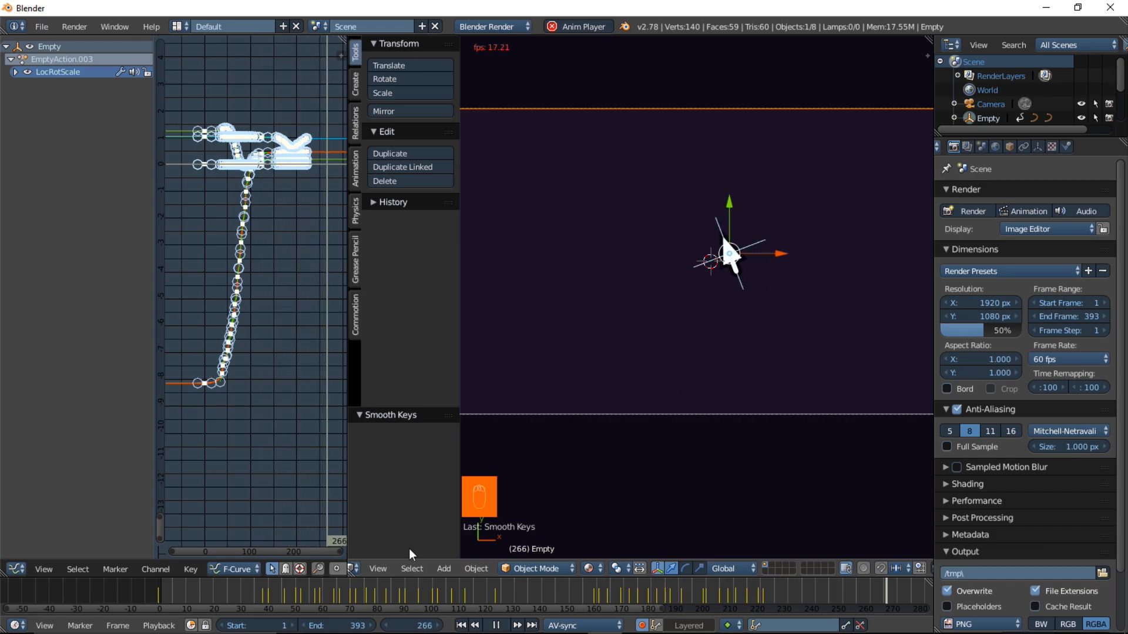
left_click(320, 592)
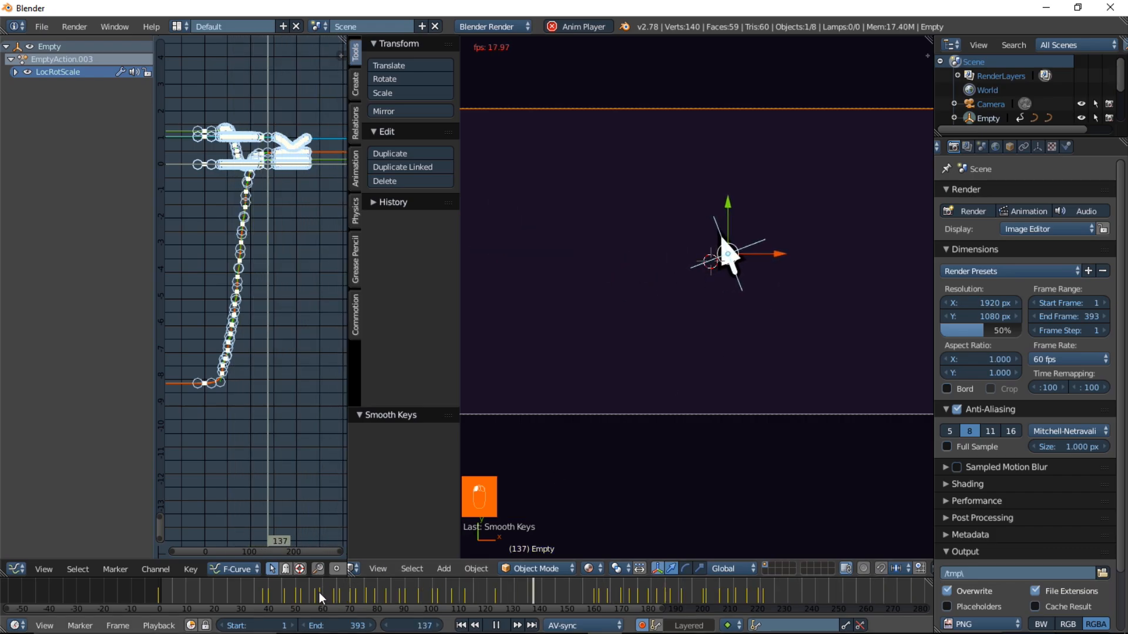
left_click(298, 593)
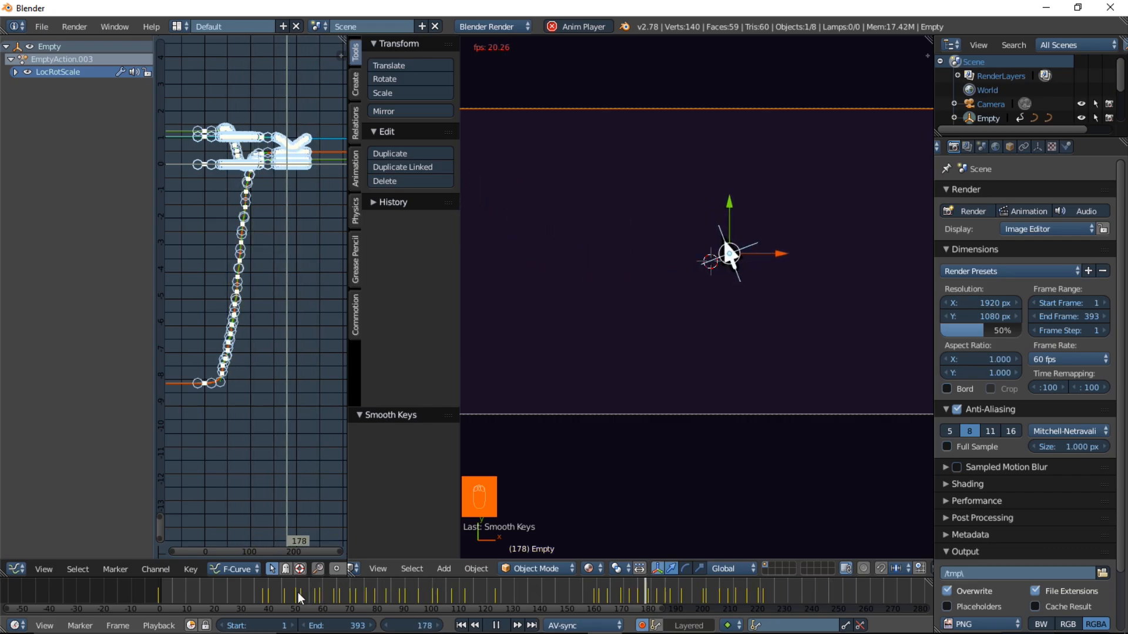
left_click(171, 585)
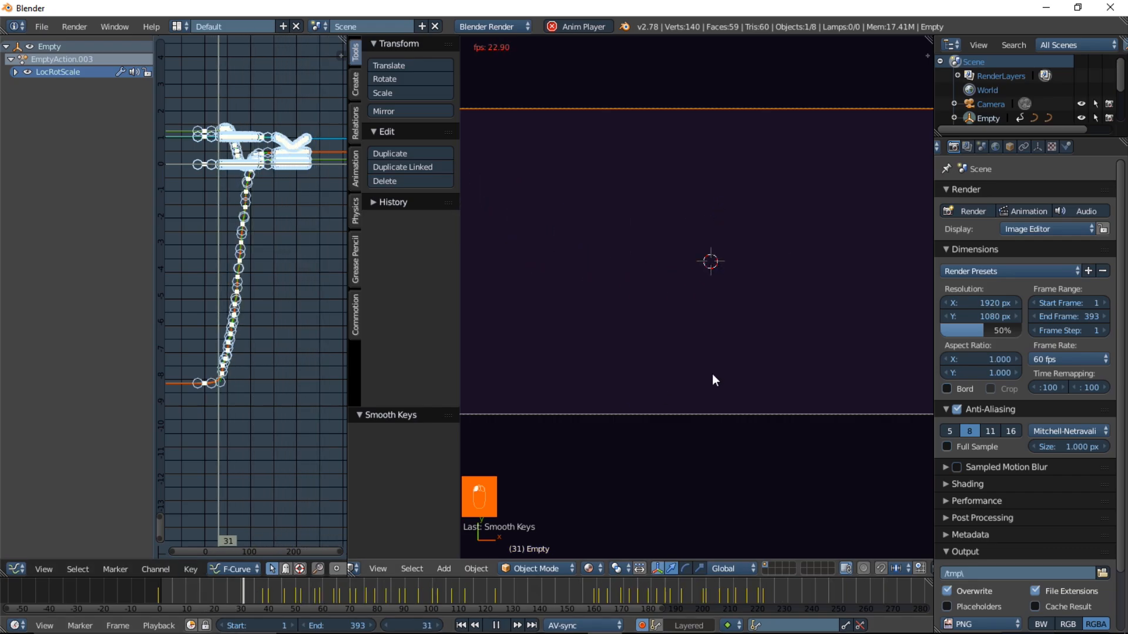
scroll(748, 359, "down", 1)
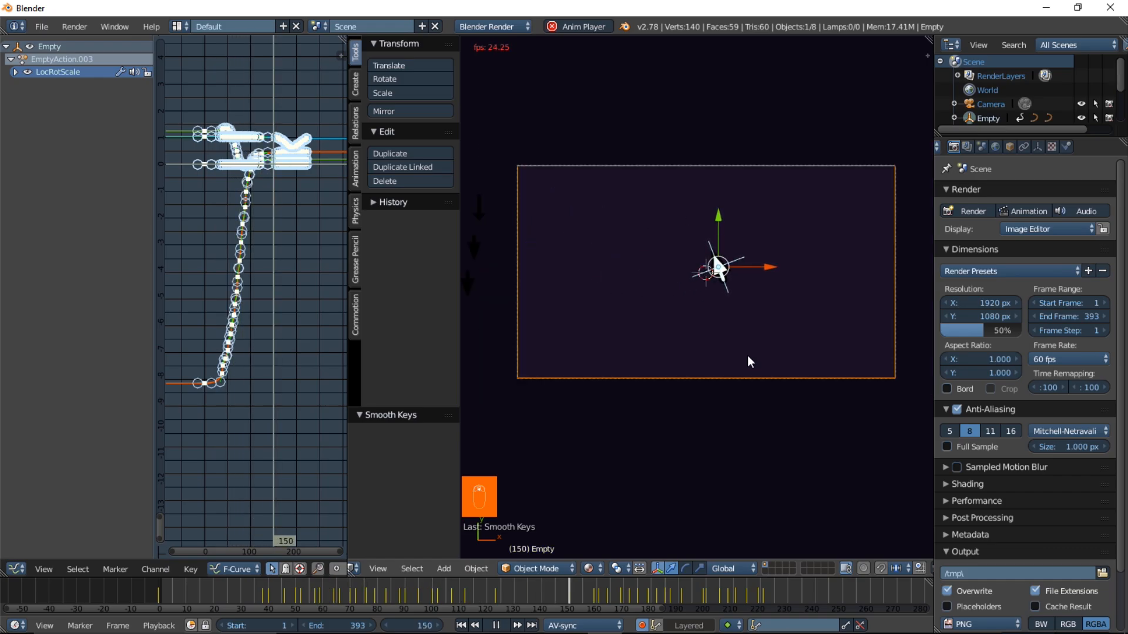
scroll(742, 258, "up", 2)
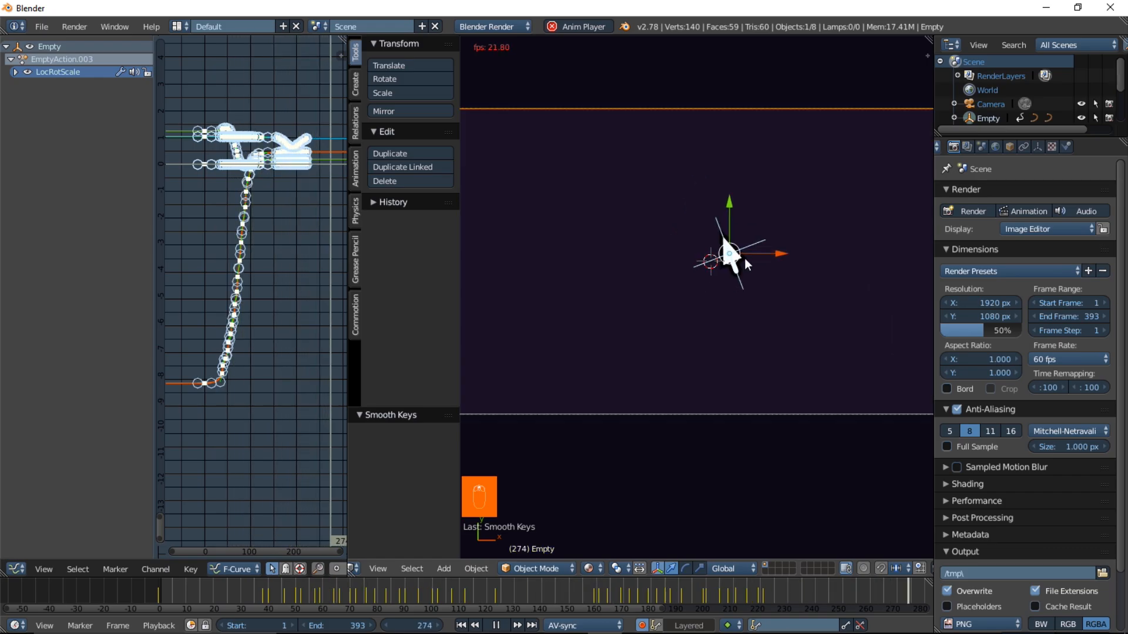
scroll(739, 258, "down", 1)
scroll(707, 264, "down", 3)
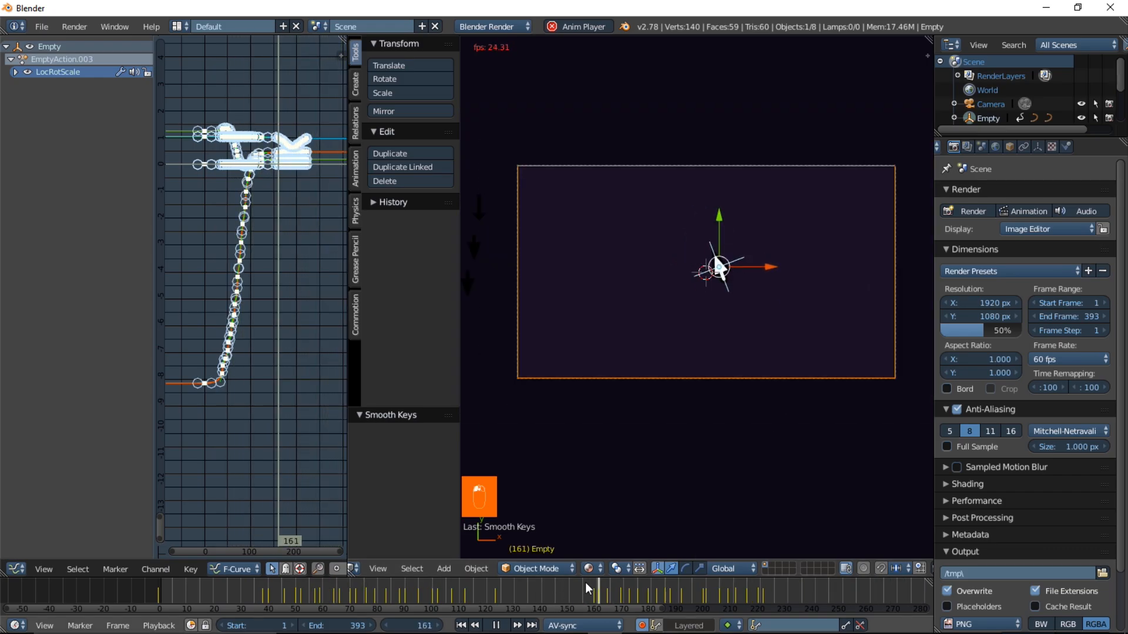
scroll(731, 262, "up", 2)
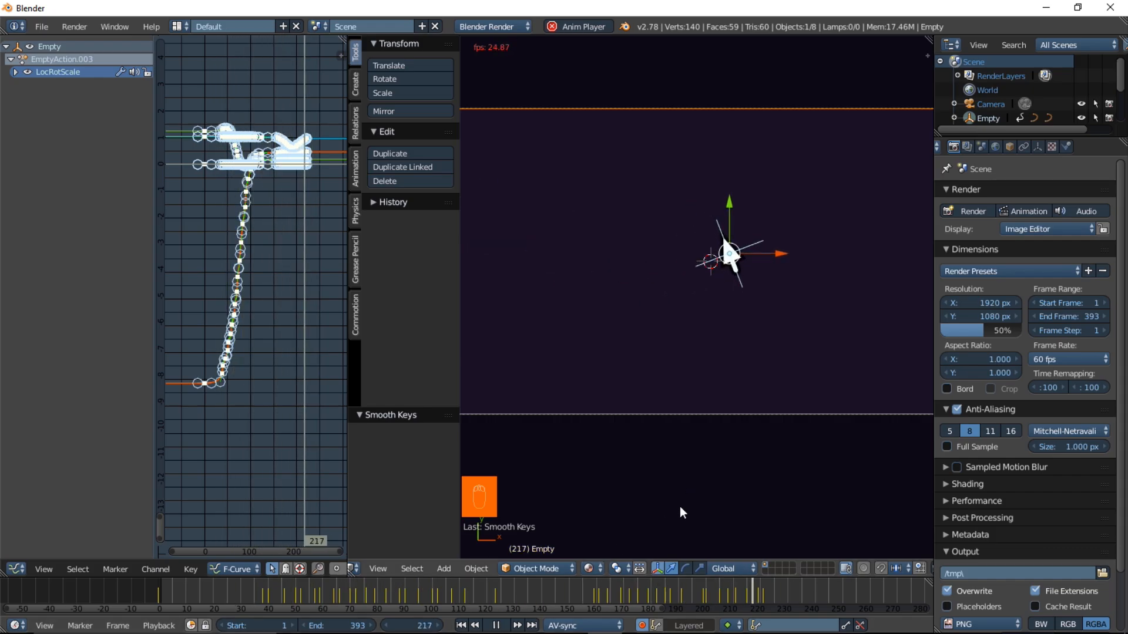
left_click(317, 591)
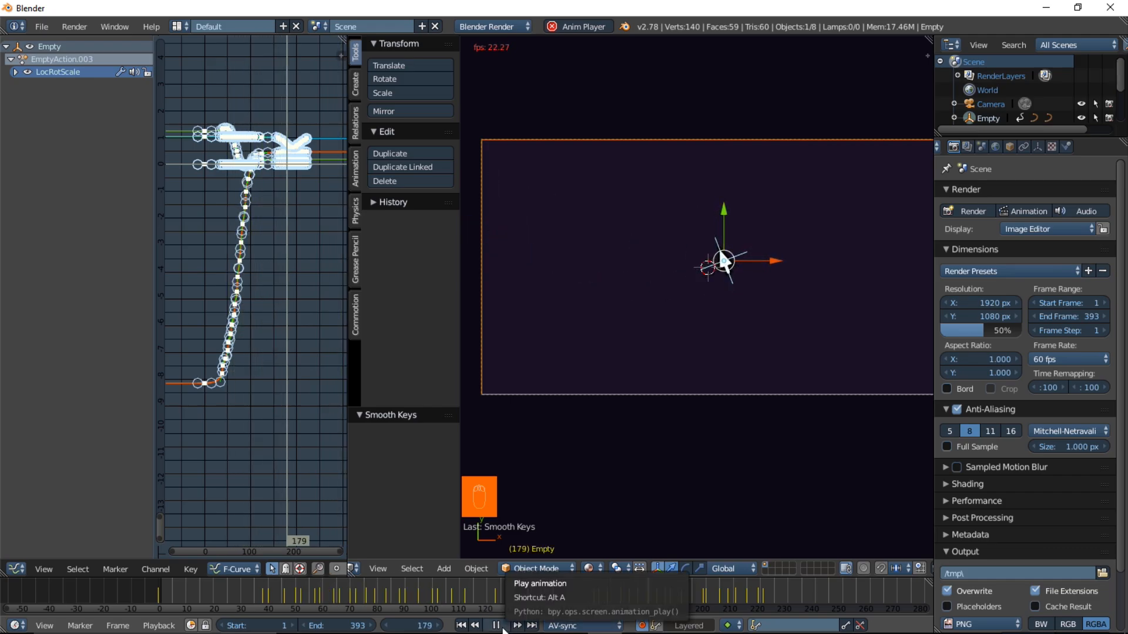
left_click(611, 606)
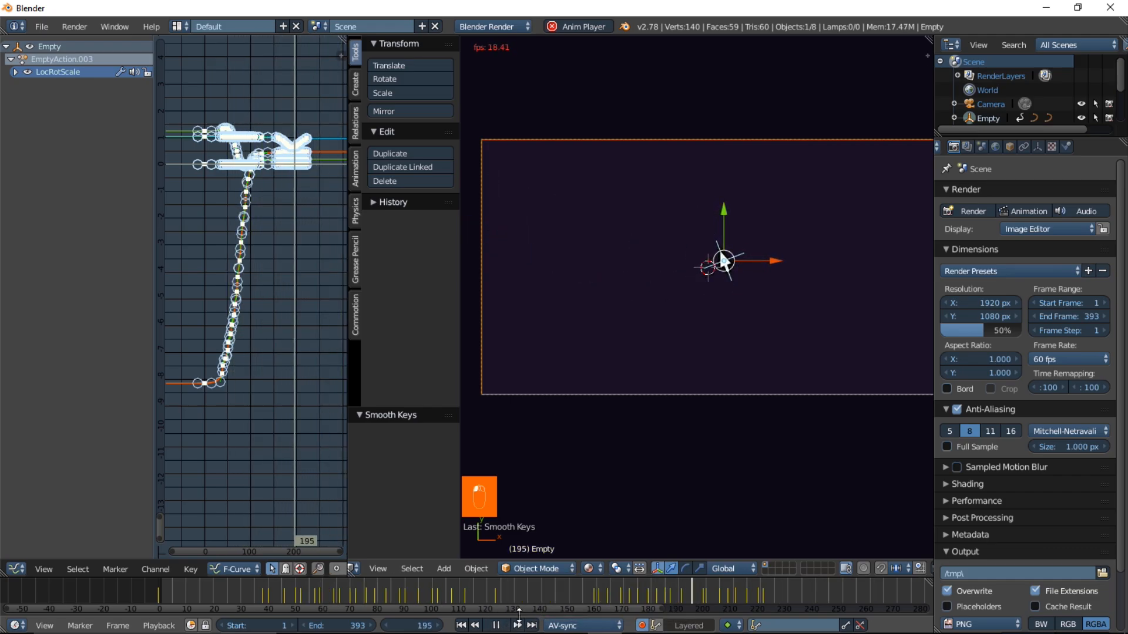
left_click(433, 596)
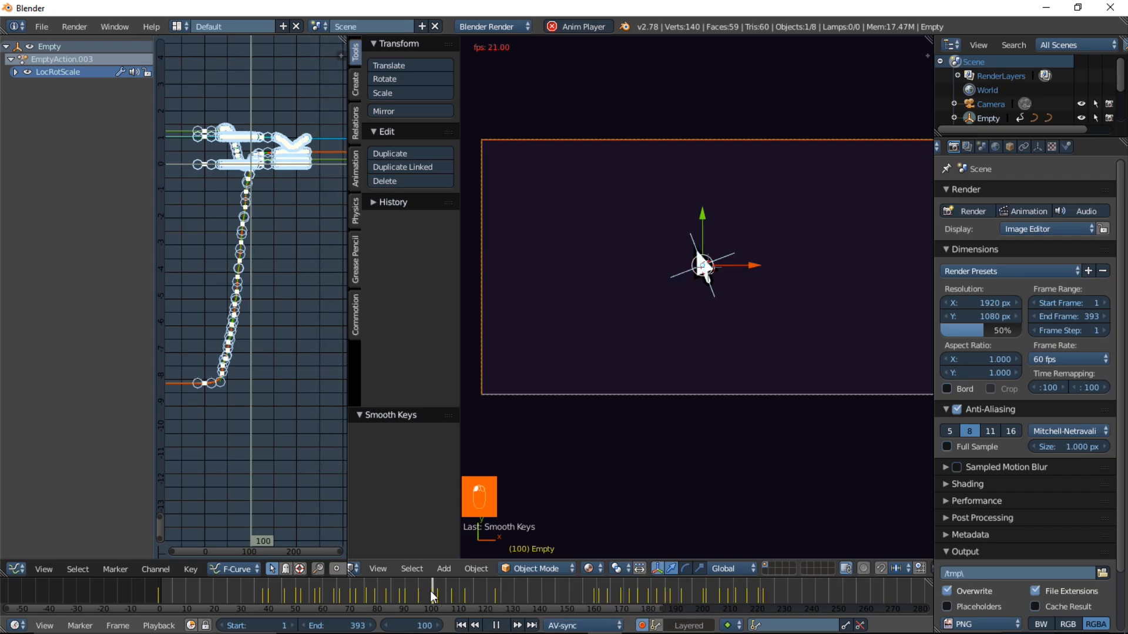
scroll(794, 302, "up", 1)
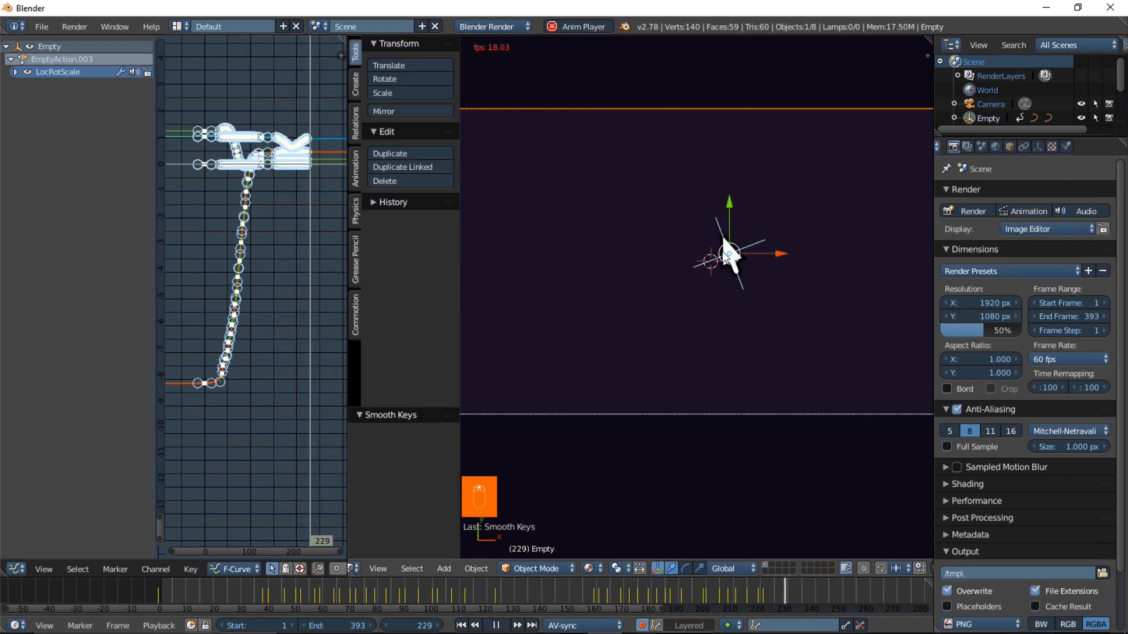
left_click(497, 625)
Scrub back to frame 69 and add a Bezier circle at the 3D cursor
left_click_drag(553, 598, 347, 597)
key("shift+a")
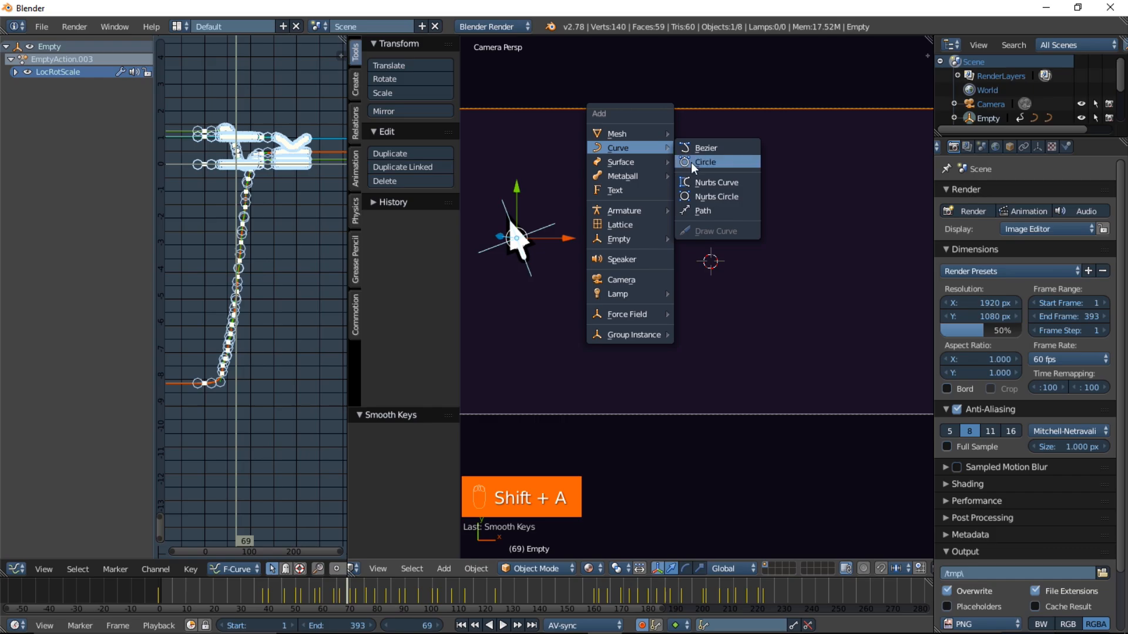
left_click(691, 162)
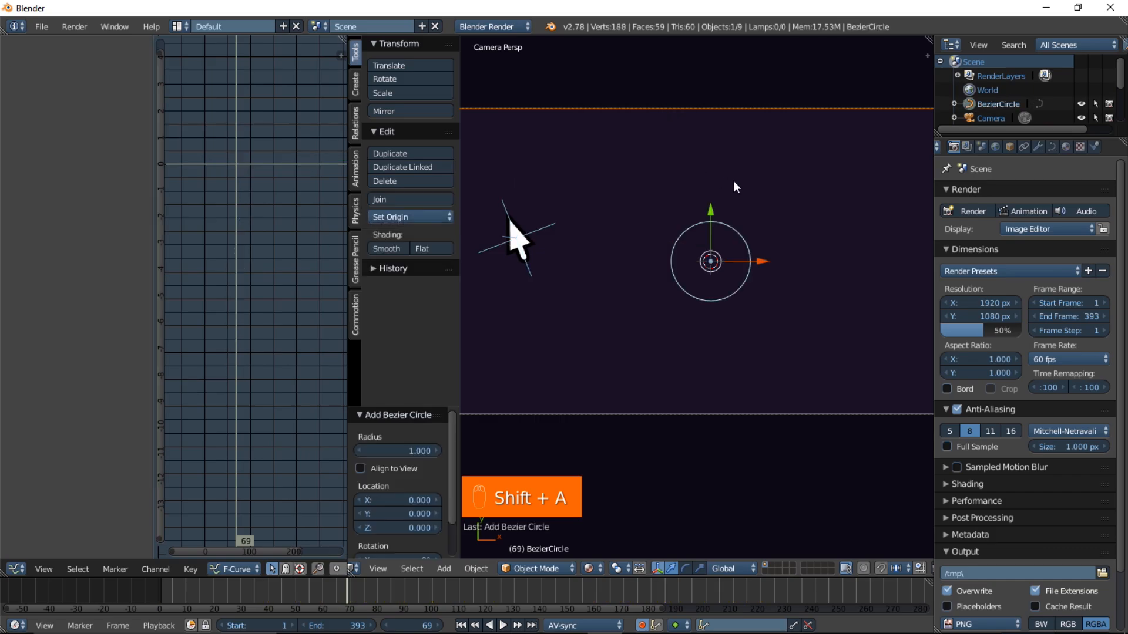
Give the circle a new shadeless yellow material and turn it into a filled 2D curve
left_click(1067, 146)
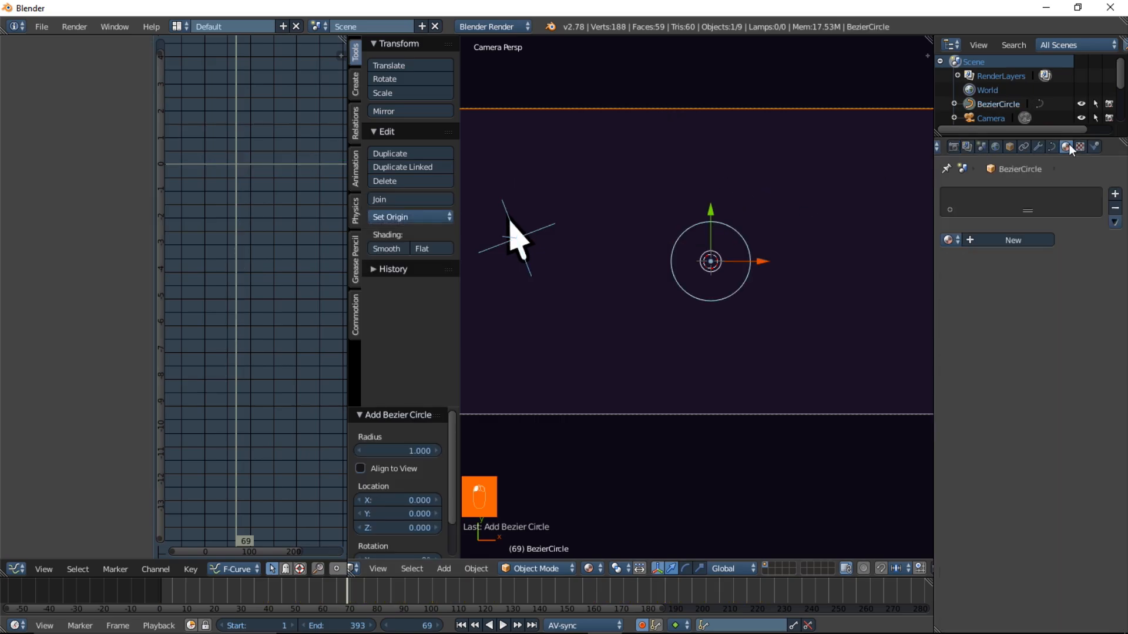
left_click(1017, 238)
left_click(1036, 550)
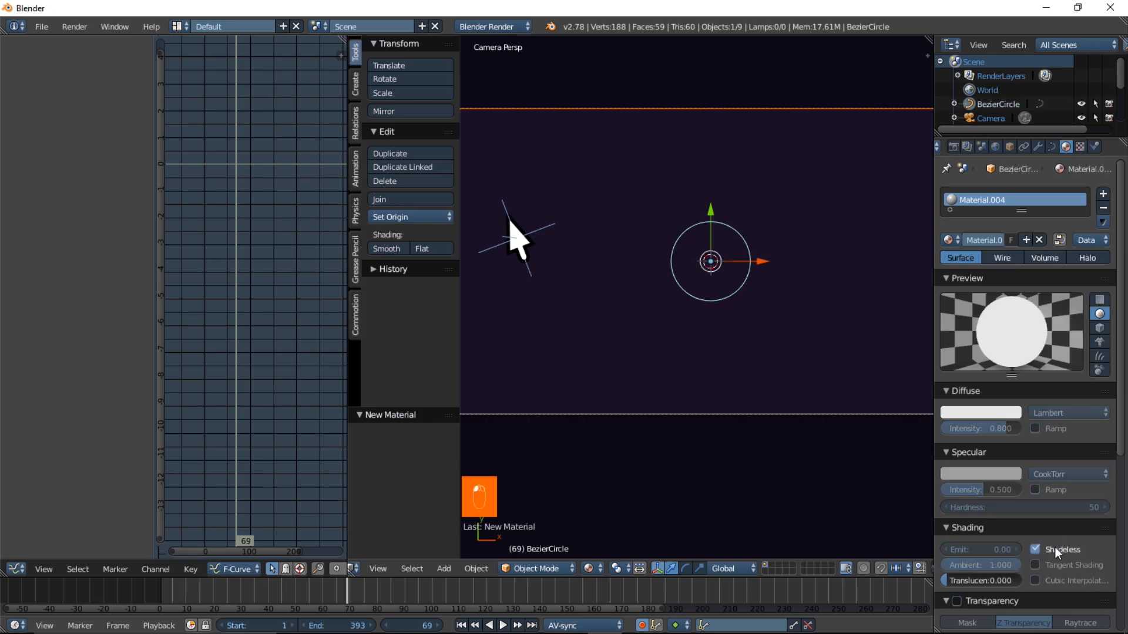
left_click(999, 411)
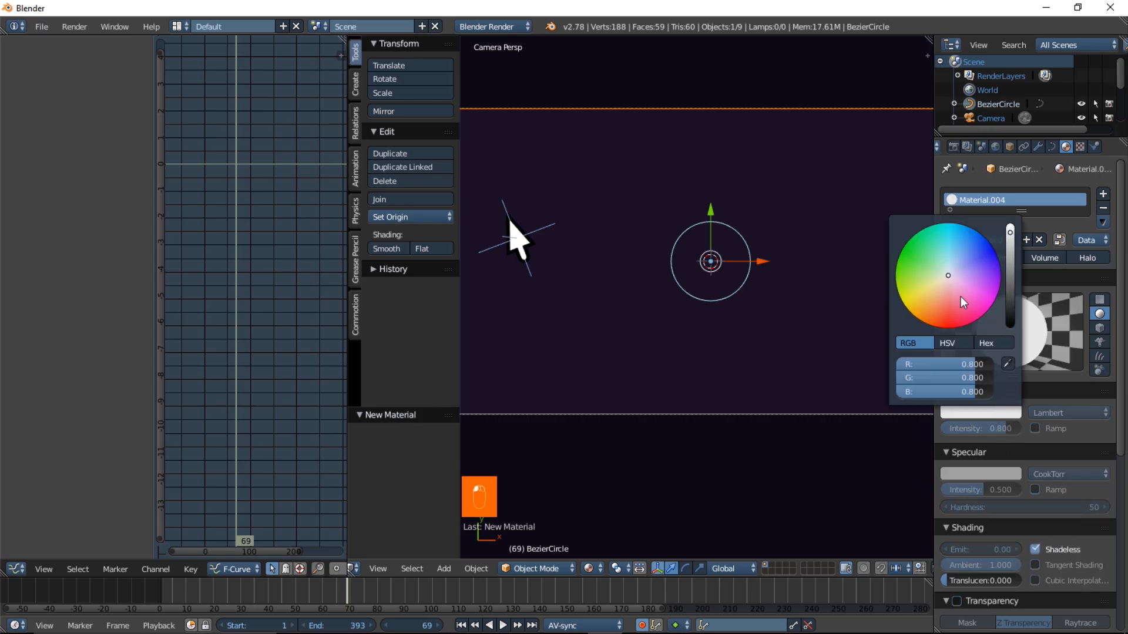
left_click_drag(931, 278, 913, 296)
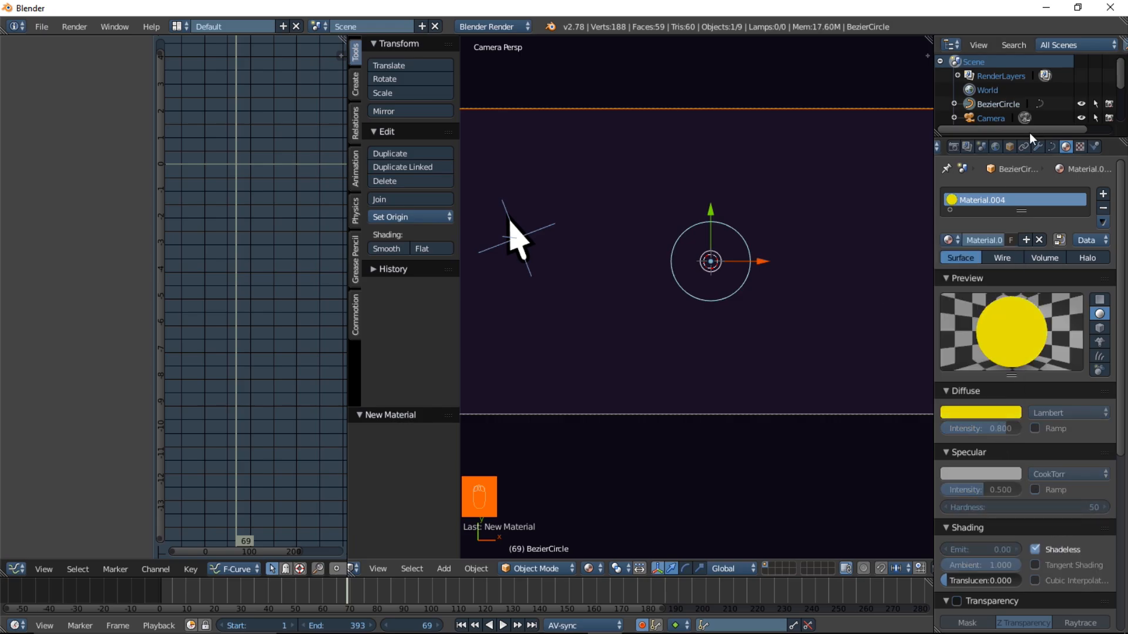
left_click(1051, 148)
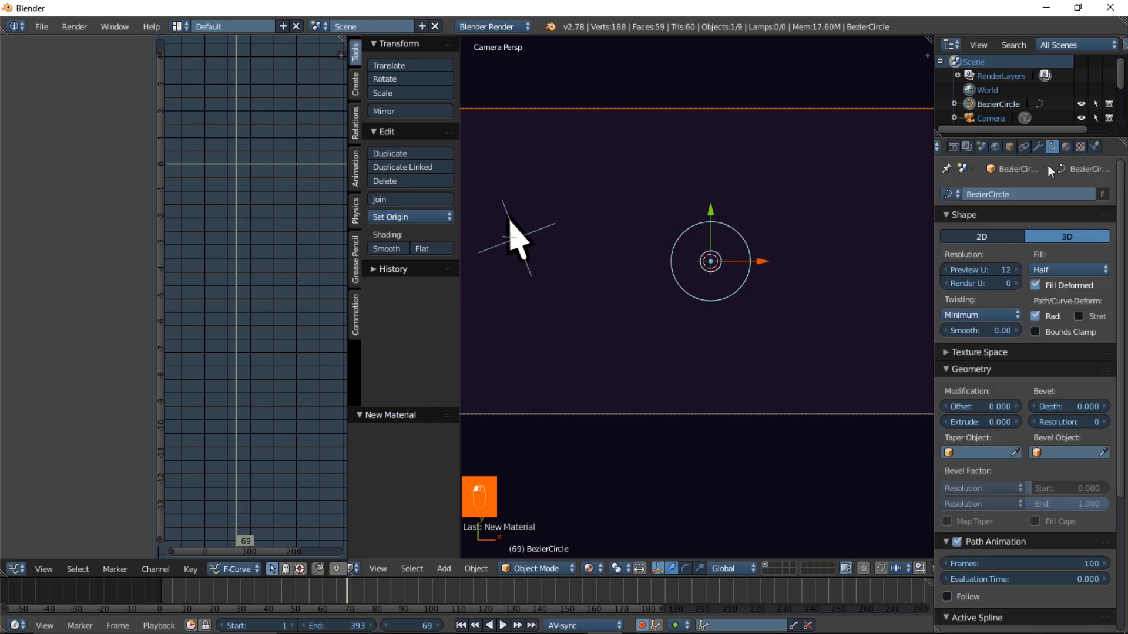
left_click(1001, 238)
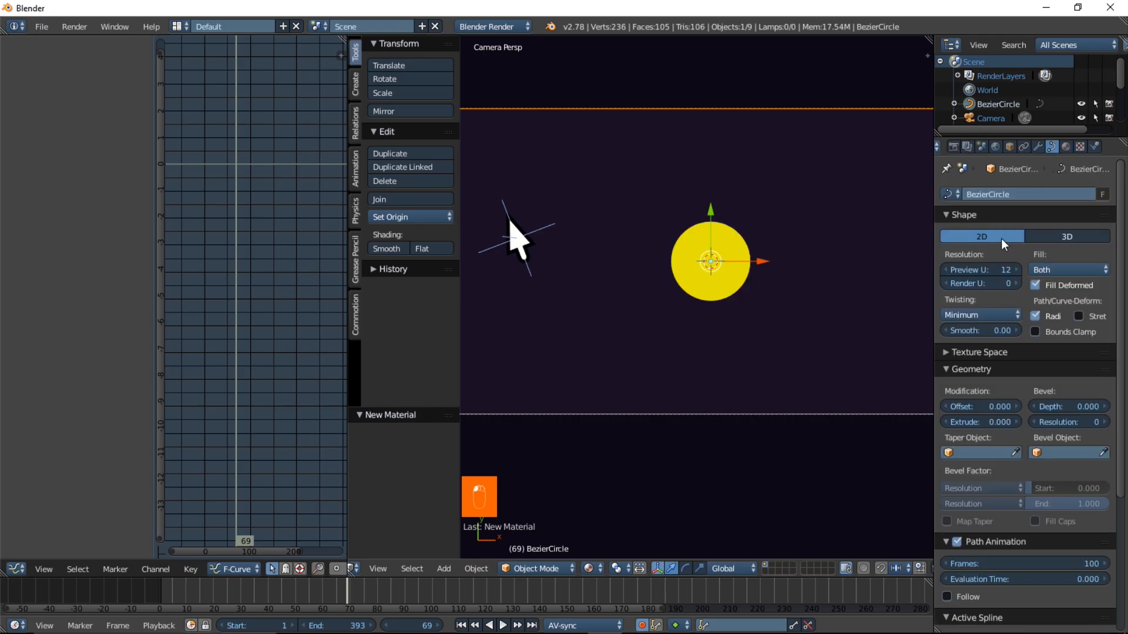
Play from frame 0 to frame 124 and move the circle about -0.248 along Z, behind the cursor arrow
left_click(161, 586)
key("alt+a")
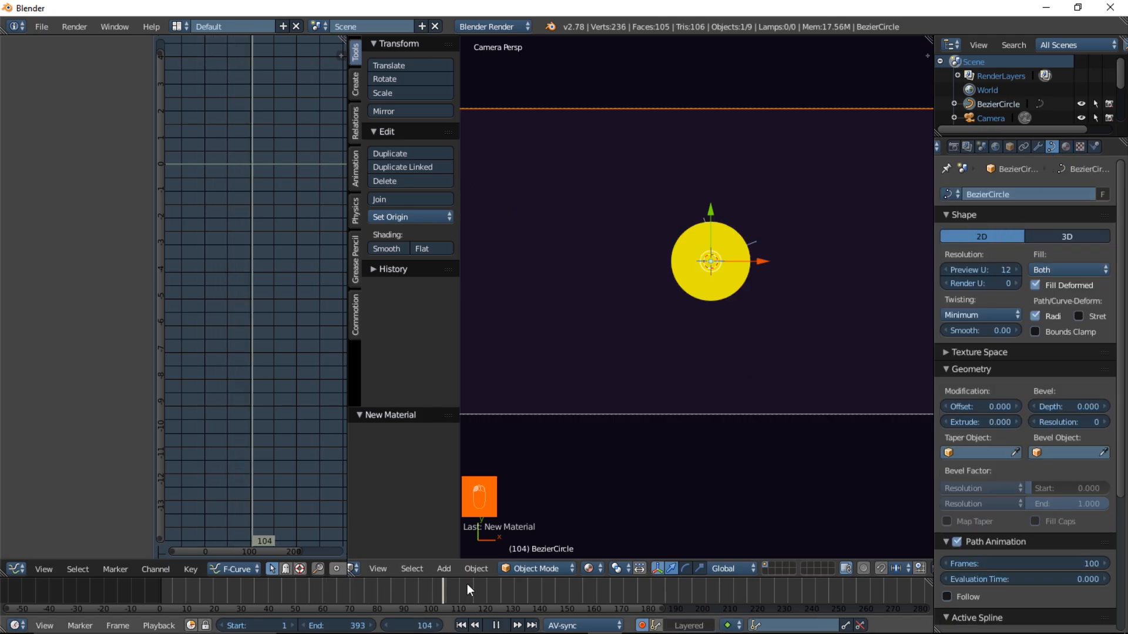
key("alt+a")
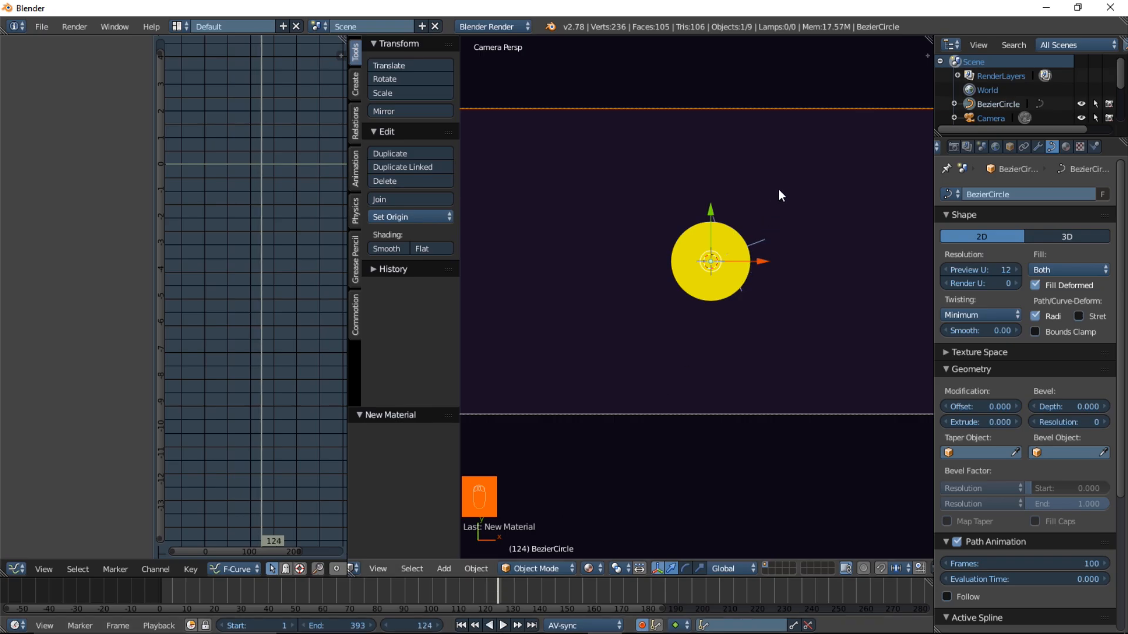
key("g")
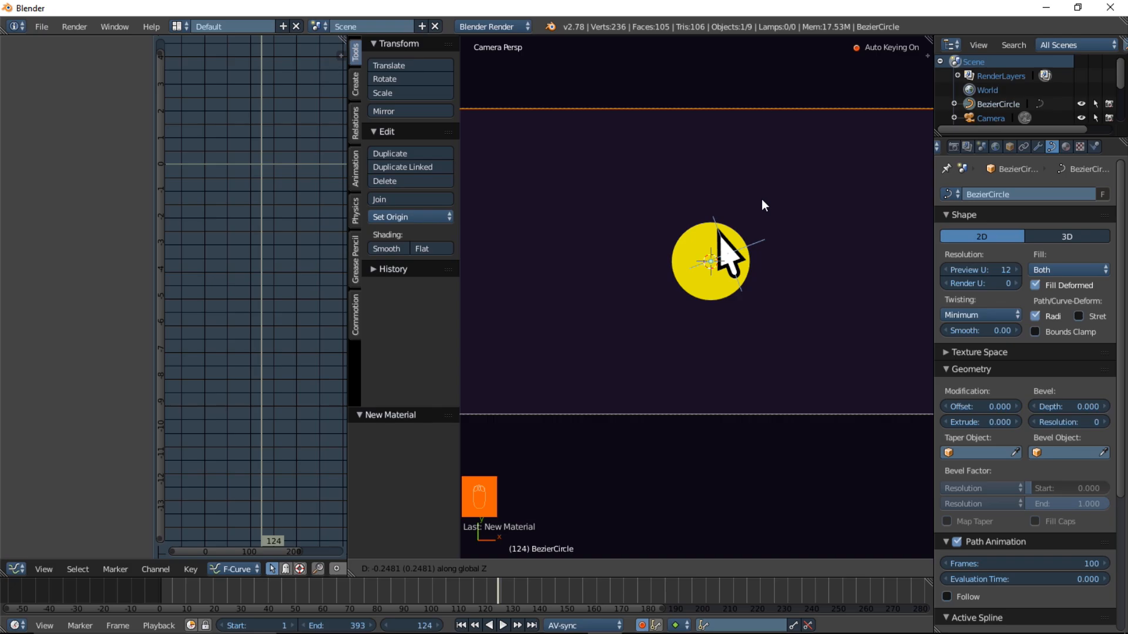
left_click(762, 199)
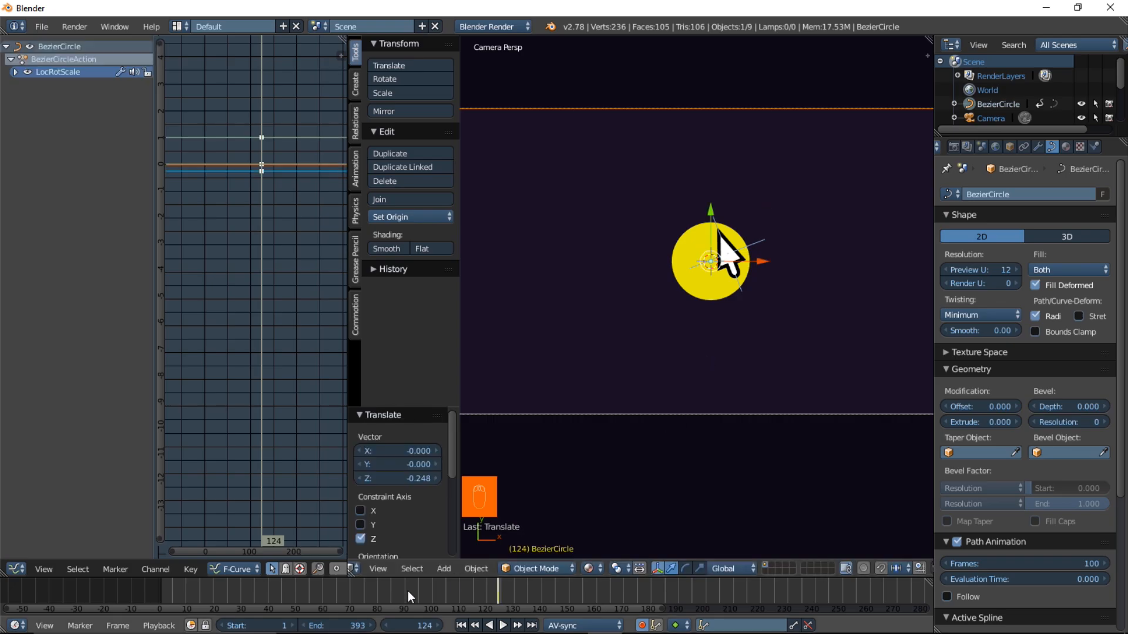
Turn off automatic keyframing and delete the keyframes recorded on the circle
left_click_drag(407, 591, 516, 594)
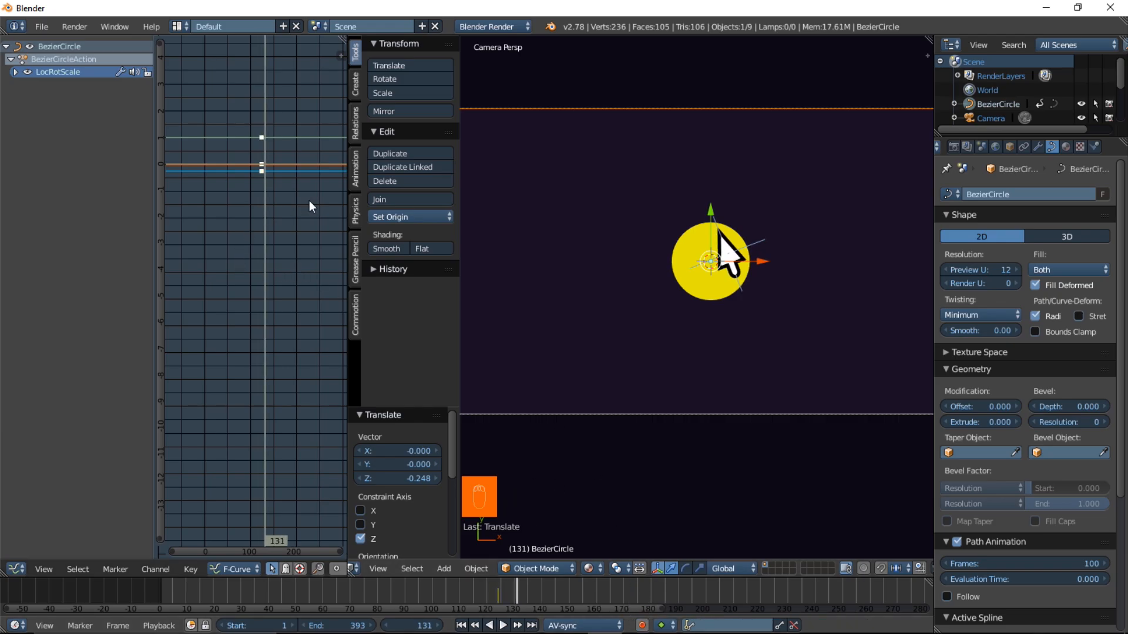
key("x")
left_click(268, 237)
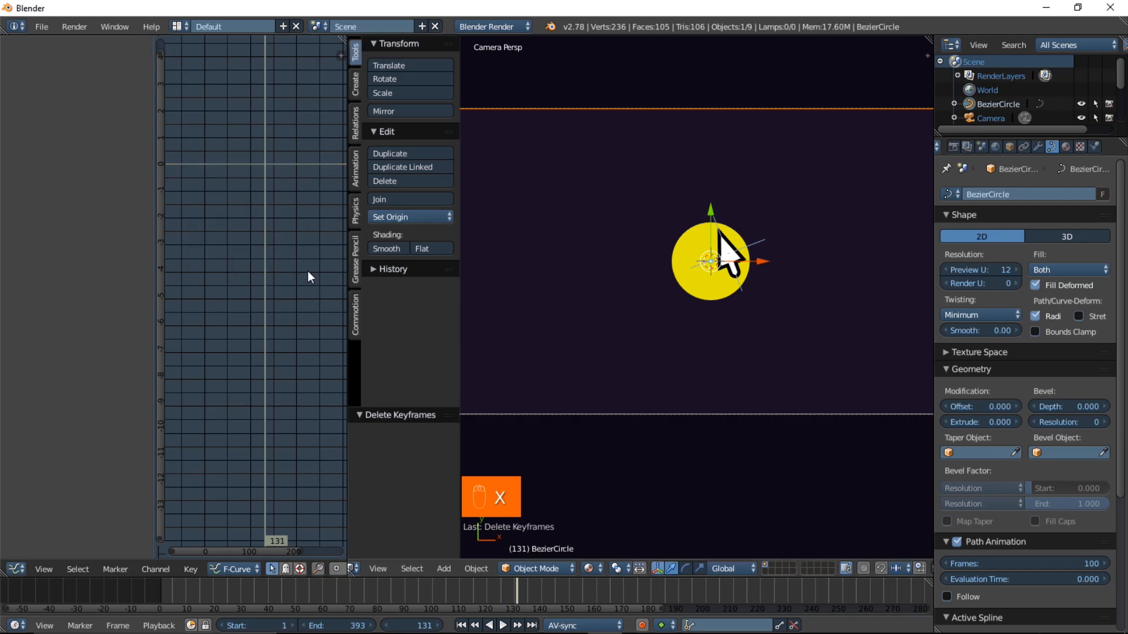
Go to frame 195 and move the circle about 0.289 along X and 0.615 along Y onto the cursor arrow's tip
left_click_drag(362, 590, 691, 580)
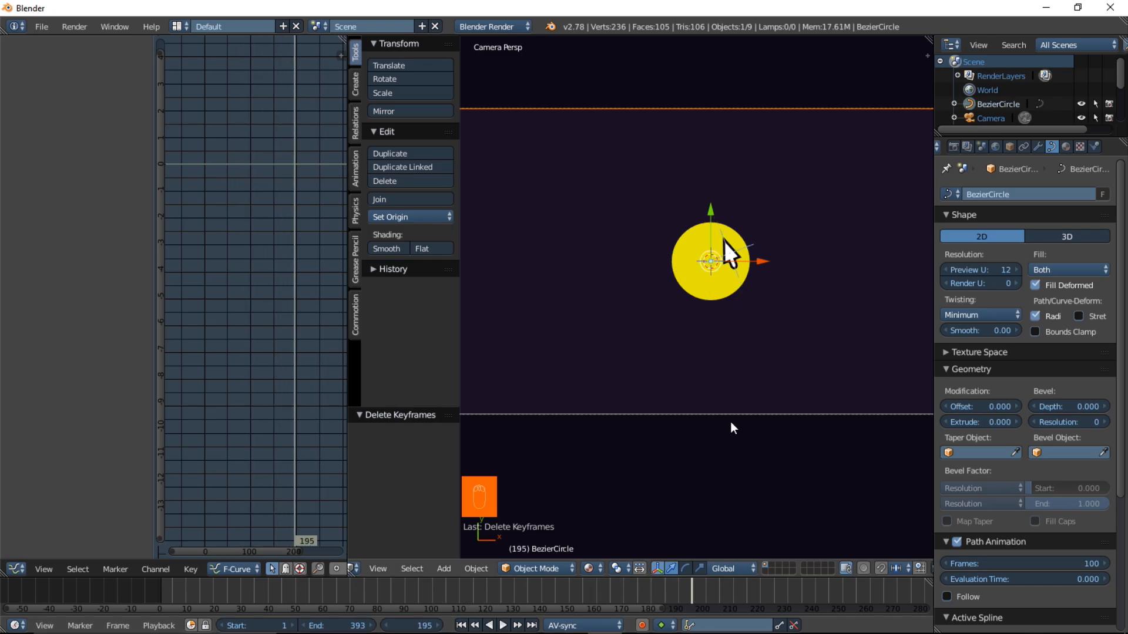
key("g")
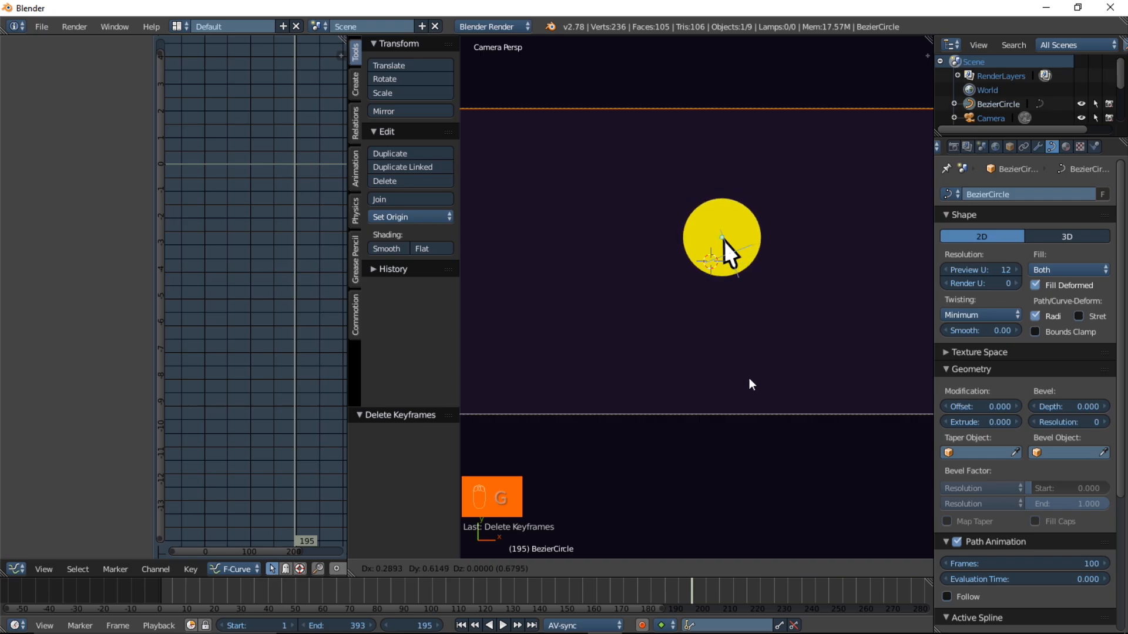
left_click(724, 239)
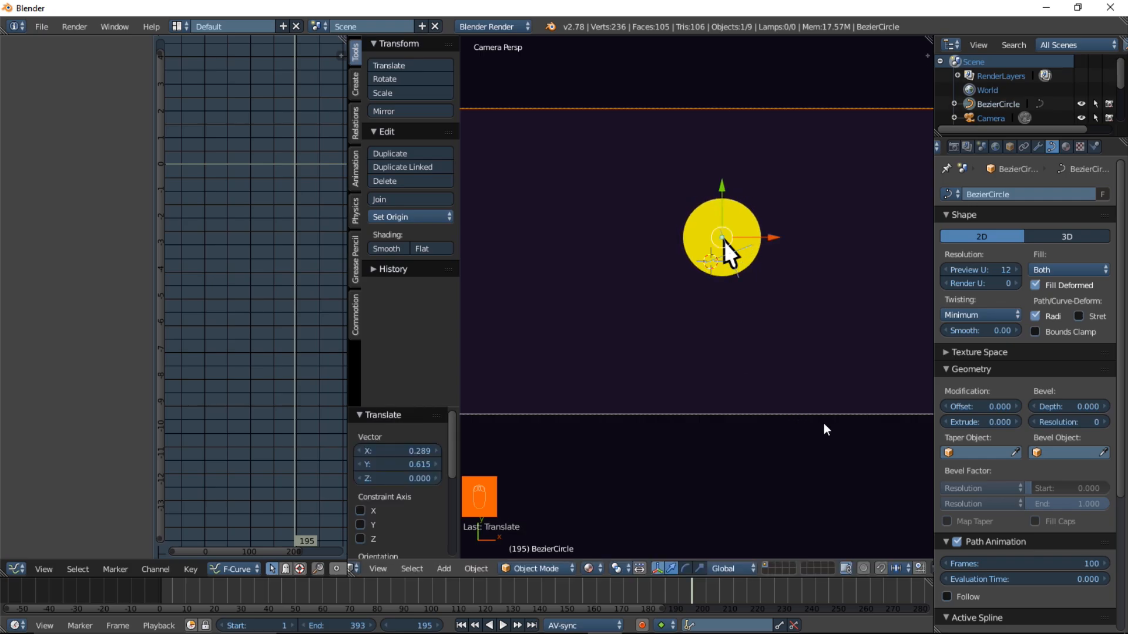
Scale the circle down by a factor of about 0.41 and shift it about 0.045 along X and -0.015 along Y
key("s")
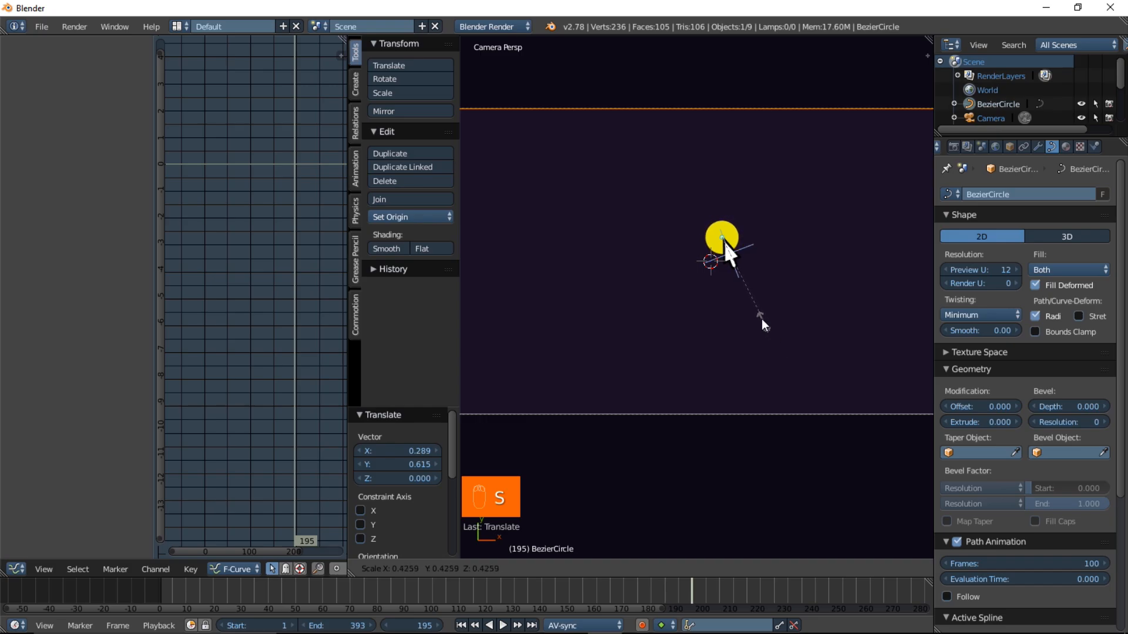
left_click(762, 319)
scroll(769, 341, "up", 1)
key("g")
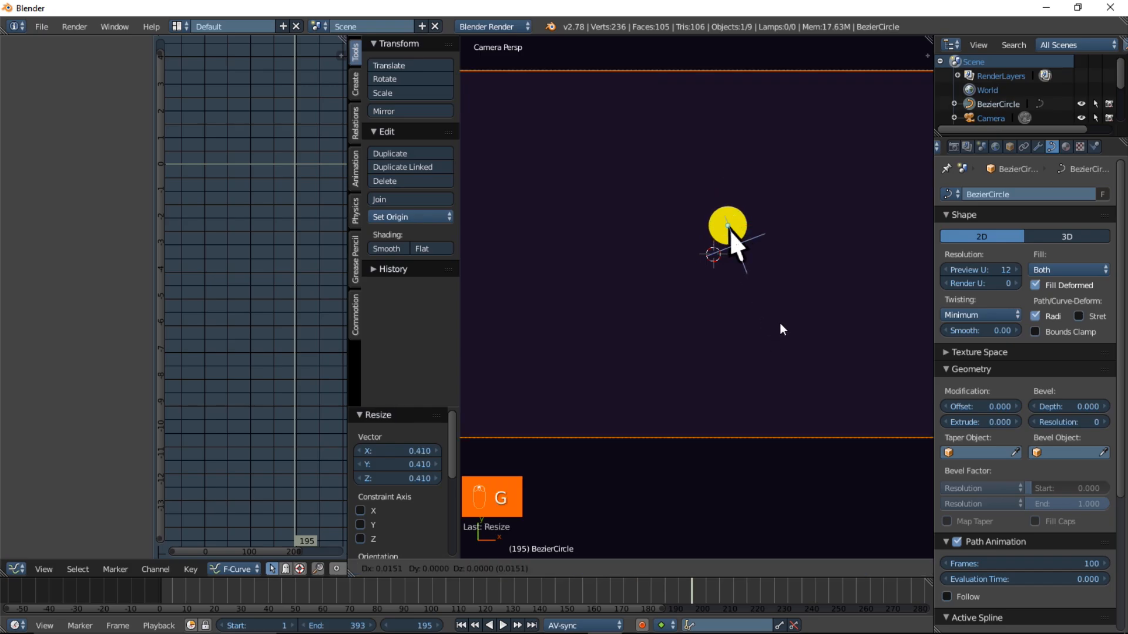
left_click(780, 323)
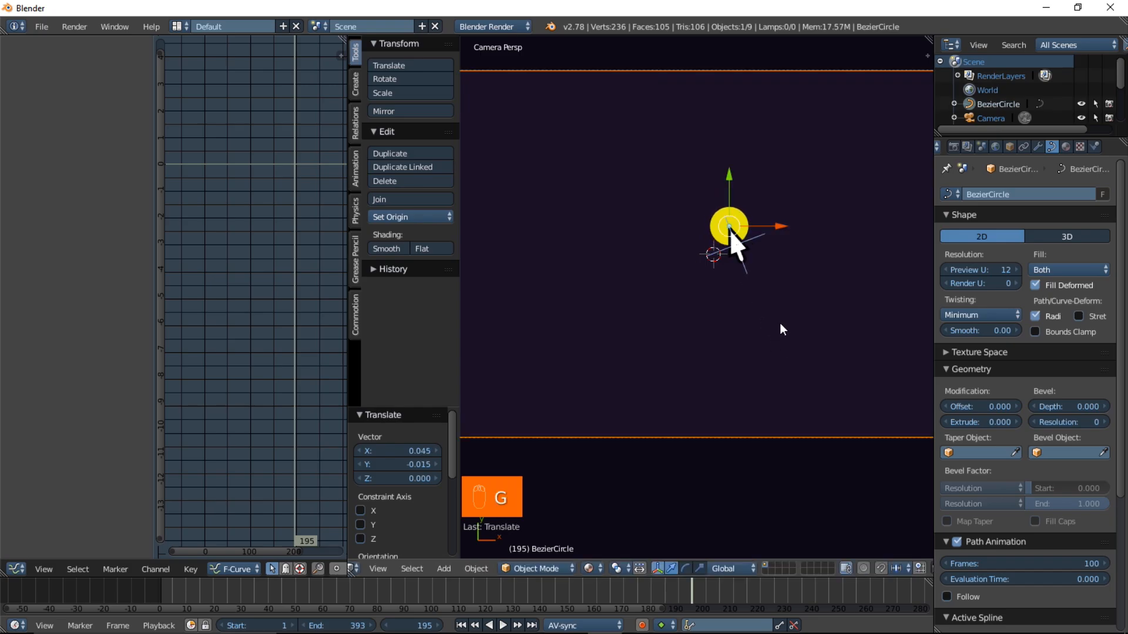
scroll(739, 290, "up", 1)
scroll(743, 291, "down", 2)
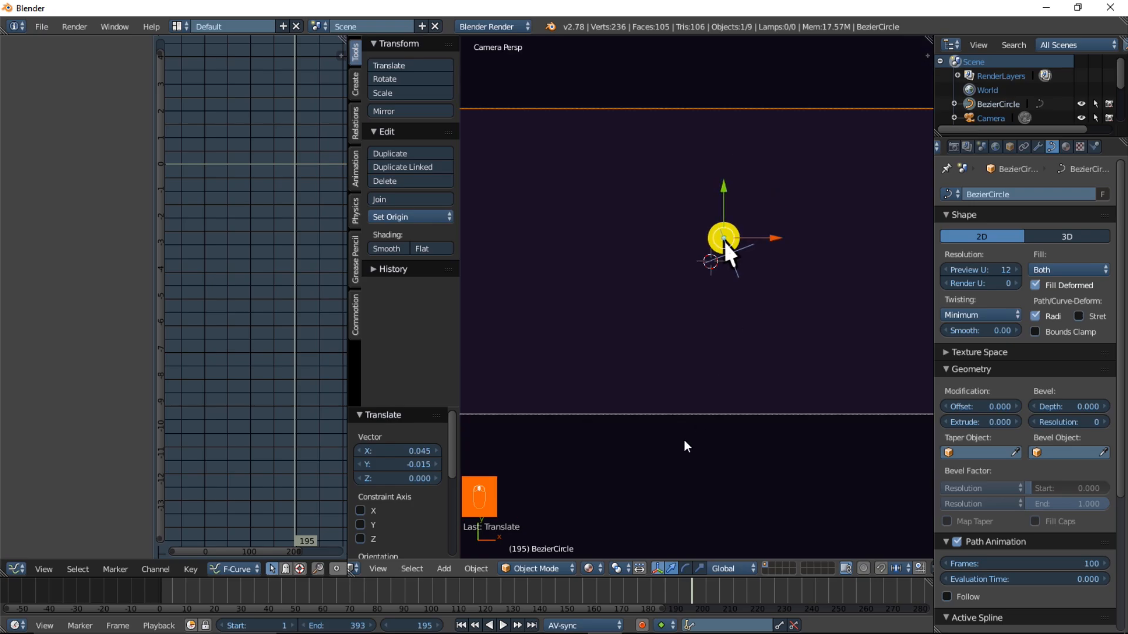
Play the animation from several frames to find when the cursor arrow makes its click over the circle
left_click(457, 599)
left_click(502, 625)
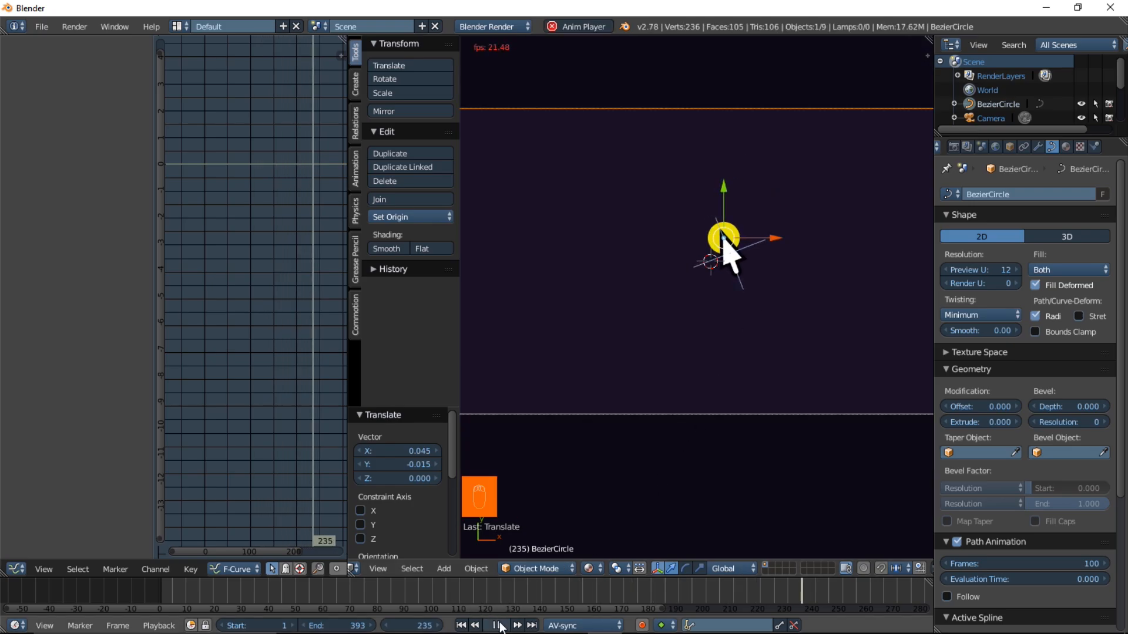
left_click(618, 592)
left_click(499, 594)
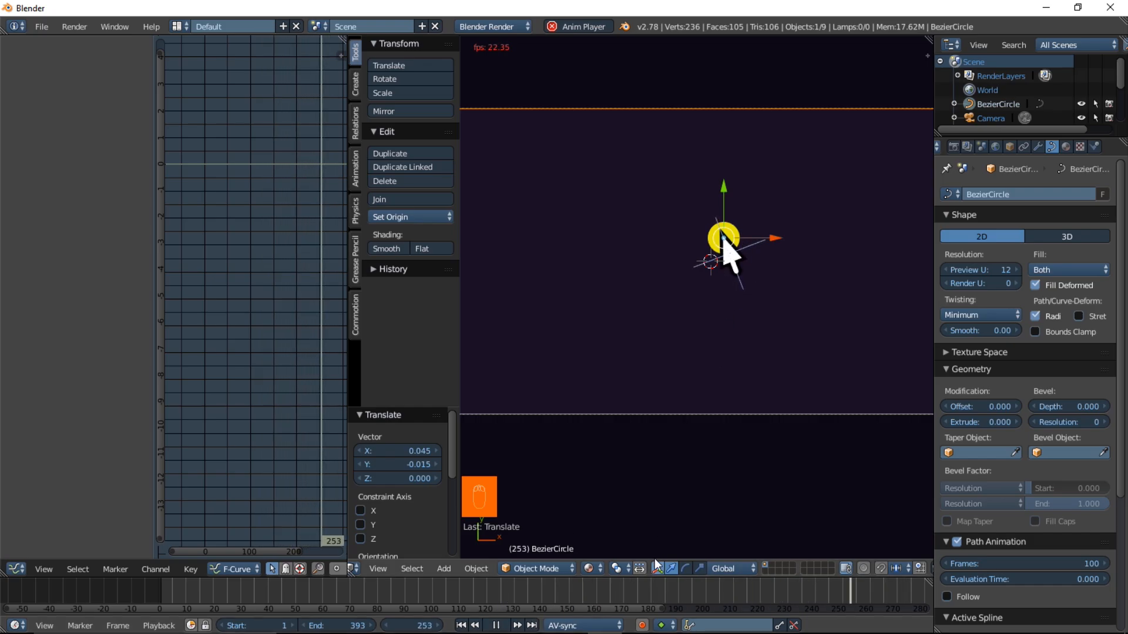
left_click(643, 585)
left_click(581, 592)
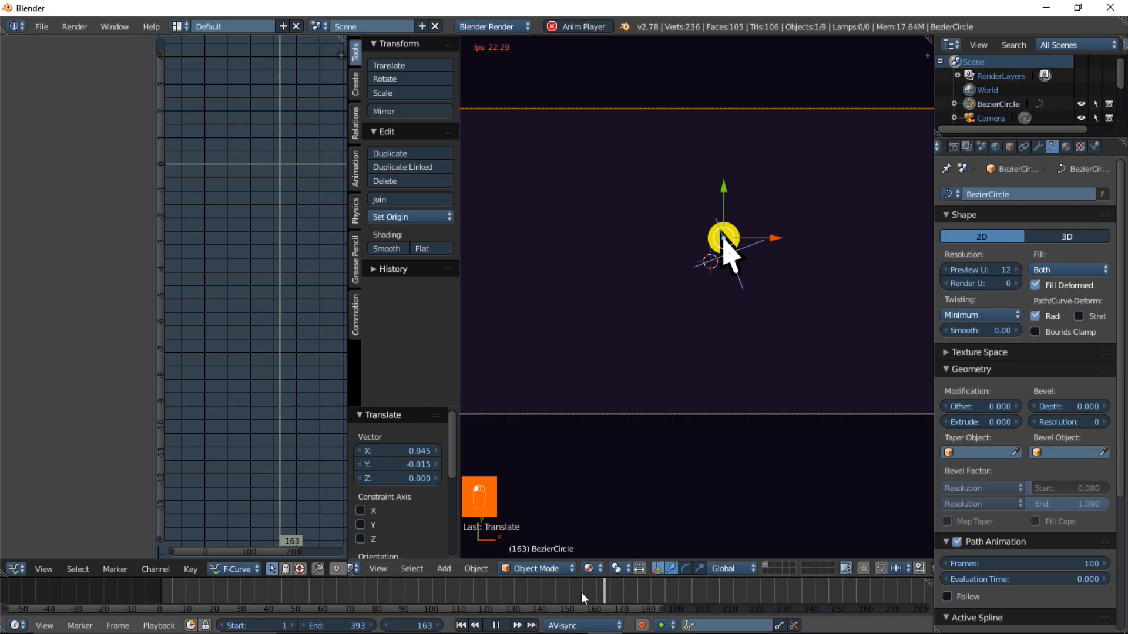
key("alt+a")
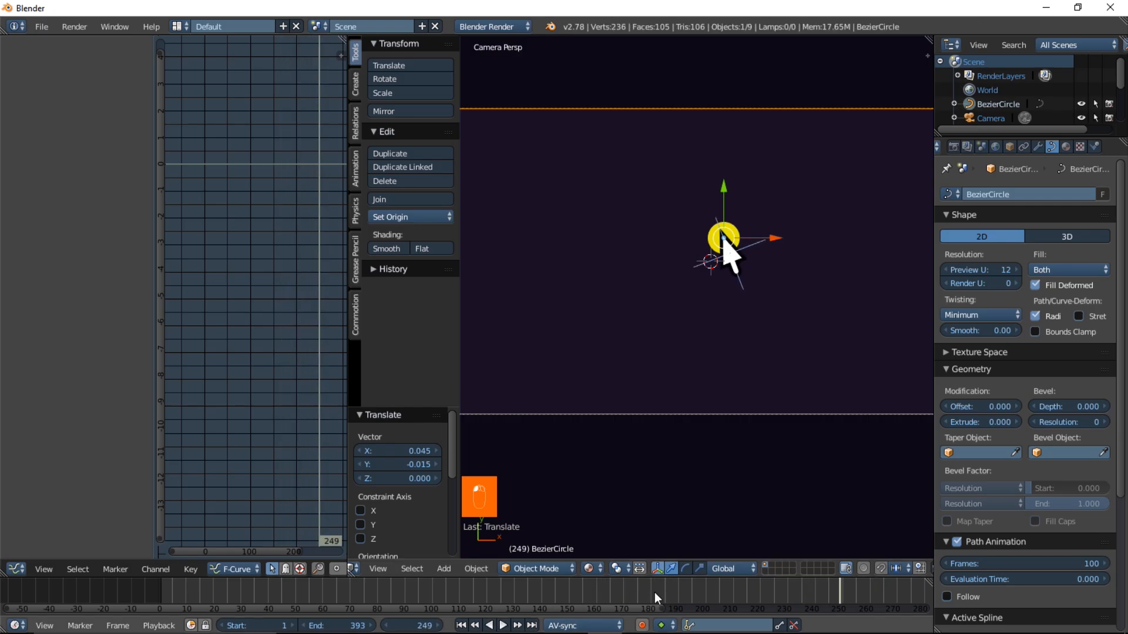
At frame 182, keyframe the yellow diffuse color of the circle's material
mouse_move(655, 593)
left_mouse_down()
mouse_move(722, 591)
mouse_move(579, 594)
mouse_move(704, 596)
mouse_move(617, 596)
mouse_move(657, 605)
left_mouse_up()
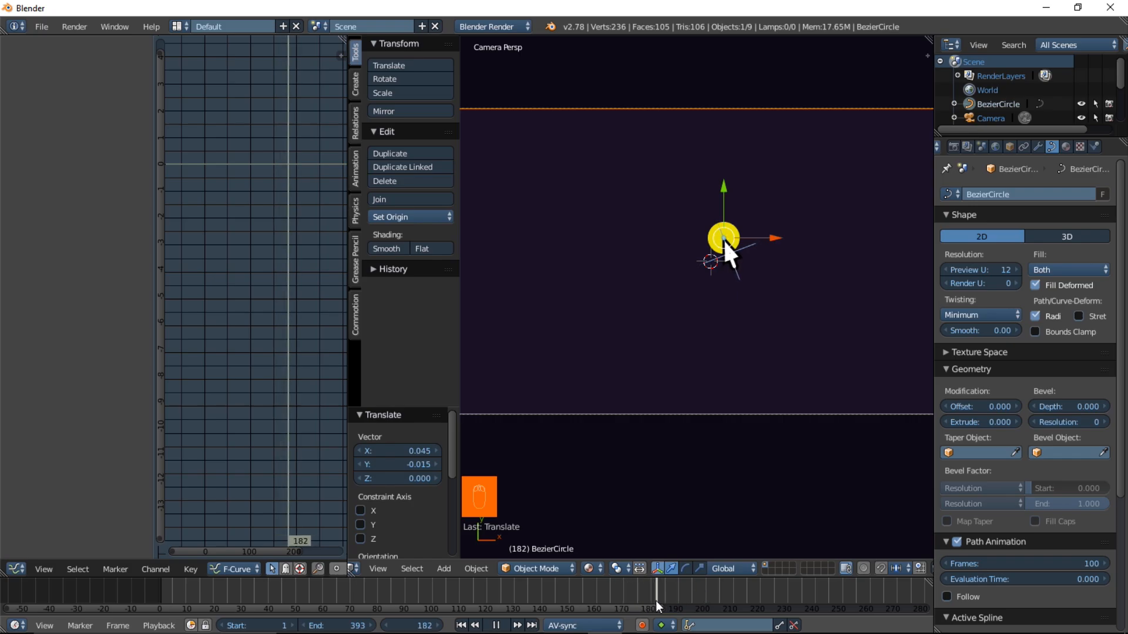
left_click(1067, 147)
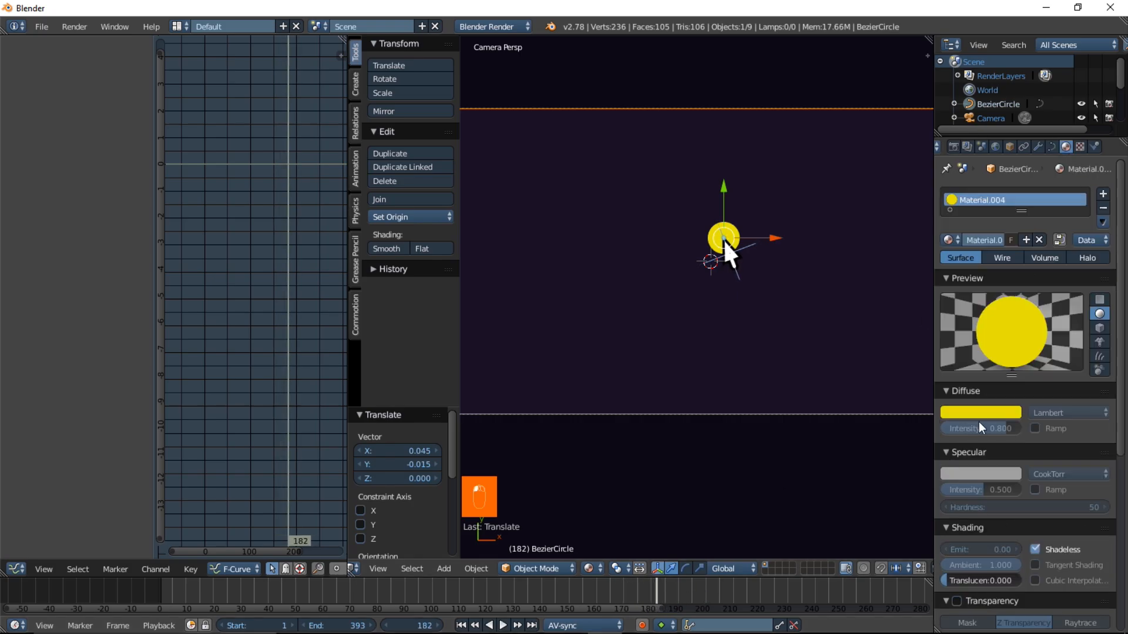
key("i")
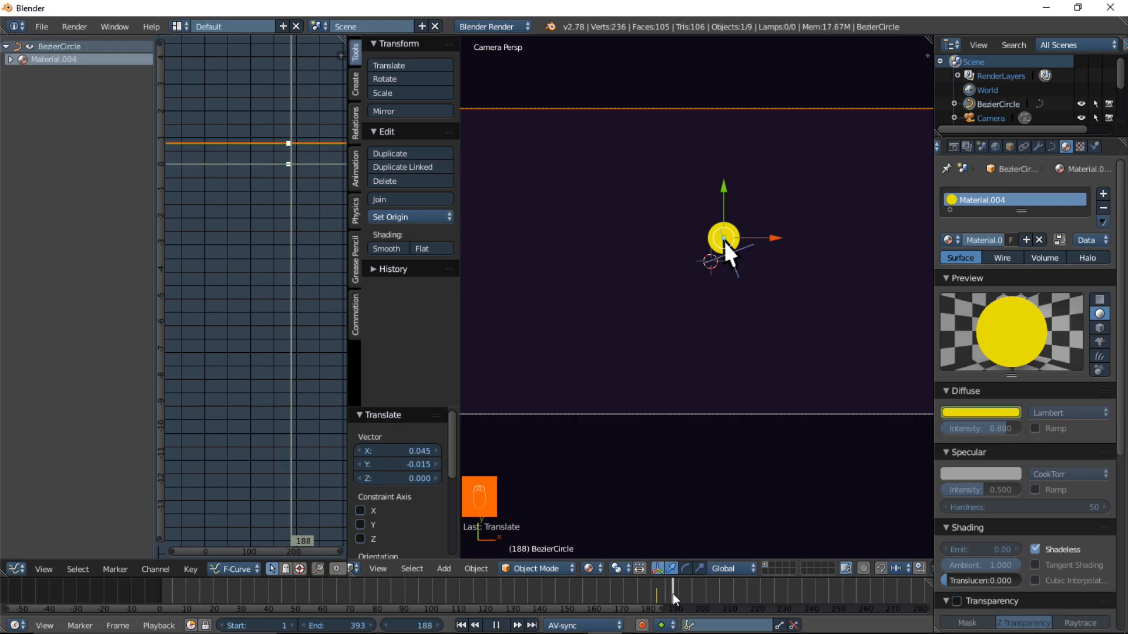
At frame 188, change the circle material's diffuse color to blue and keyframe it
key("alt+a")
left_click(1011, 413)
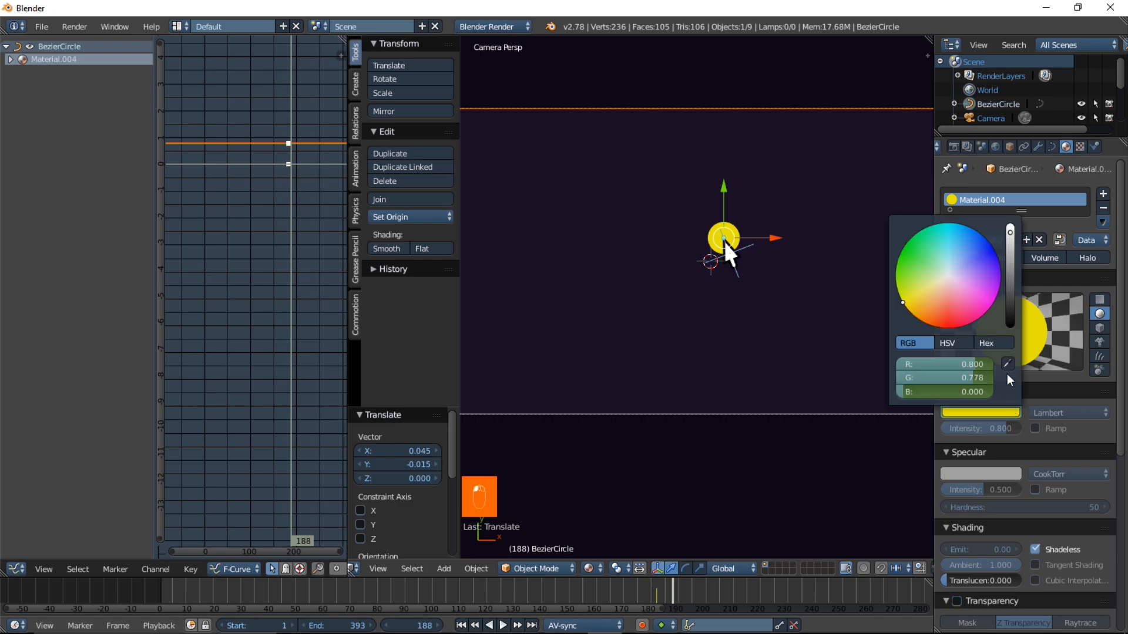
left_click_drag(941, 270, 991, 244)
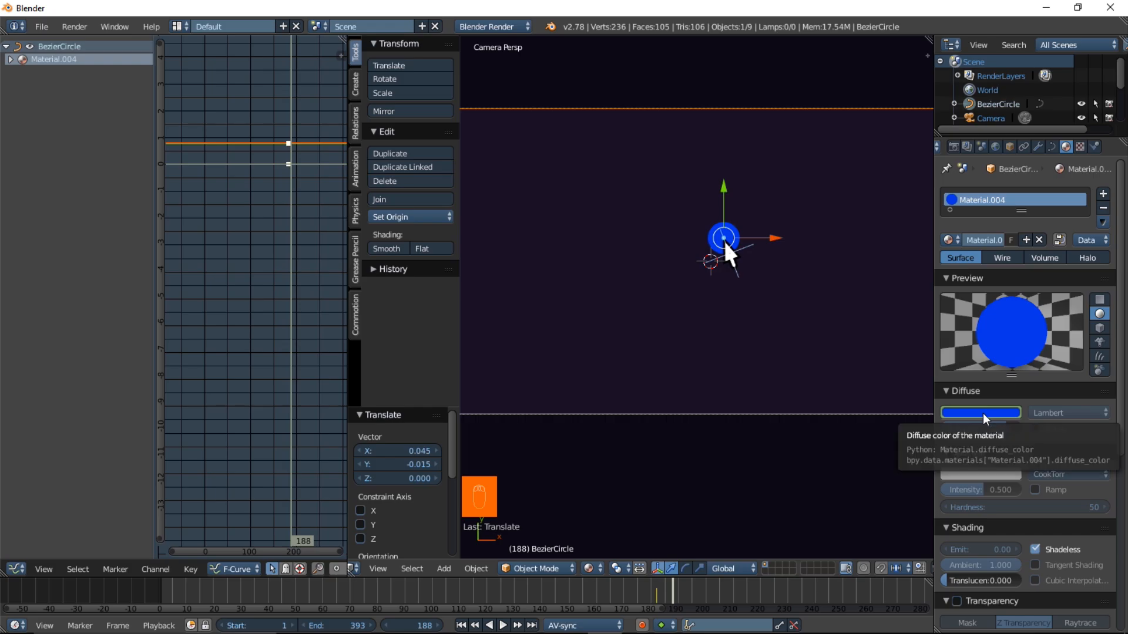
Scrub and play the animation repeatedly to check the circle's color change against the cursor's click
left_click(600, 591)
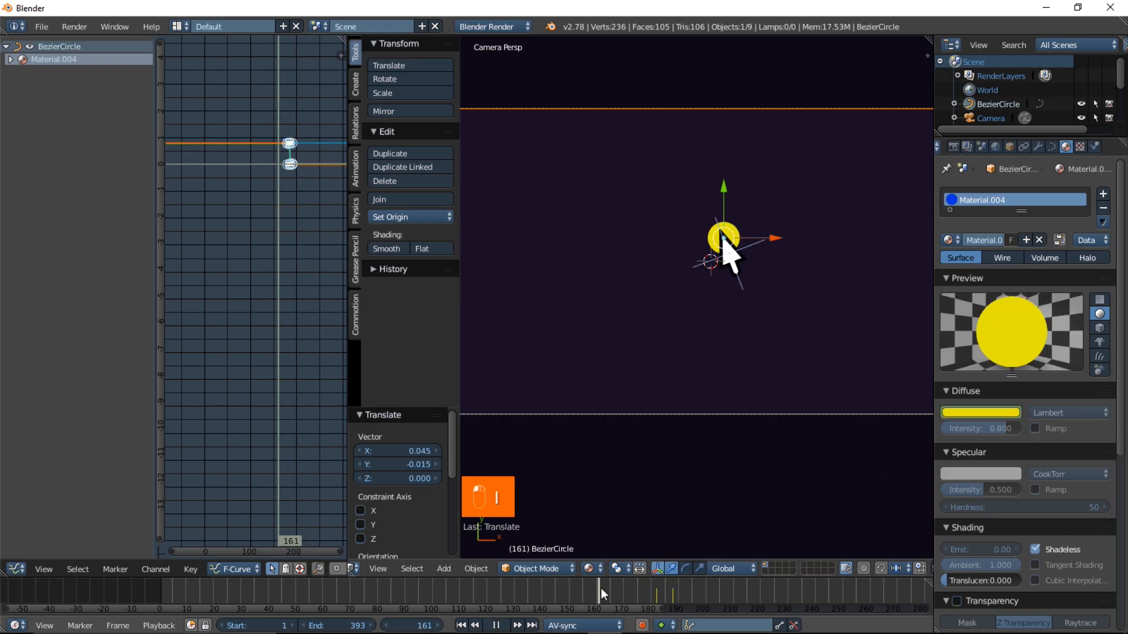
key("alt+a")
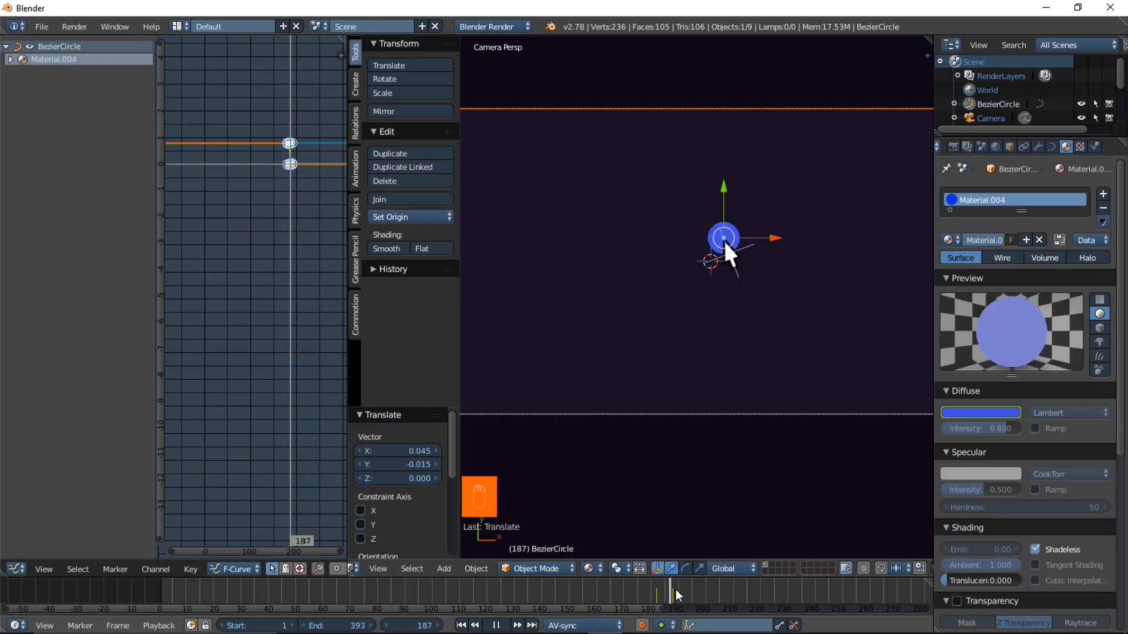
left_click_drag(668, 590, 640, 587)
key("alt+a")
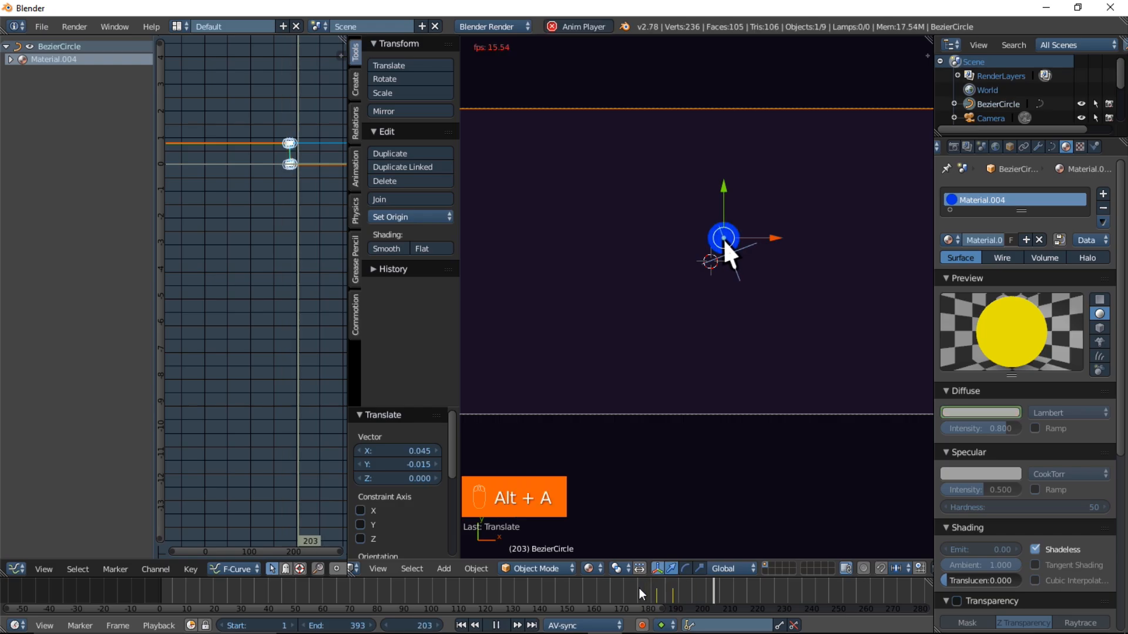
left_click(639, 588)
left_click(587, 588)
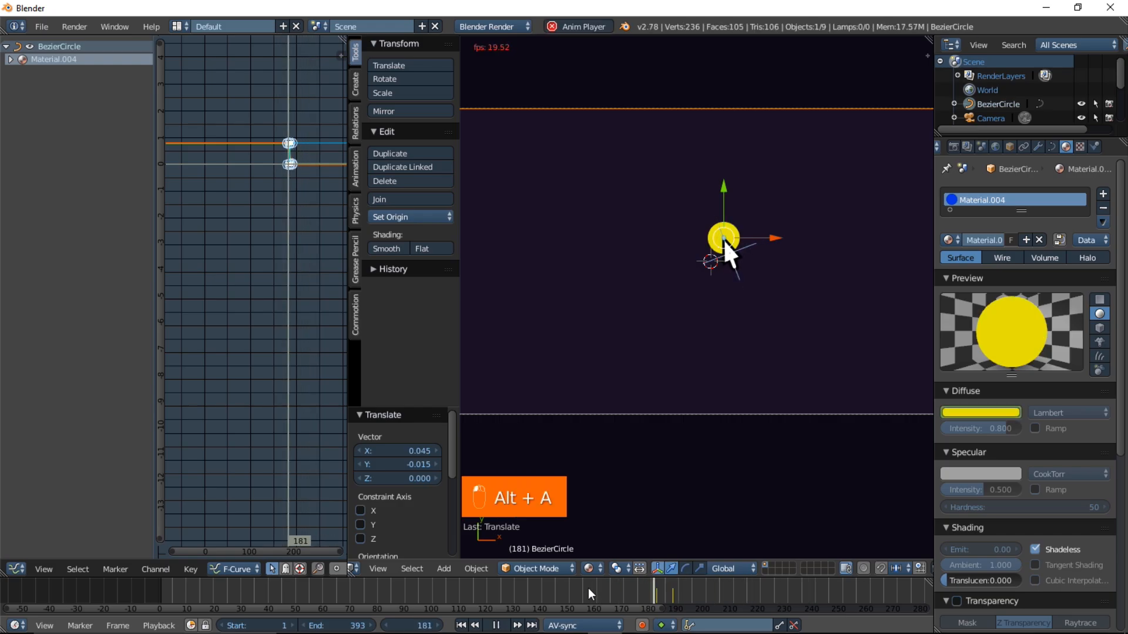
scroll(668, 423, "down", 2)
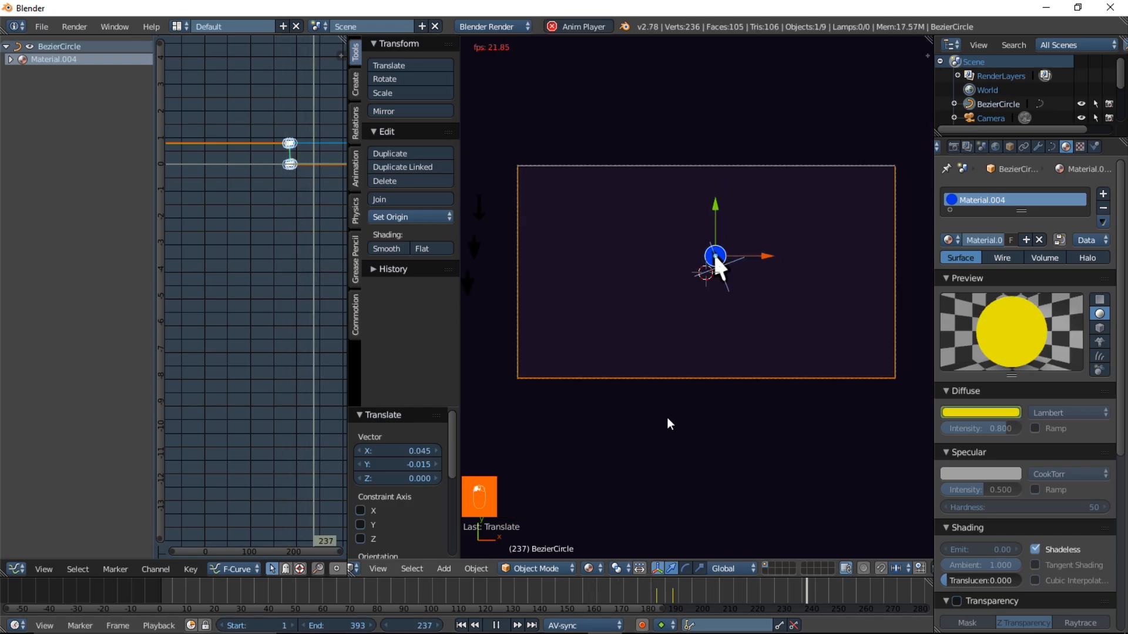
left_click(517, 591)
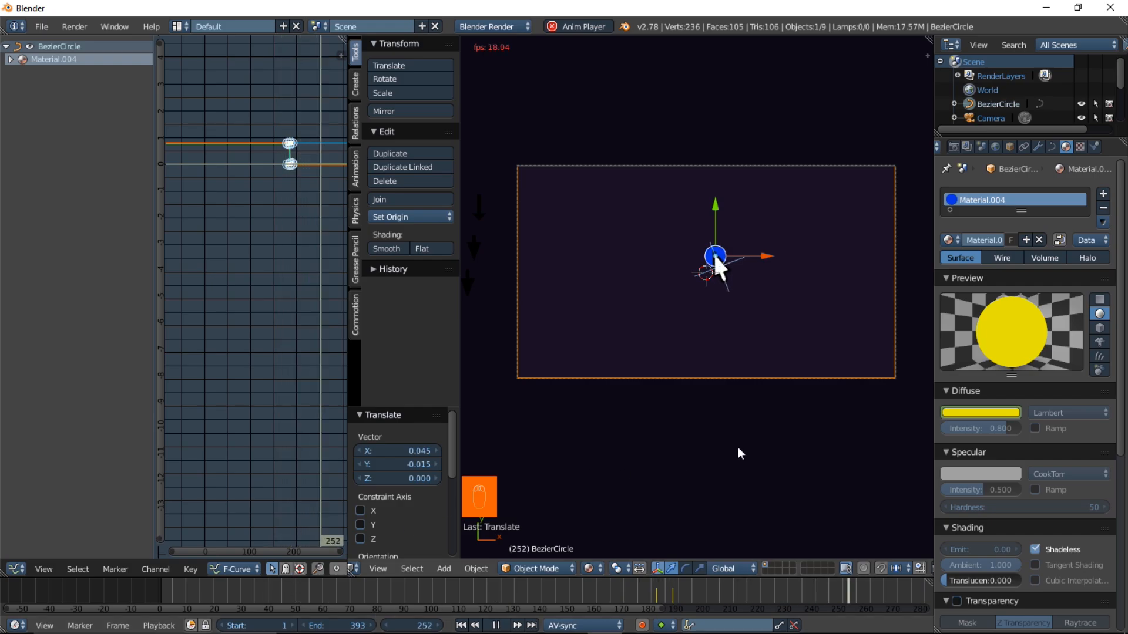
scroll(738, 453, "up", 1)
left_click(204, 593)
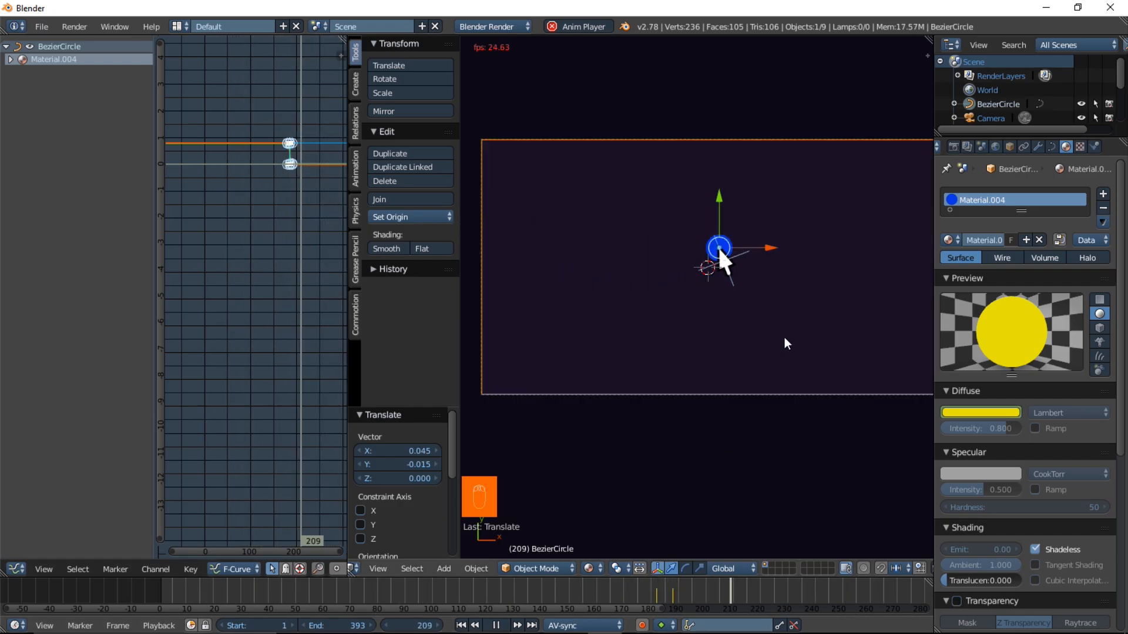
left_click(486, 601)
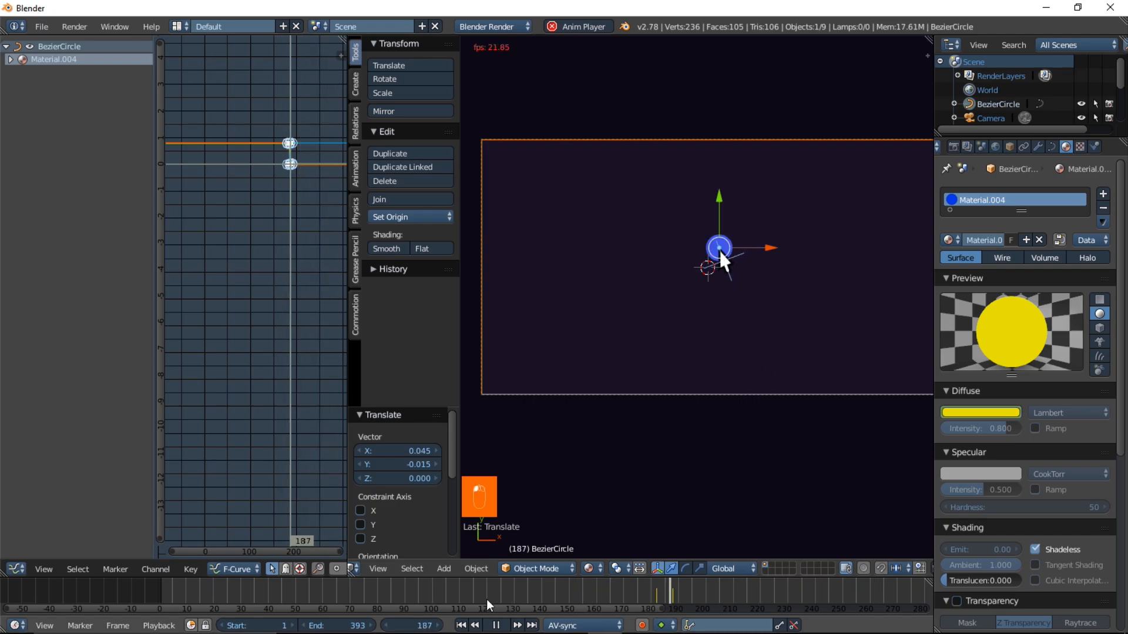
left_click(503, 624)
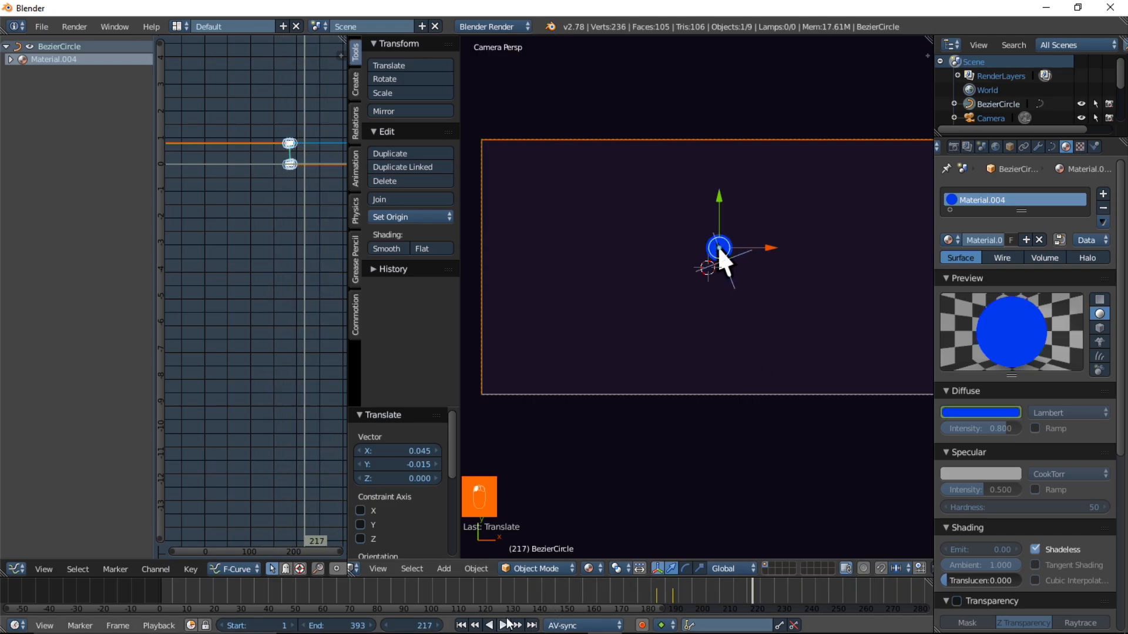
Enlarge the Outliner to list all scene objects and hide the Empty in the viewport
scroll(815, 306, "down", 2)
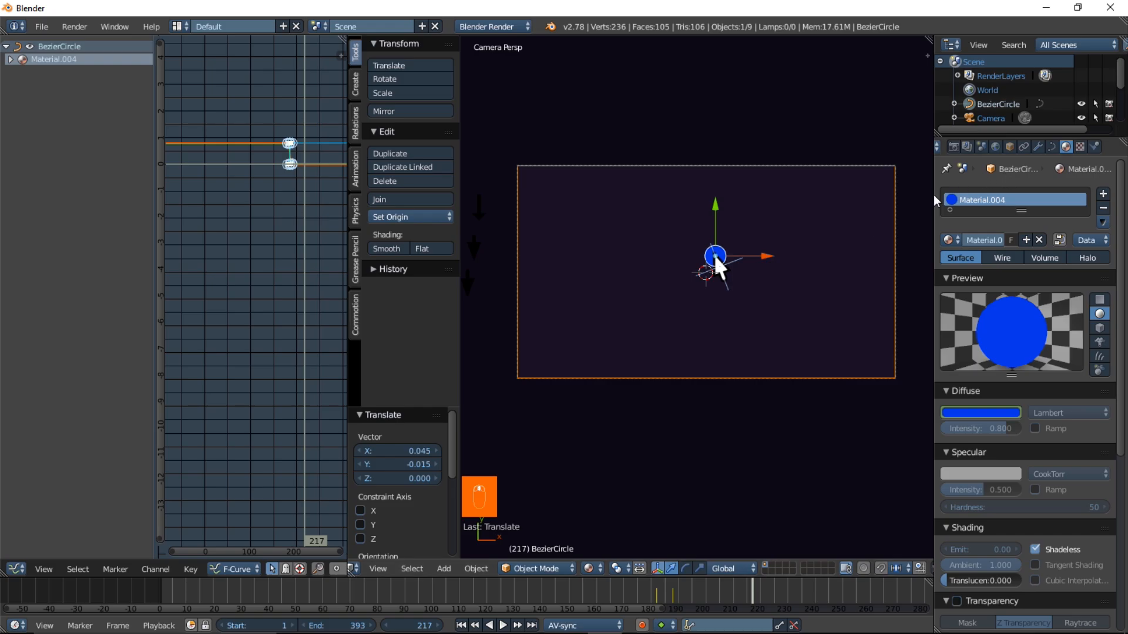
scroll(825, 243, "up", 1)
middle_click_drag(841, 198, 806, 226, "shift")
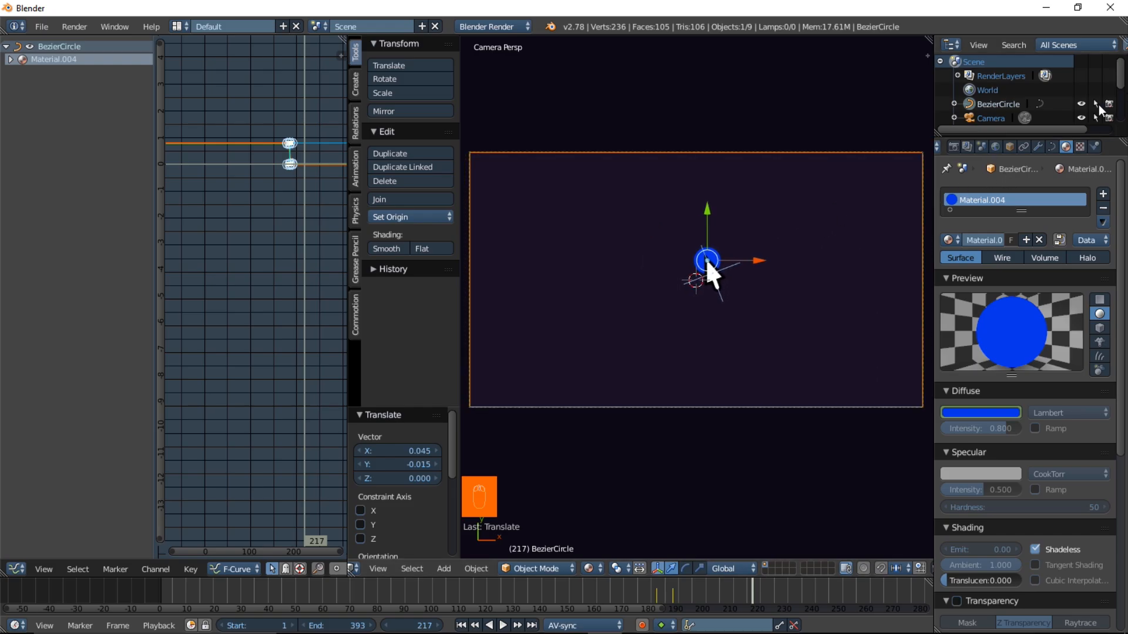
scroll(1099, 105, "down", 5)
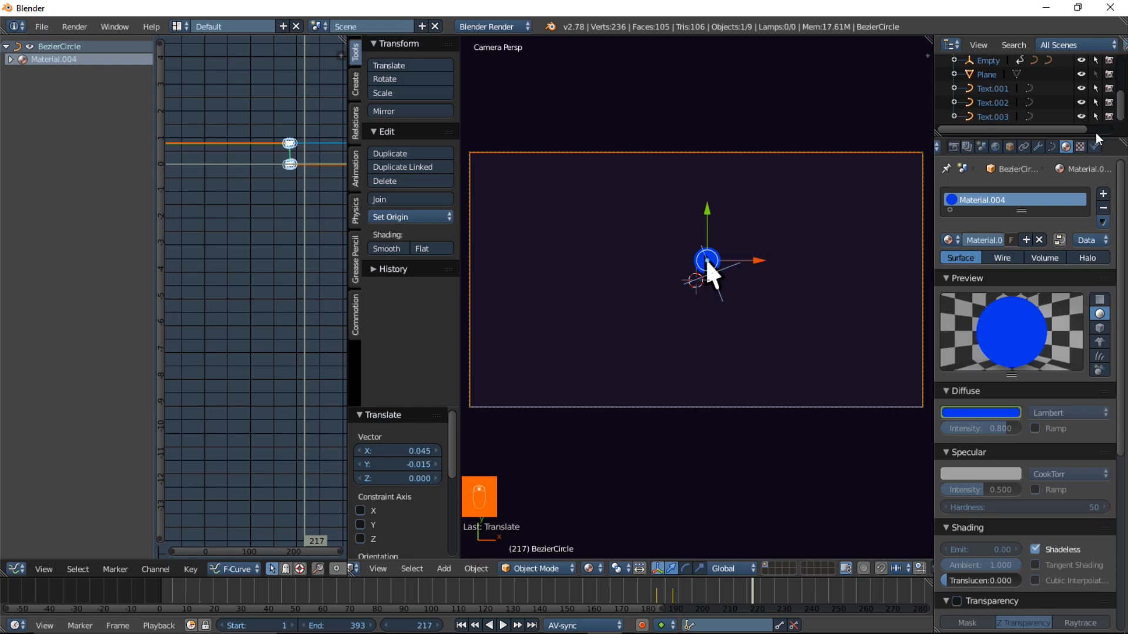
left_click_drag(1096, 139, 1096, 326)
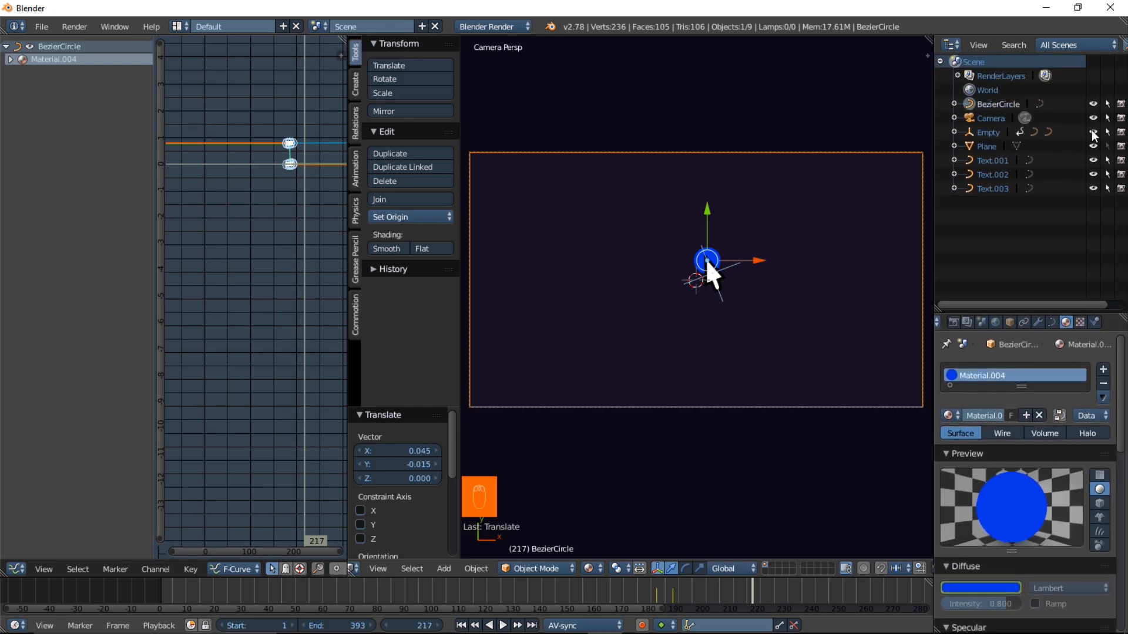
left_click(1093, 132)
left_click(1091, 133)
left_click(1093, 133)
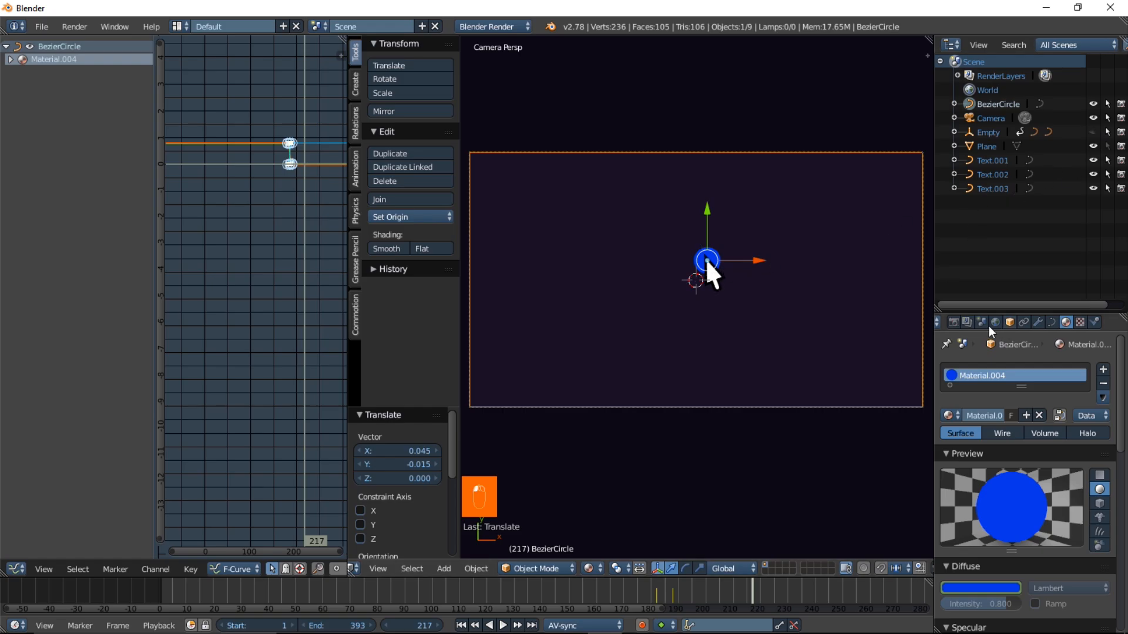
Enable Full Sample for OpenGL rendering and set its anti-aliasing samples to 16
left_click(74, 26)
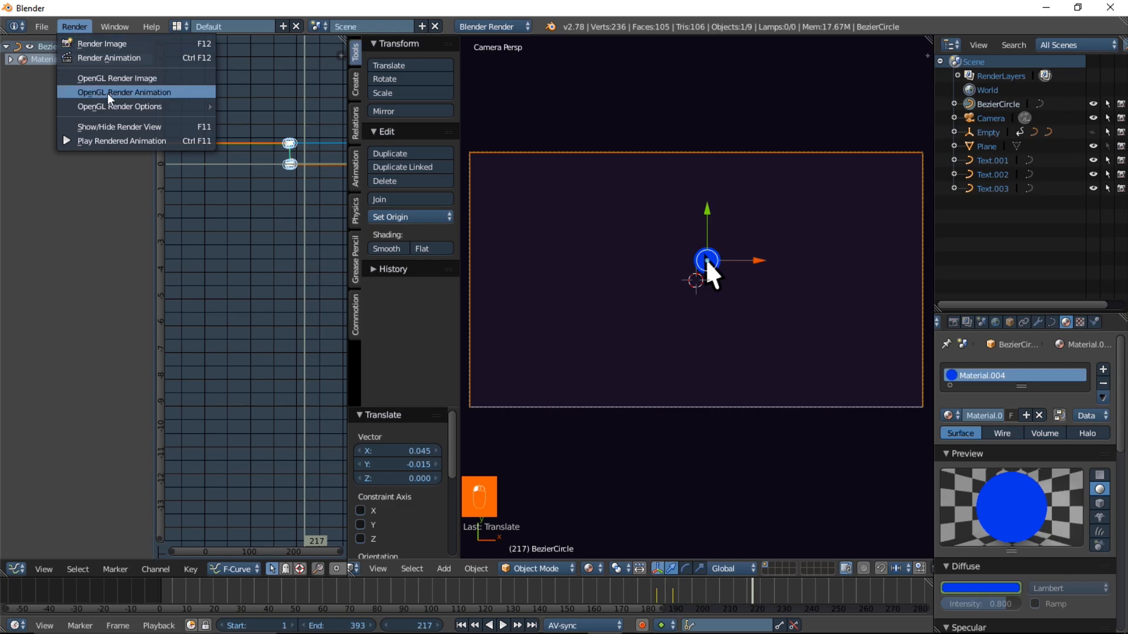
mouse_move(112, 111)
left_click(237, 120)
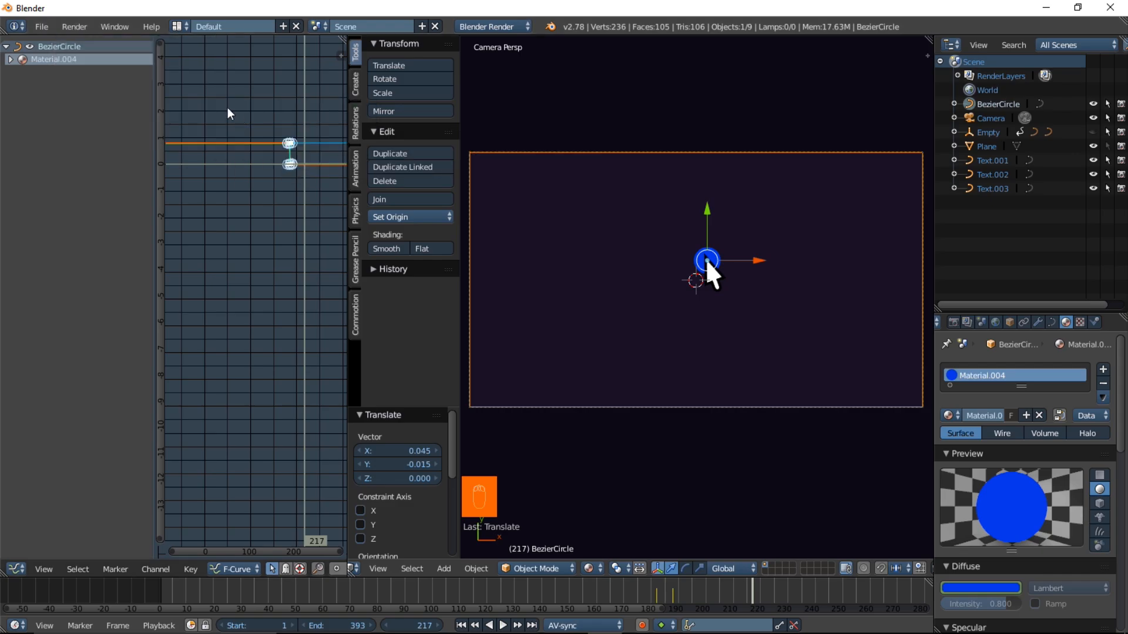
left_click(85, 28)
mouse_move(118, 107)
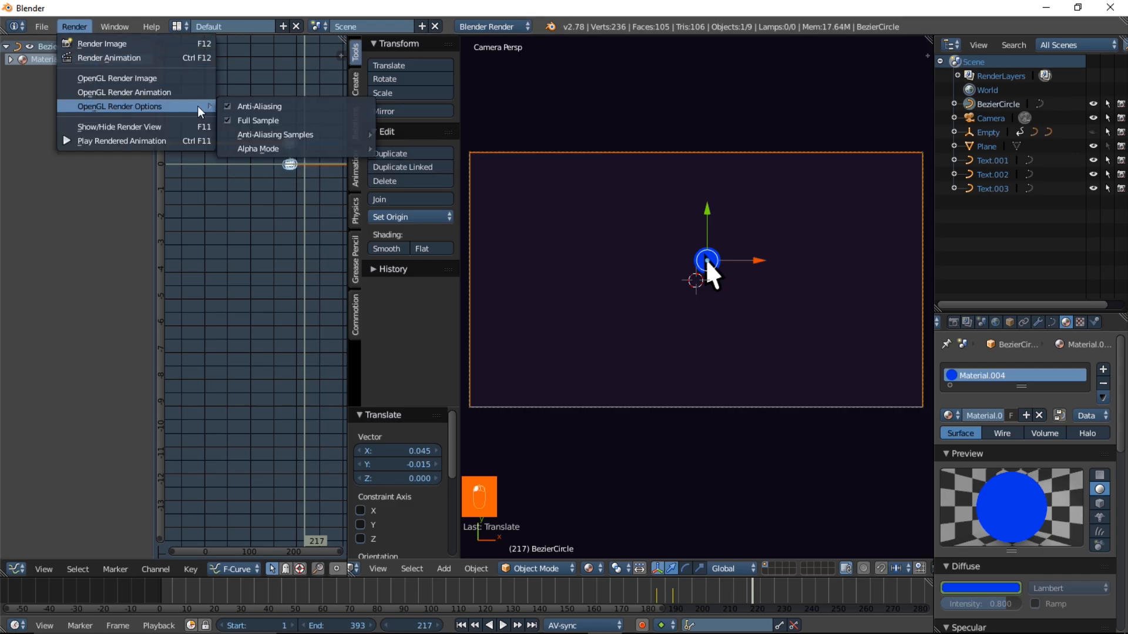
mouse_move(267, 135)
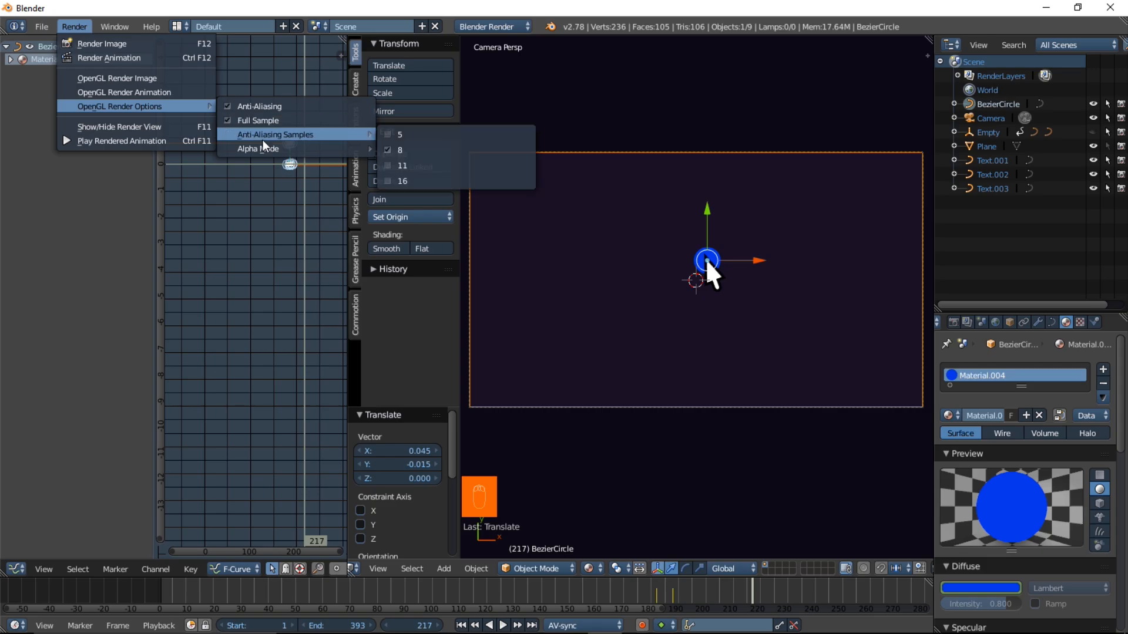
left_click(400, 181)
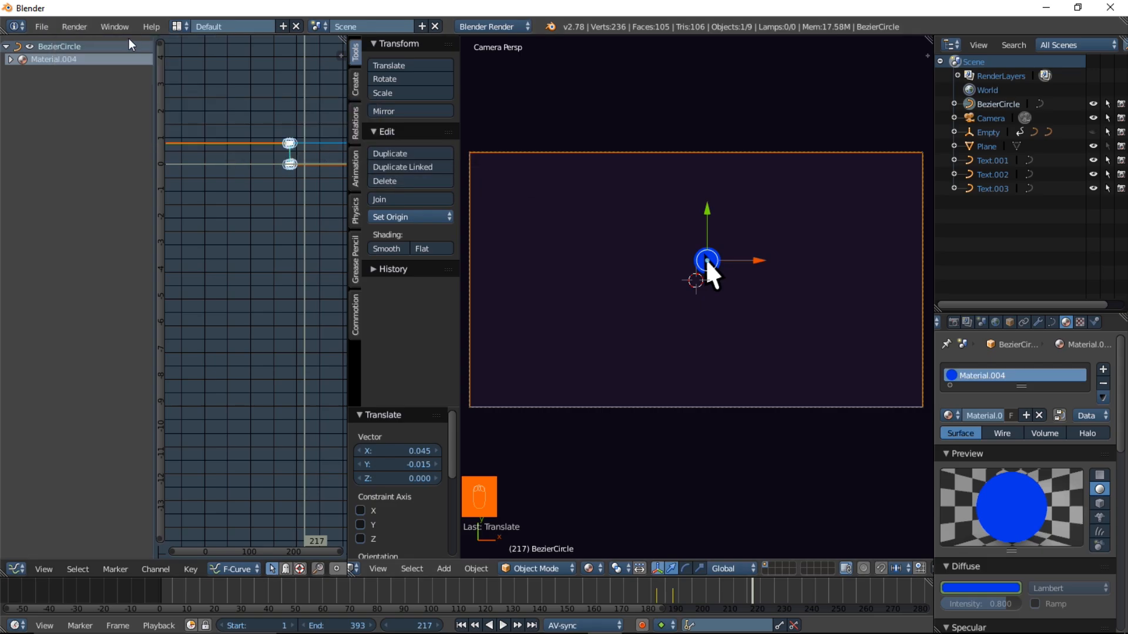
Switch the Graph Editor area to User Preferences, widen it and show the System settings
left_click(88, 28)
mouse_move(117, 108)
left_click(15, 569)
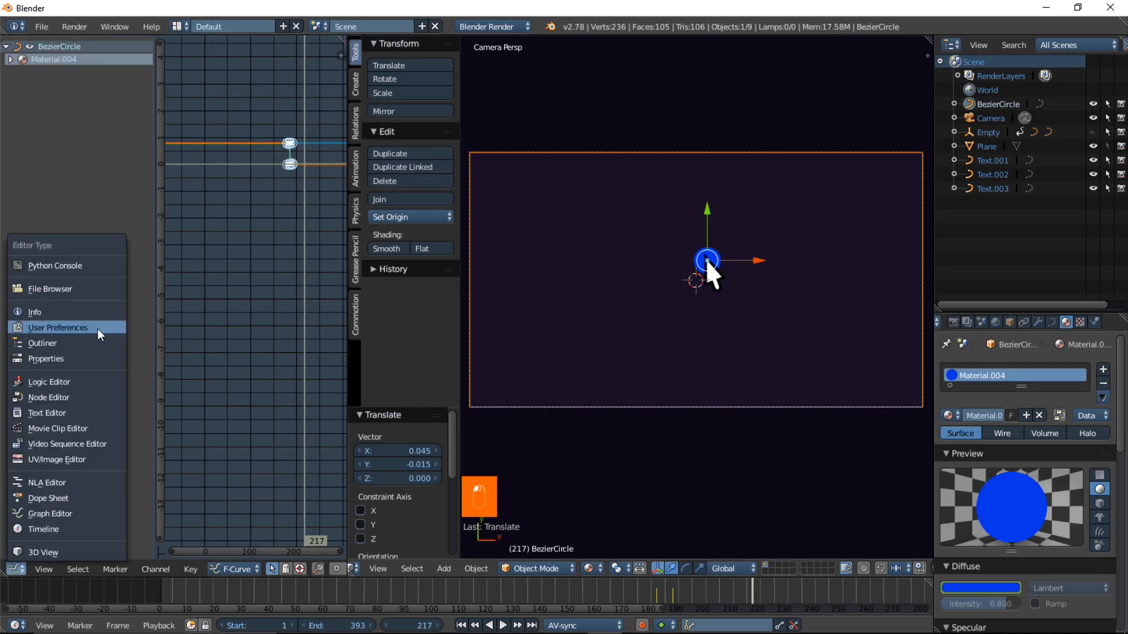
left_click(101, 333)
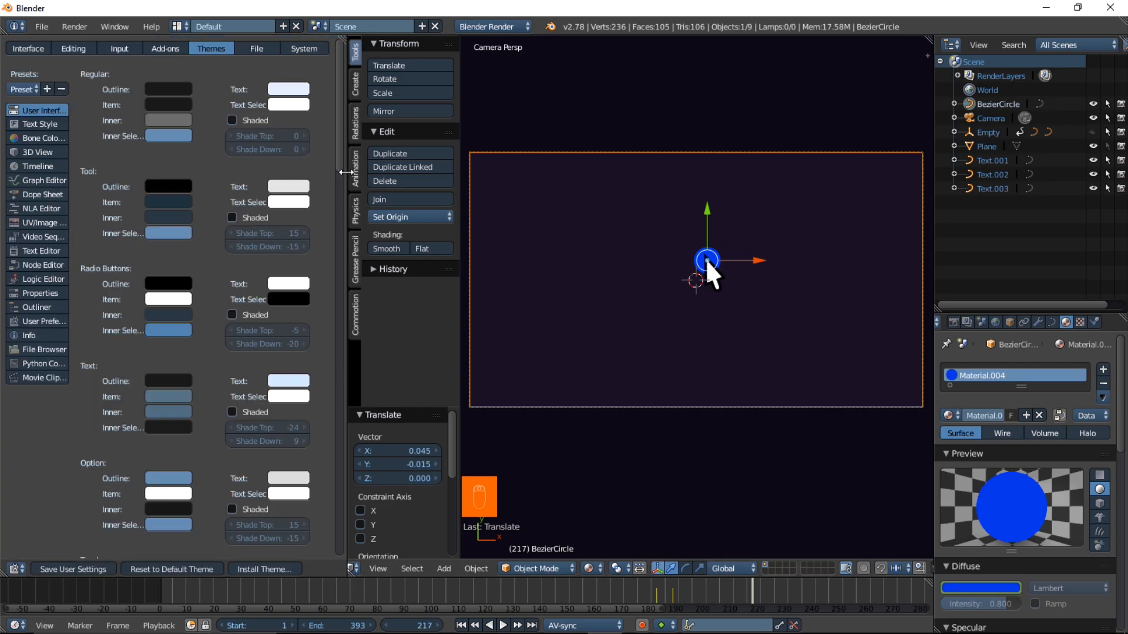
left_click_drag(346, 195, 512, 195)
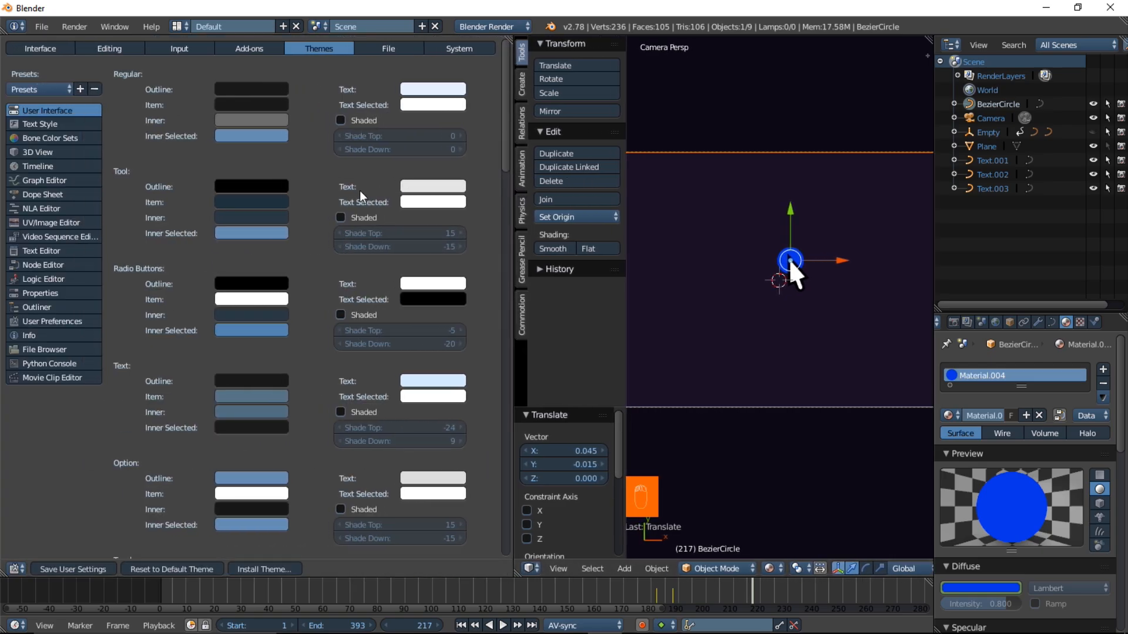
left_click(464, 52)
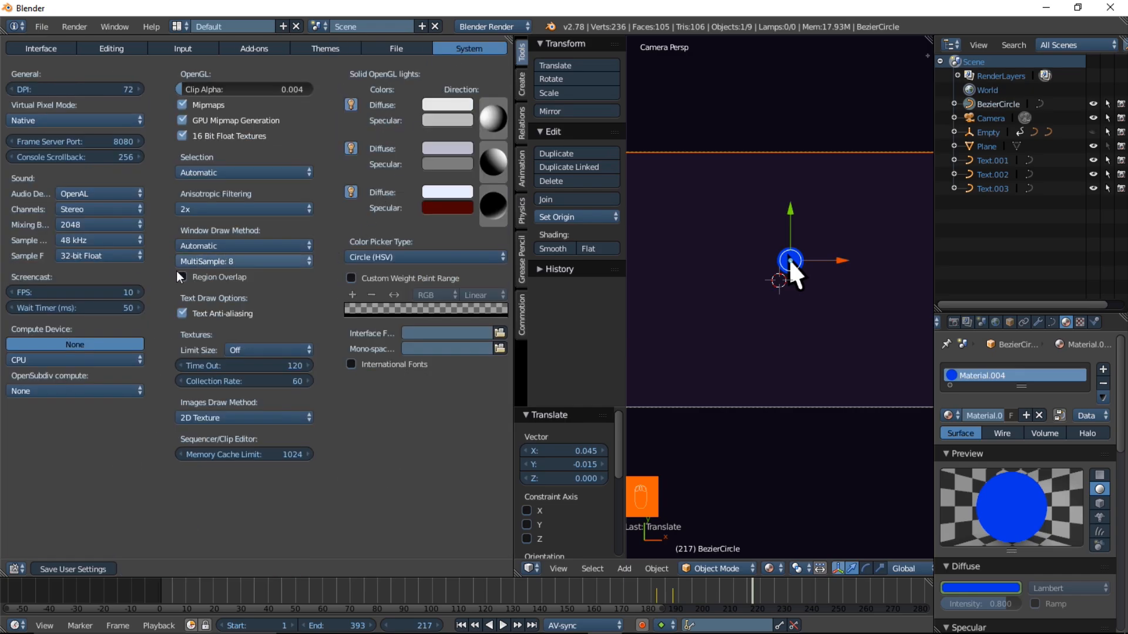
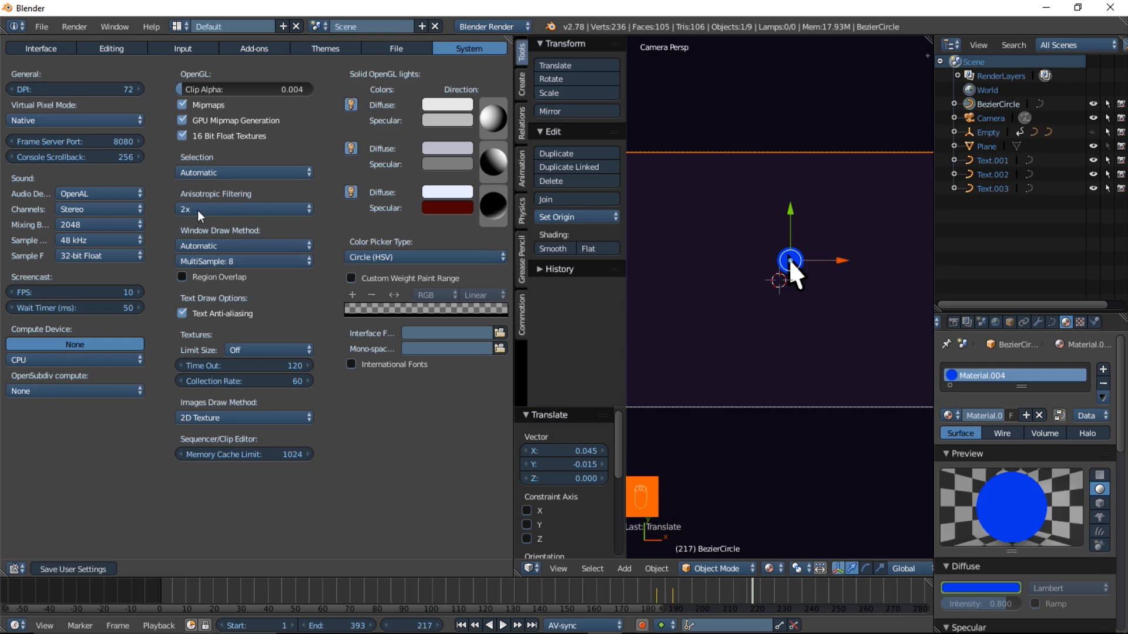
Set the render resolution percentage to 100% in the scene's render dimensions
left_click(952, 322)
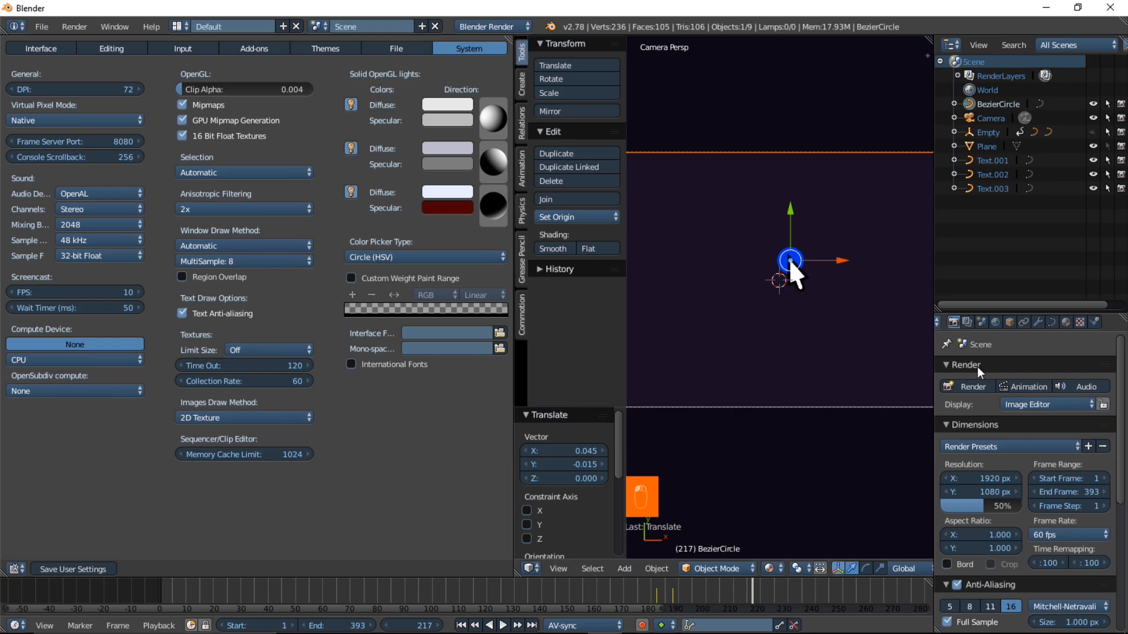
scroll(982, 367, "down", 1)
scroll(987, 363, "up", 1)
scroll(993, 378, "down", 4)
left_click_drag(982, 396, 1026, 396)
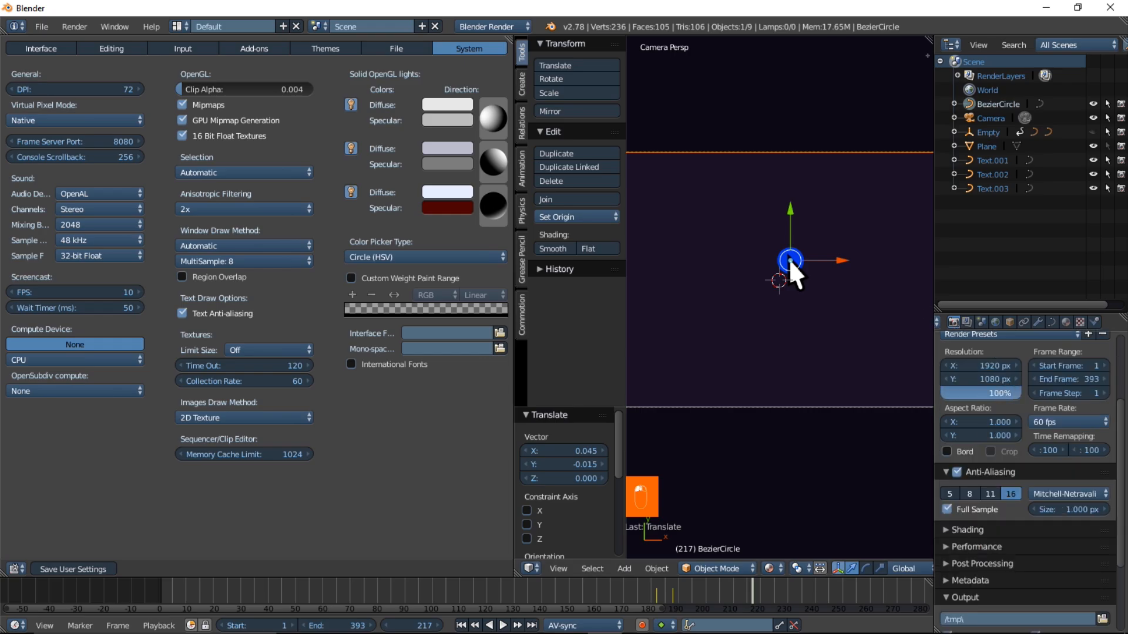
Set the render output file type to MPEG and its encoding format to MPEG-4
scroll(985, 563, "down", 4)
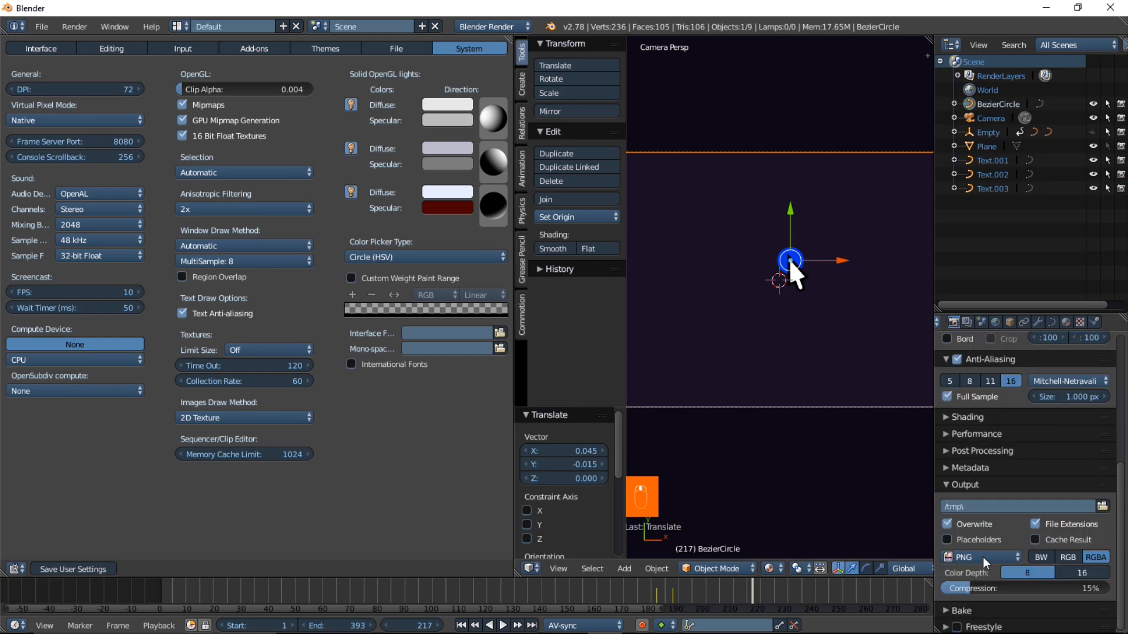
left_click(985, 561)
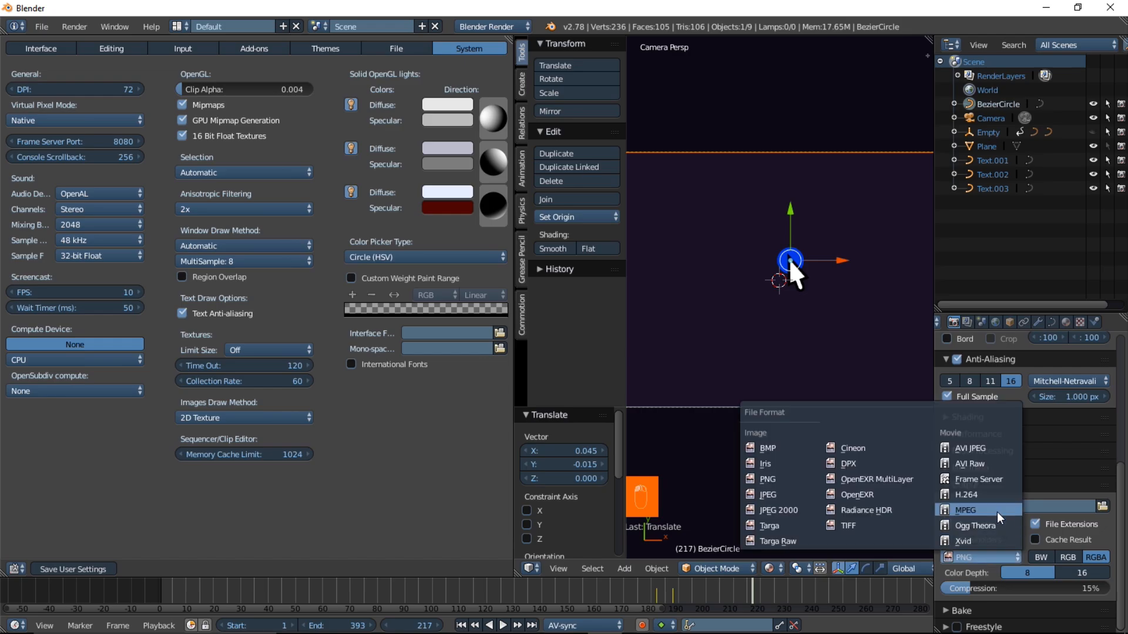
left_click(998, 510)
left_click(982, 580)
scroll(985, 587, "down", 3)
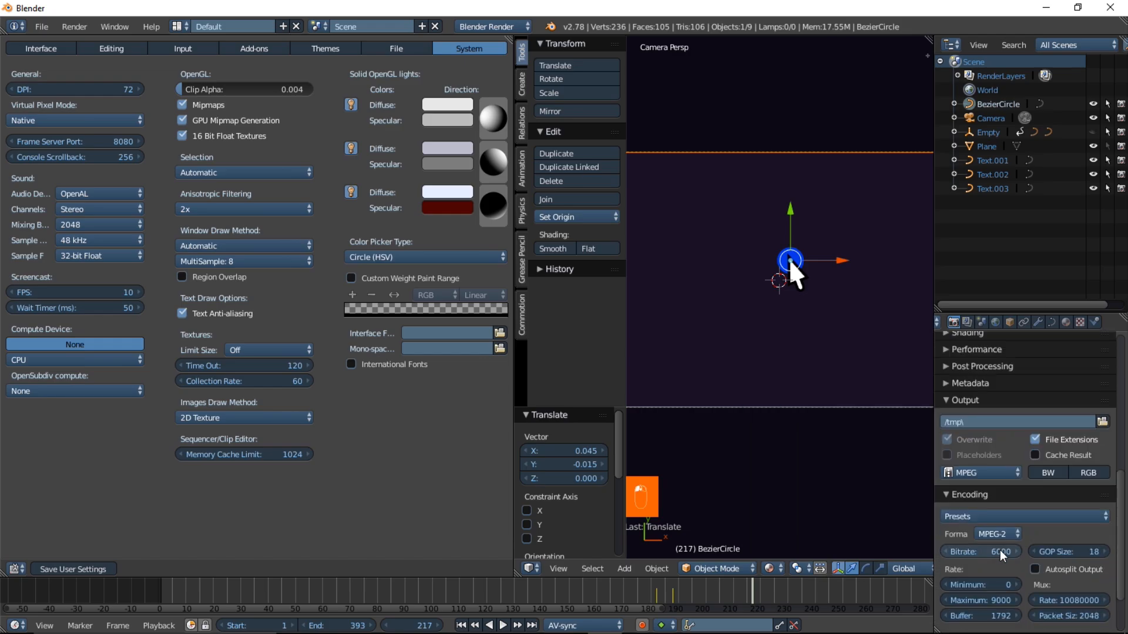
left_click(998, 534)
left_click(1002, 488)
Set both the video encoding bitrate and the maximum rate to 14000
left_click(1018, 549)
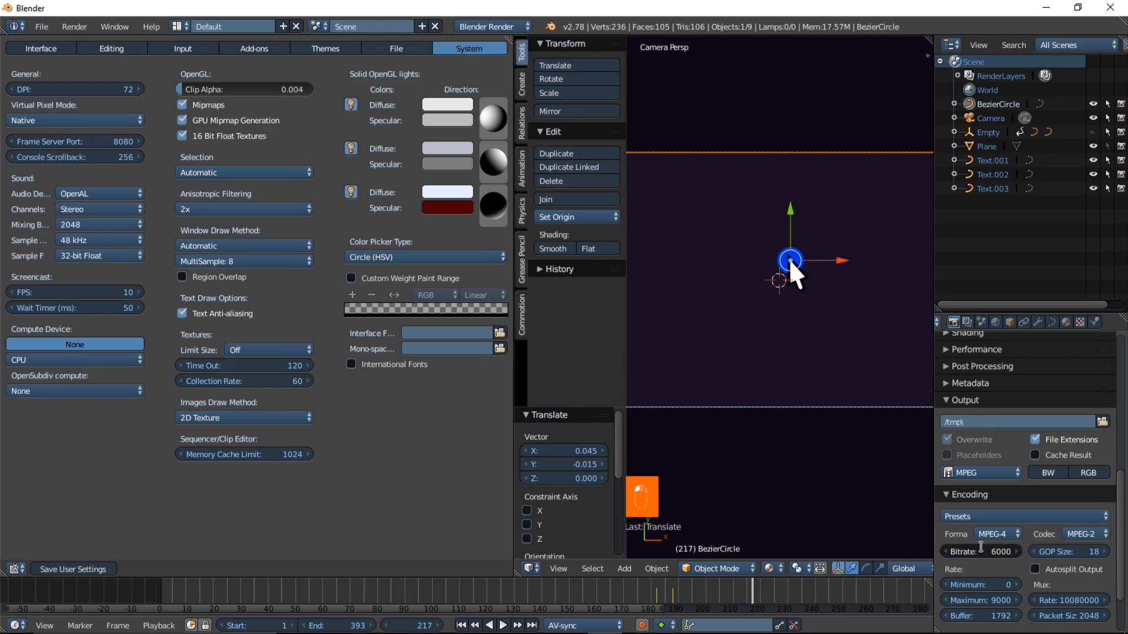
type("14000")
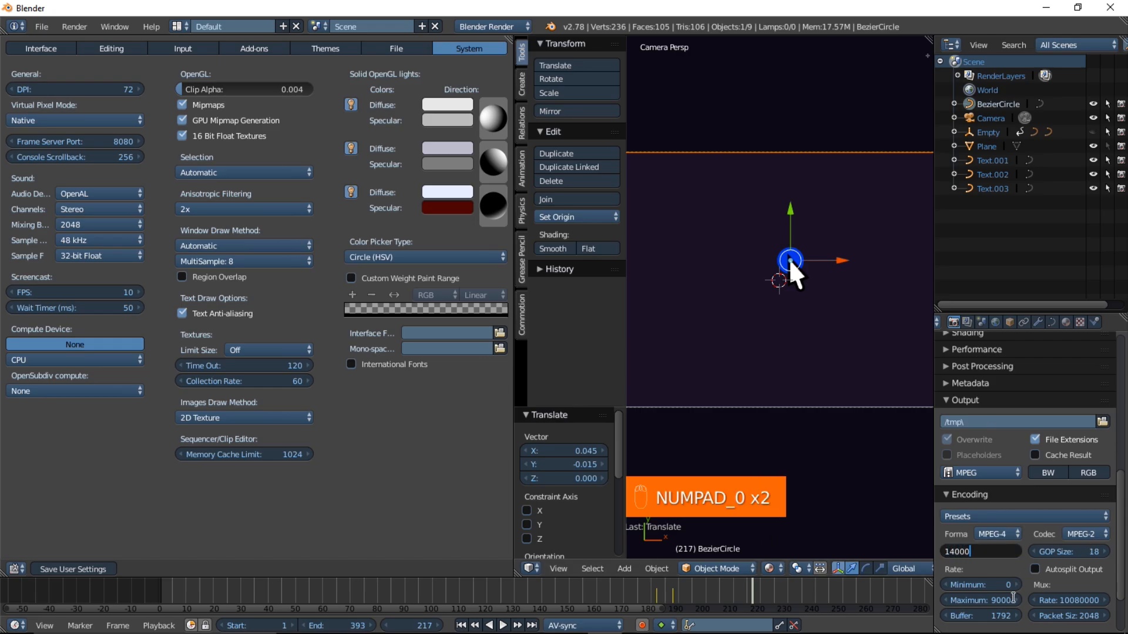
double_click(990, 603)
type("14")
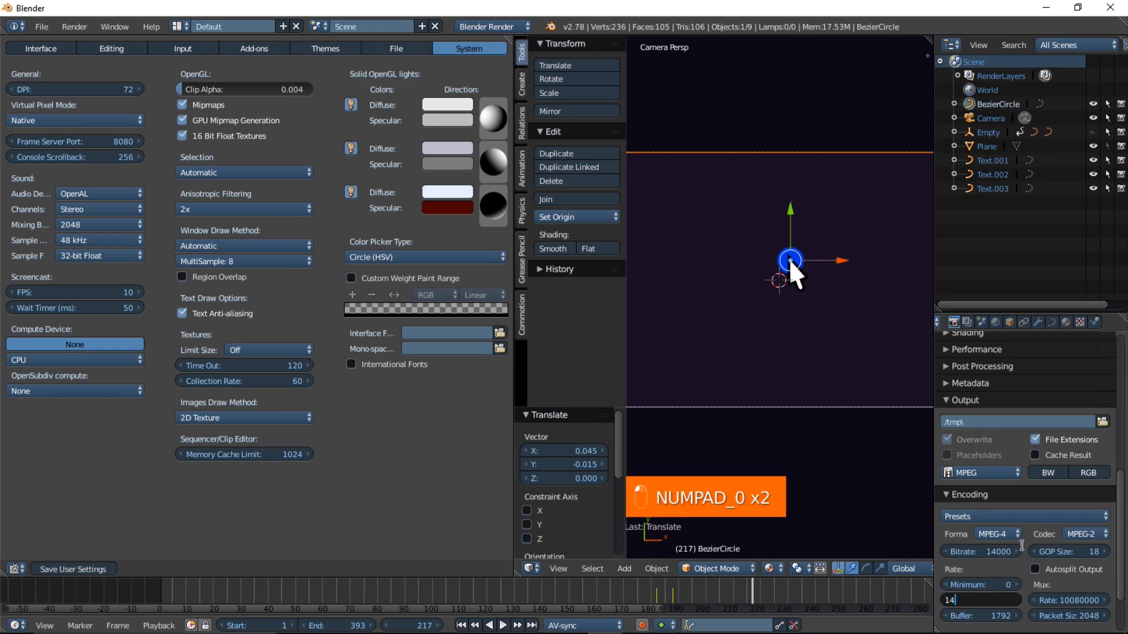
type("000")
key("Return")
Choose MPEG-4(divx) as the video codec and MP3 as the audio codec
scroll(1093, 488, "down", 3)
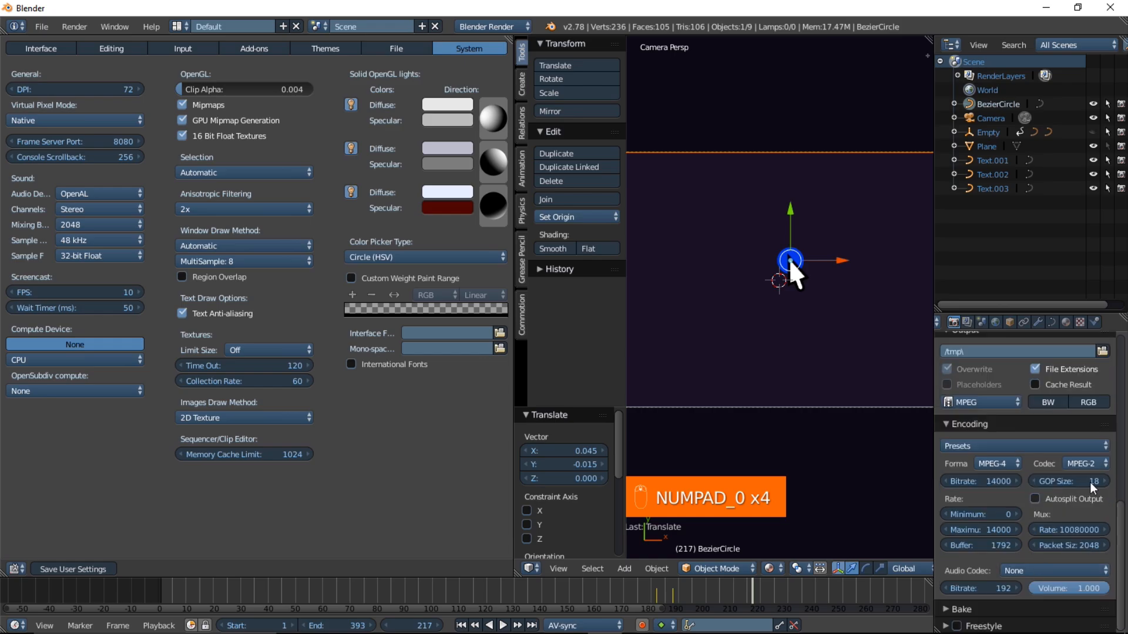
left_click(1091, 464)
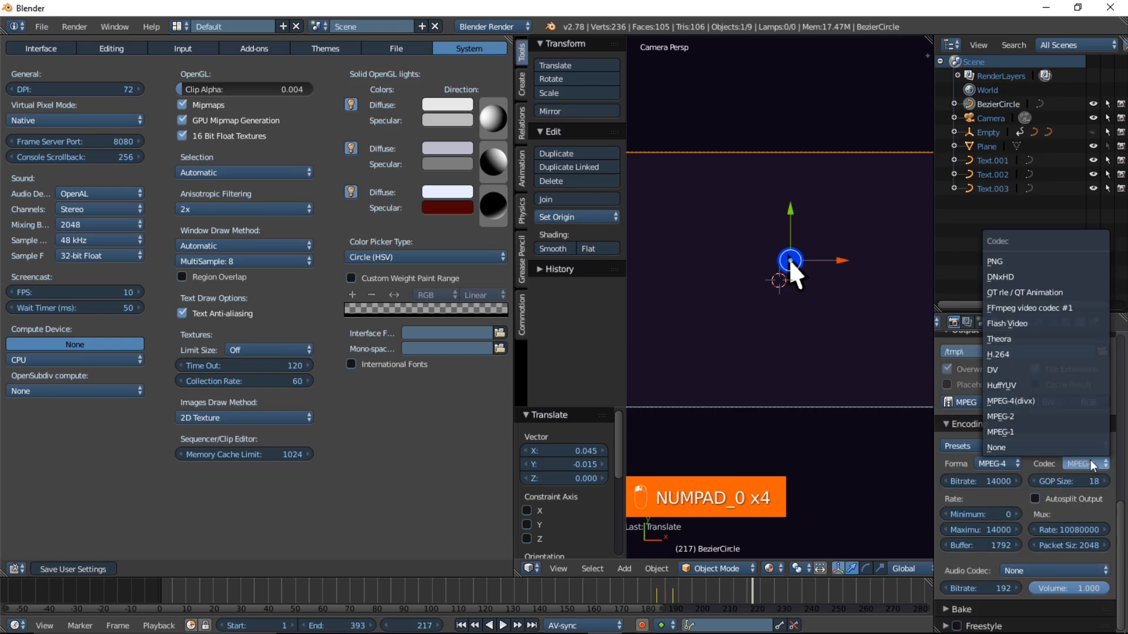
left_click(1077, 401)
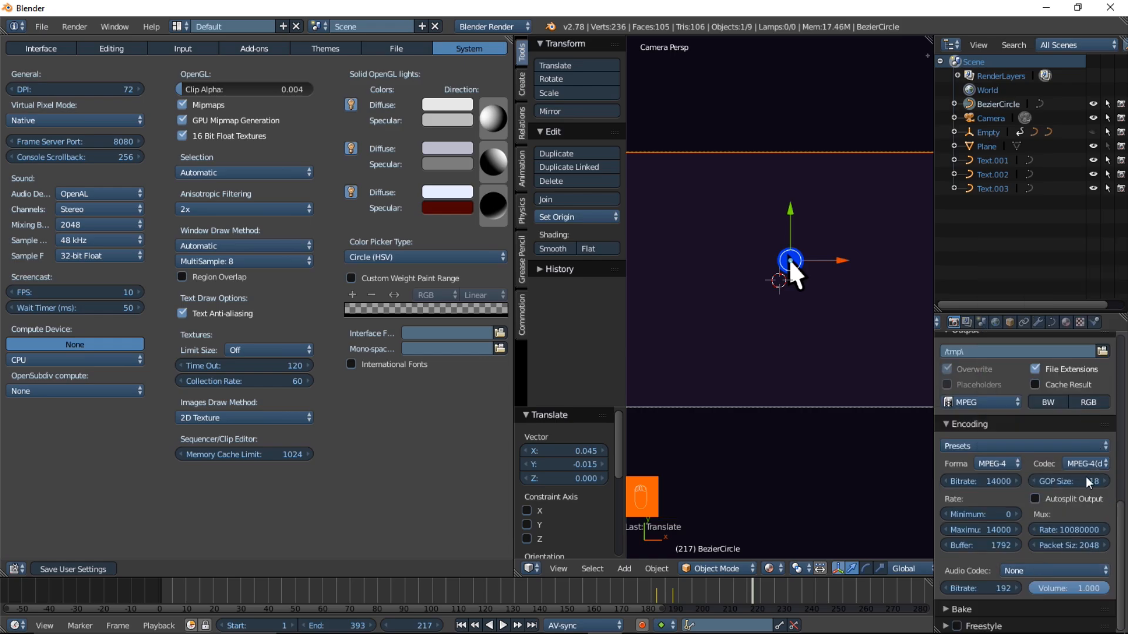
left_click(1034, 573)
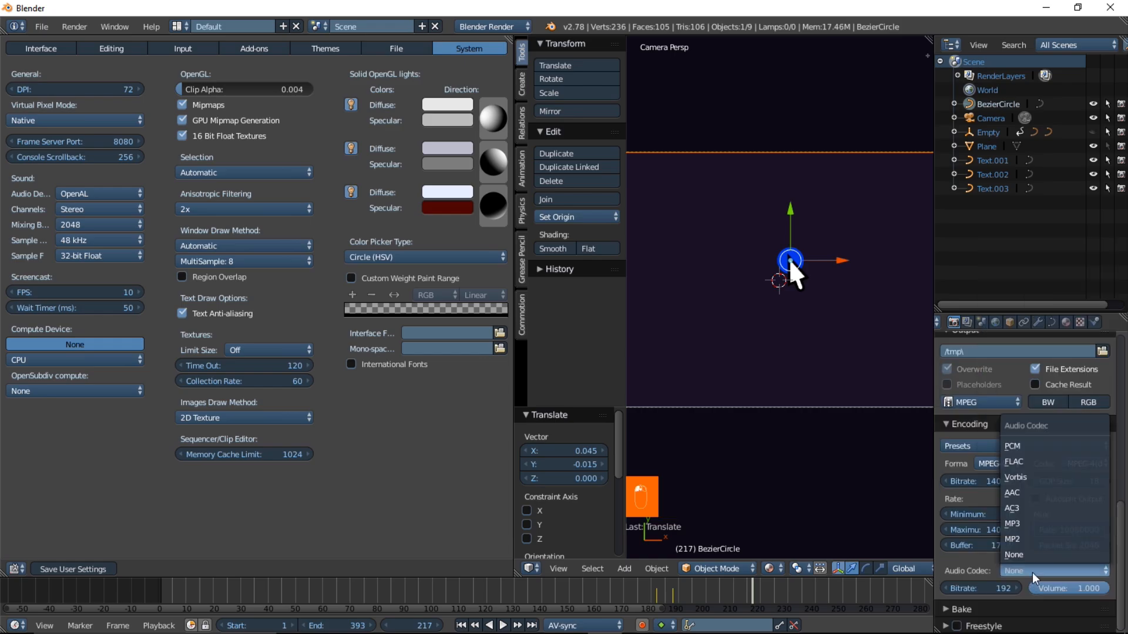
left_click(1062, 529)
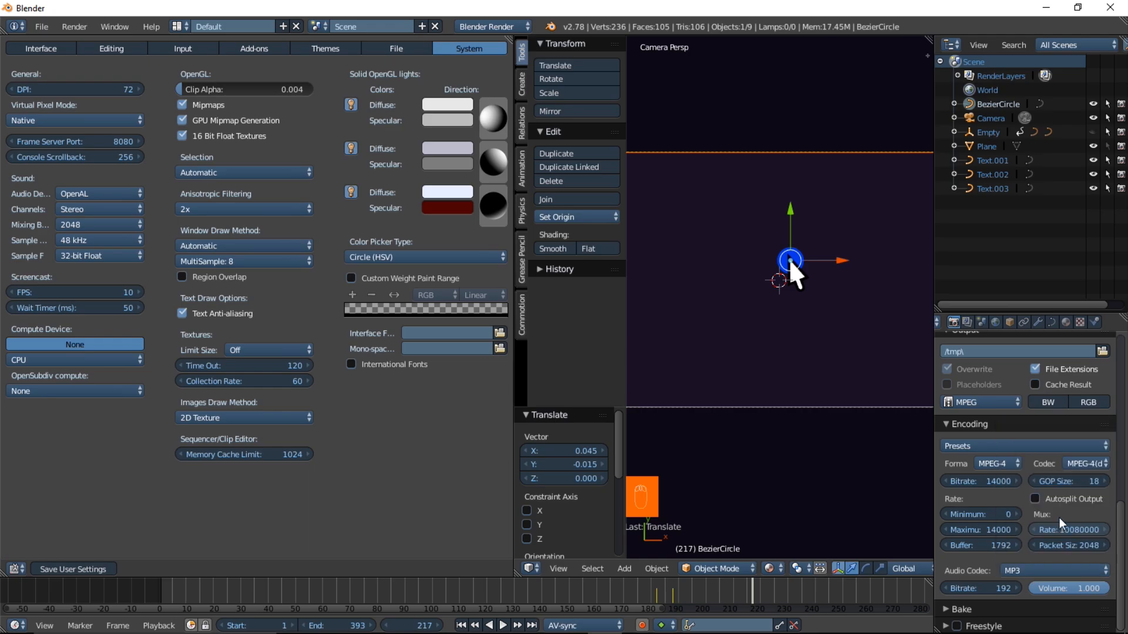
Set the render output path to the Desktop folder with the file name VIDEO NAME
left_click(1103, 351)
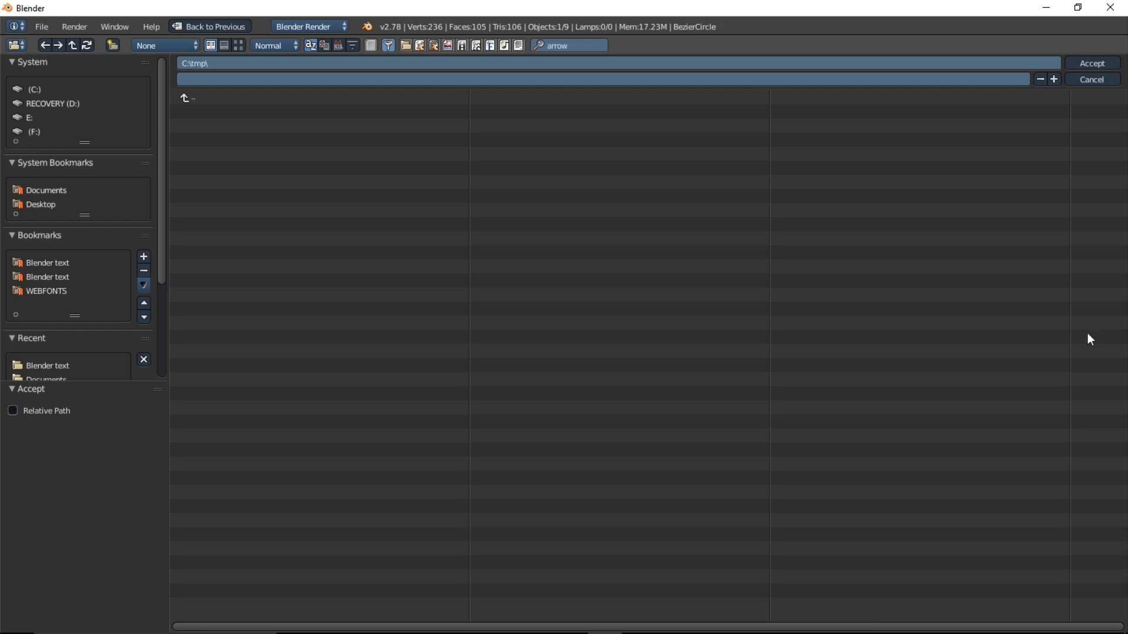
scroll(52, 369, "down", 3)
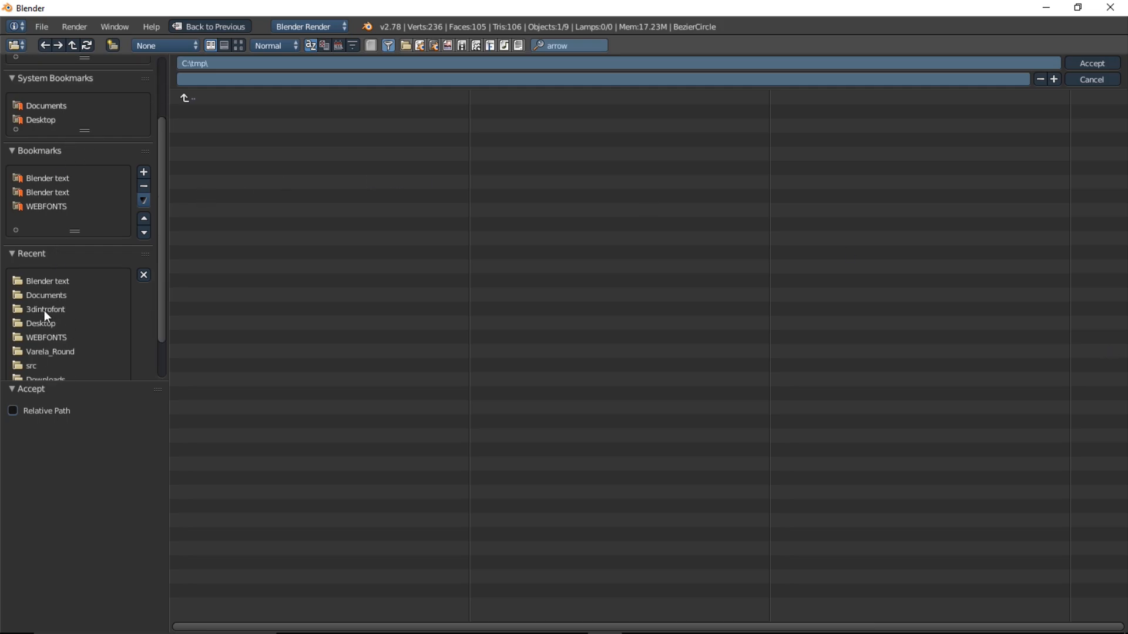
left_click(47, 319)
left_click(296, 78)
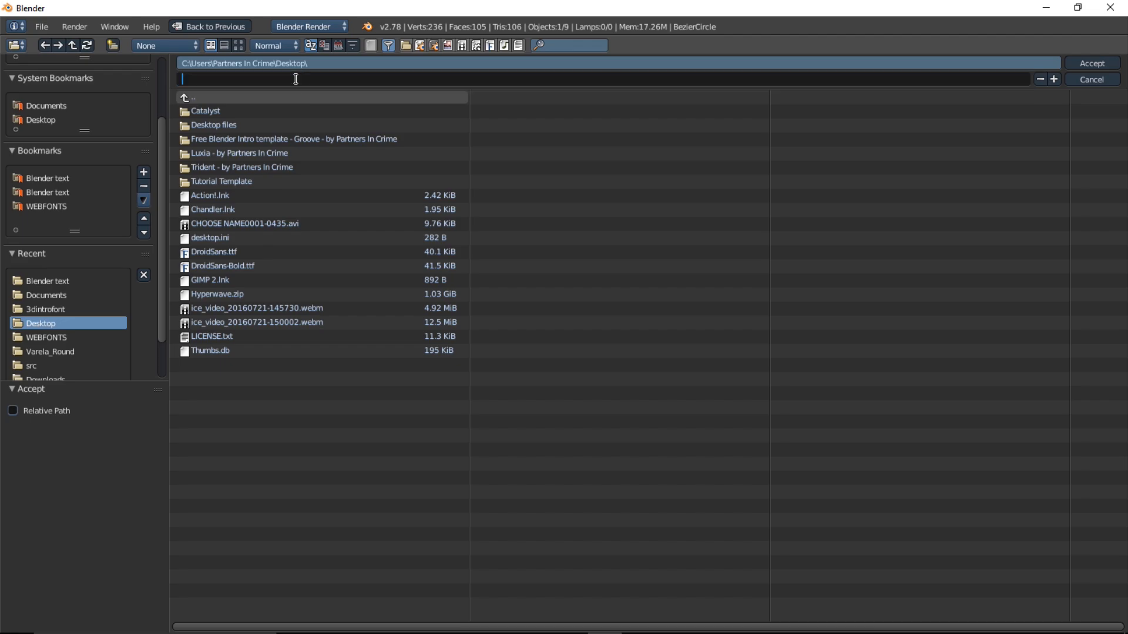
type("VIDEO NAME")
left_click(1087, 65)
left_click(1087, 63)
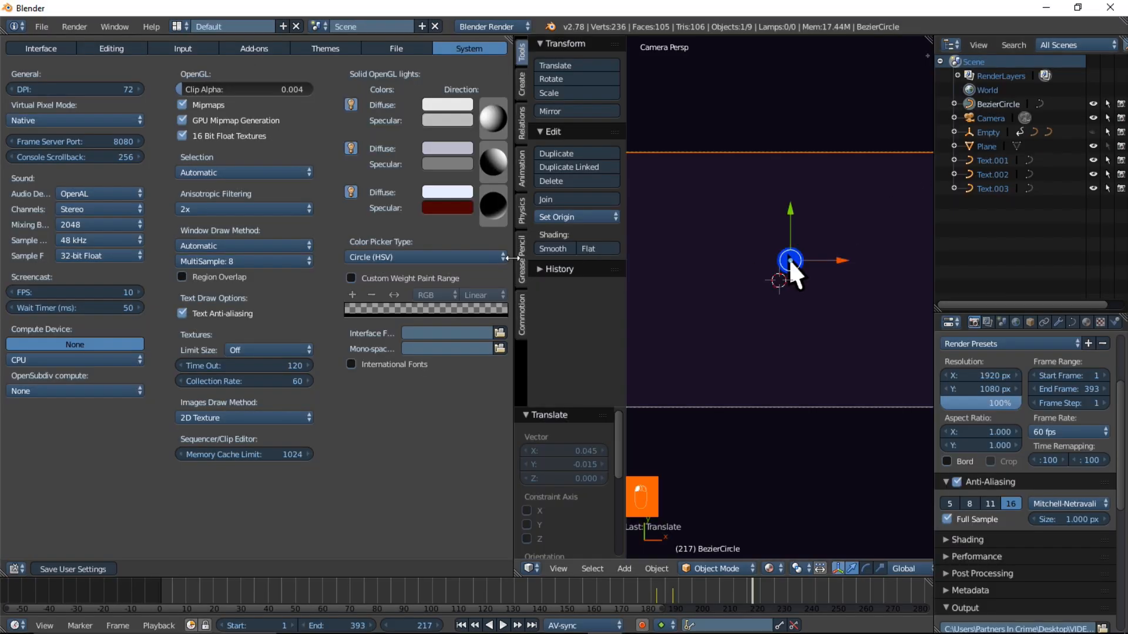
Narrow the User Preferences area and play the animation from its beginning, pausing at frame 239
left_click_drag(508, 257, 89, 270)
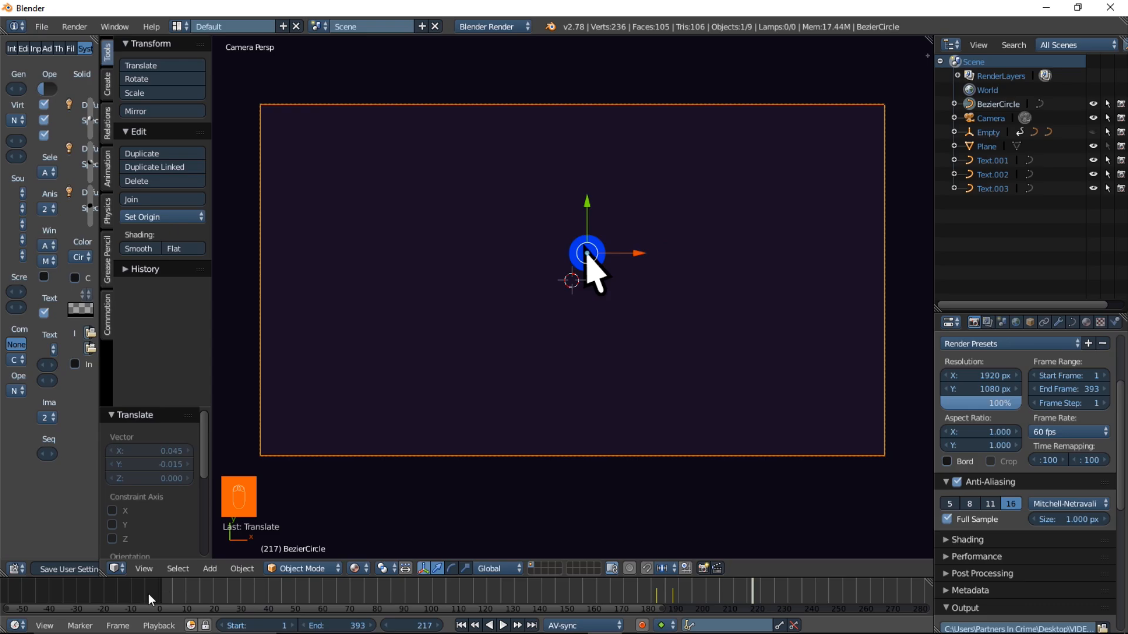
left_click(148, 594)
left_click(503, 626)
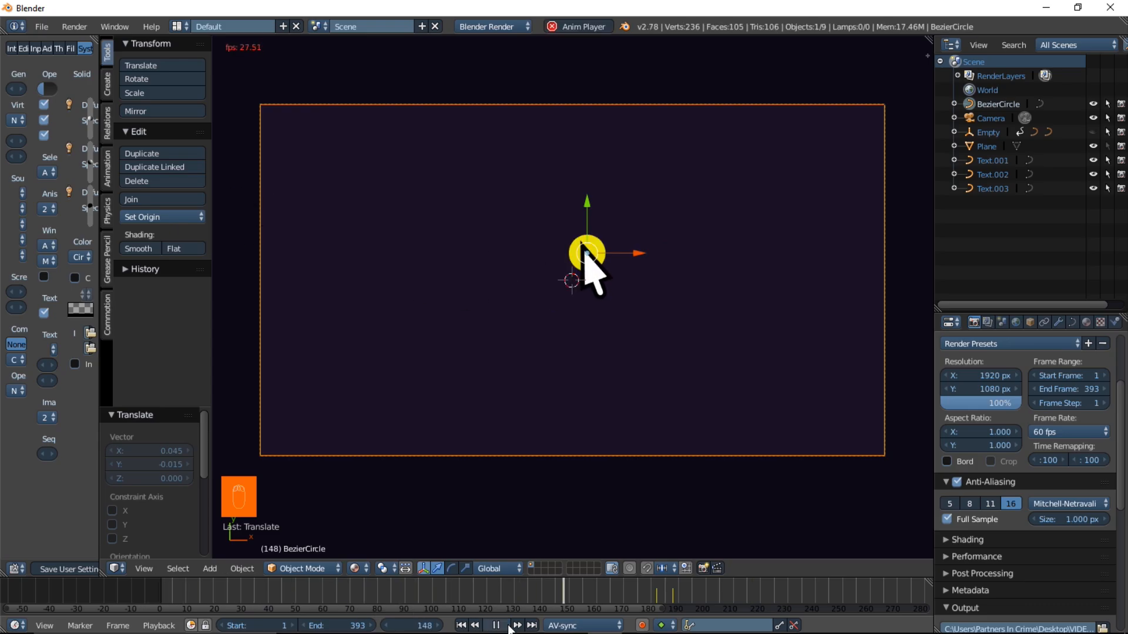
left_click(497, 625)
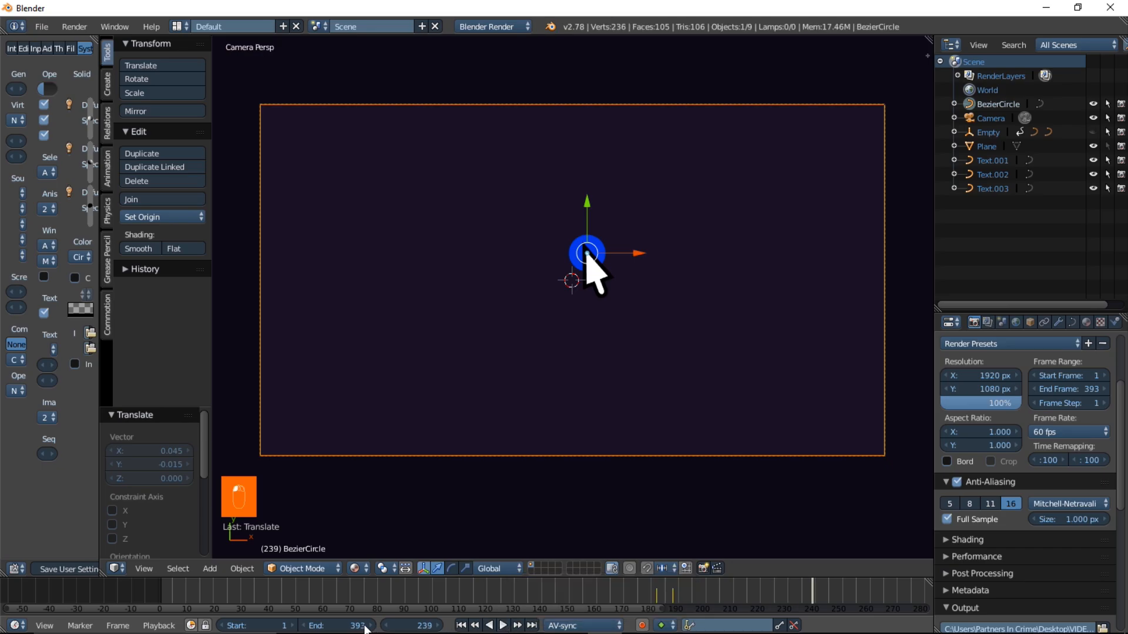
Set the animation's end frame to 239
left_click(349, 625)
type("239")
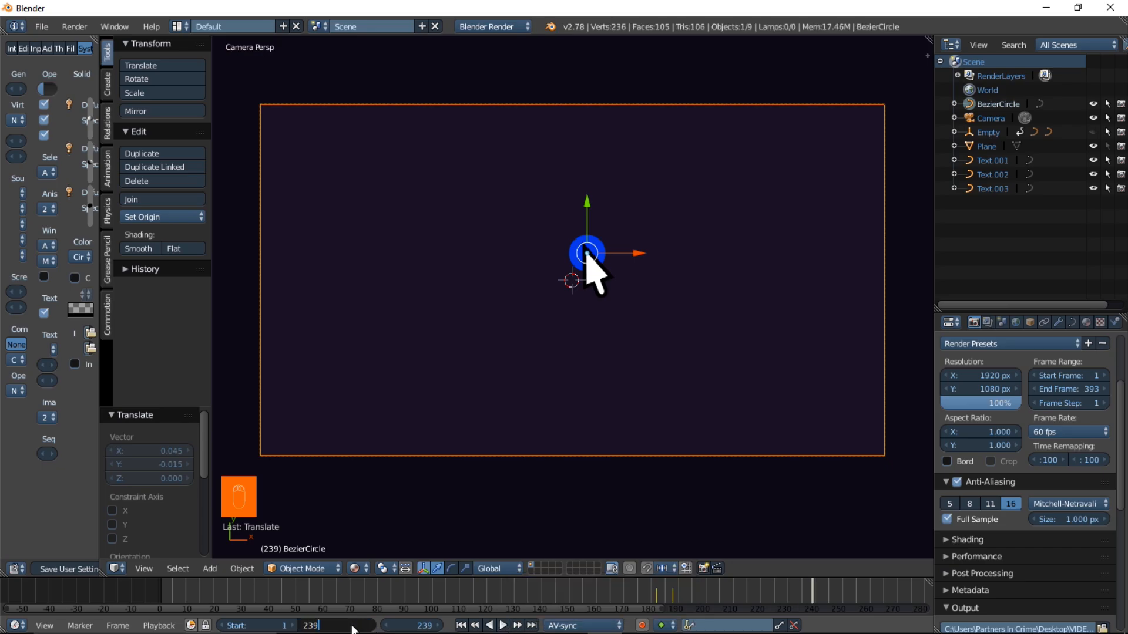
key("Return")
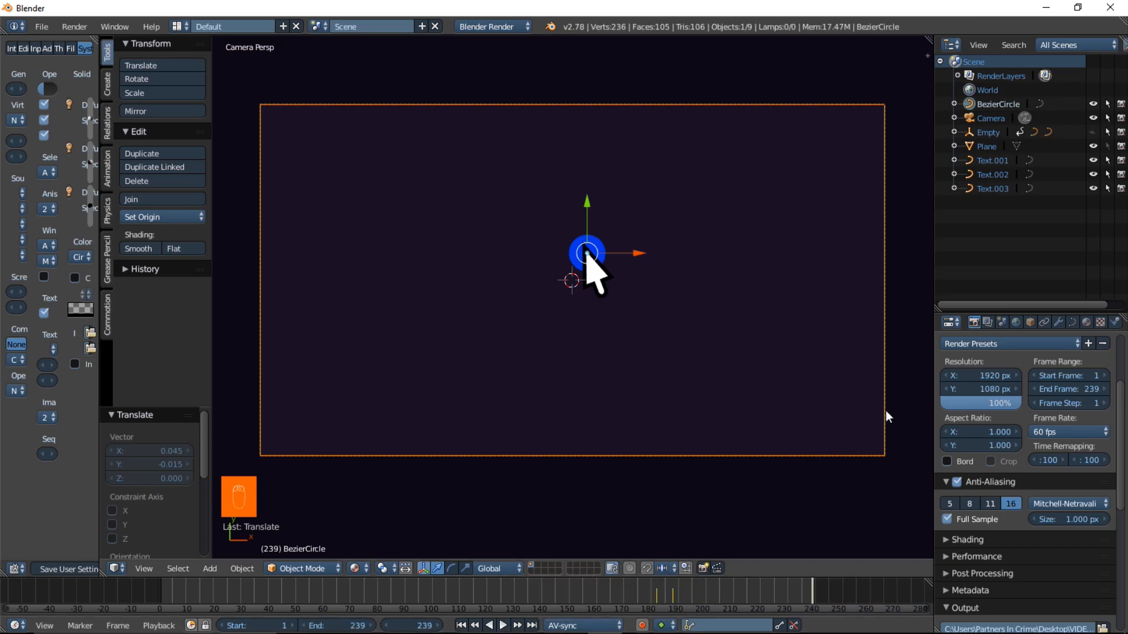
Open the rendering commands that include the OpenGL render options
left_click(73, 27)
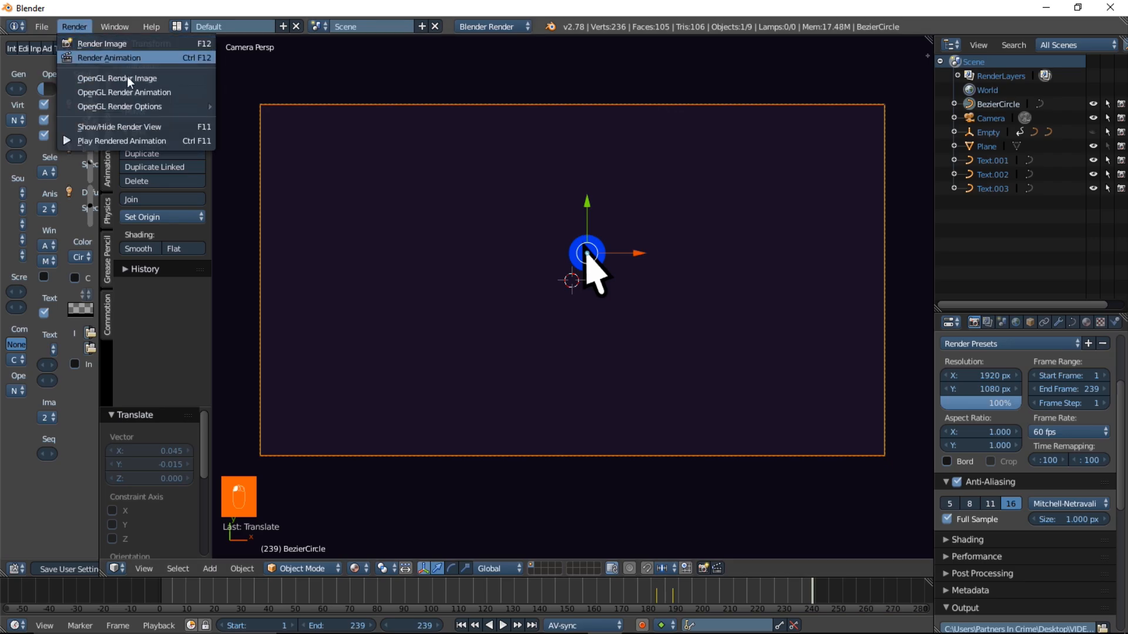